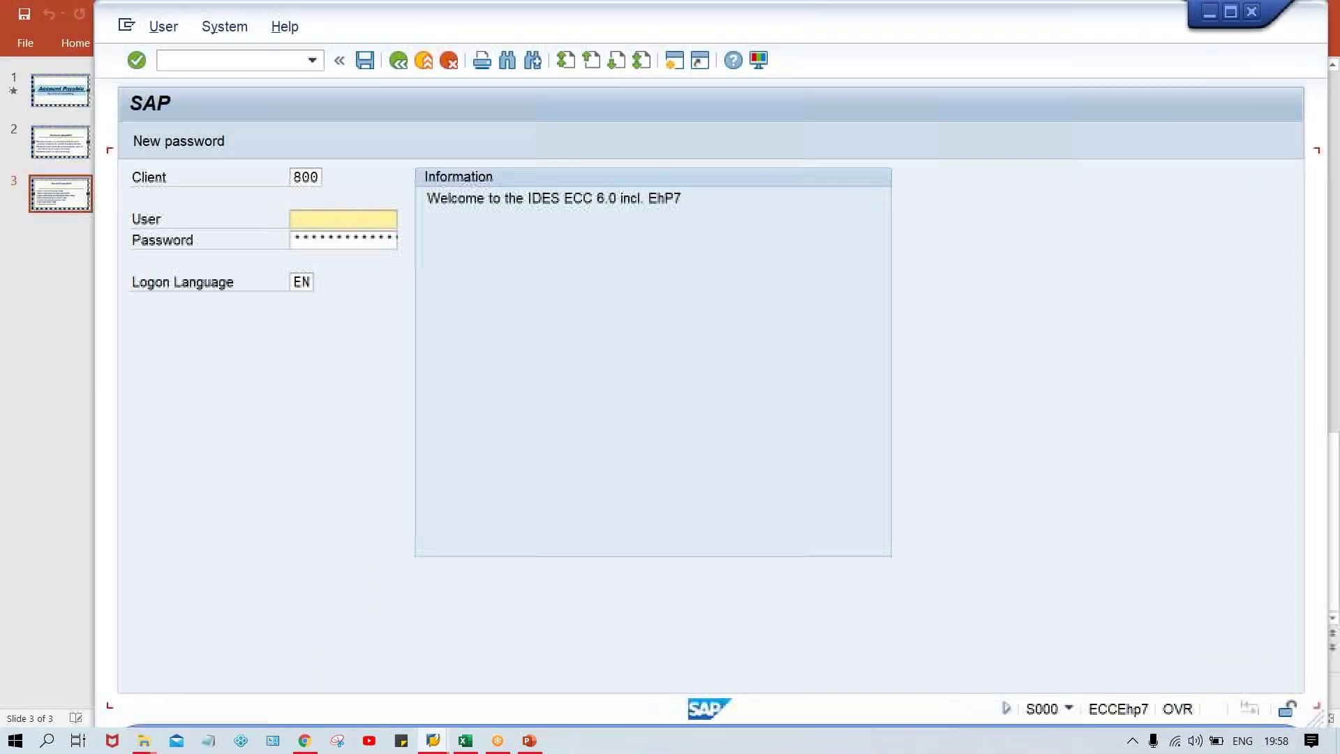
Step: Log on to SAP client 800 by picking the stored user name and entering the account password
key("Down")
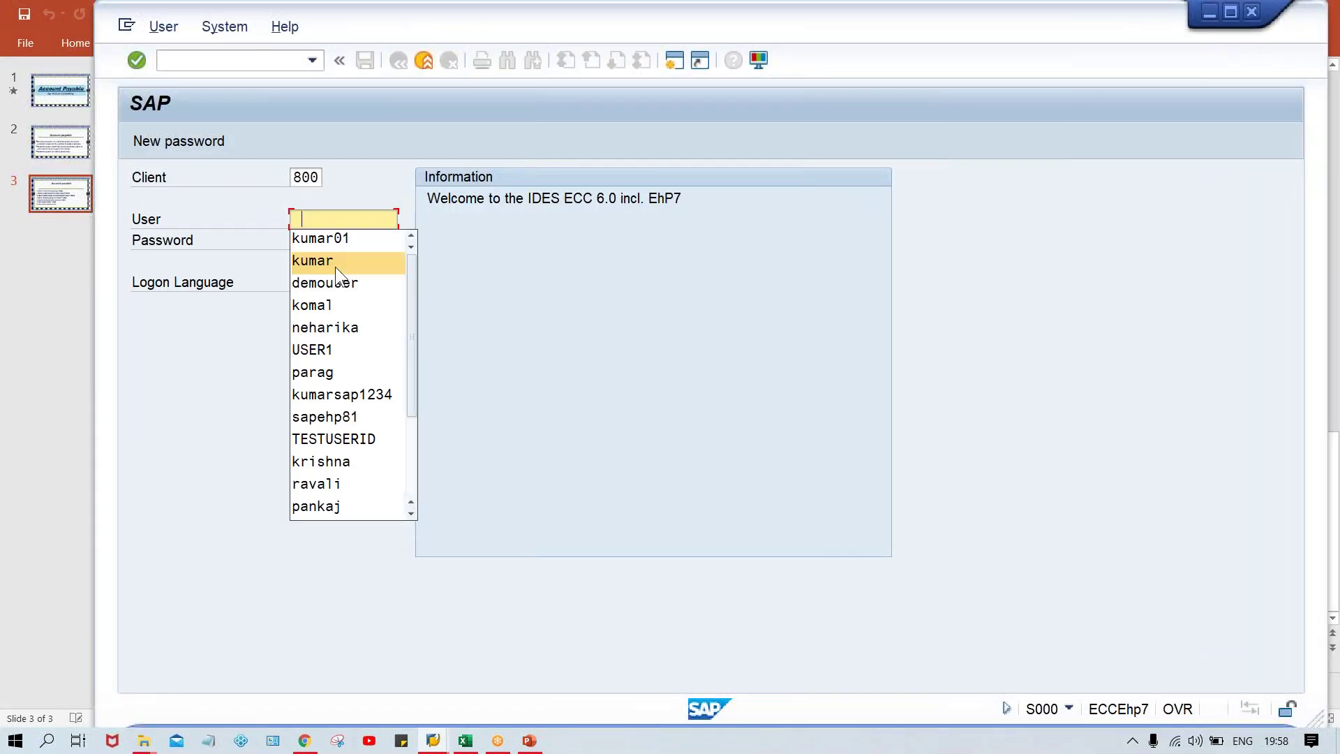
left_click(326, 271)
key("Tab")
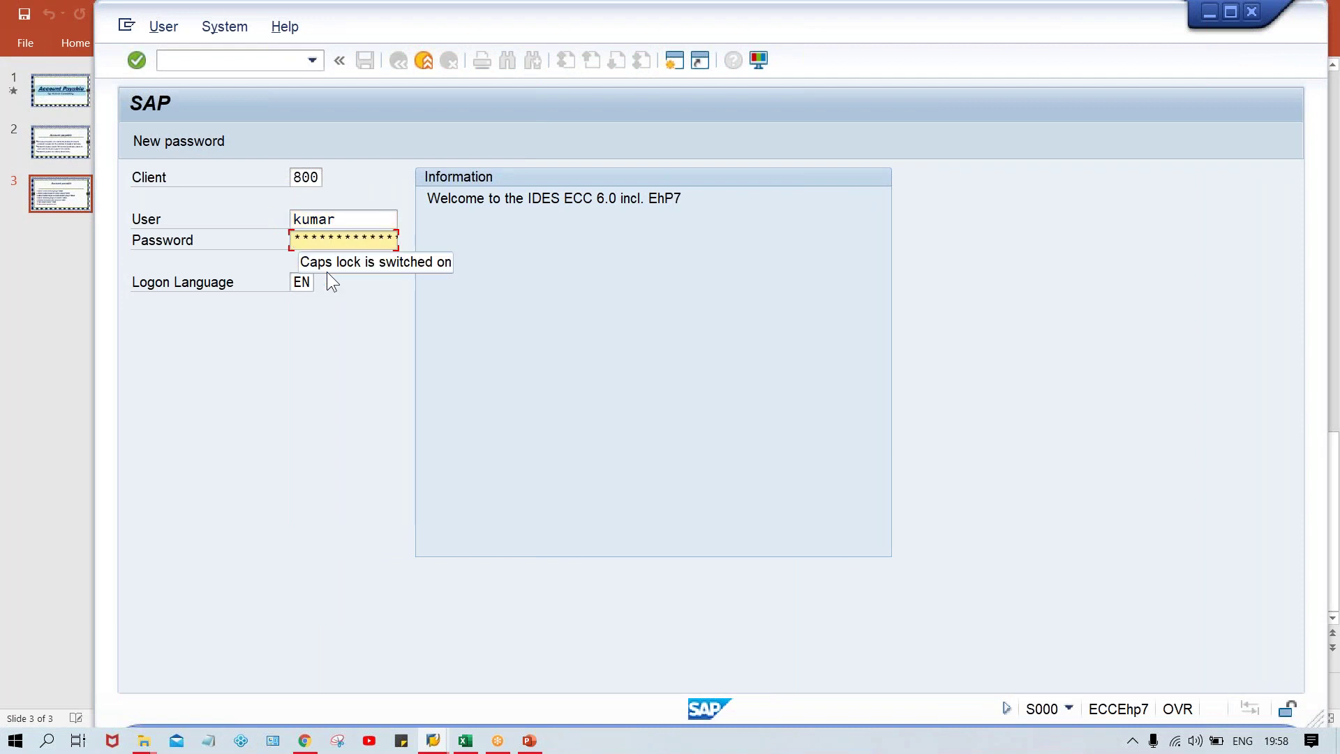
key("Caps_Lock")
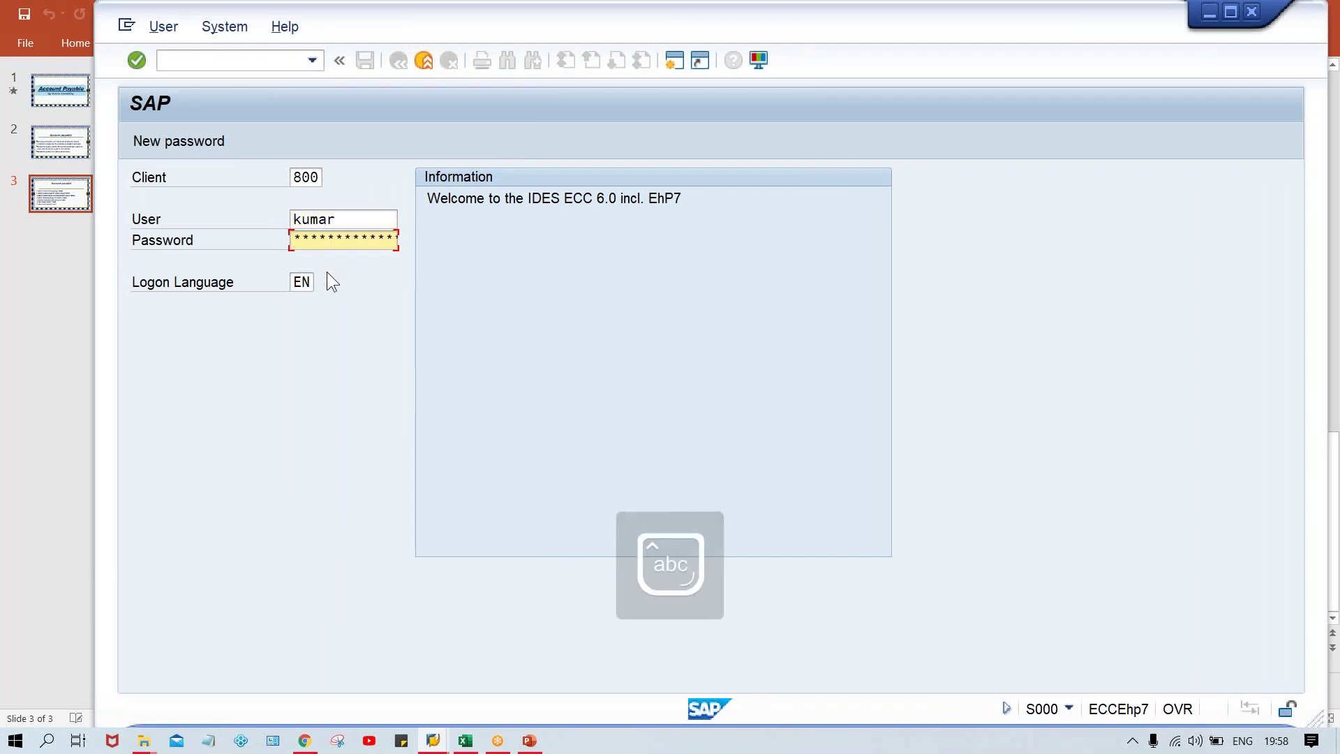
key("Return")
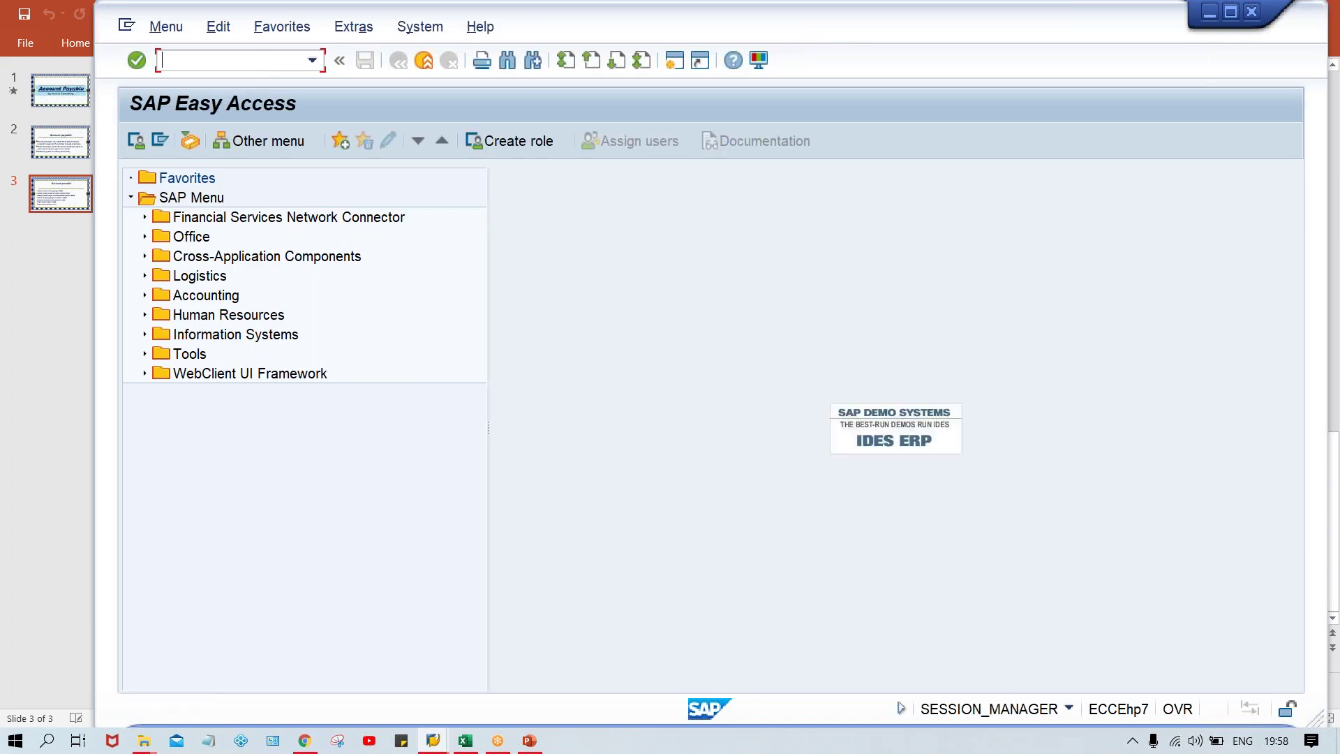
key("Caps_Lock")
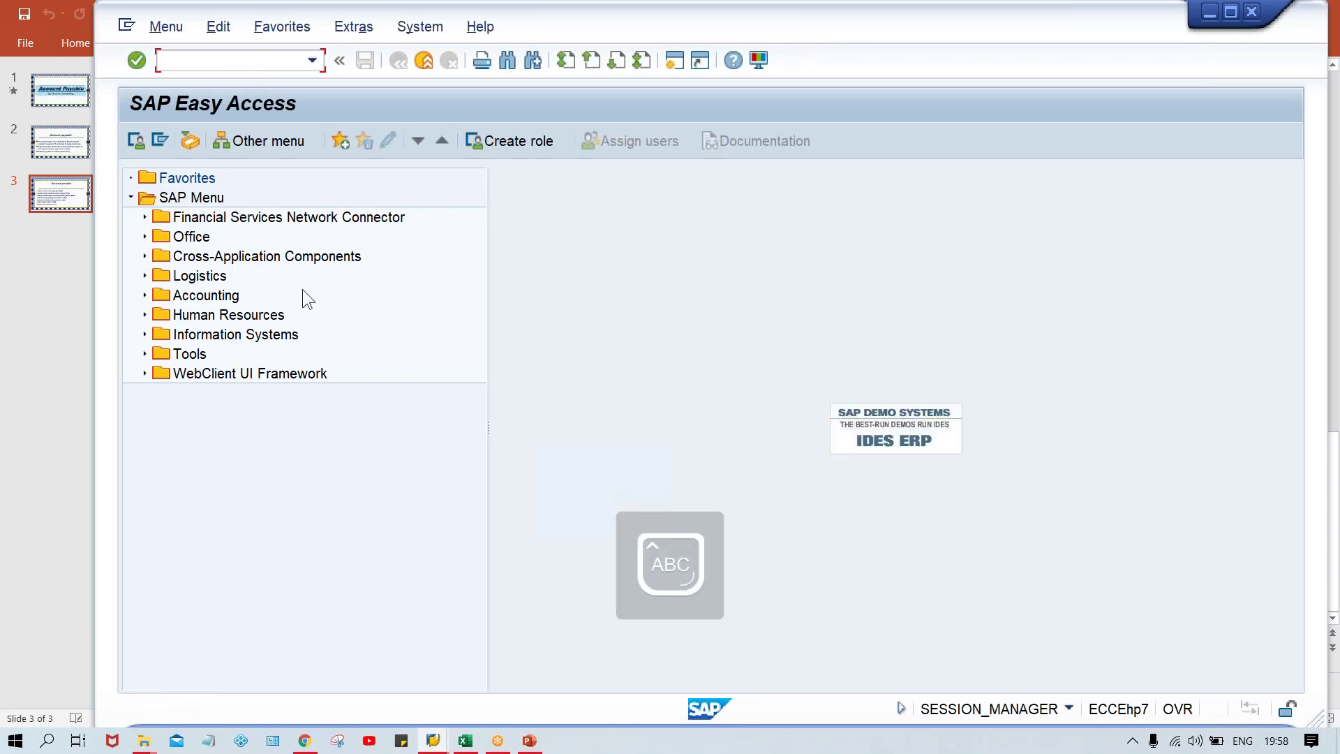
Step: Check the Account payable slide in PowerPoint for the vendor account group transaction, and run OBD3 in SAP
left_click(529, 741)
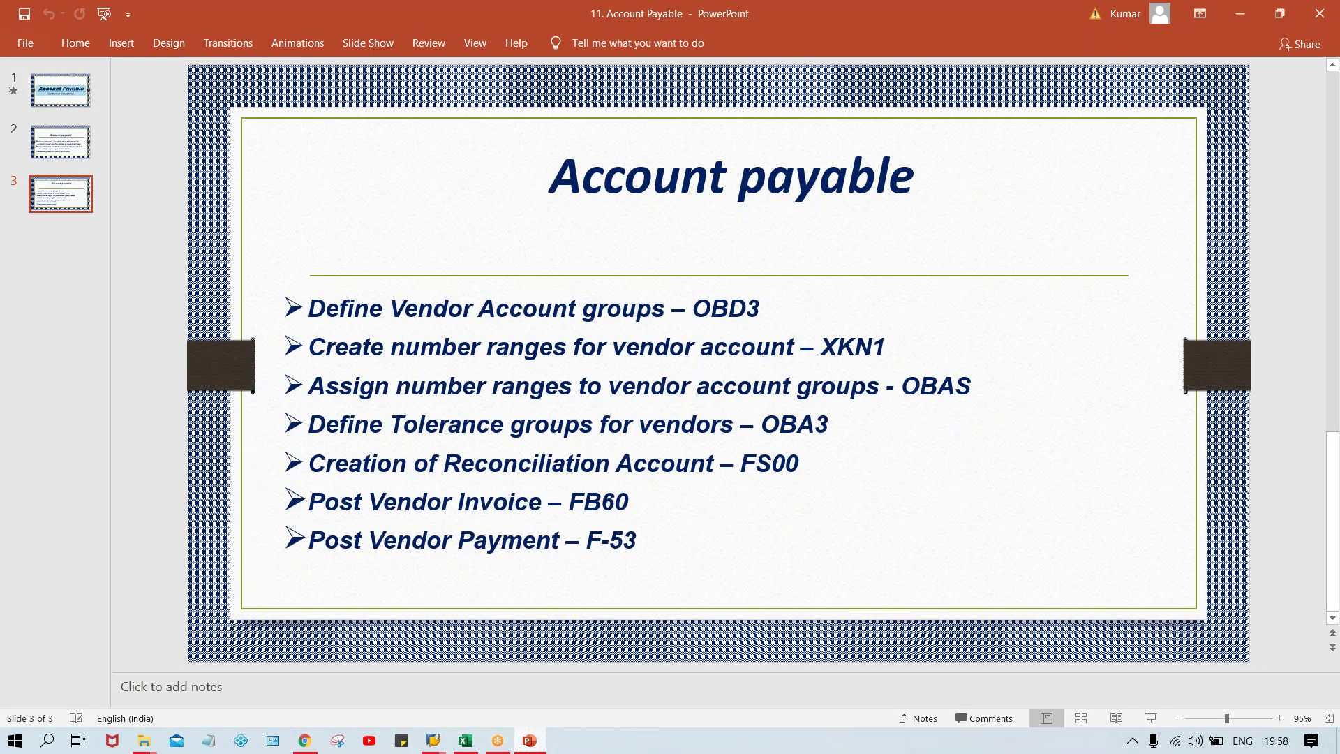
mouse_move(433, 740)
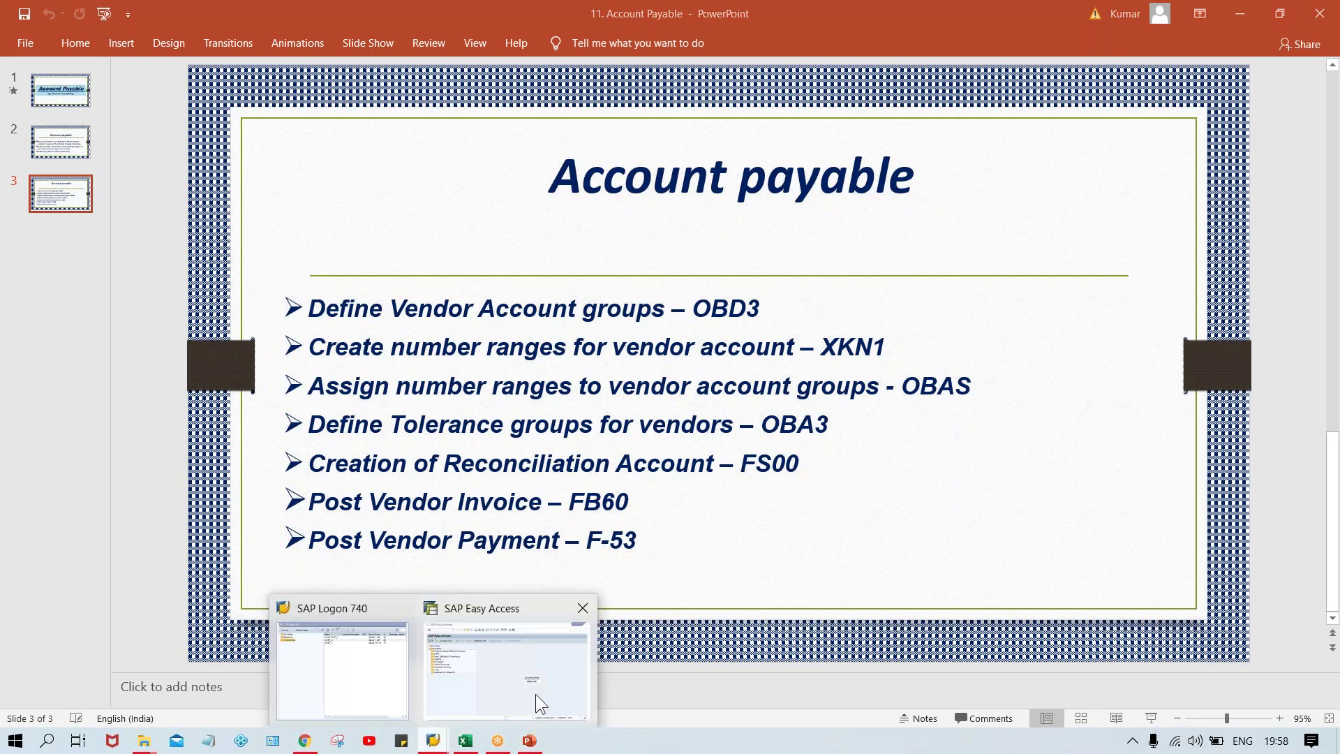
left_click(535, 694)
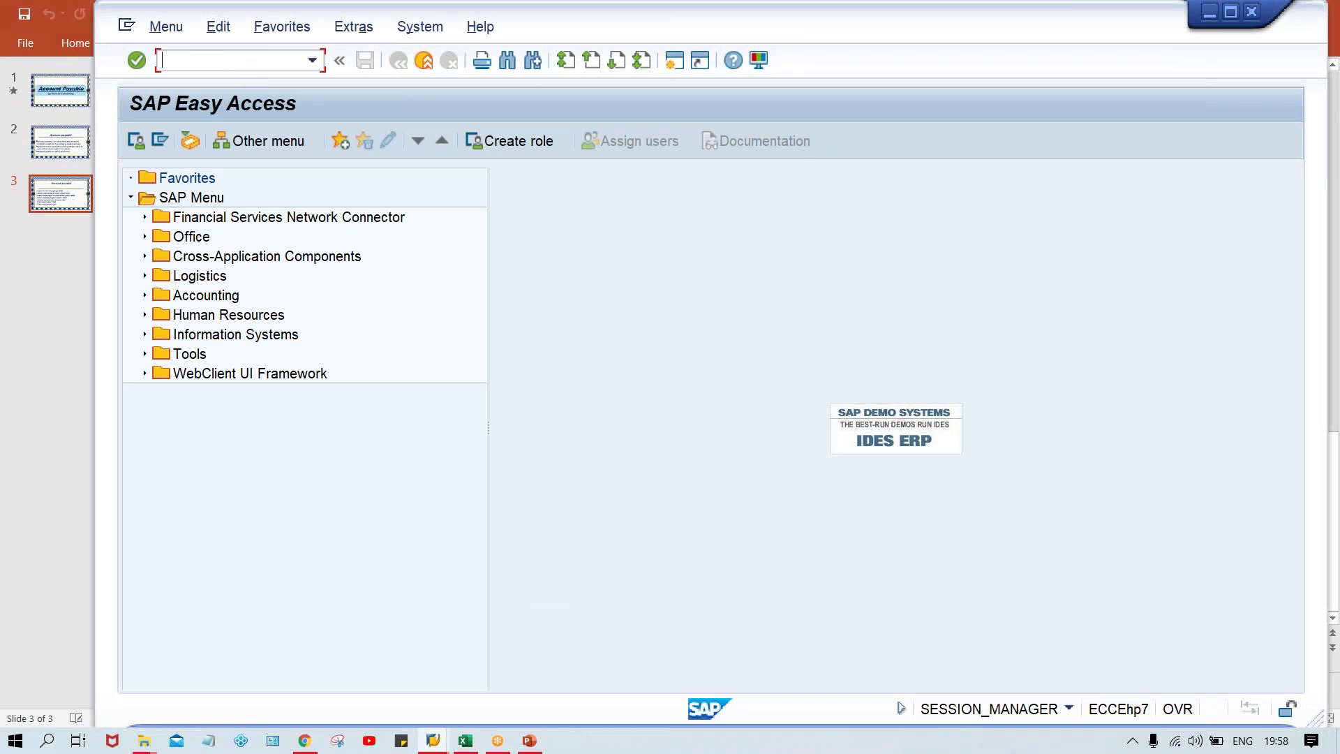
type("OBD3")
key("Return")
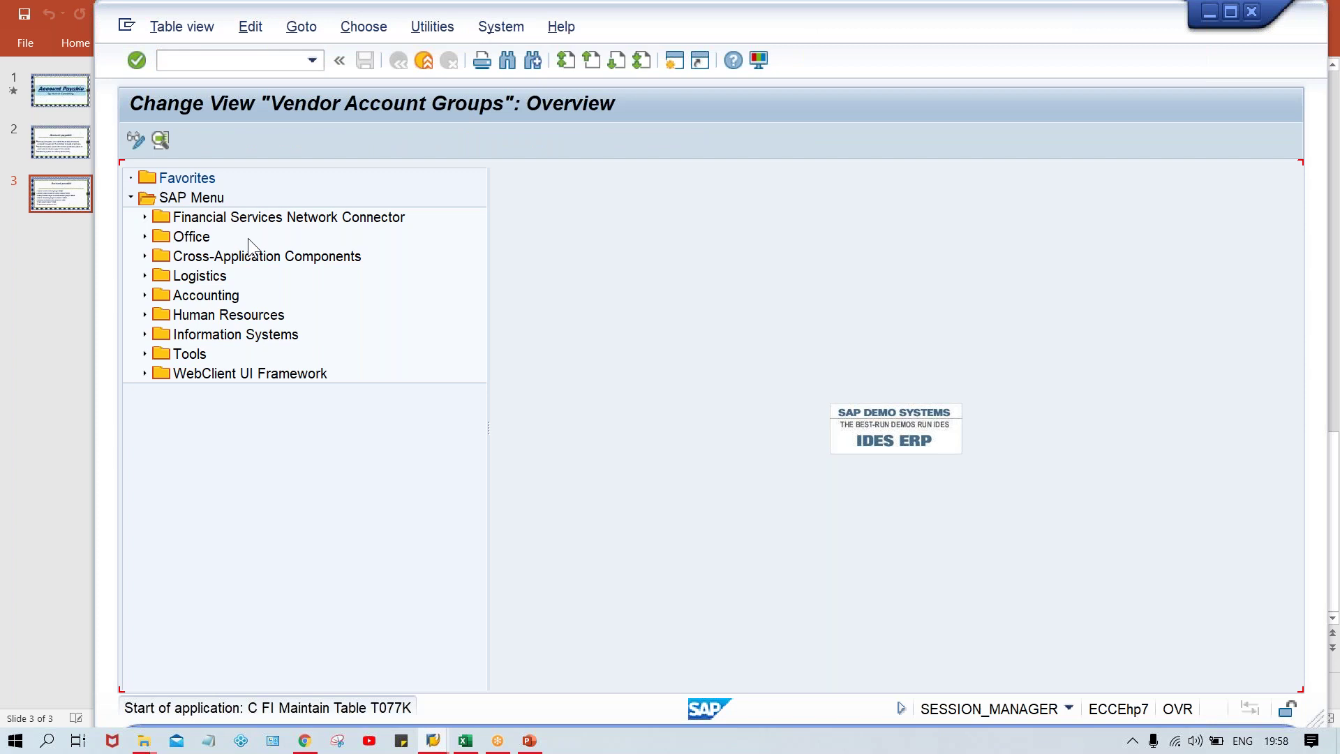
Step: Create a new vendor account group TM00 with the meaning TATA MOTOR and save it under the customizing request
left_click(223, 138)
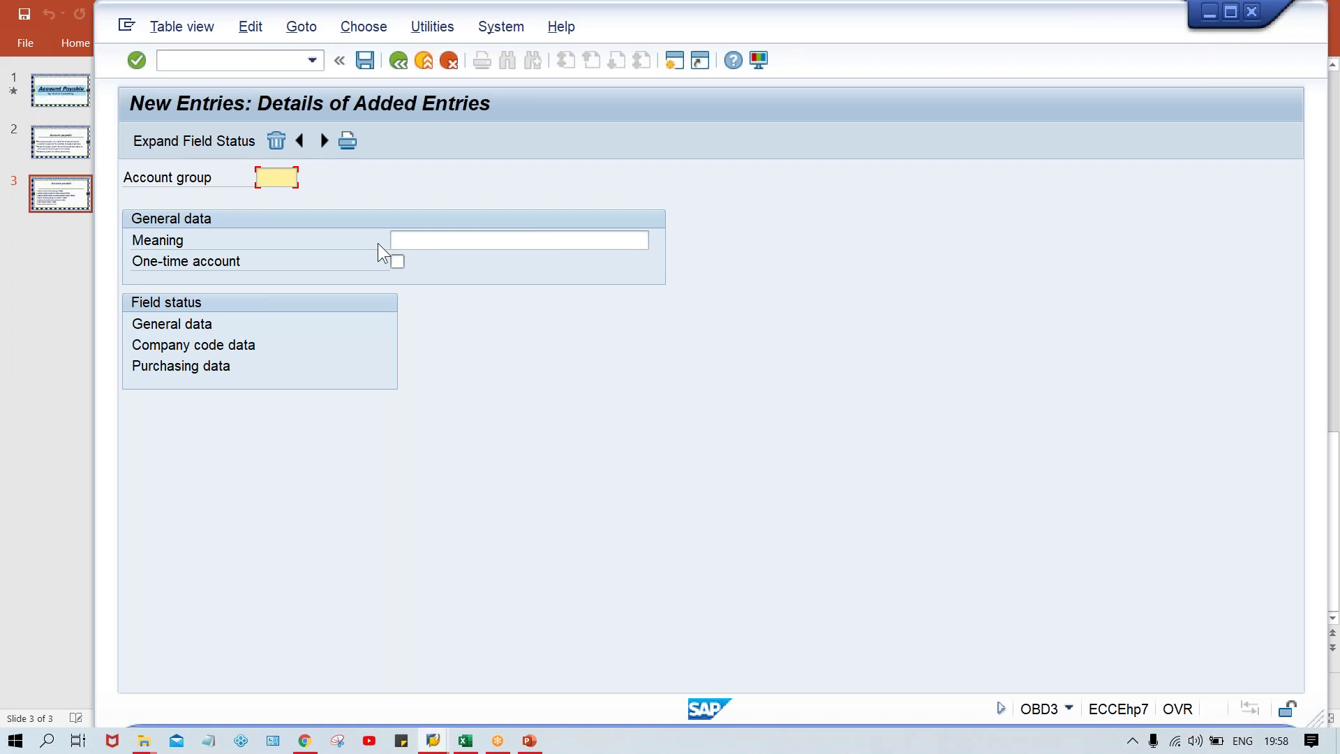
type("TM")
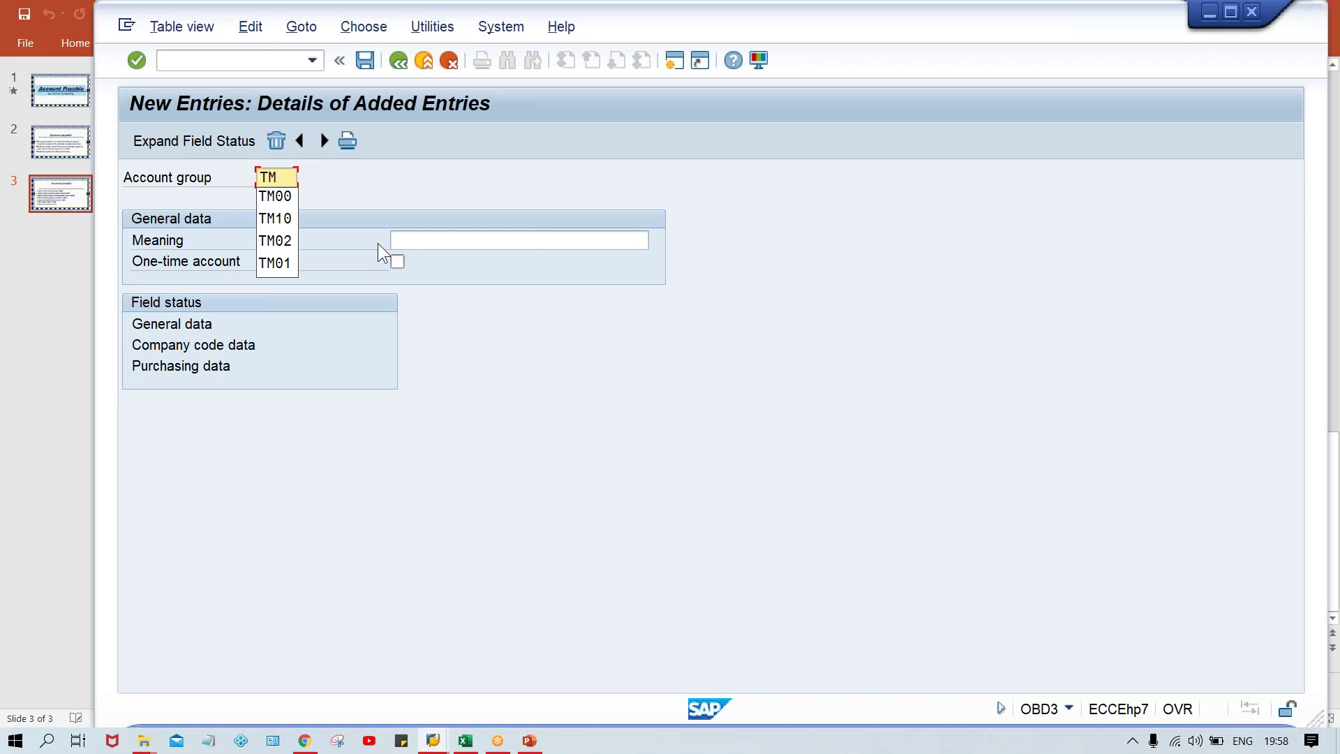
type("00")
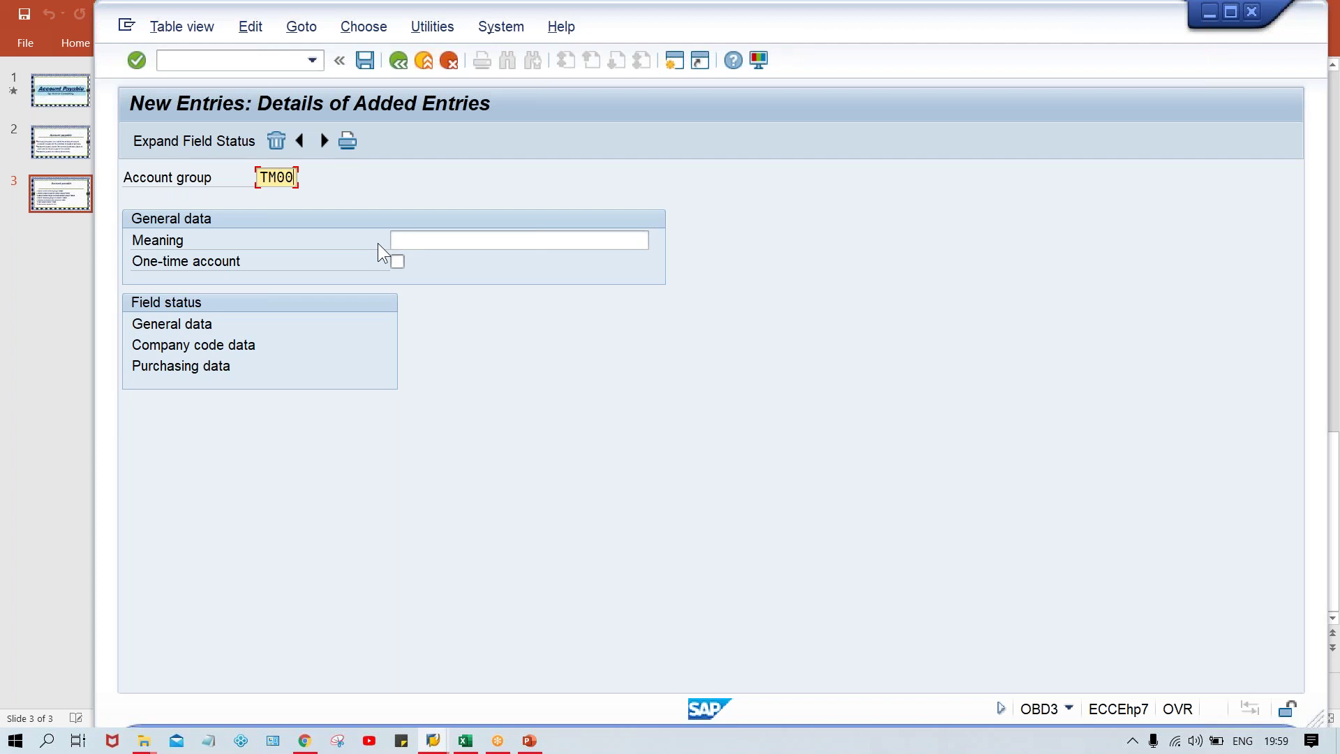
key("Tab")
type("TA")
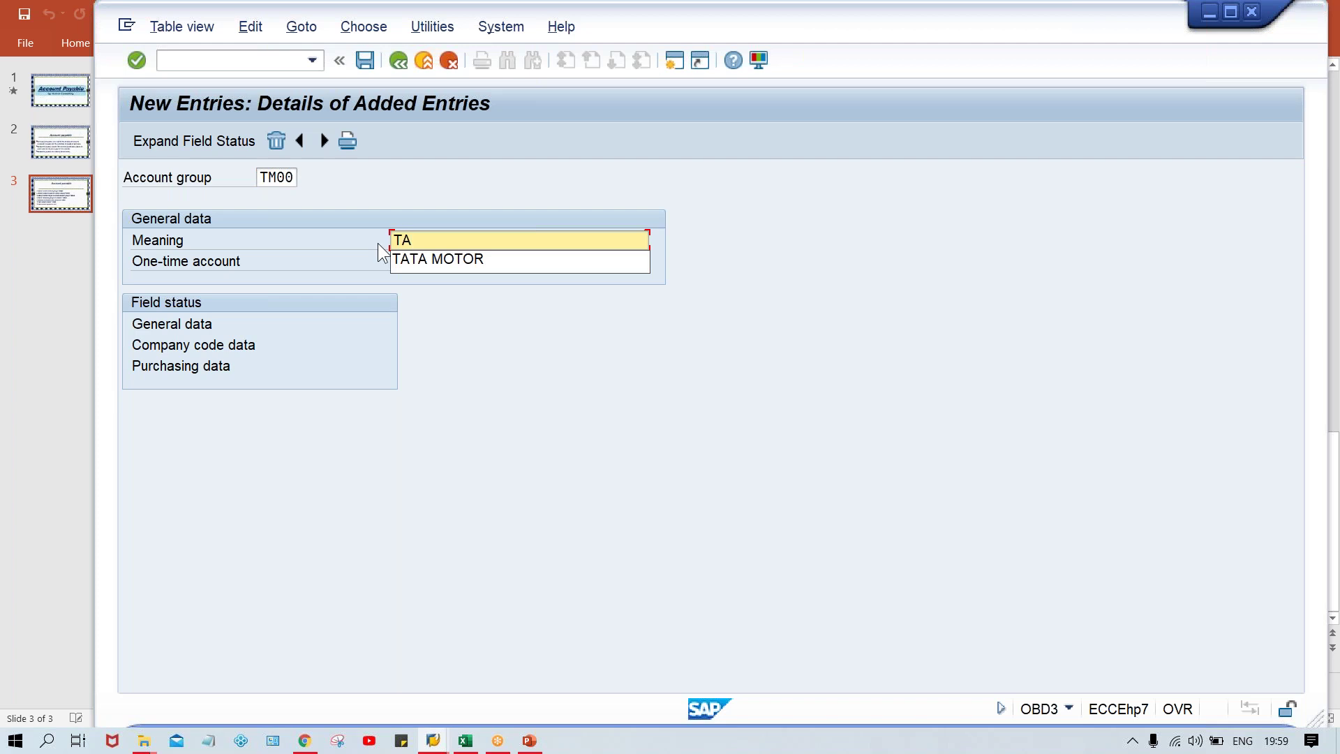
key("Down")
key("Return")
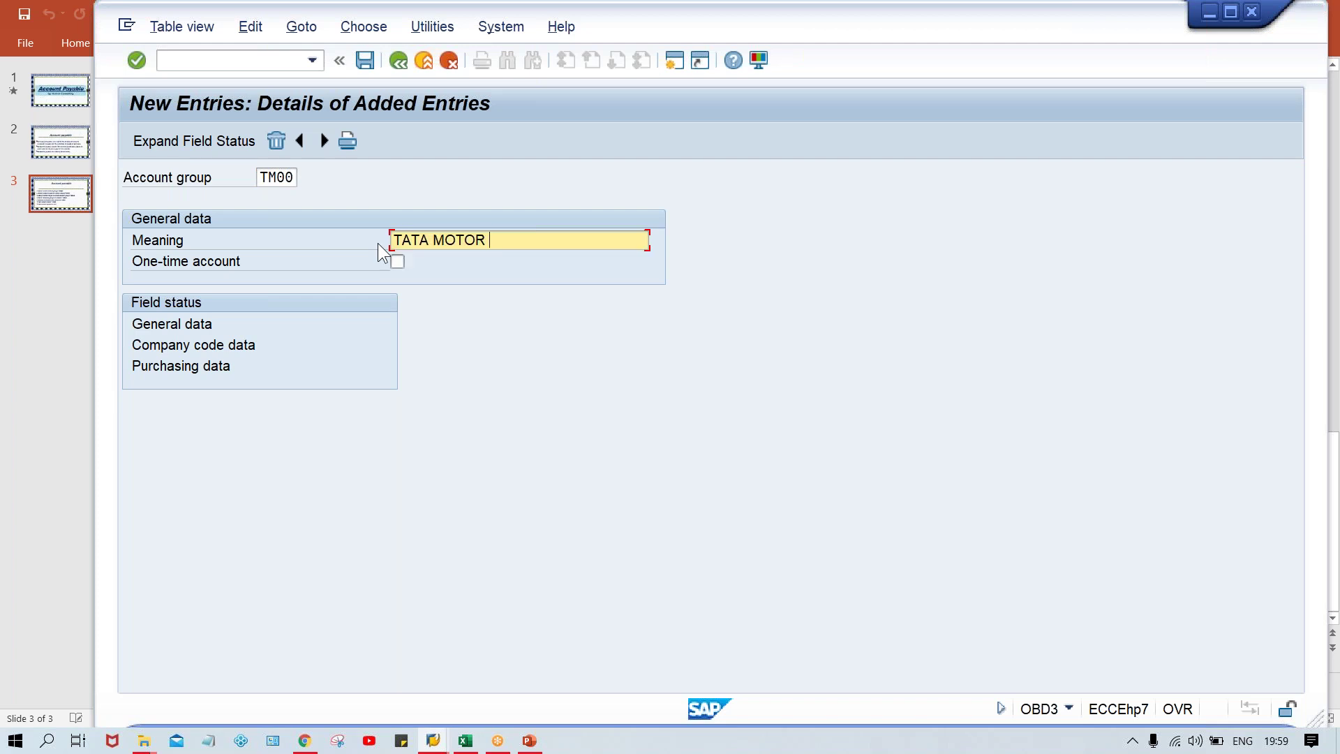
key("Return")
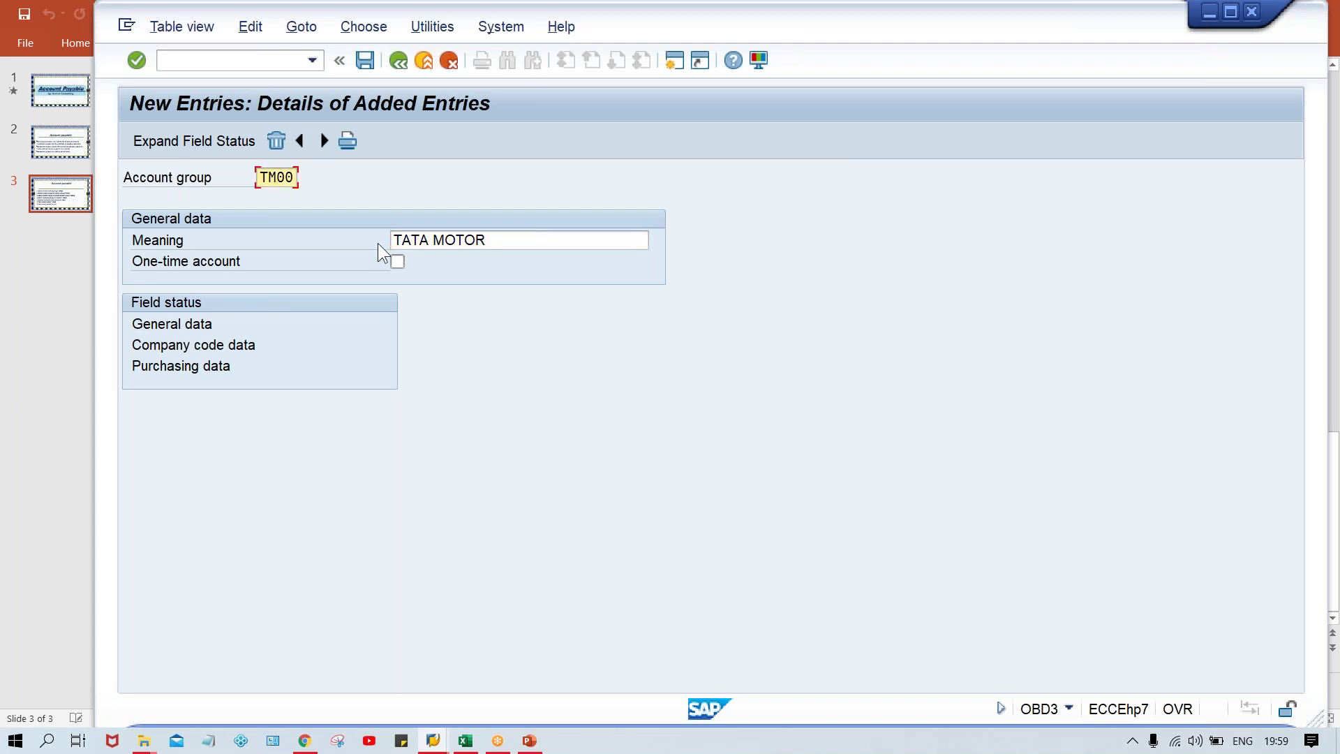
key("ctrl+s")
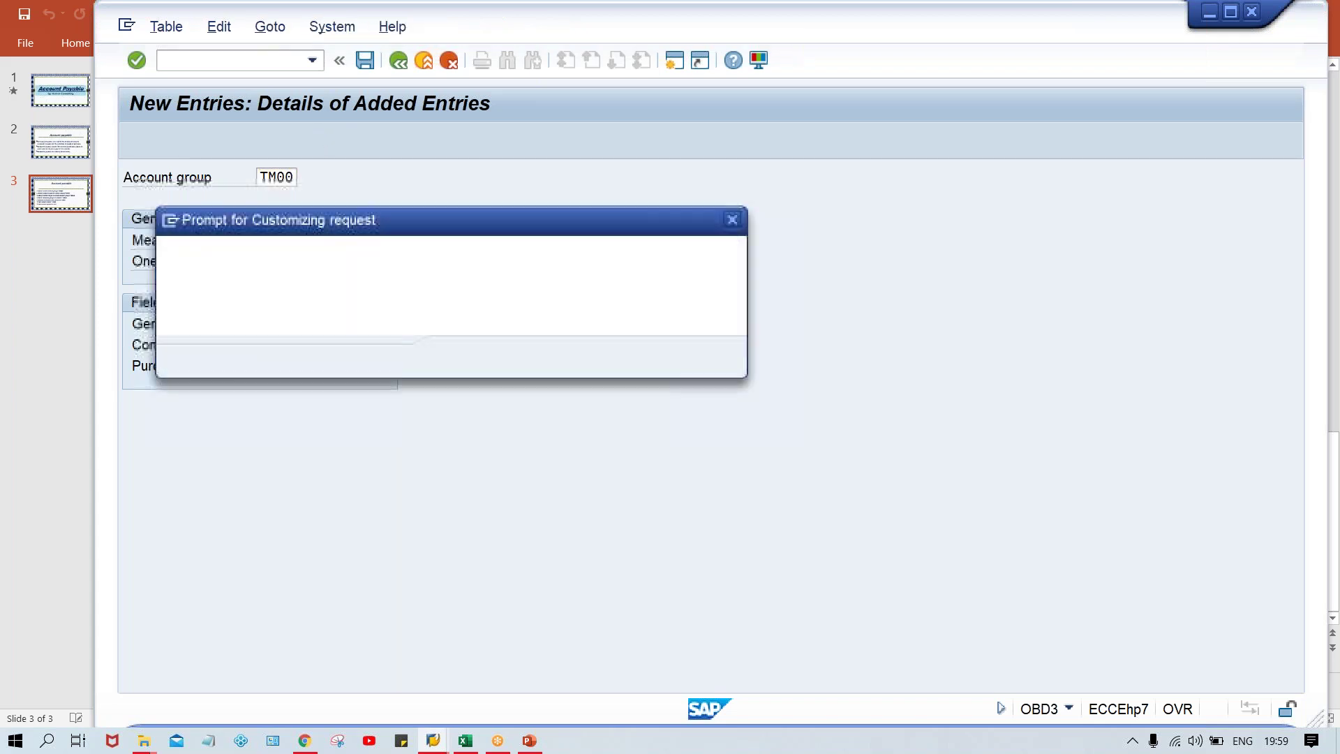
key("Return")
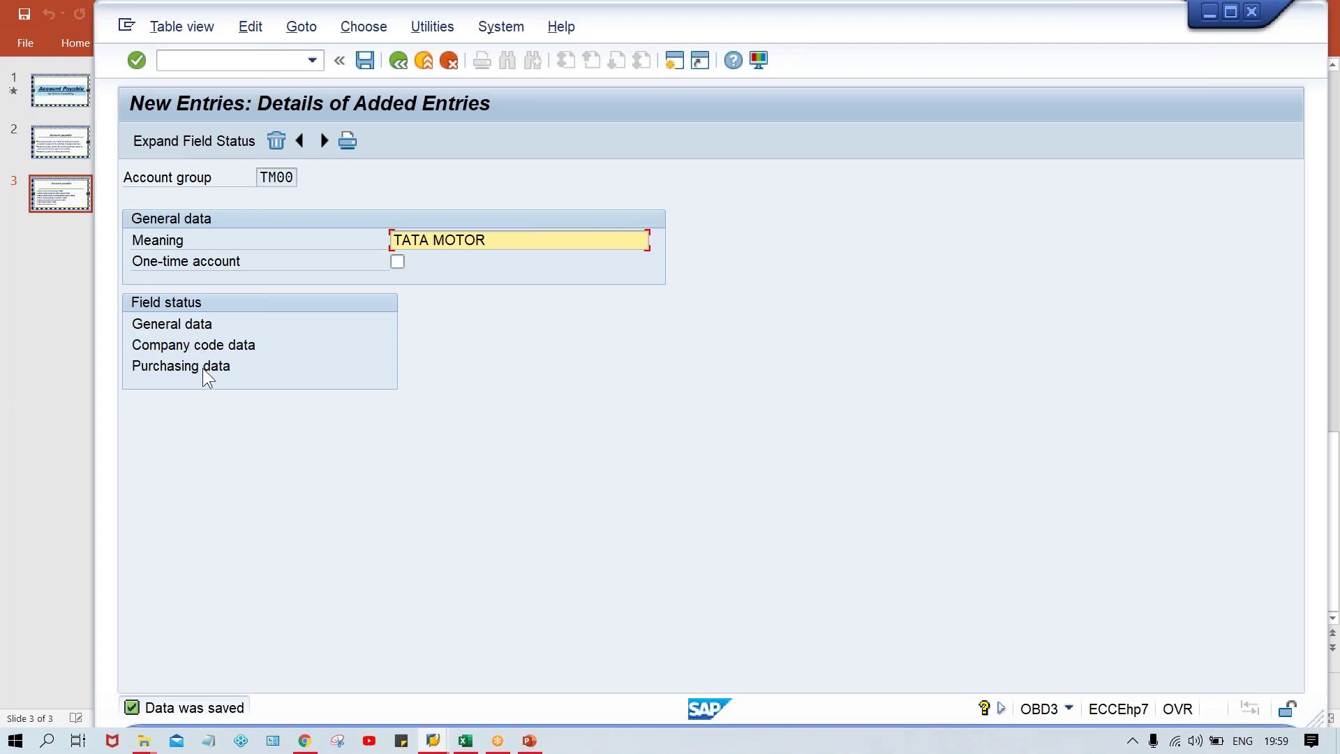
Step: Review the Address field status settings in the general data of account group TM00 and save the account group
double_click(165, 324)
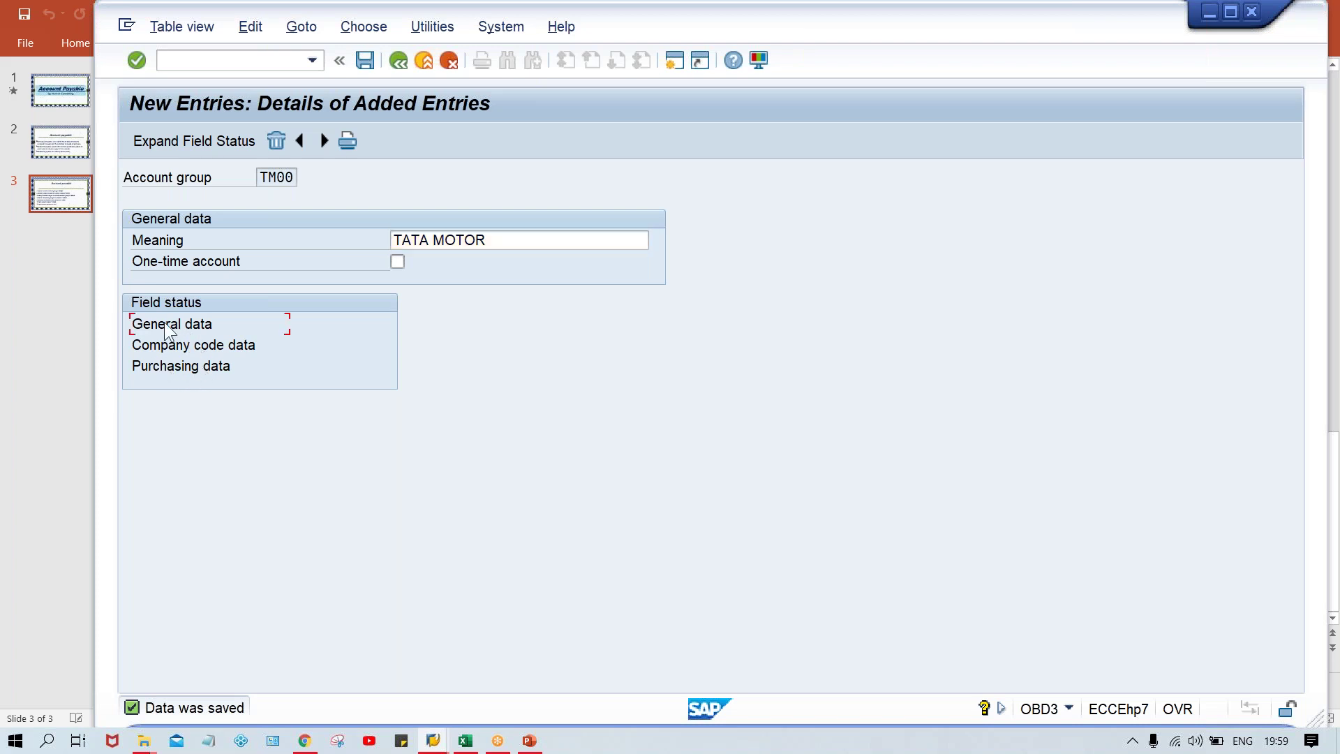
double_click(261, 308)
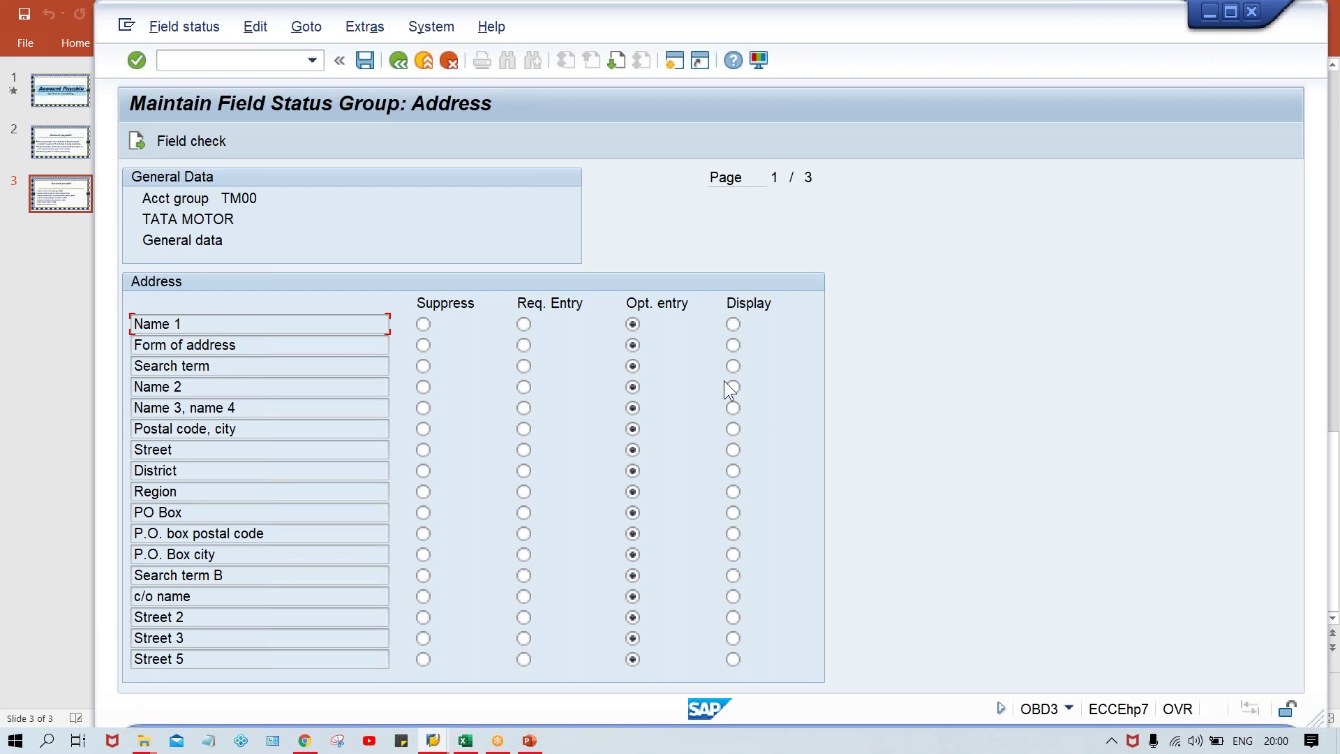
left_click(400, 61)
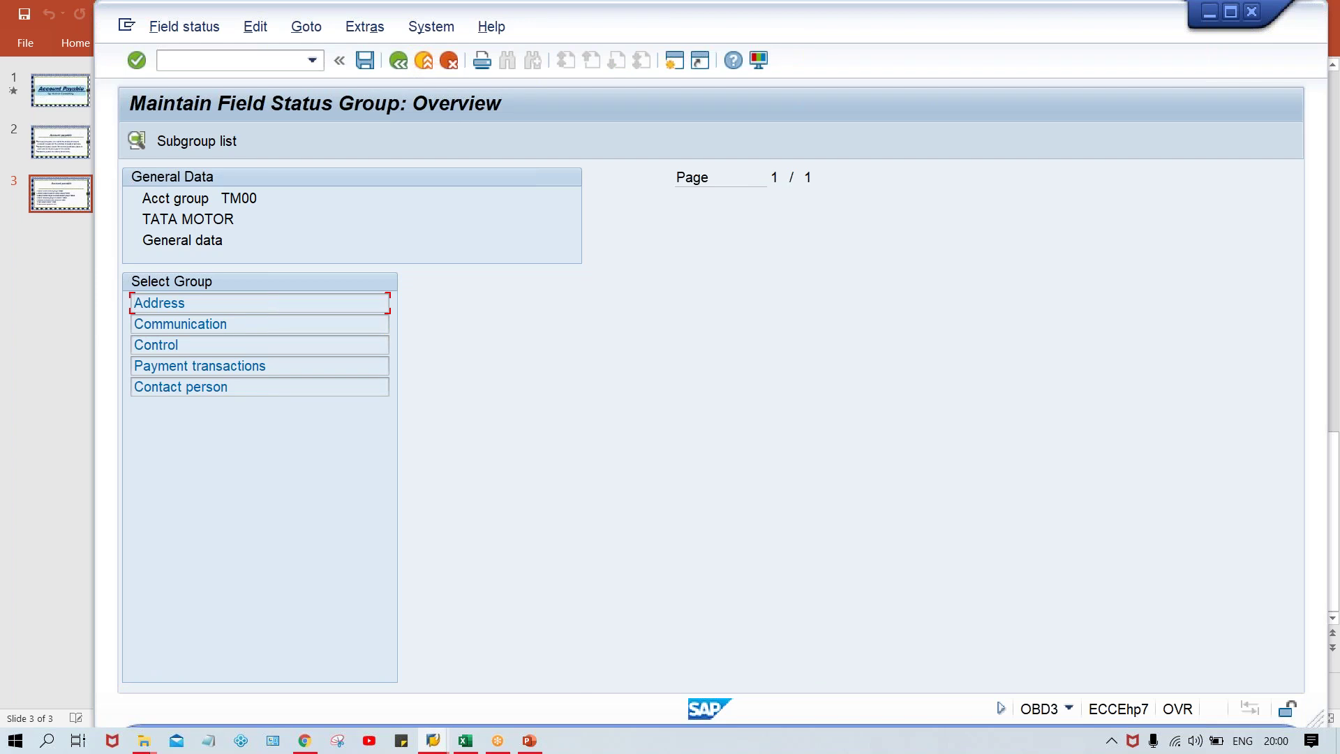
left_click(400, 61)
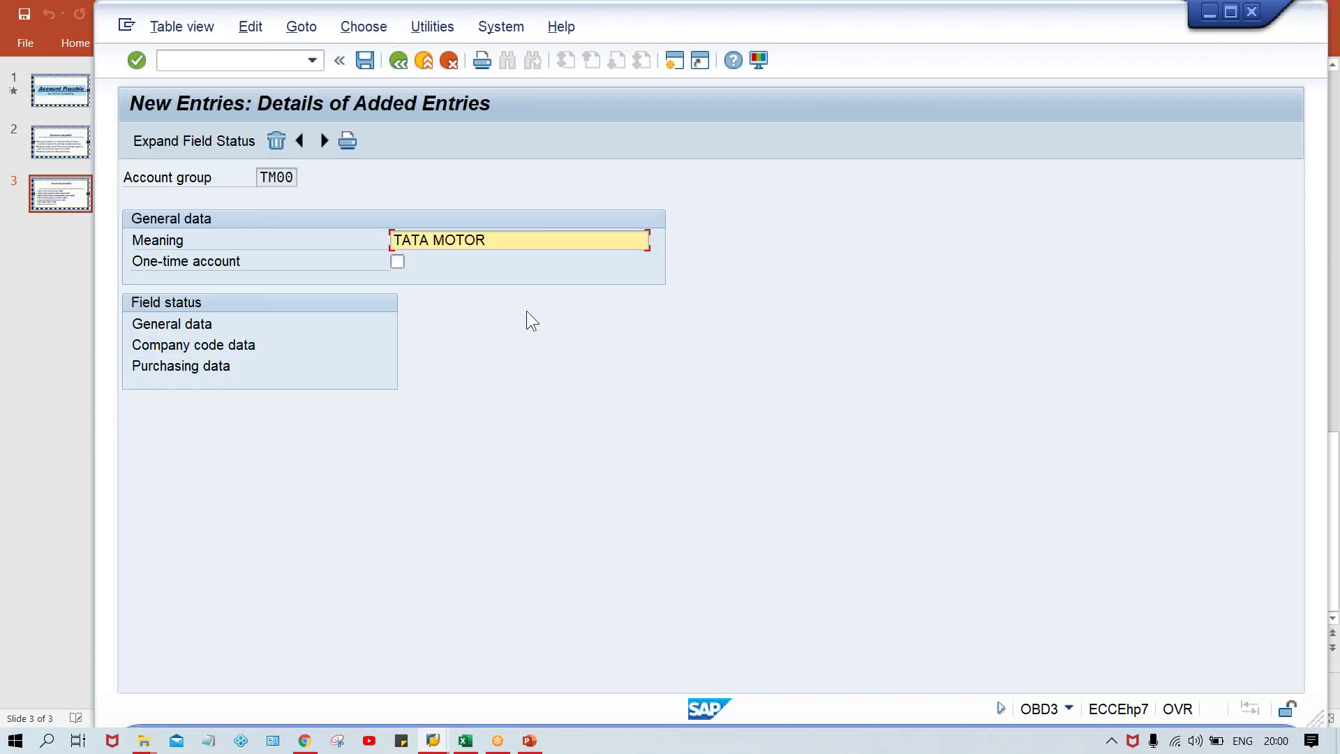
key("ctrl+s")
Step: Switch to the Class workbook in Excel and enter the sample vendor account number beside XYZ BUILDER ACT CR. in cell G2
left_click(529, 740)
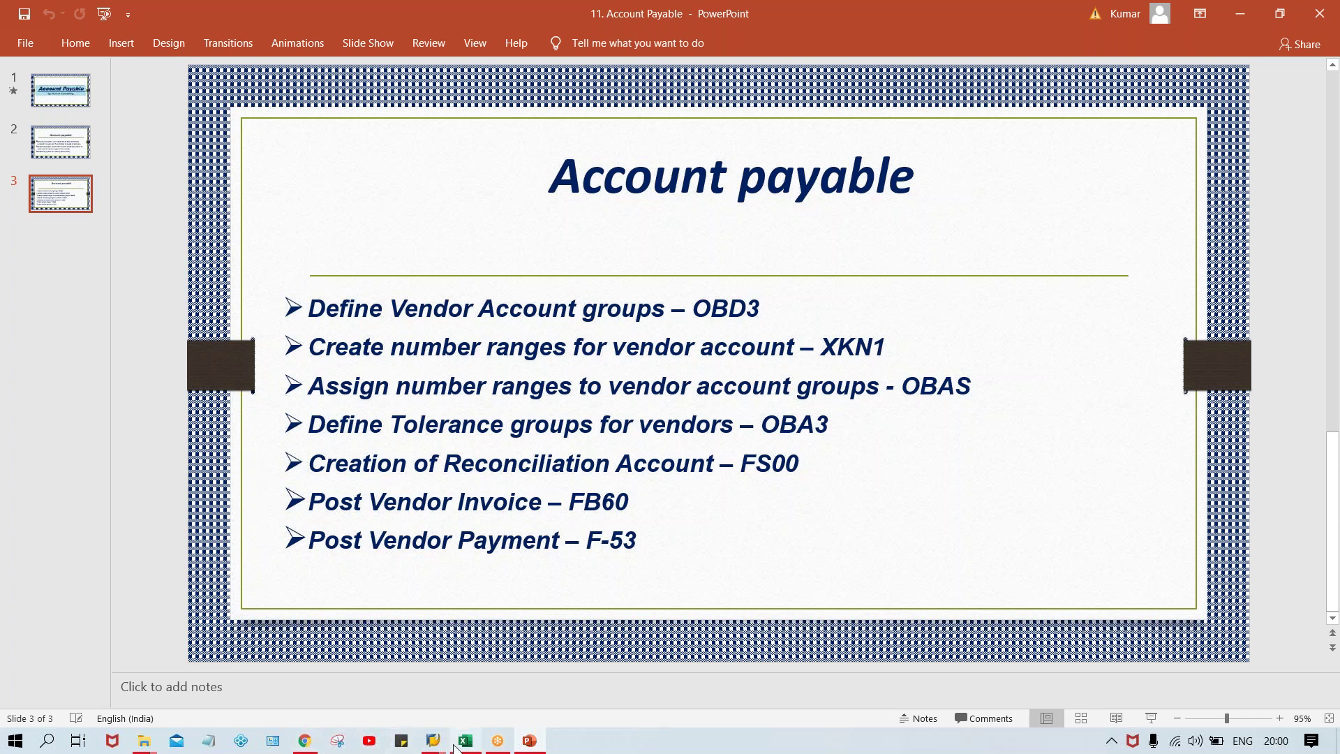
mouse_move(462, 741)
left_click(460, 694)
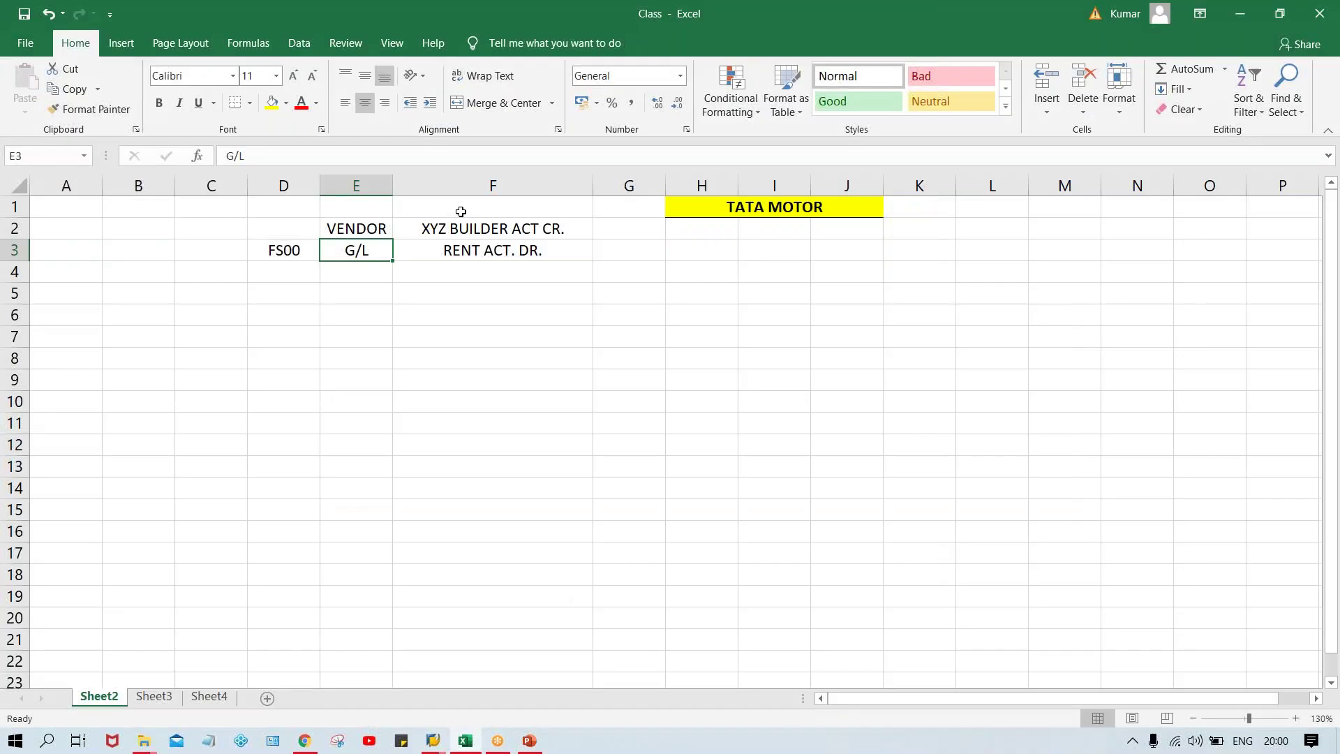
left_click(475, 227)
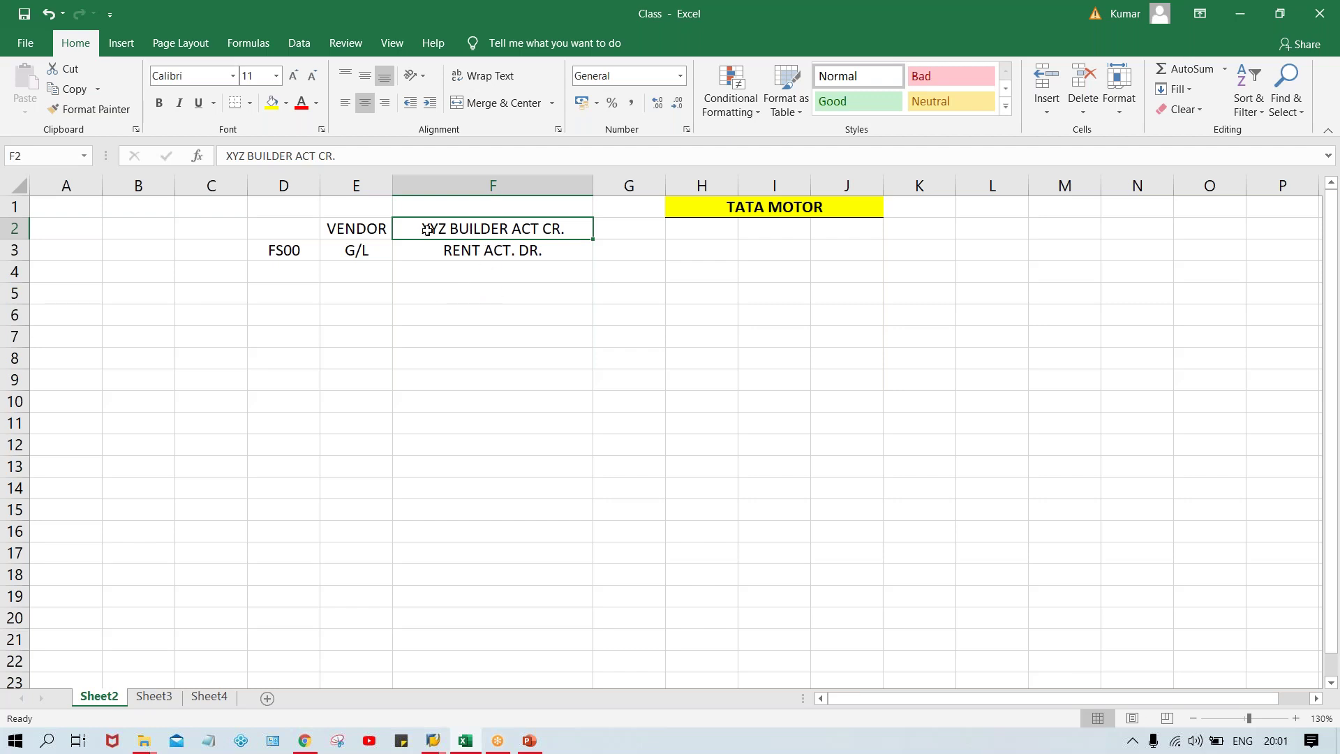
left_click(647, 237)
type("1000245")
key("Return")
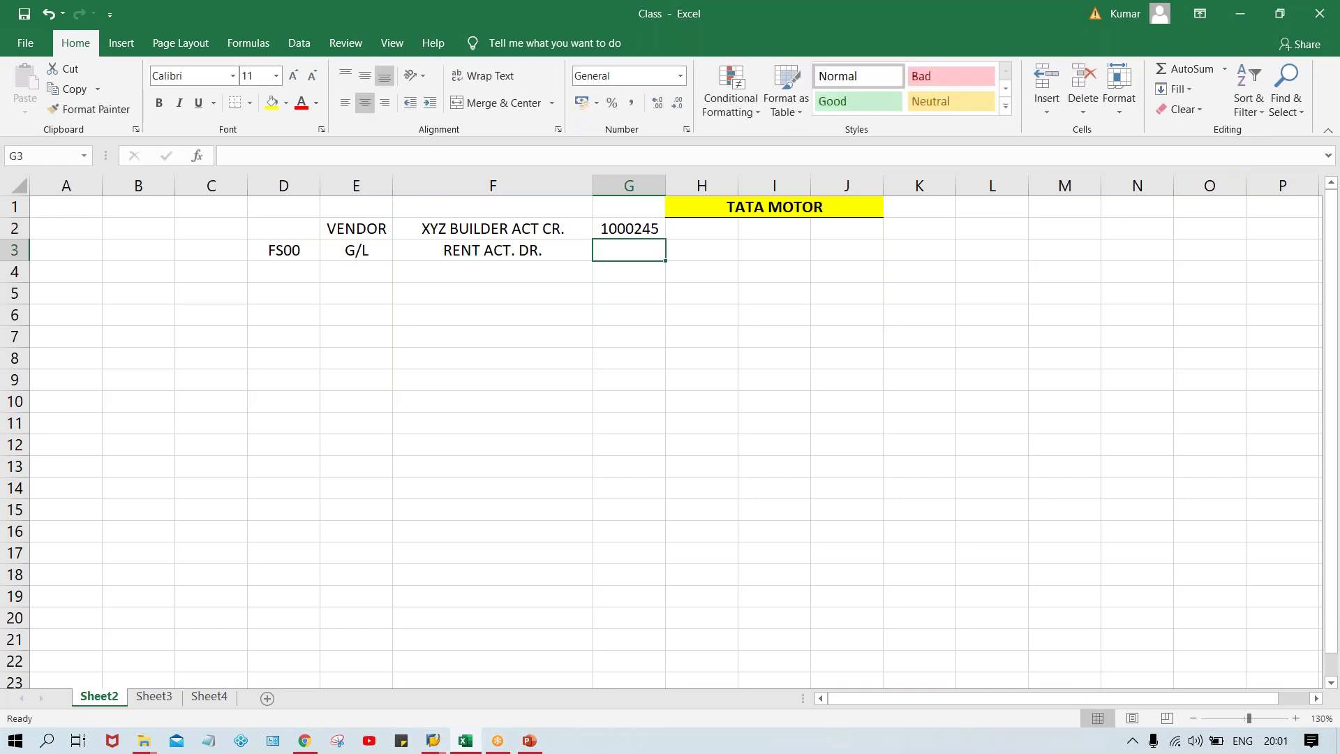
Step: Enter the vendor number range under TATA MOTOR, with 1000 in cell H2 and 1999 in cell I2
left_click(659, 228)
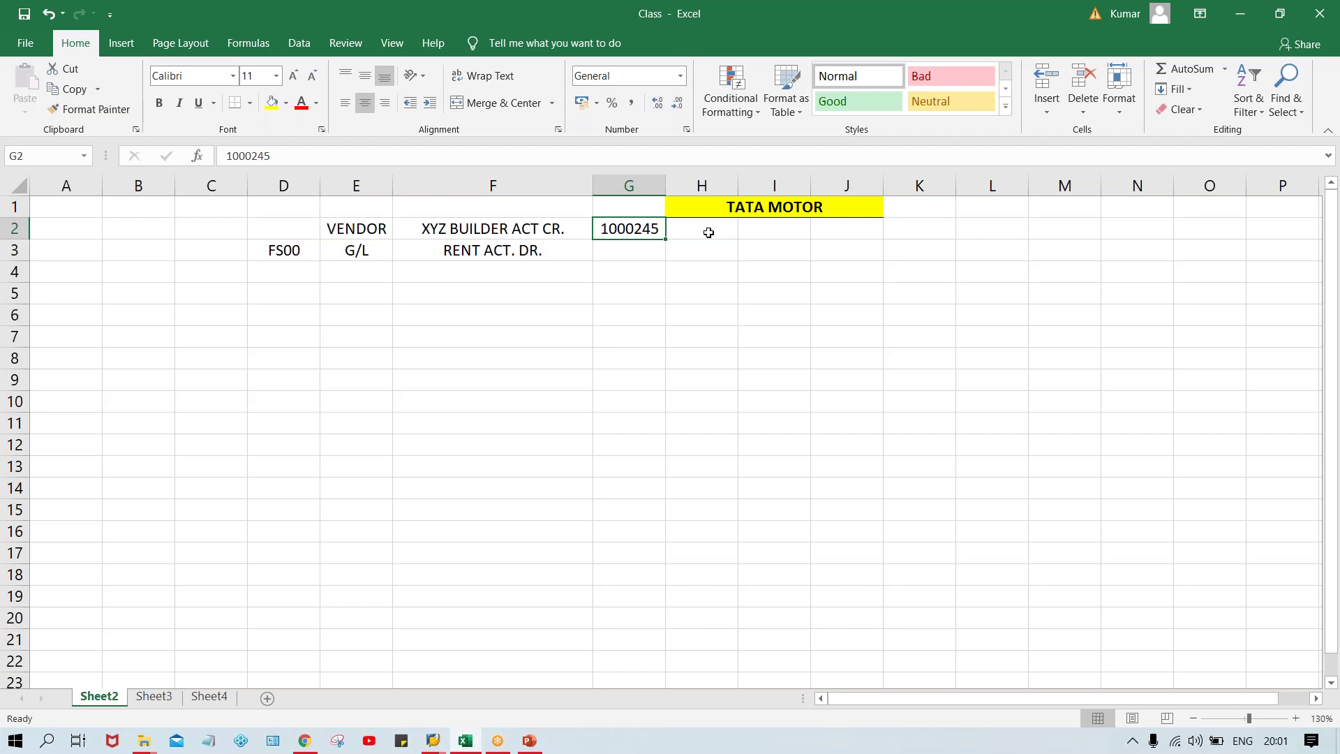
left_click(701, 186)
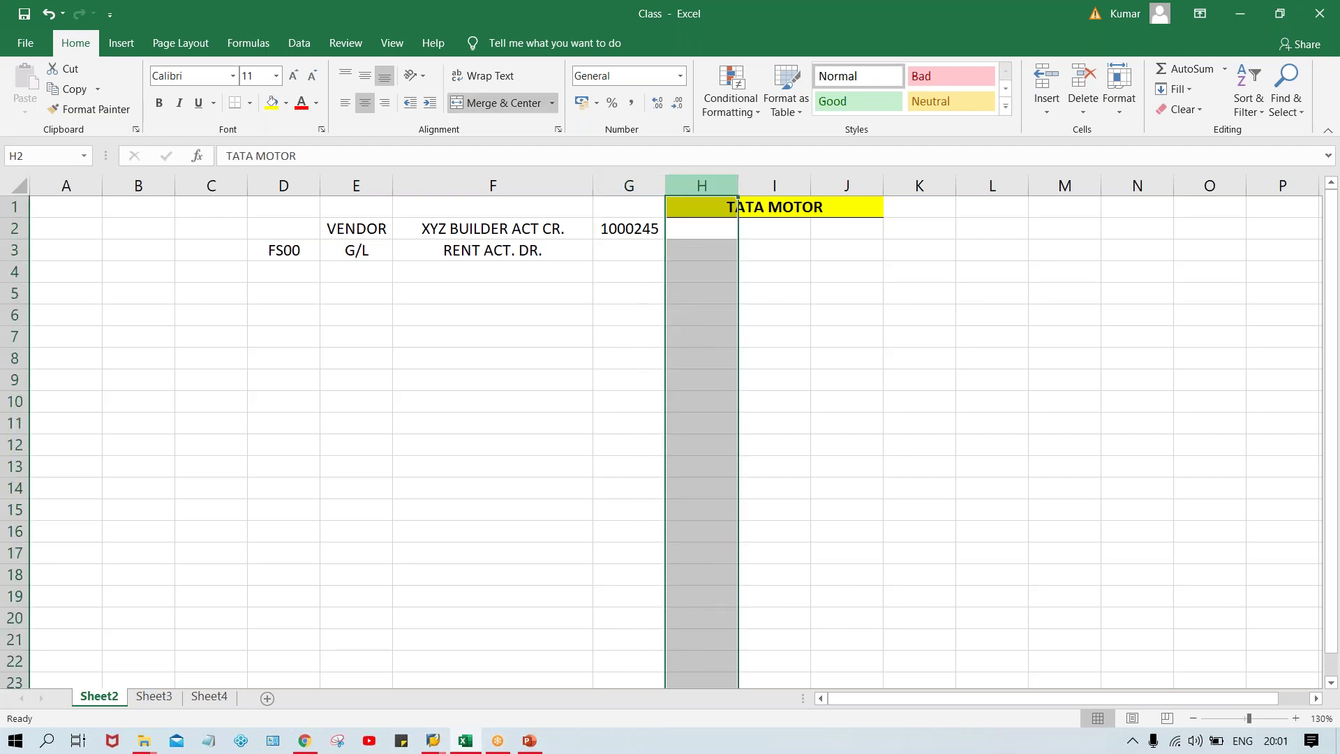
left_click(702, 226)
type("1000")
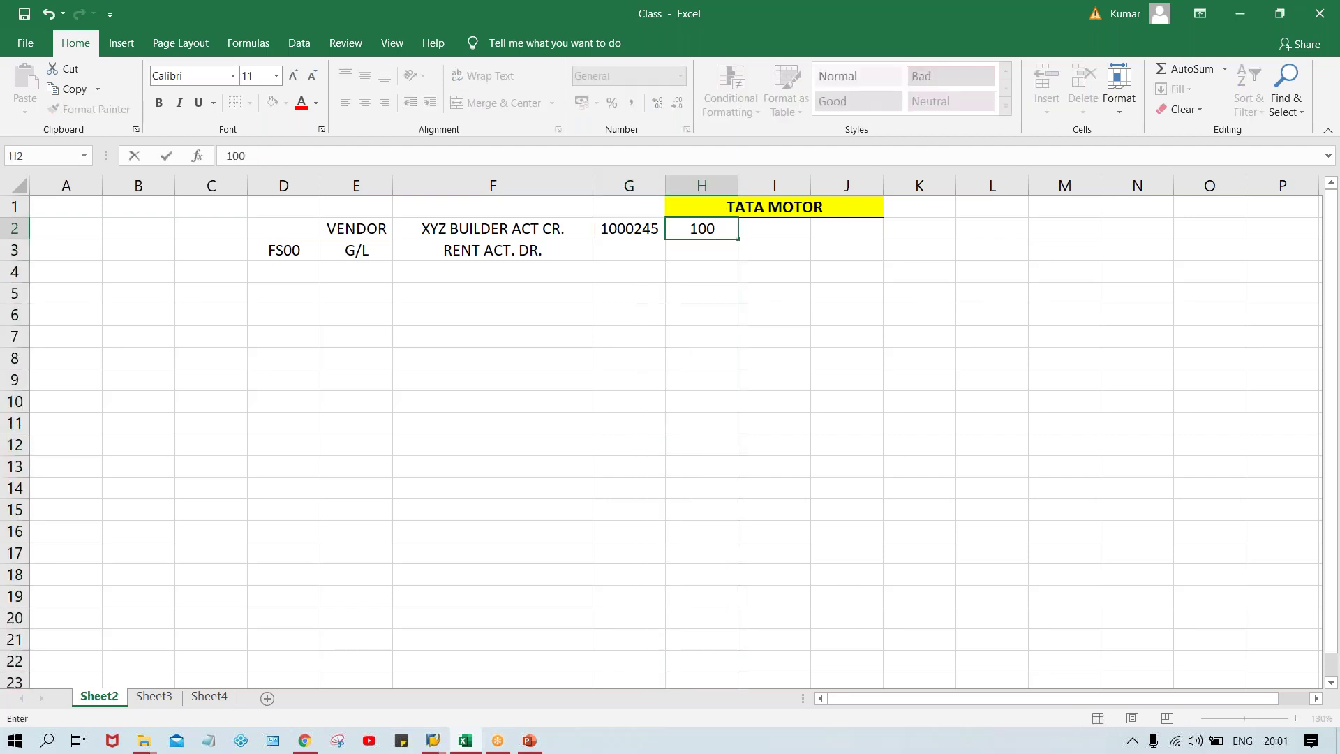
key("Tab")
type("19994")
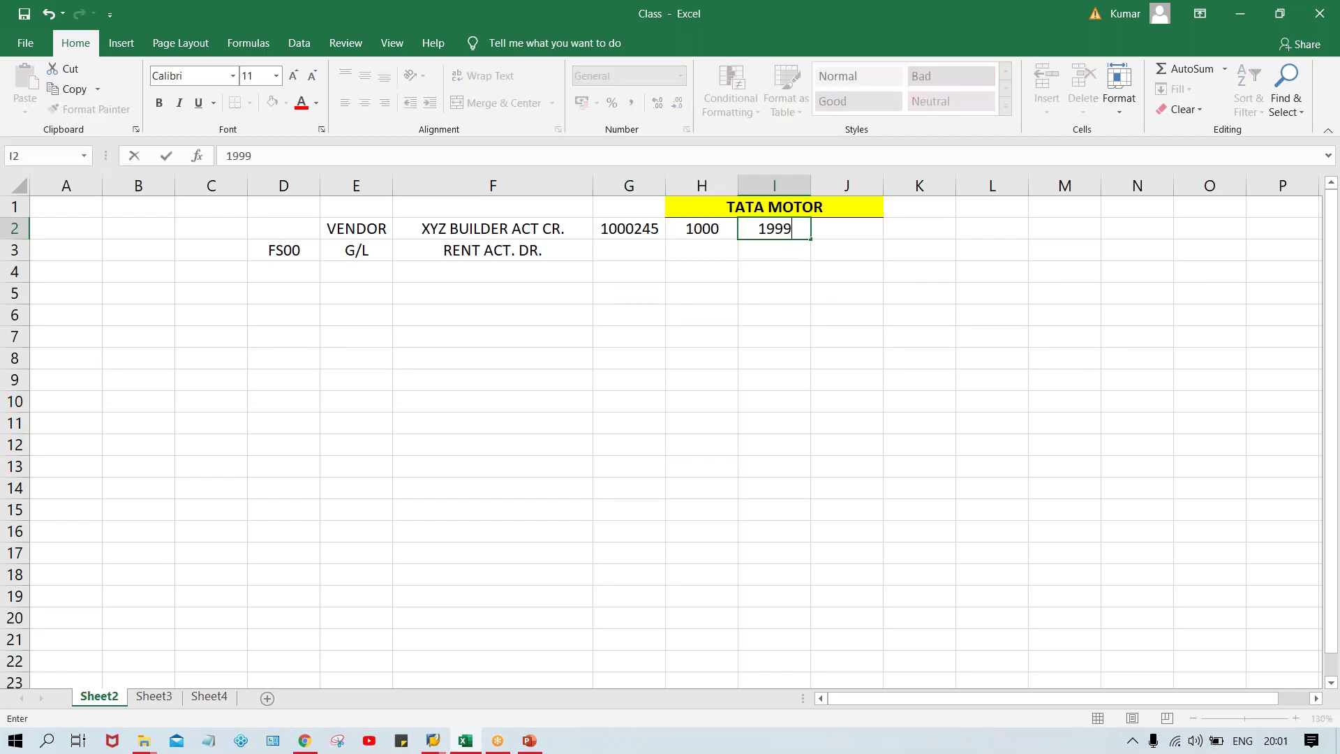
key("Return")
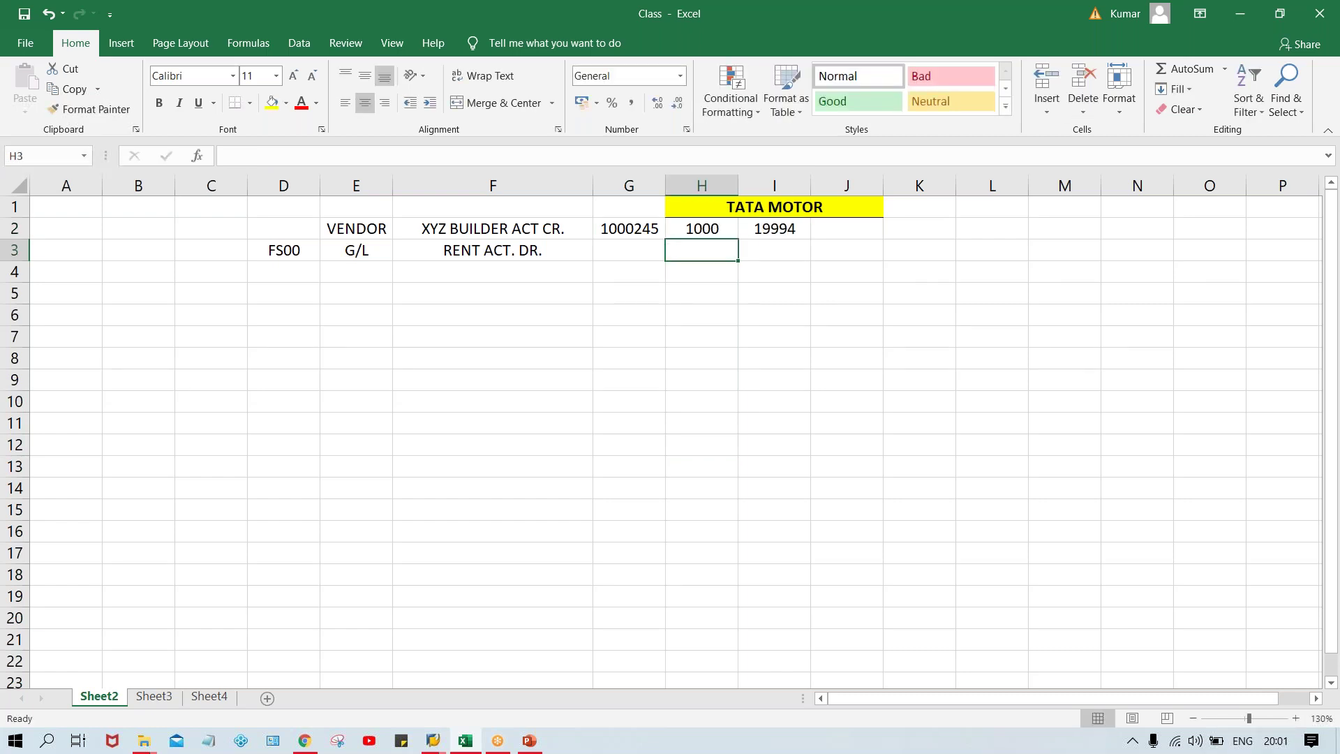
left_click(798, 225)
key("F2")
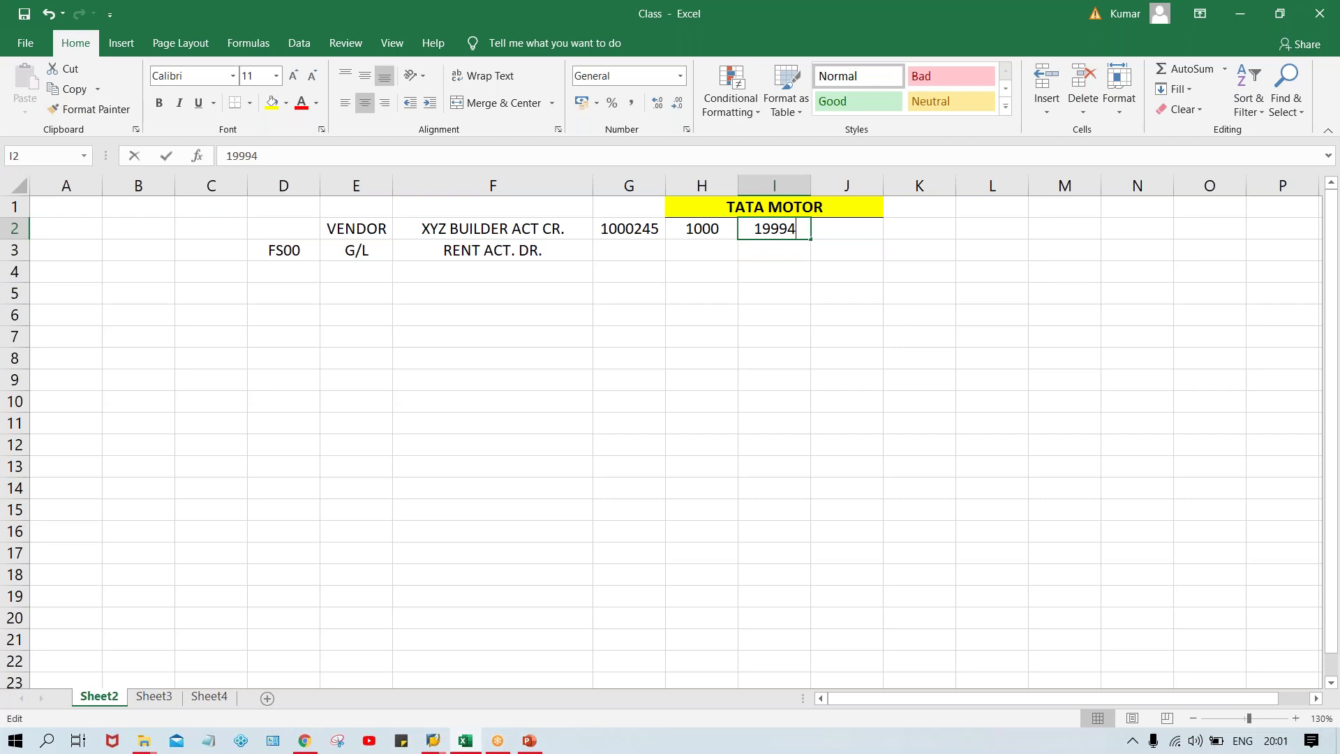
key("BackSpace")
key("Return")
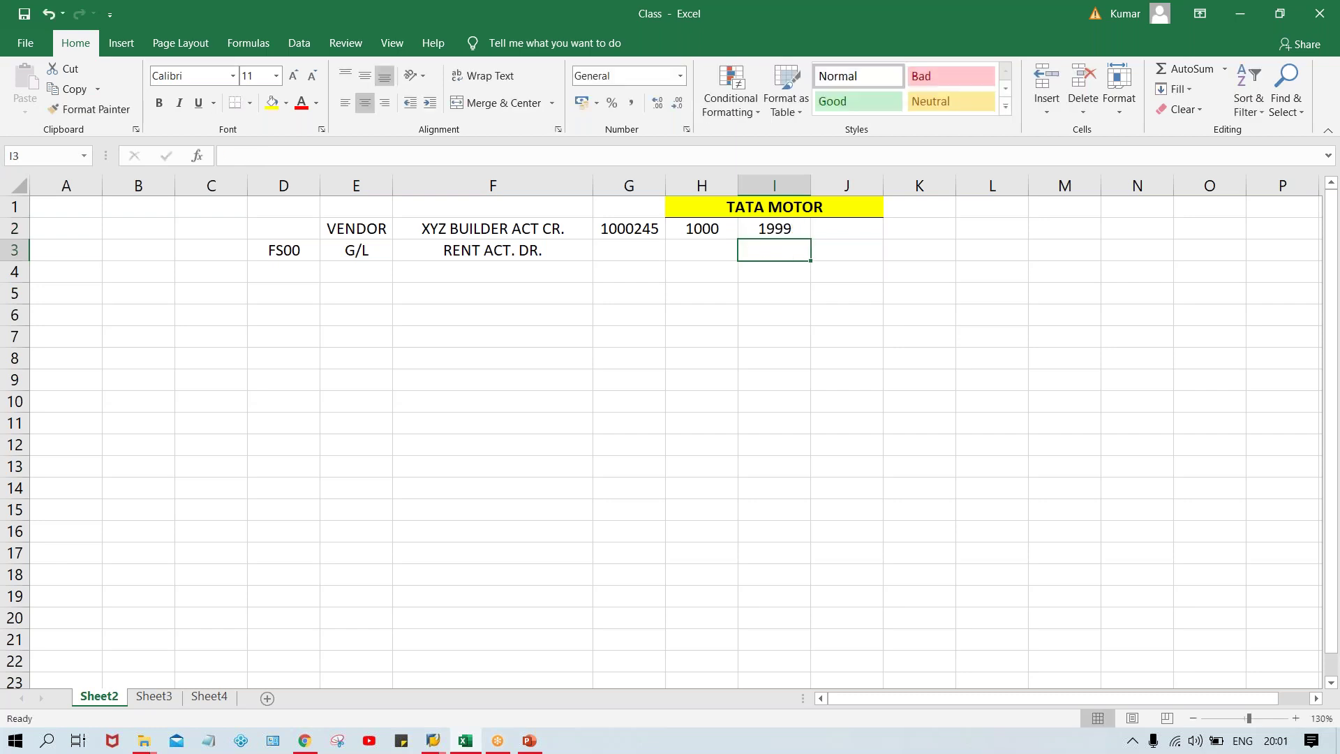
Step: Review the start and end values of the number range in cells H2 and I2
left_click(706, 231)
left_click(774, 228)
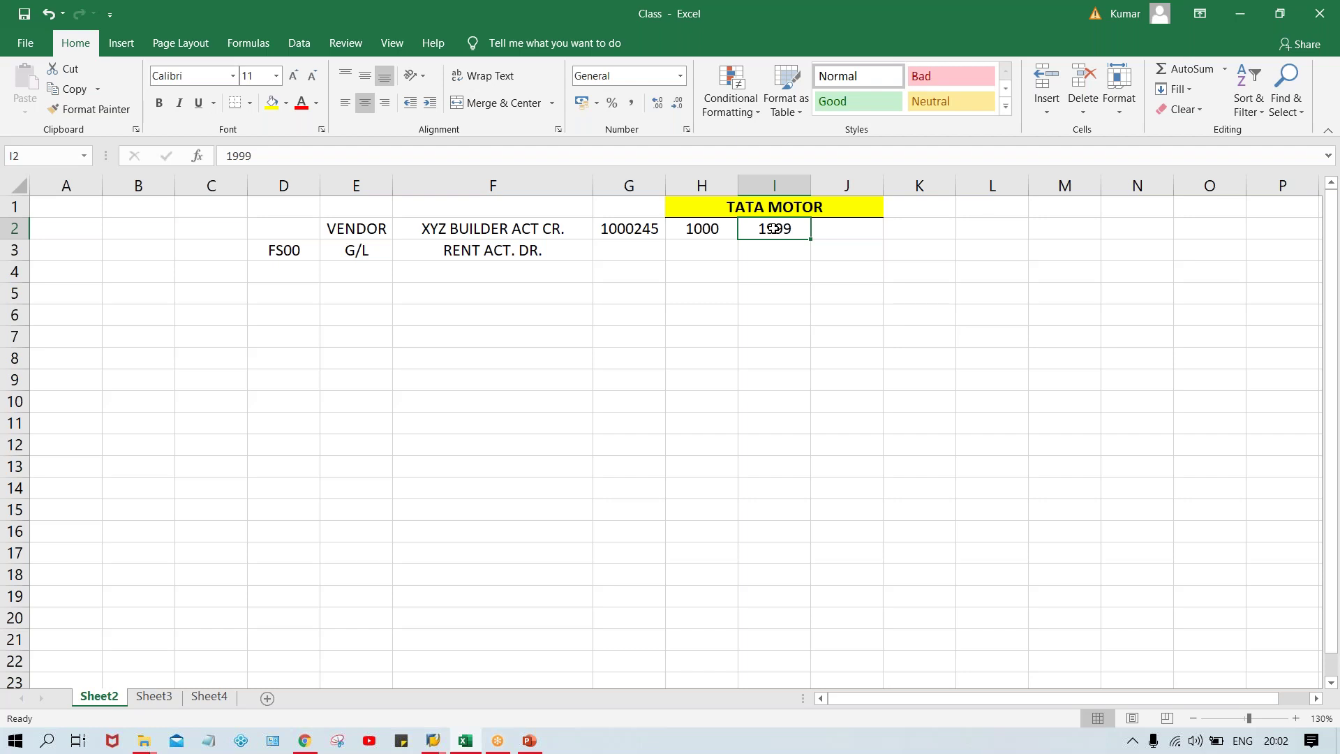
left_click(713, 230)
left_click(781, 230)
left_click(703, 231)
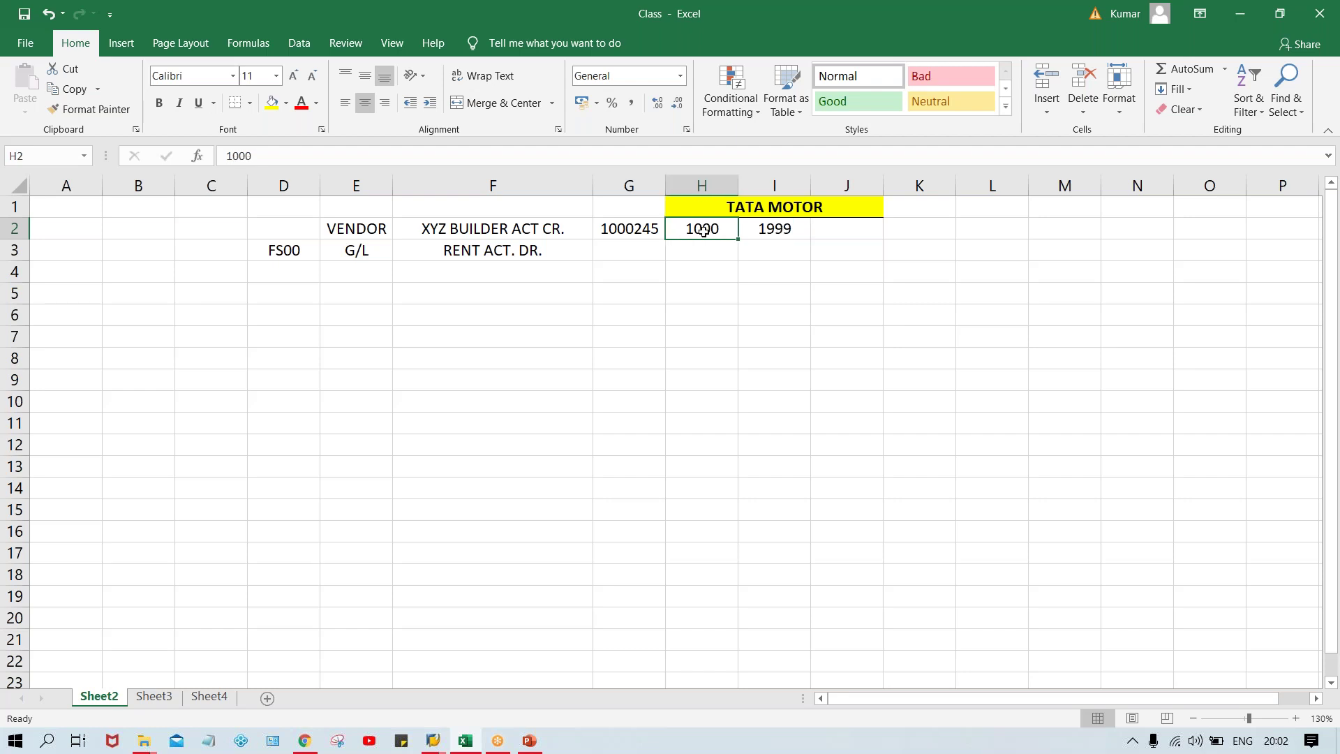
left_click(767, 230)
left_click(688, 231)
left_click(760, 228)
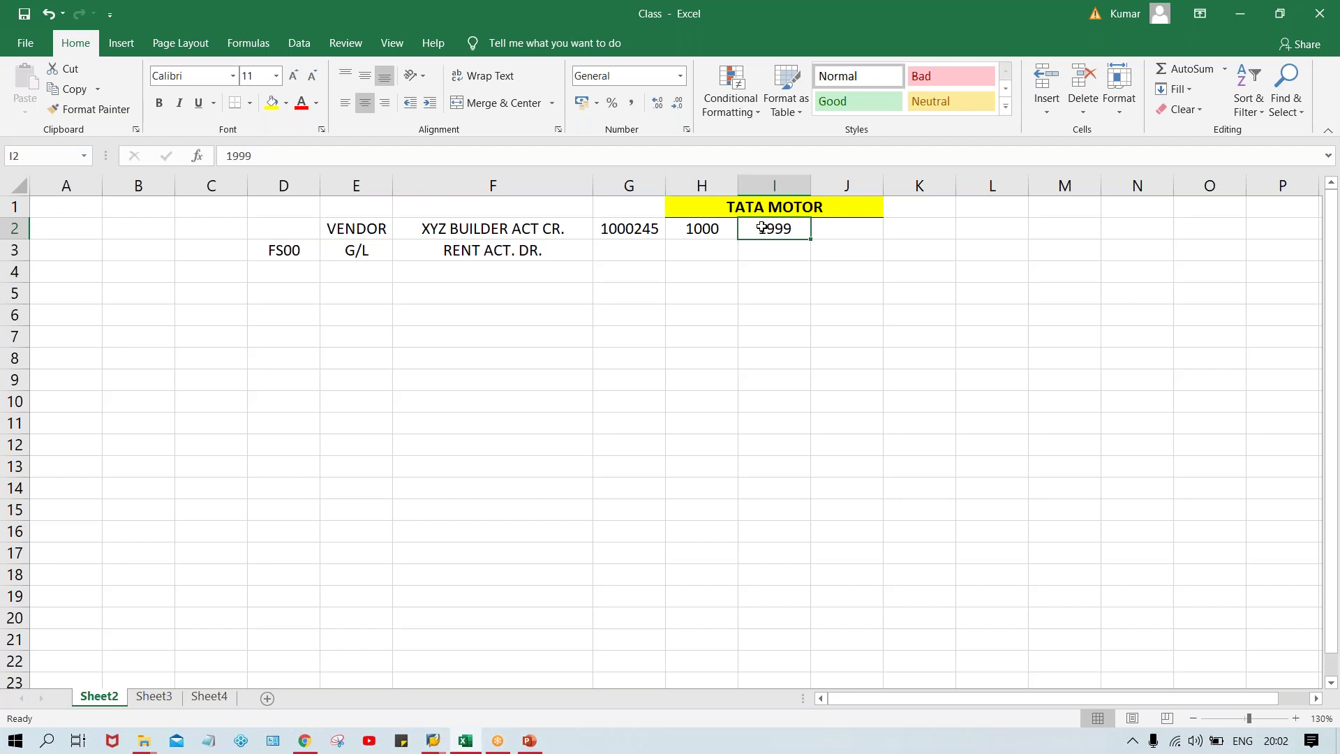
Step: Compare the lower and upper limits of the vendor number range planned under TATA MOTOR
left_click(709, 232)
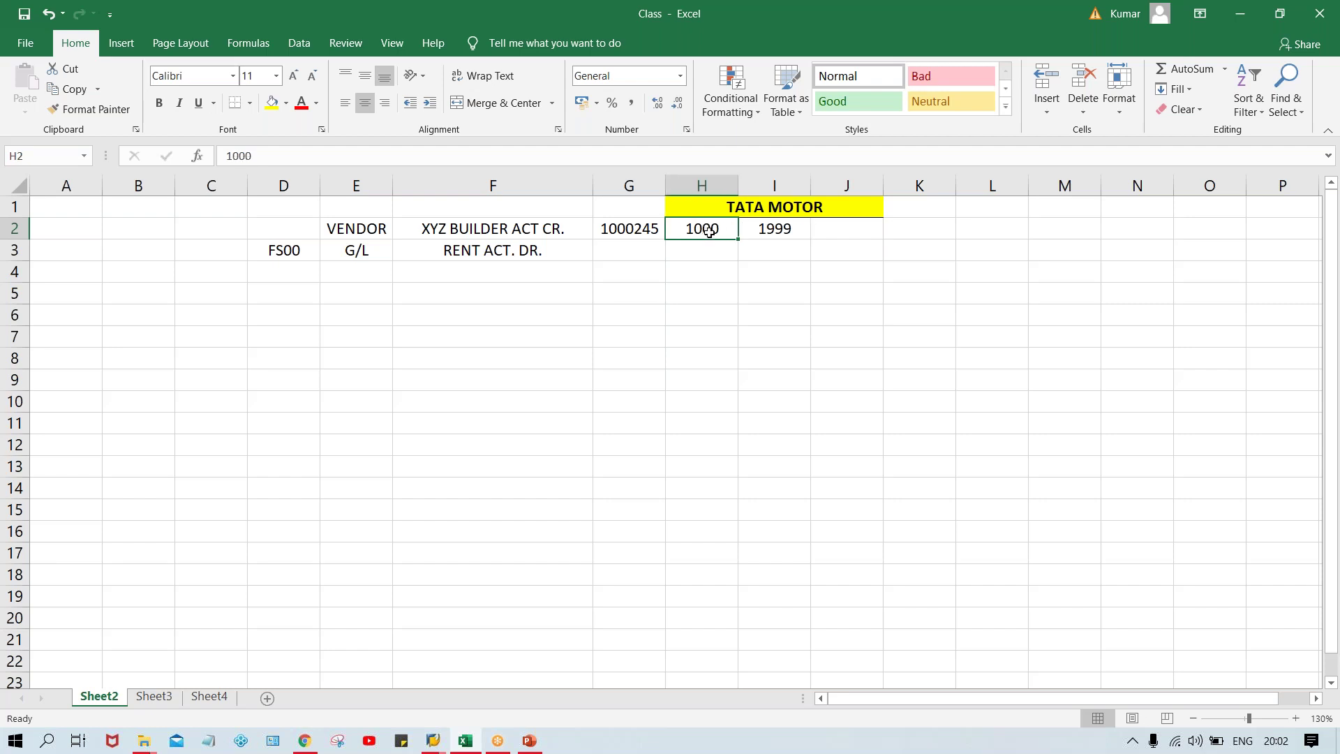
left_click(781, 238)
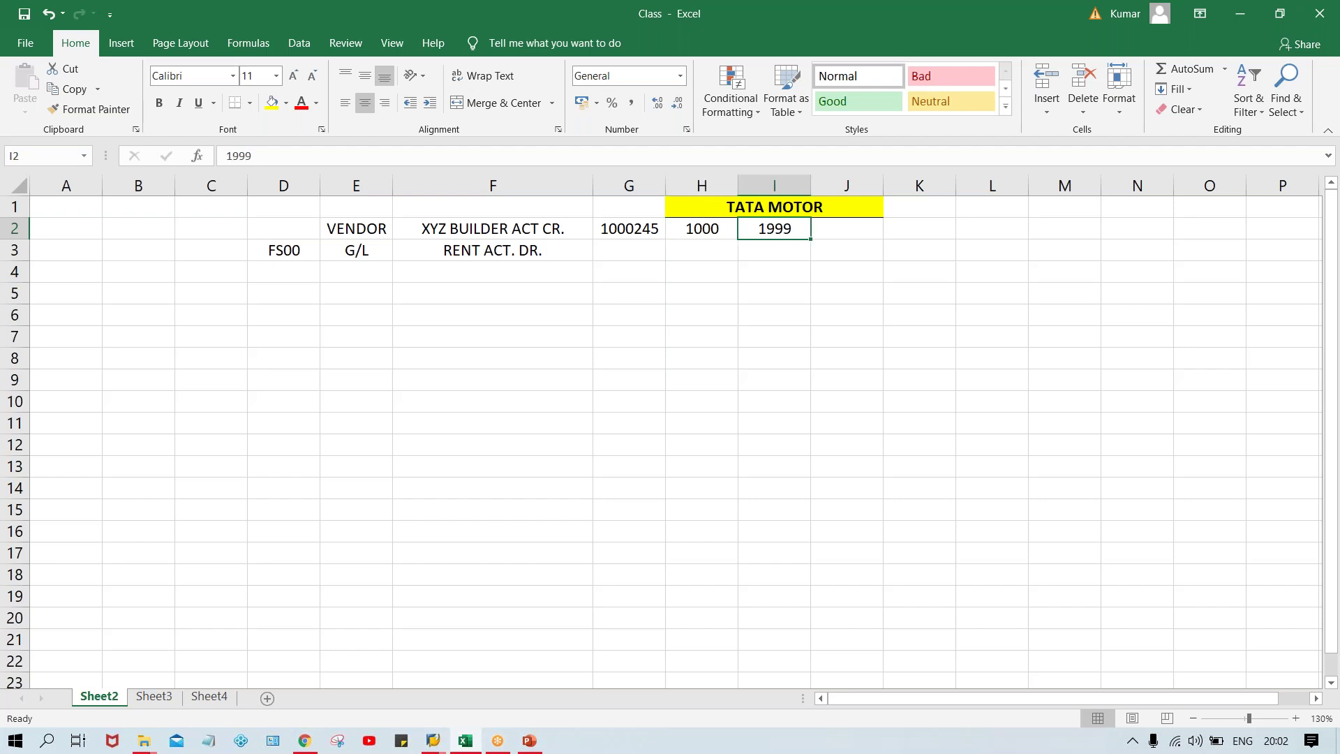
left_click(713, 227)
left_click(776, 228)
left_click(710, 228)
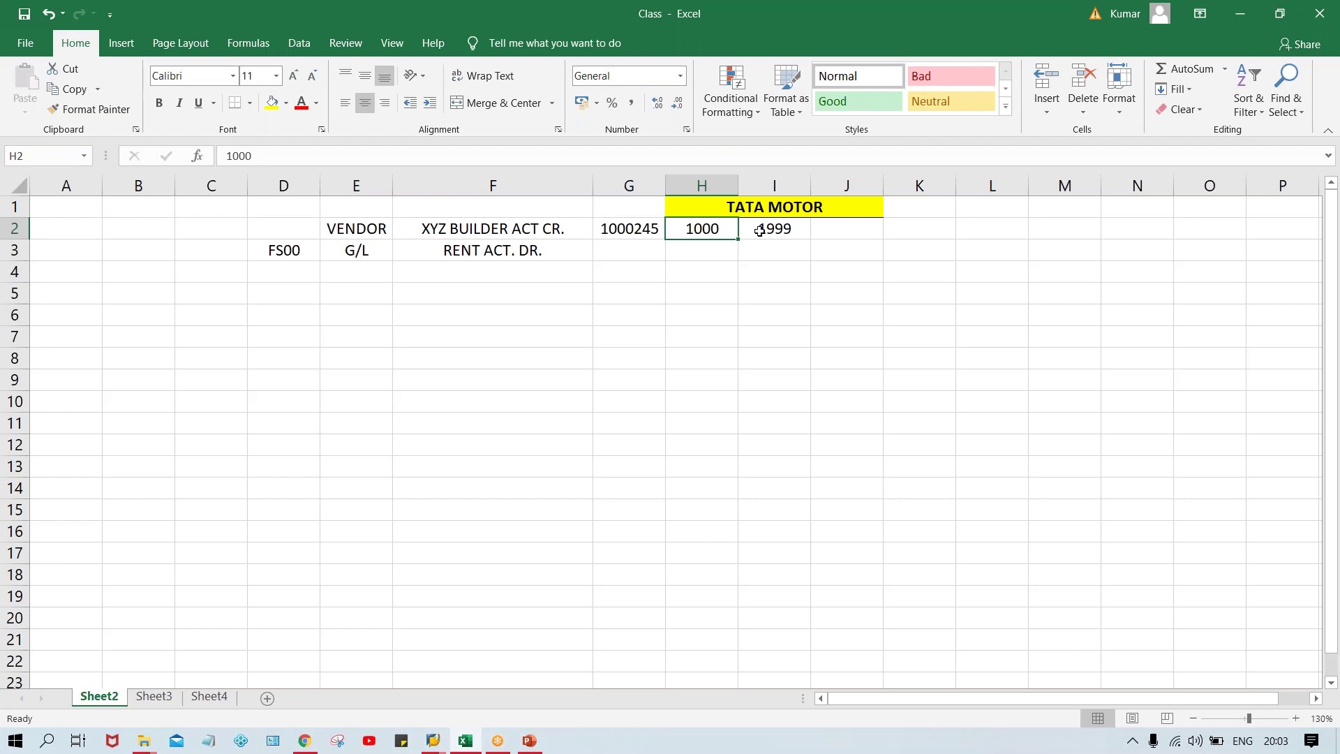
left_click(760, 230)
left_click(701, 231)
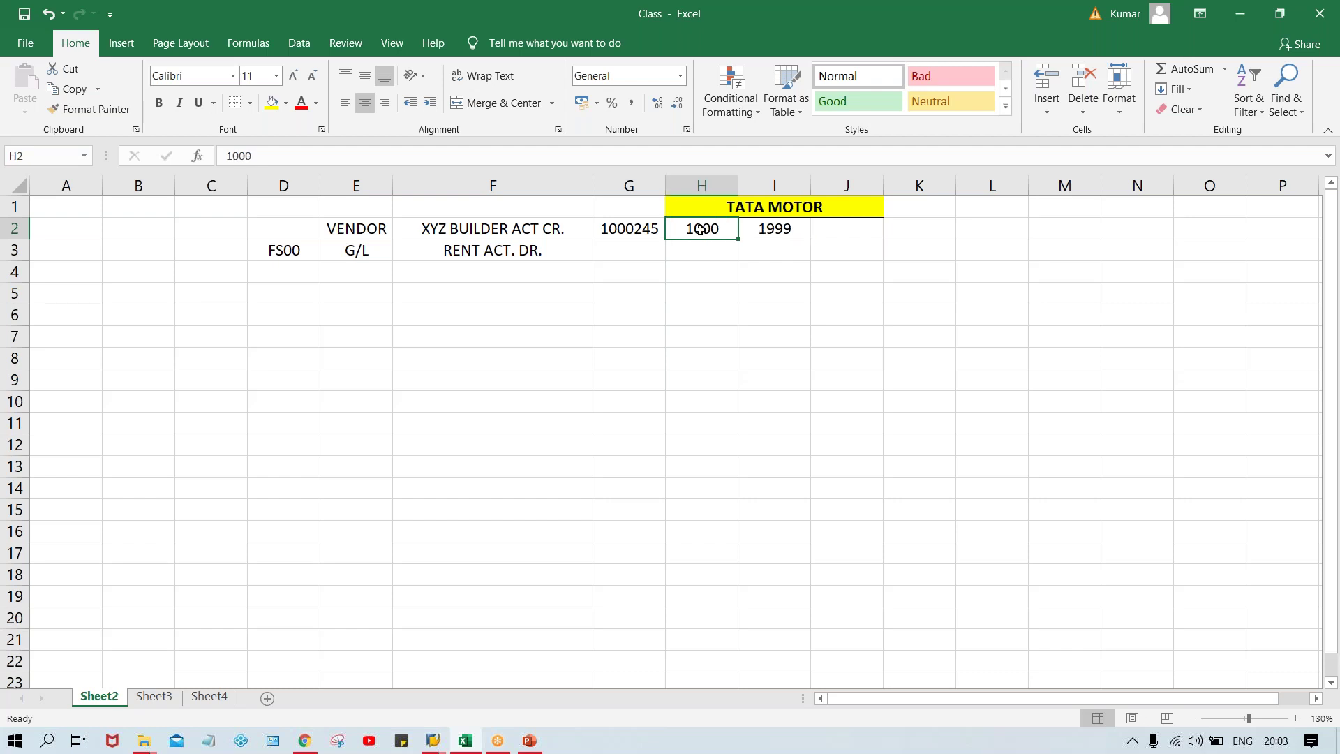
left_click(774, 229)
left_click(701, 226)
left_click(764, 226)
left_click(680, 231)
Step: Switch to SAP, leave account group TM00 and open the vendor number intervals for maintenance with transaction XKN1
left_click(434, 741)
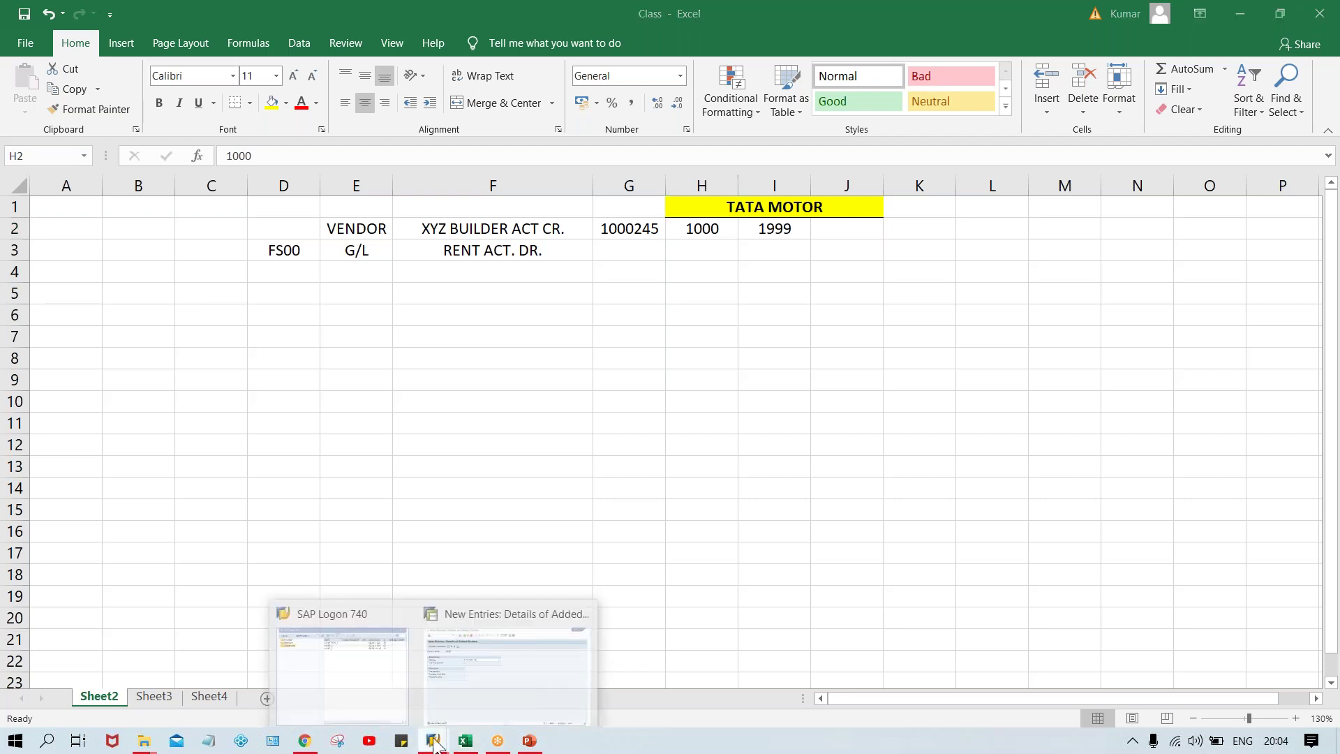
left_click(475, 674)
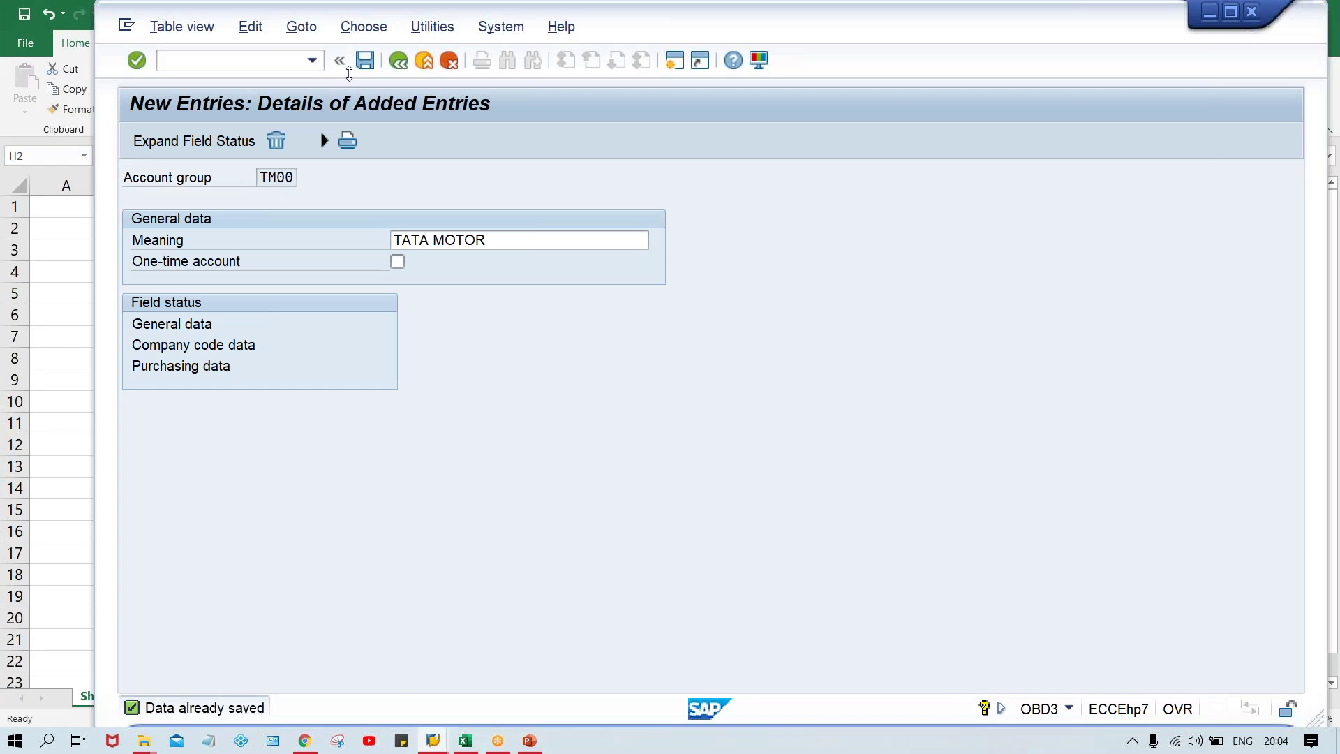
left_click(397, 60)
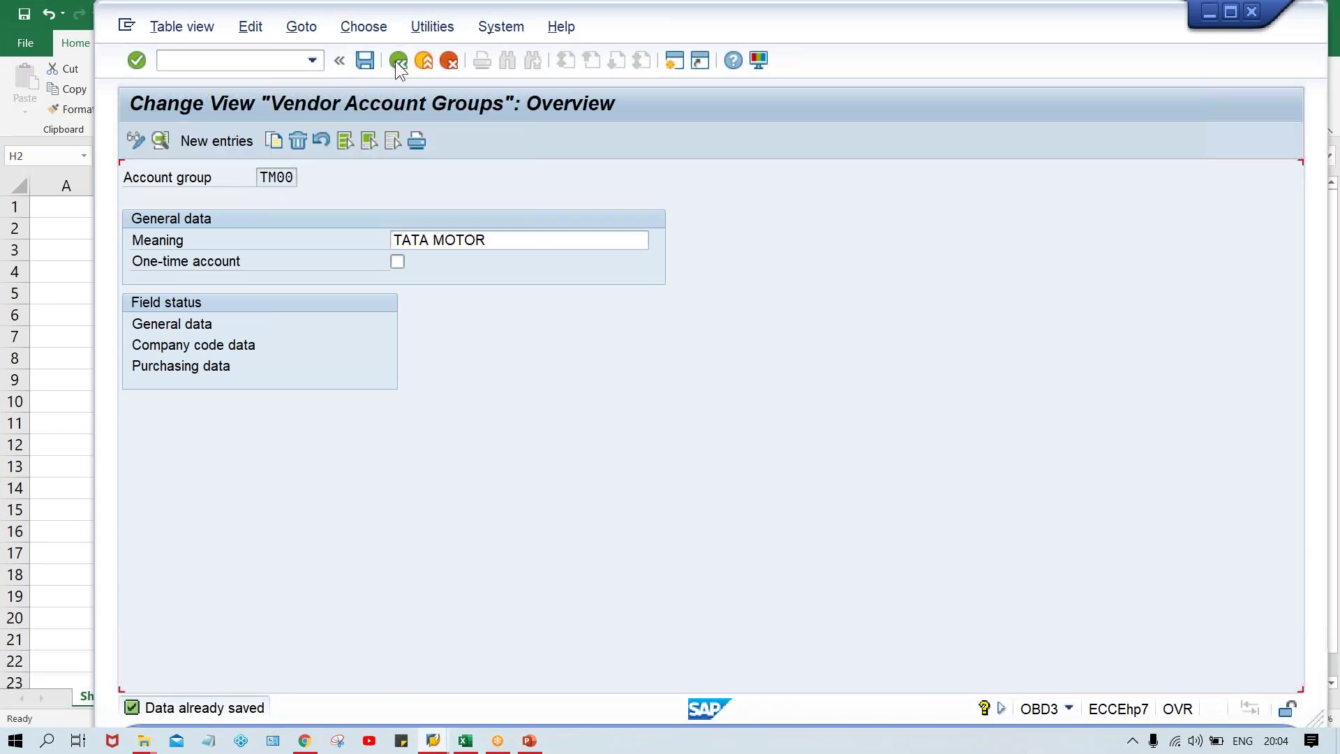
left_click(200, 59)
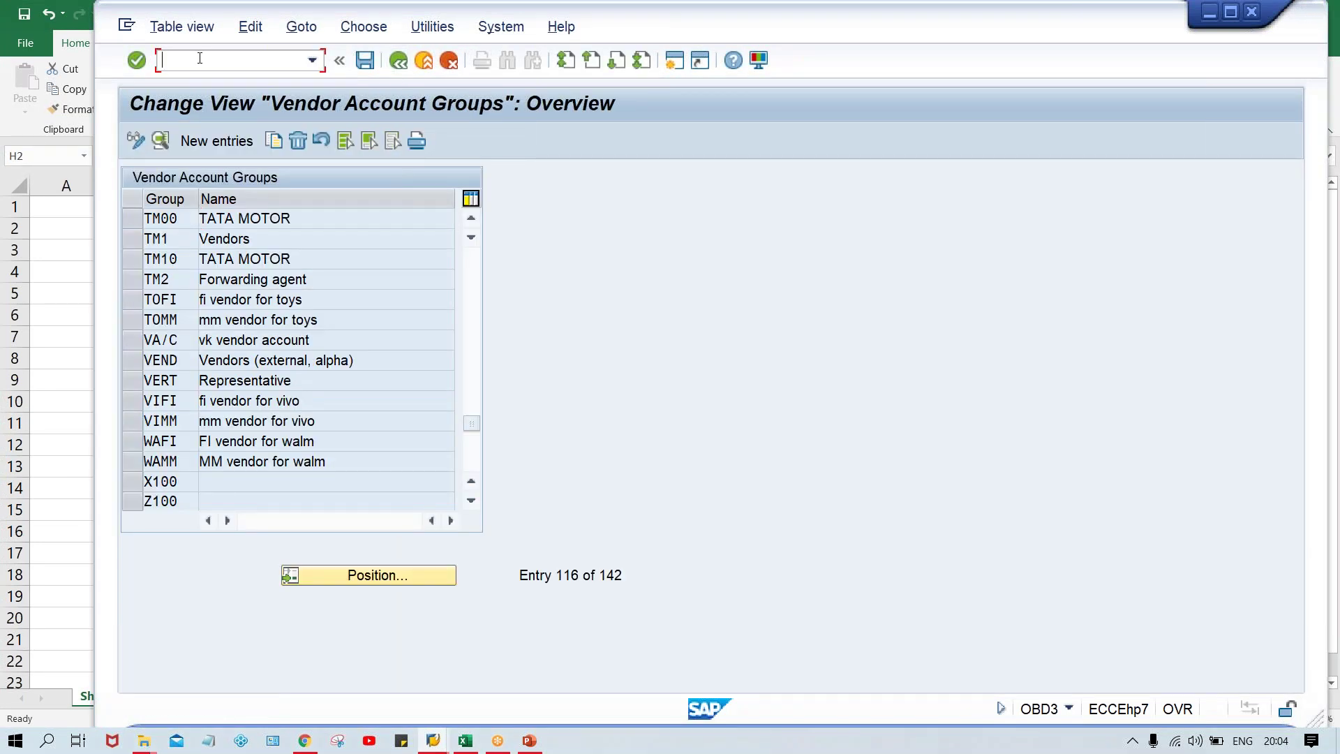
type("/NXKN1")
key("Return")
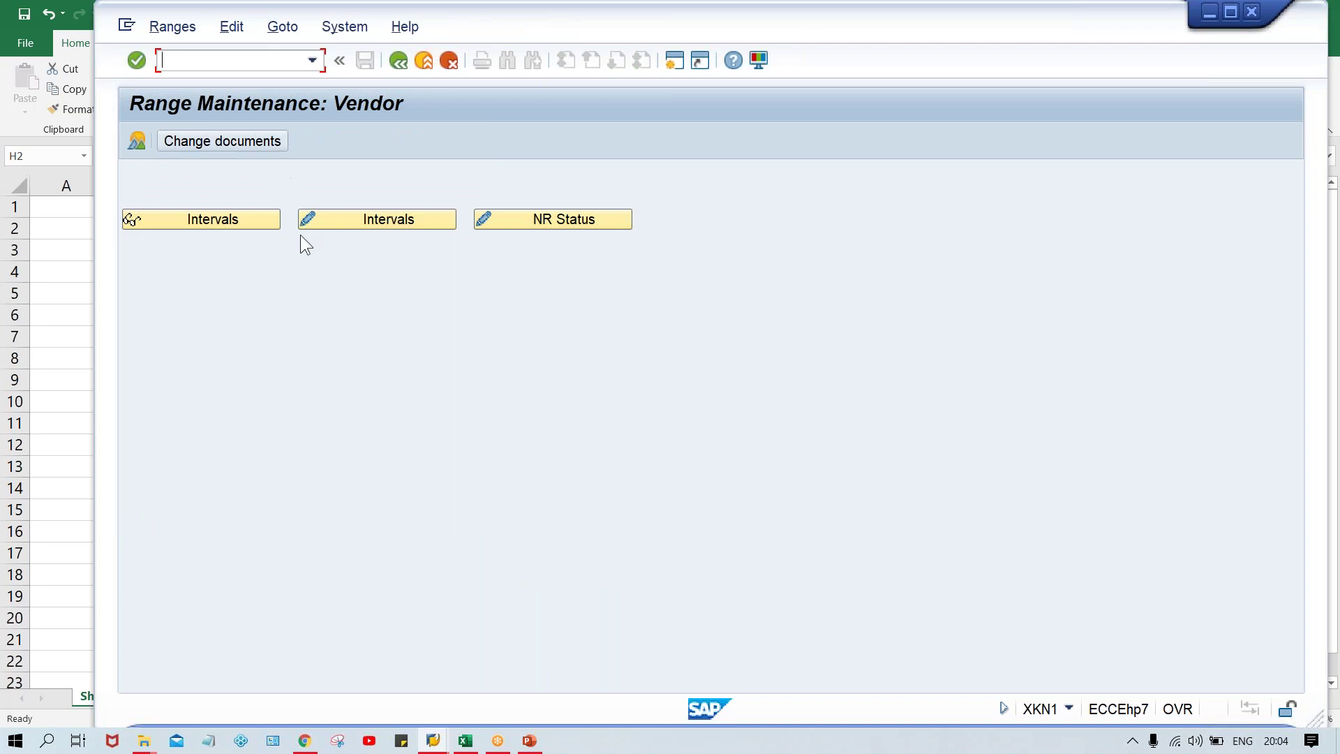
left_click(366, 213)
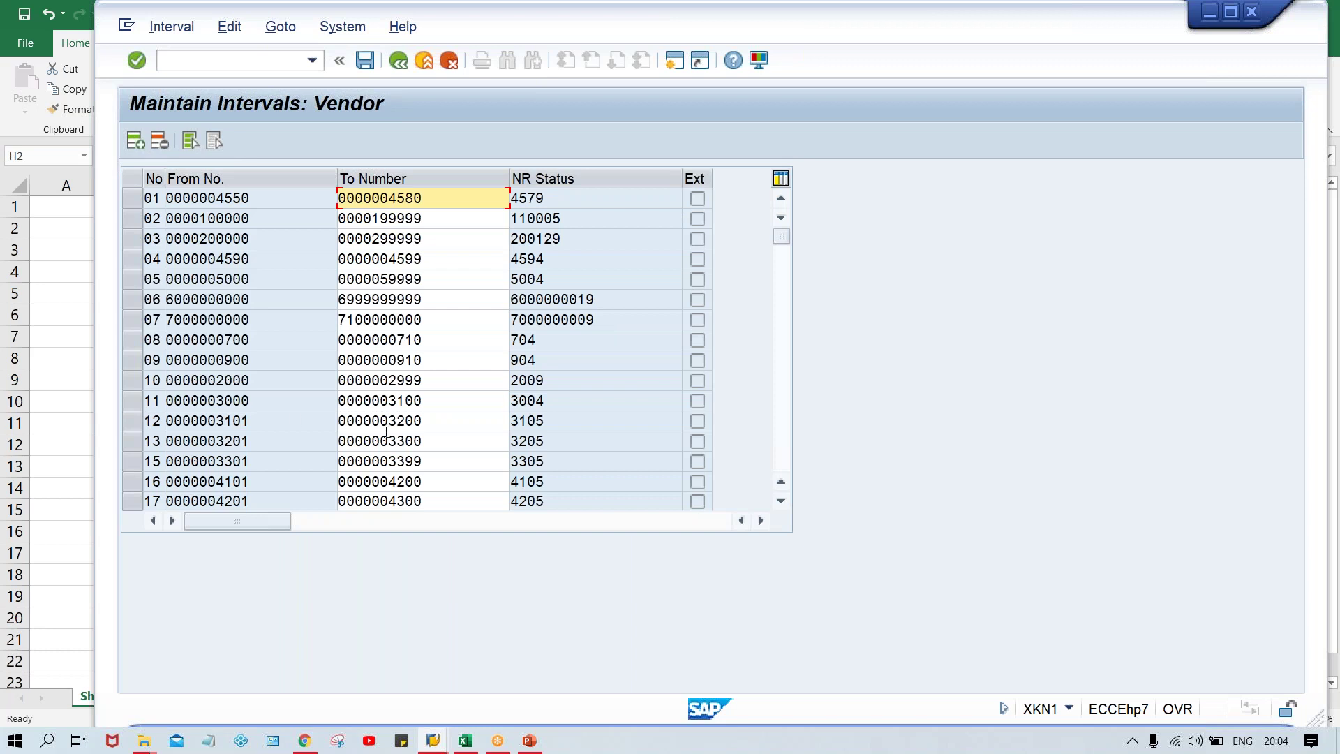
Step: Check the existing vendor intervals and insert interval A1 with From No. 1000 and To Number 1999
left_click(255, 400)
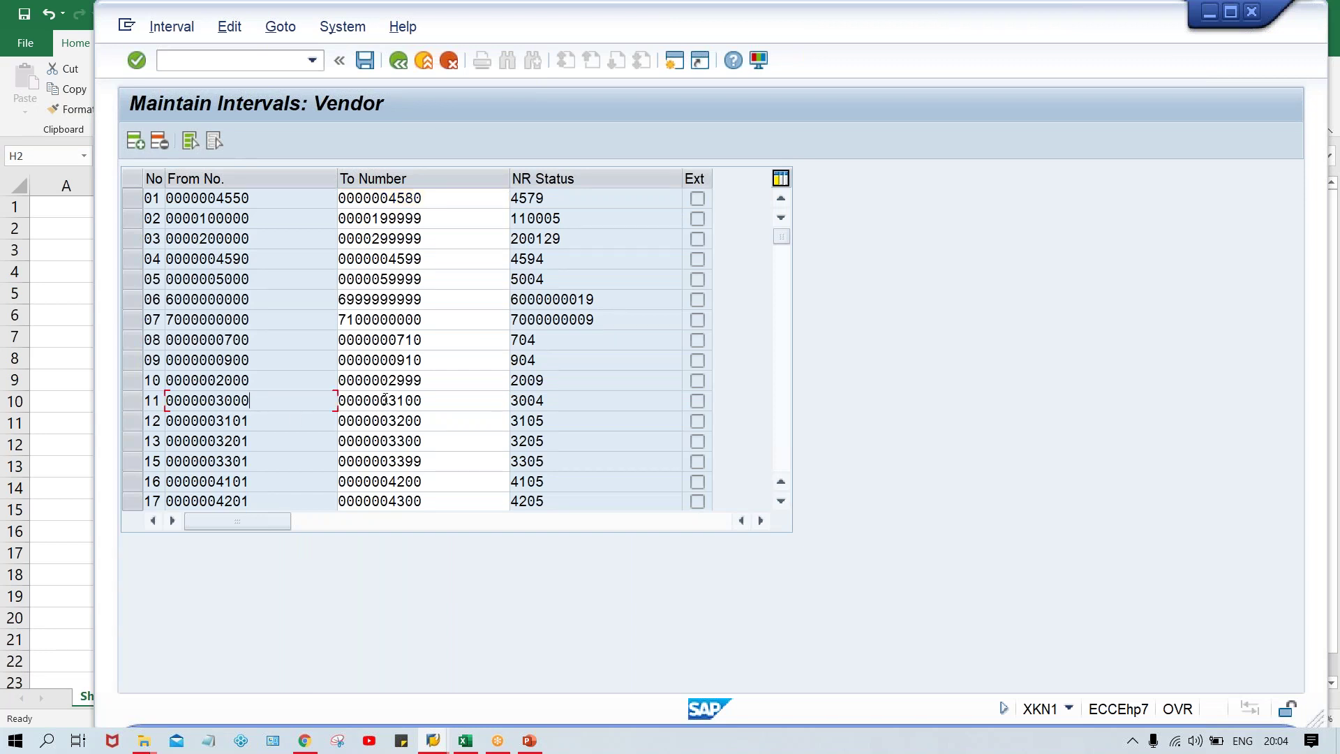
left_click(560, 420)
left_click(559, 459)
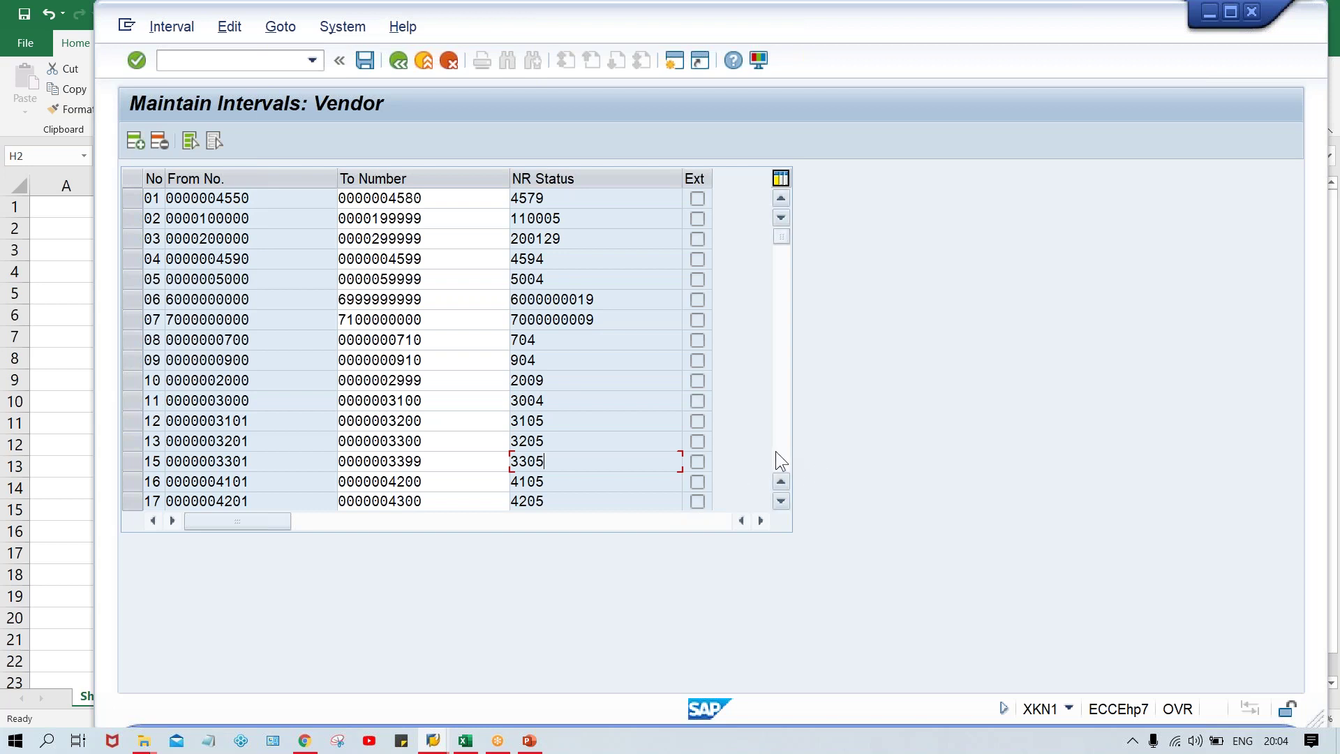
left_click(135, 141)
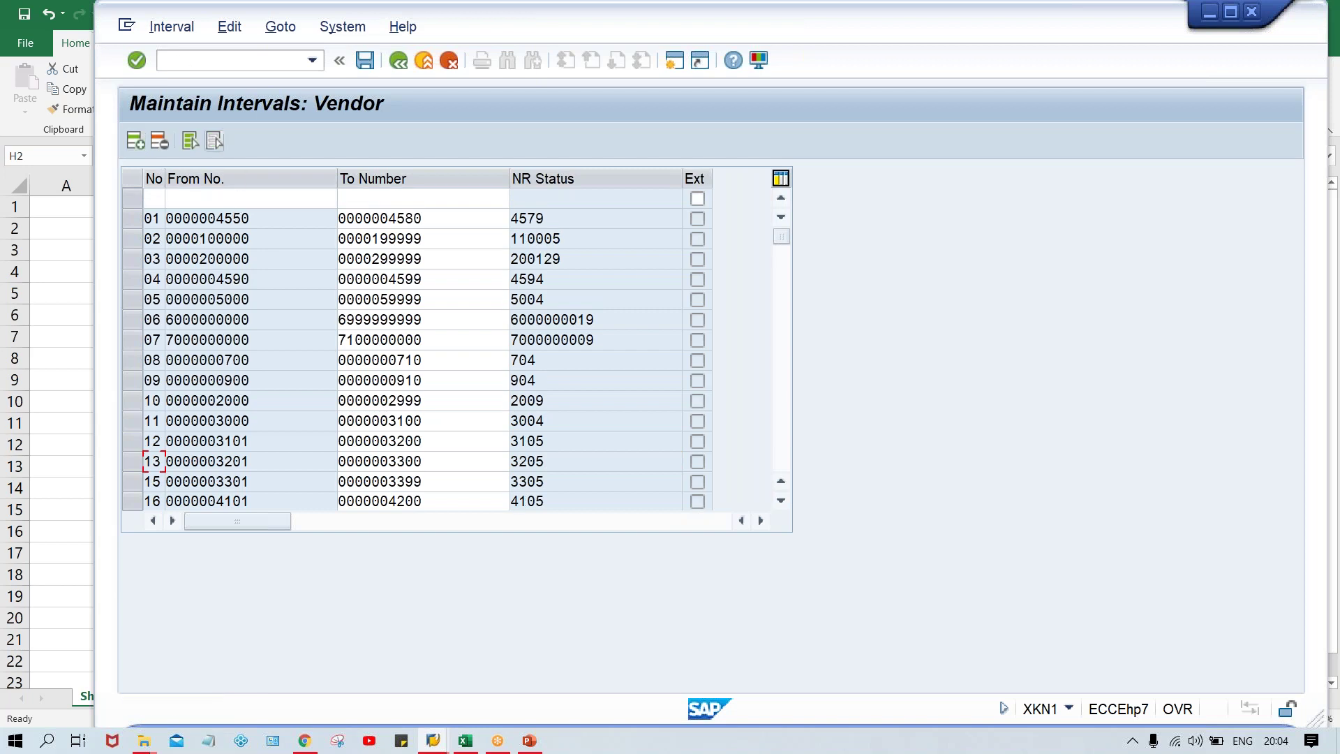
left_click(157, 201)
type("A1")
key("Tab")
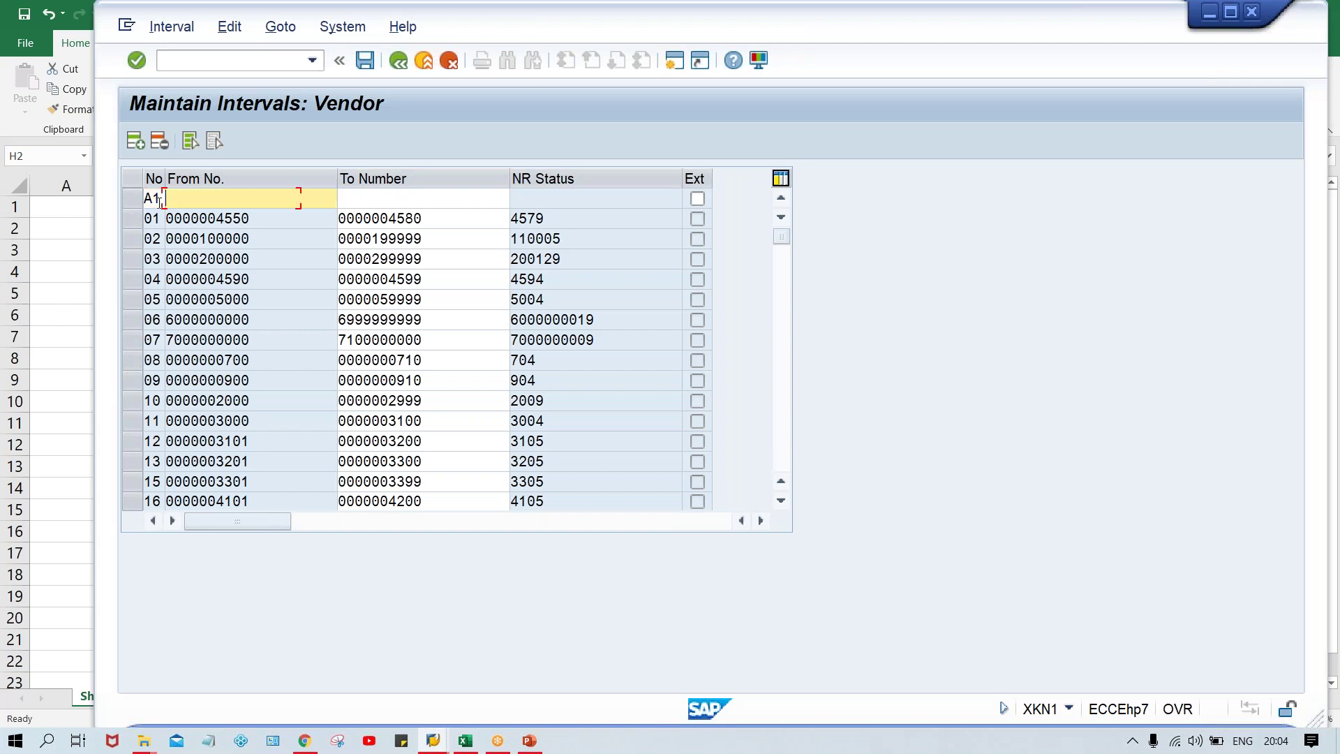
type("1000")
key("Tab")
type("1999")
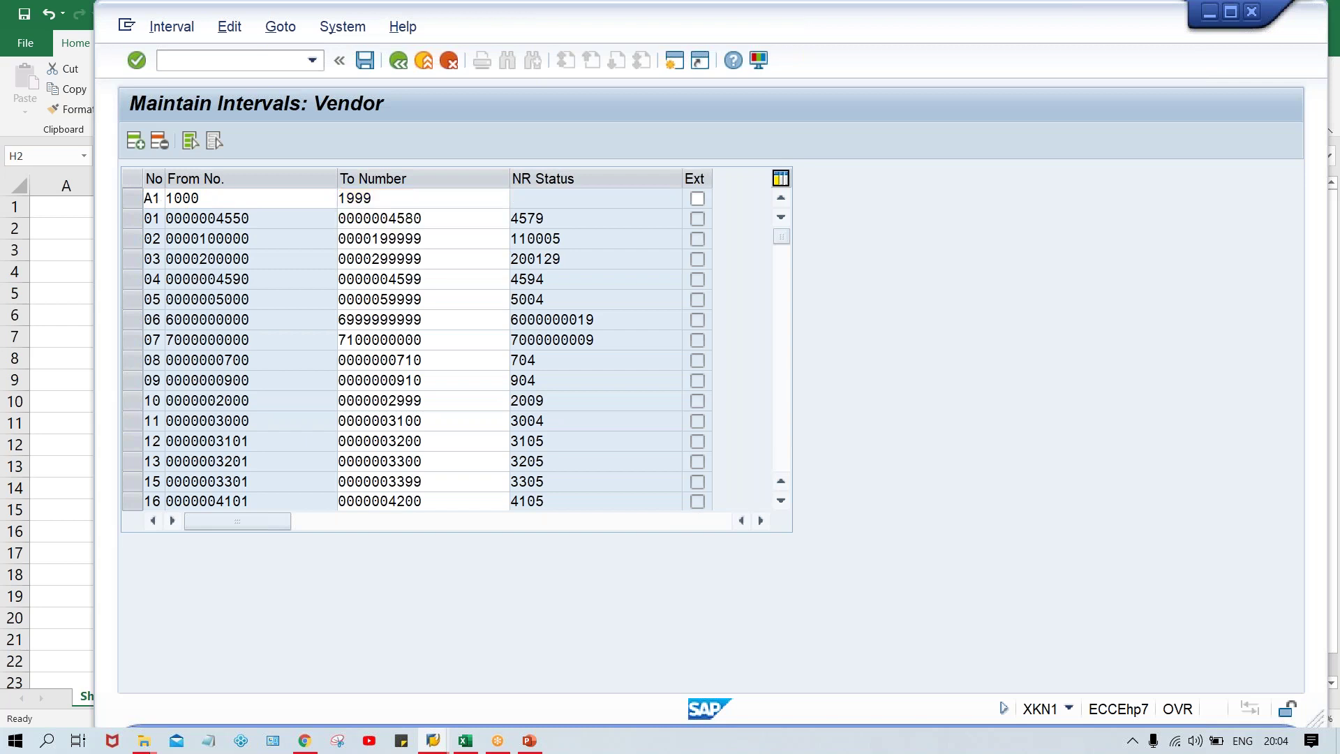
key("Return")
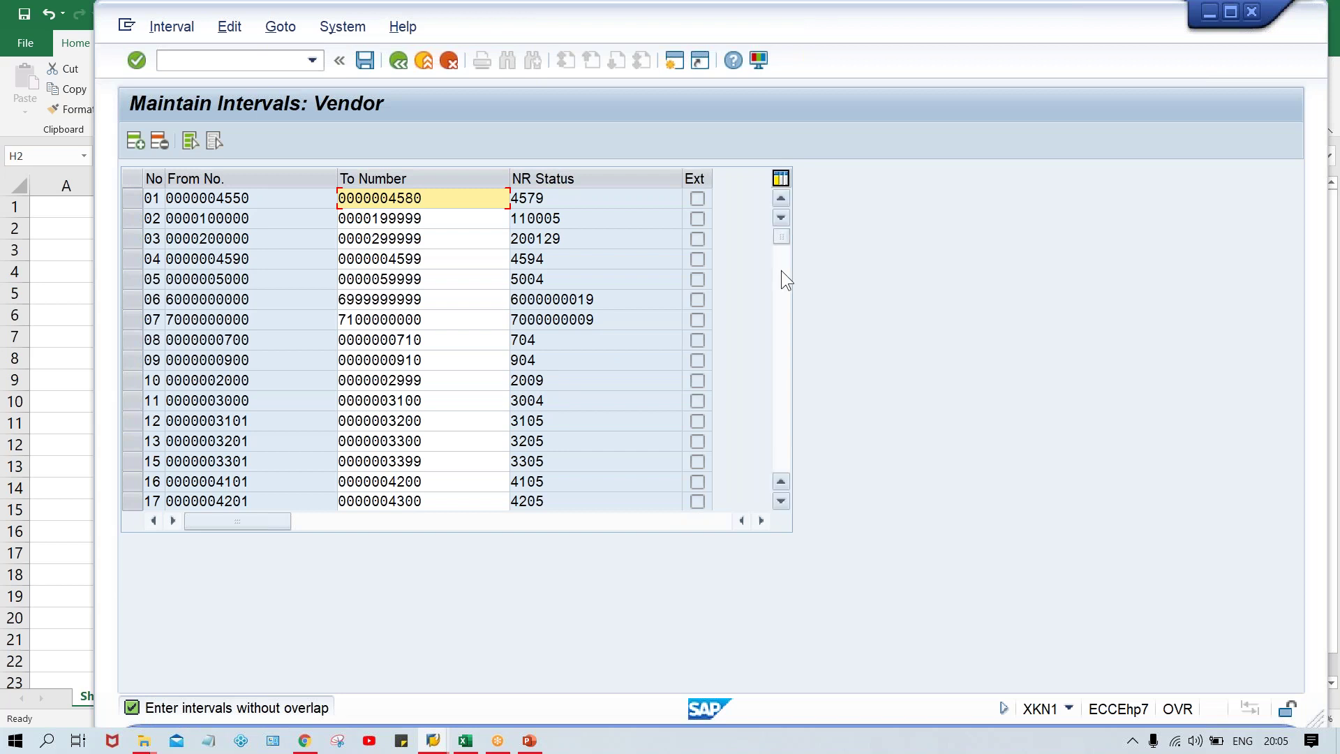
Step: Examine the vendor number intervals for an existing one that overlaps the range 1000 to 1999
left_click(781, 458)
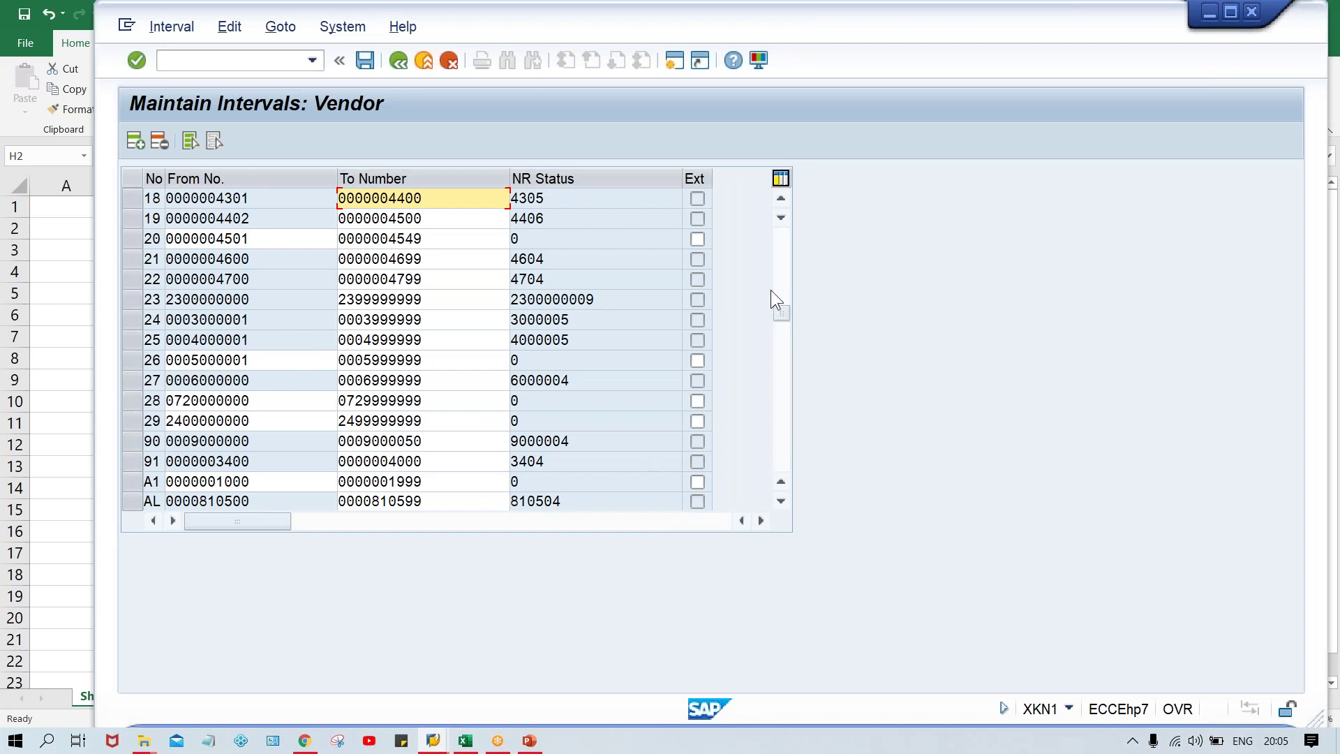
scroll(772, 286, "up", 5)
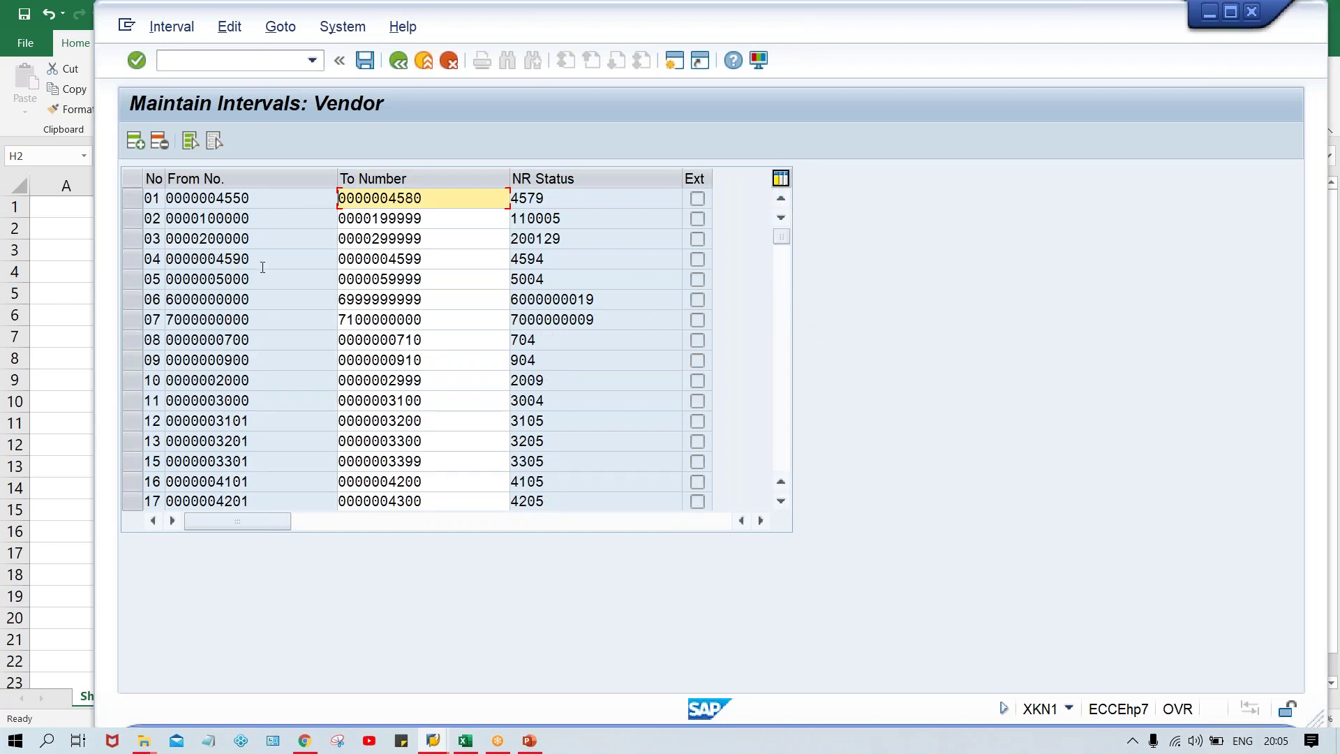
left_click(270, 384)
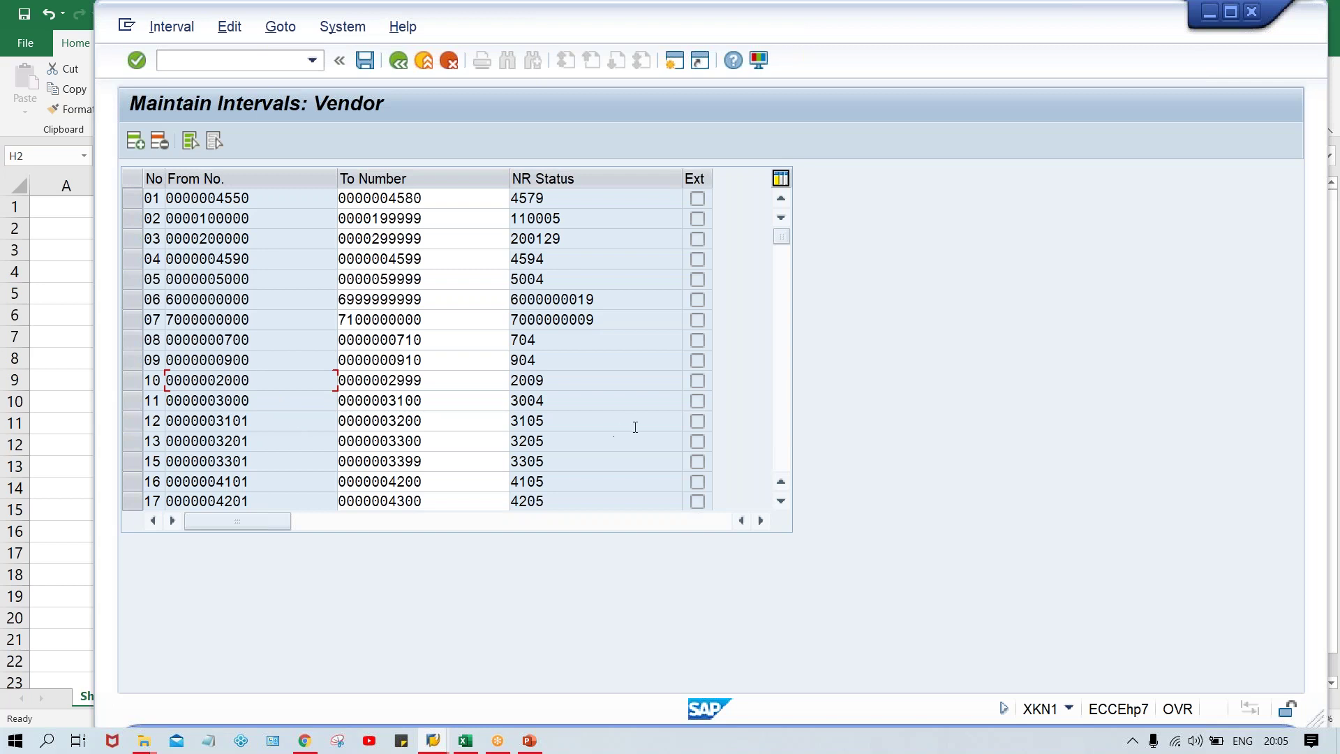
left_click(782, 433)
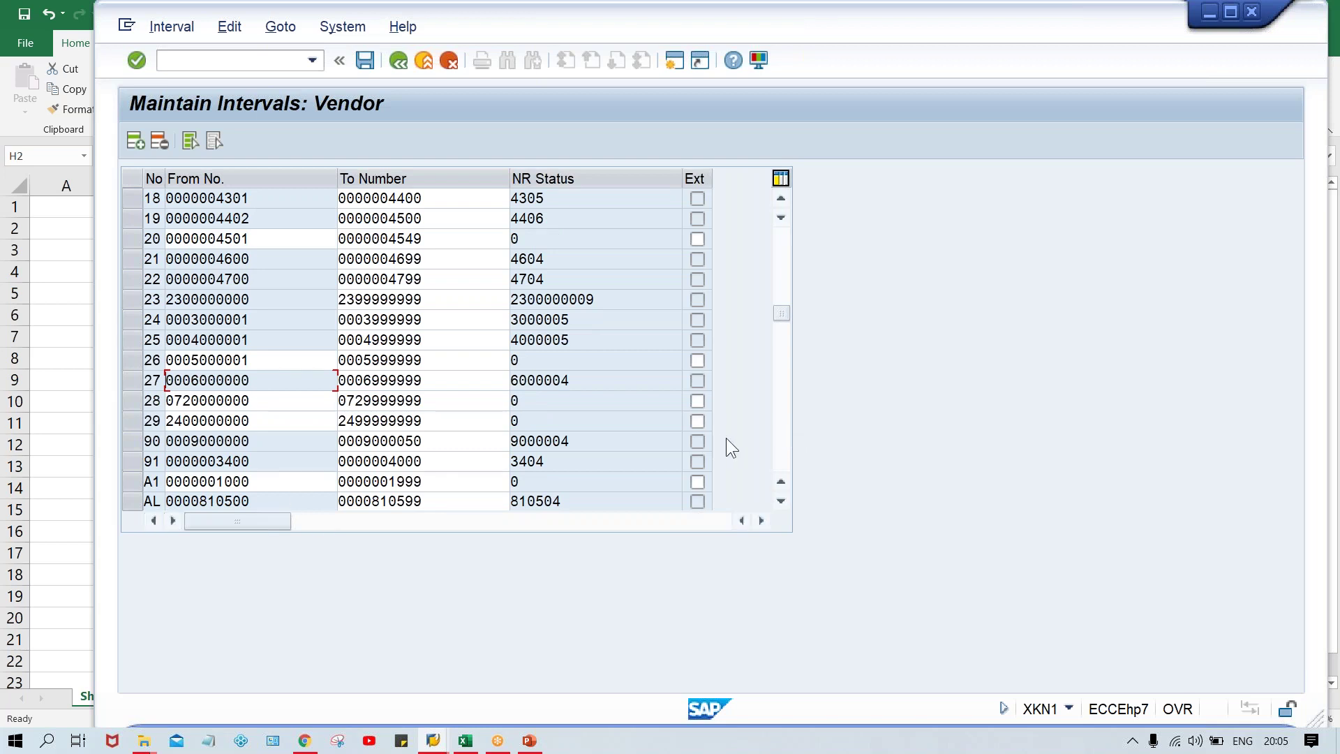
left_click(785, 458)
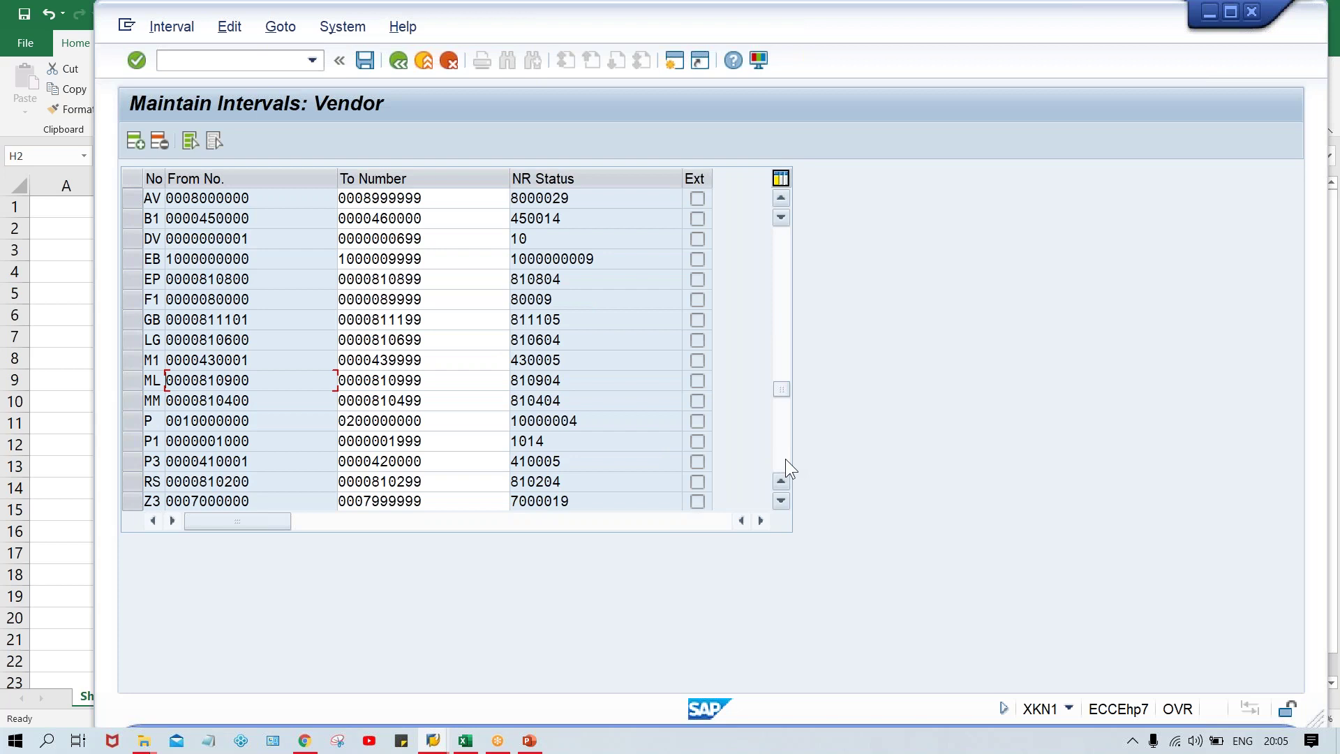
left_click(131, 443)
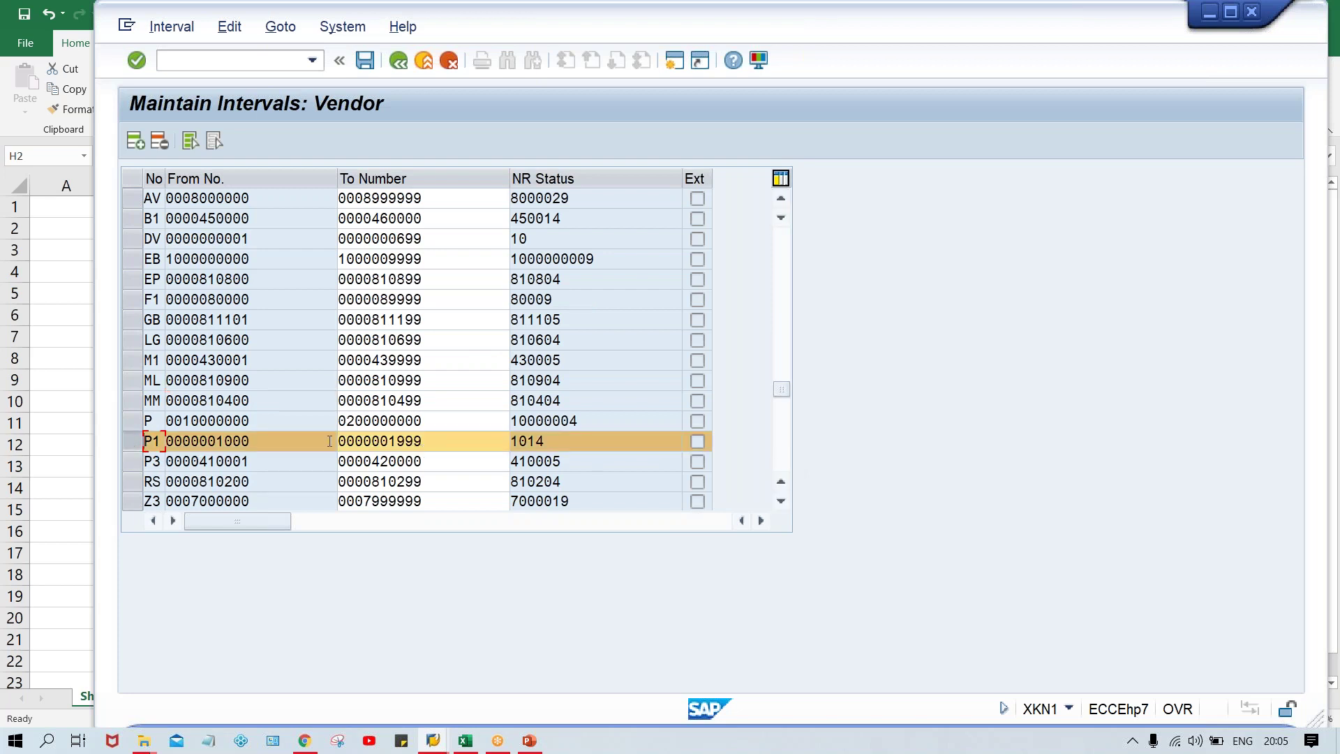
left_click(438, 440)
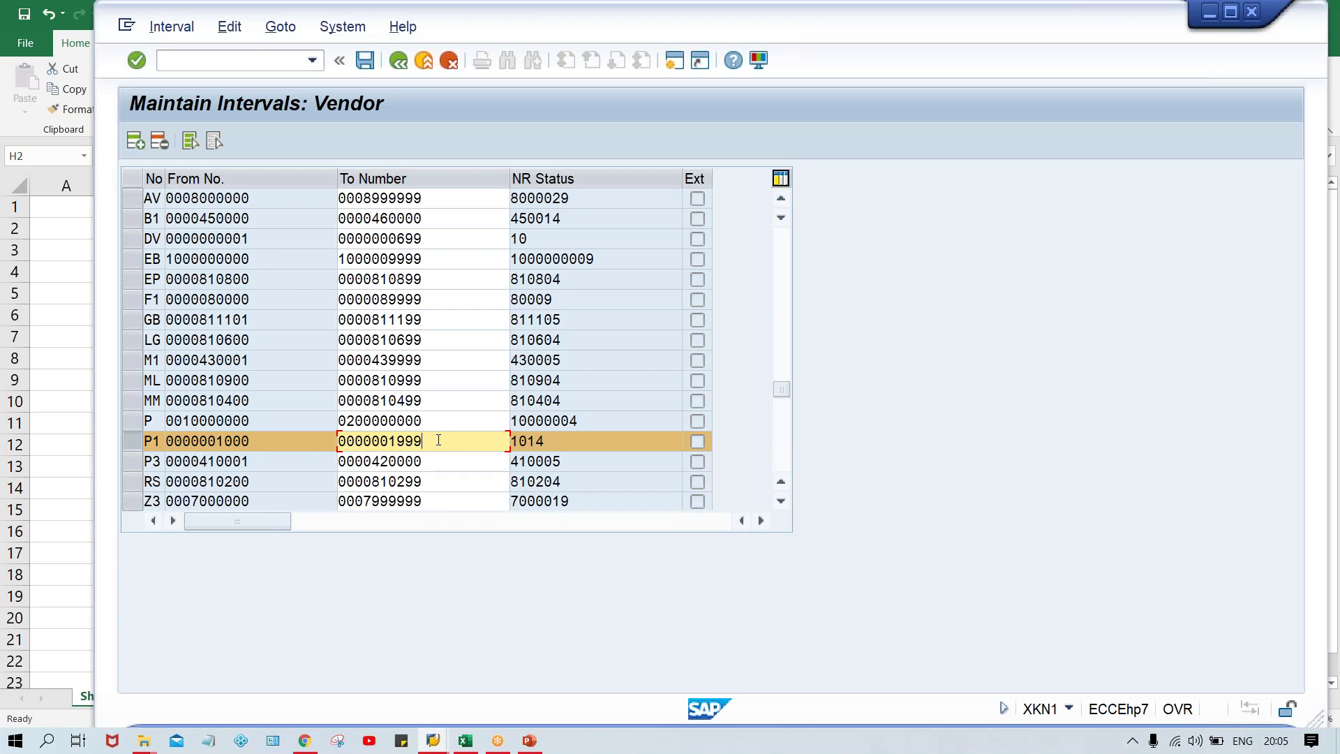
Step: Switch to the Class workbook in Excel and re-examine the planned vendor range in cells H2 and I2
left_click(464, 741)
left_click(774, 315)
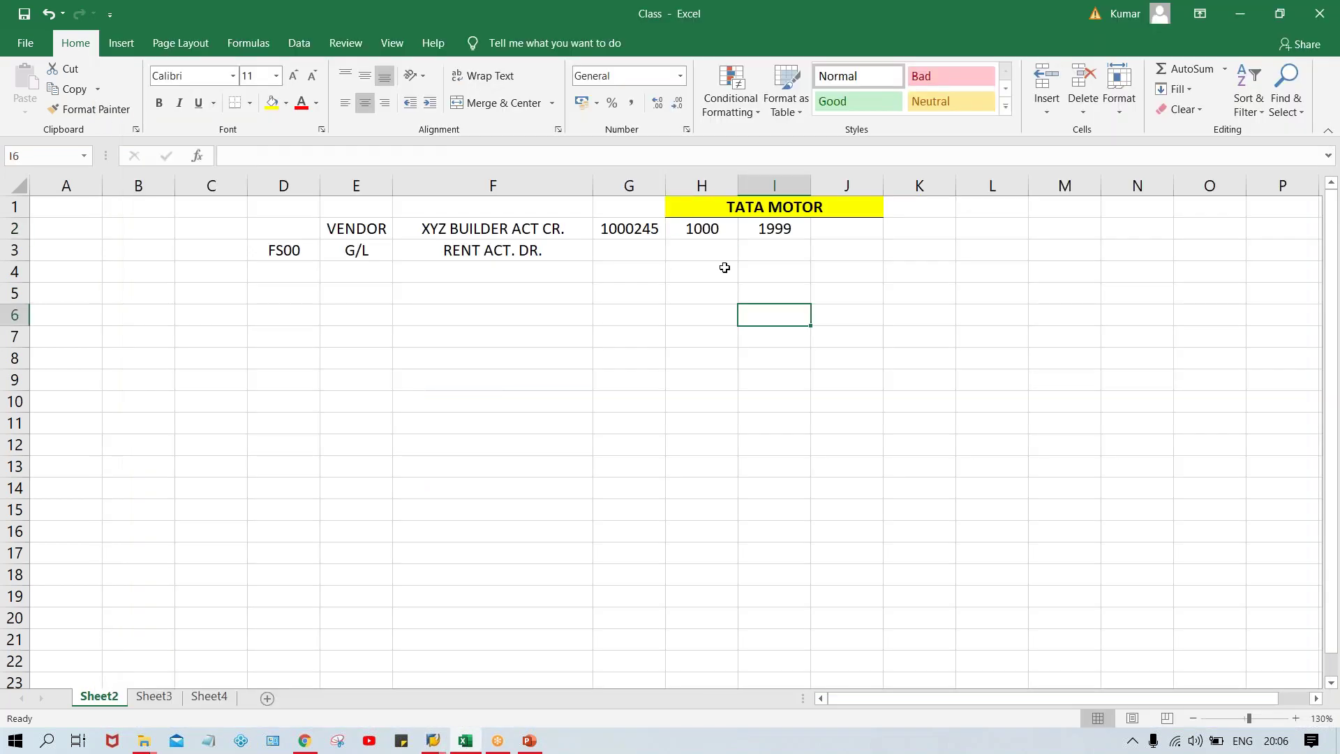
left_click(708, 230)
left_click(765, 230)
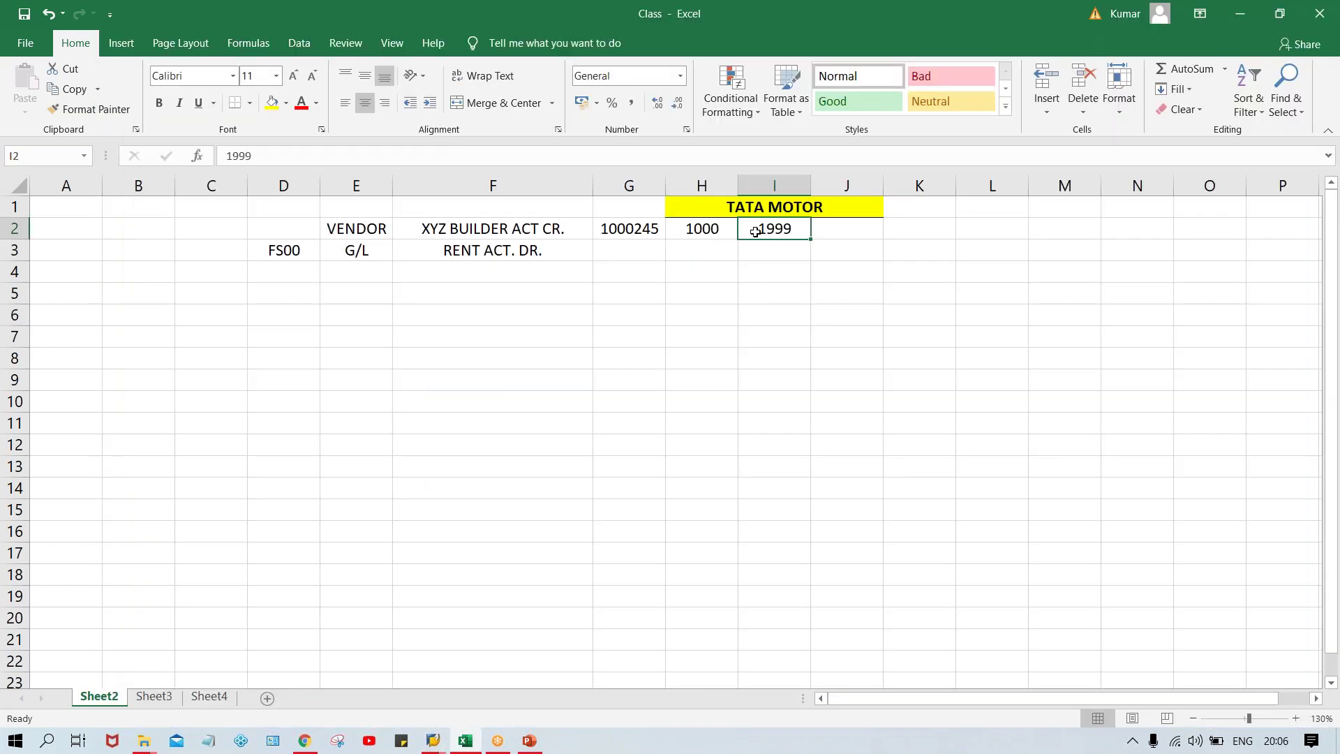
left_click(716, 231)
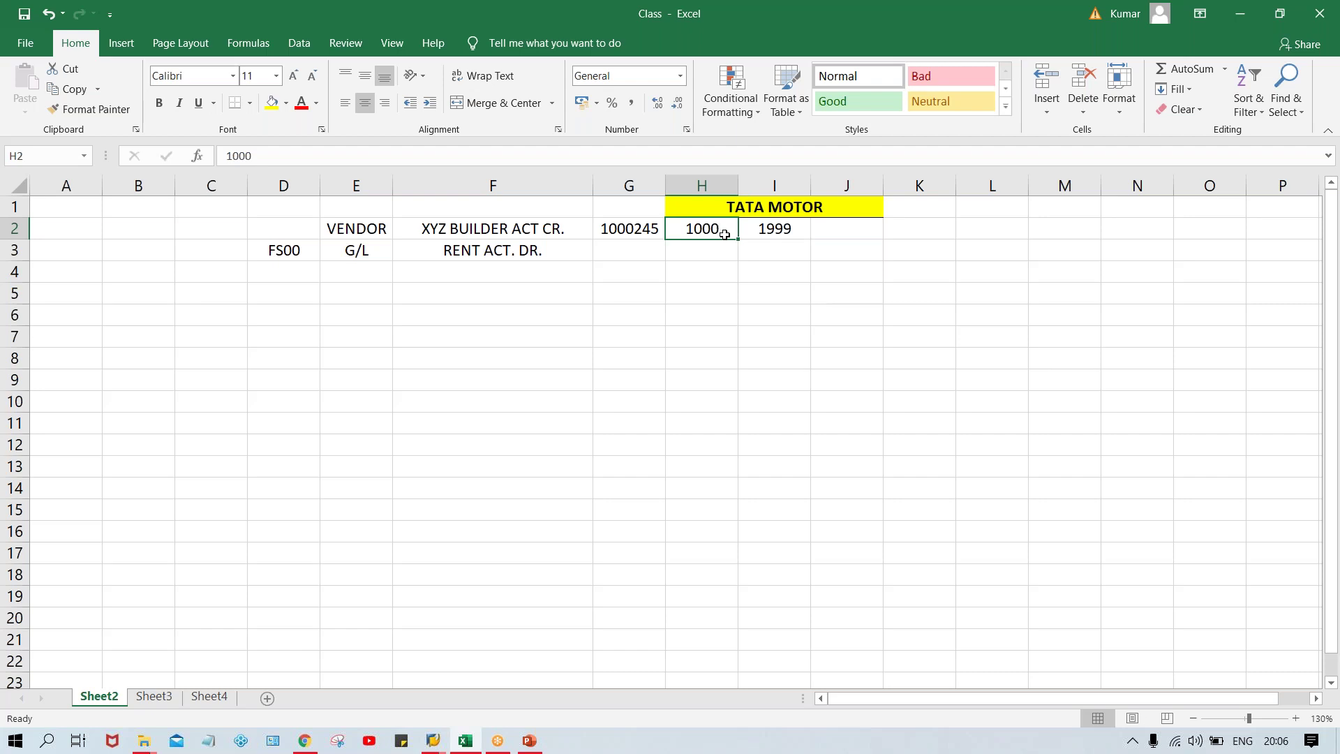
left_click(771, 230)
left_click(716, 230)
left_click(767, 229)
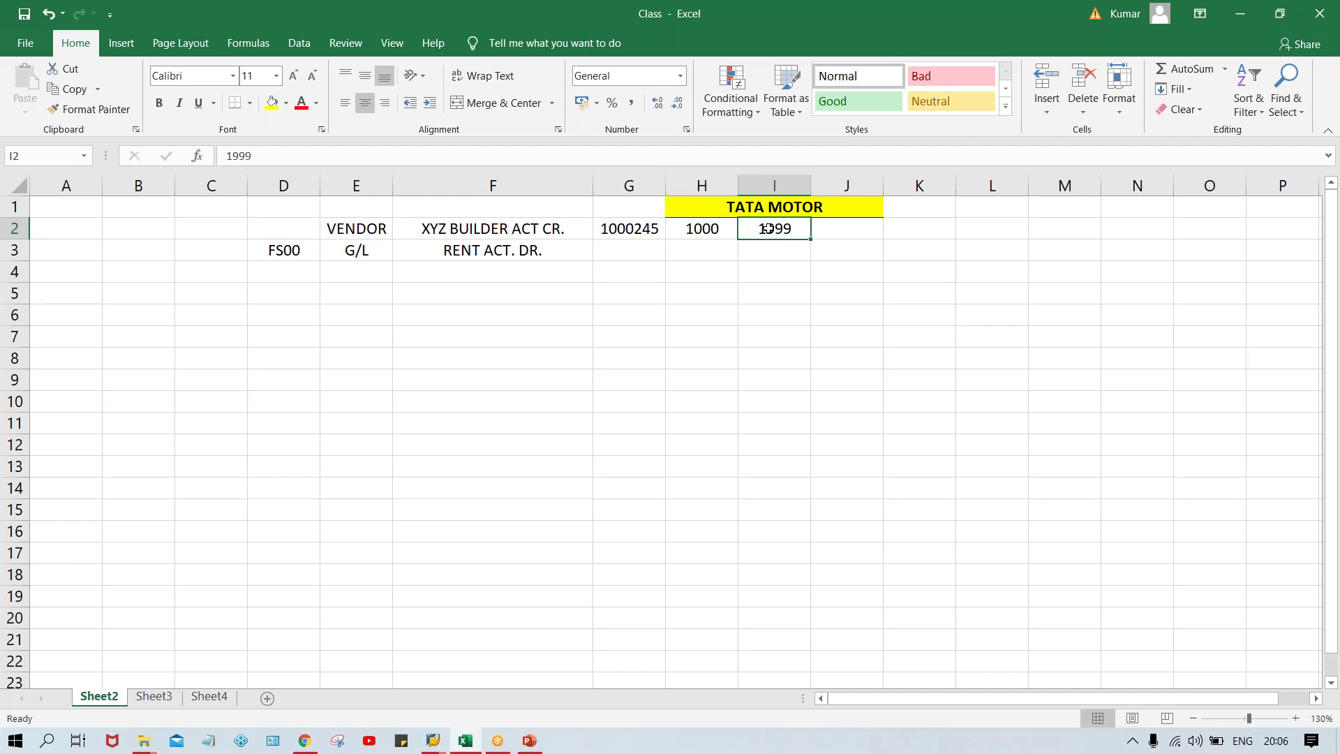
Step: Enter a second number range below the vendor range, with 1 in cell H3 and 1000 in cell I3
left_click(691, 253)
type("1")
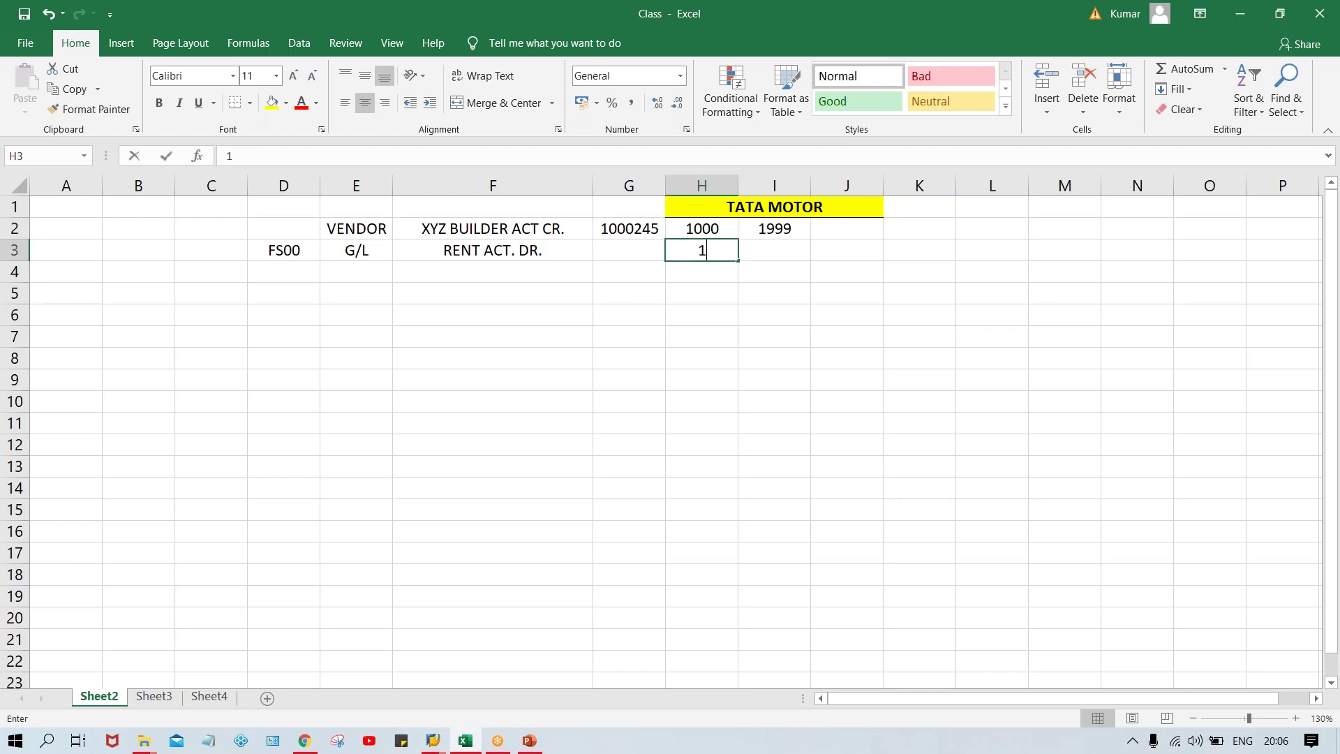
key("Tab")
type("1000")
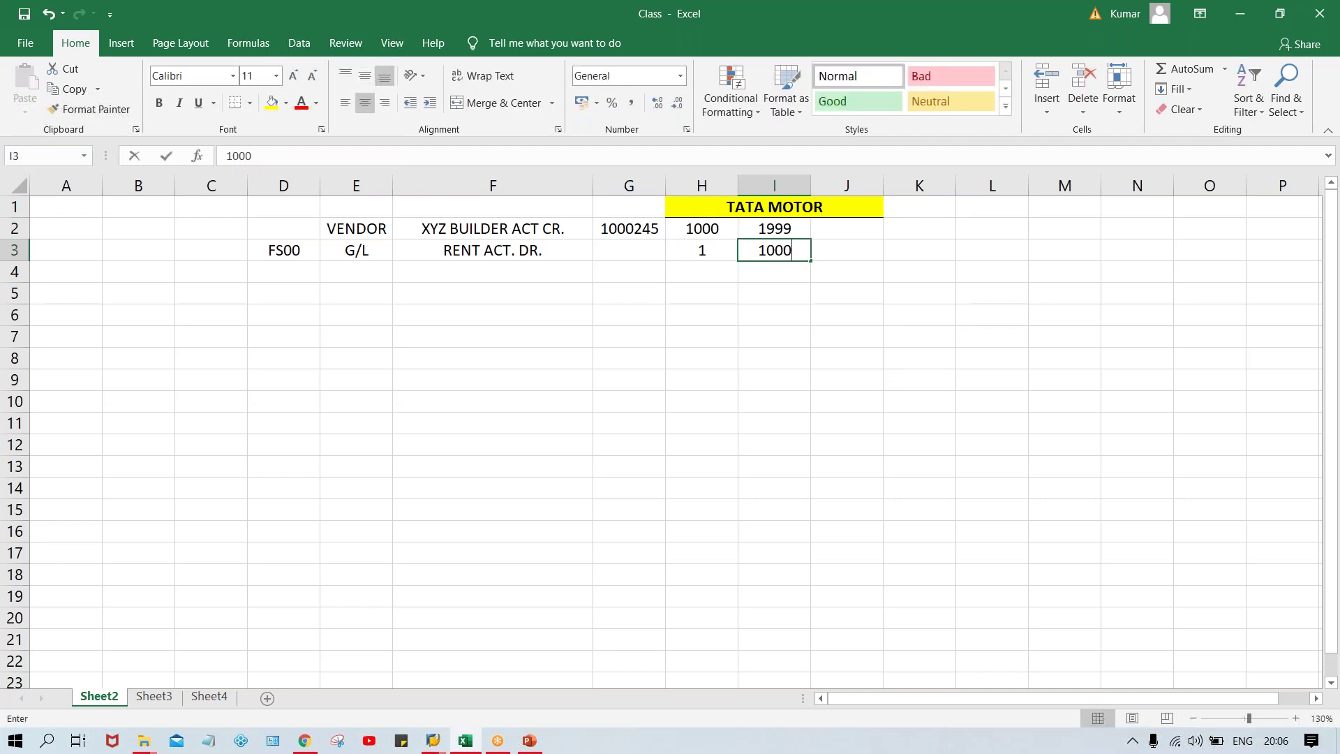
key("Return")
Step: Compare the number range in H3:I3 with the one in H2:I2 for overlapping values
left_click(721, 256)
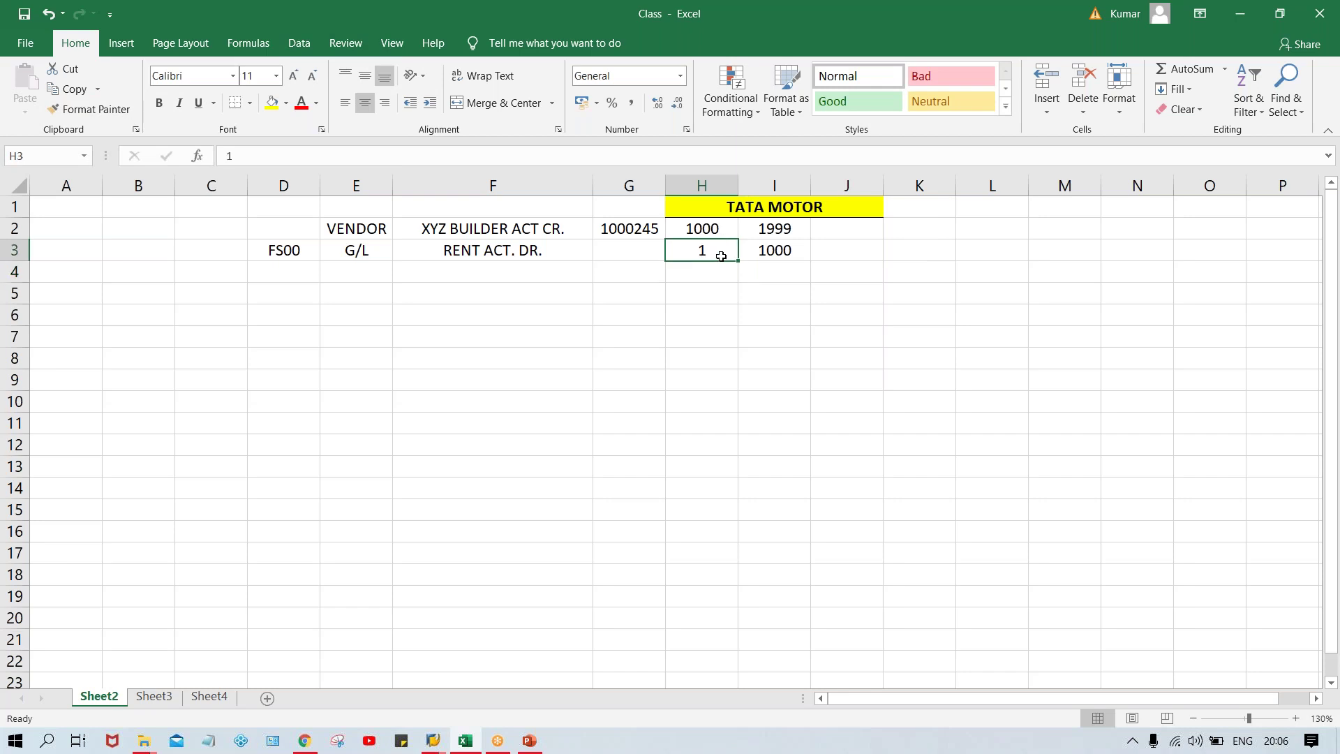
left_click(770, 251)
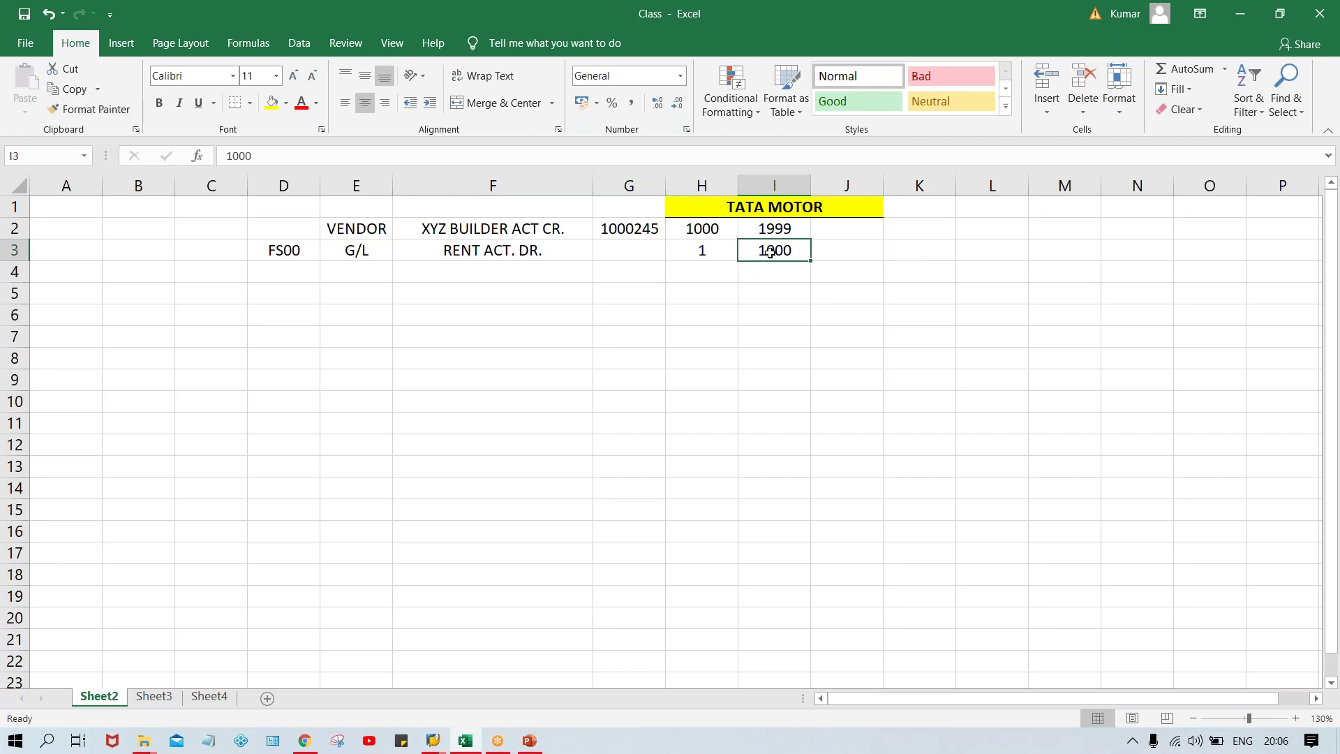
left_click(696, 234)
left_click(782, 230)
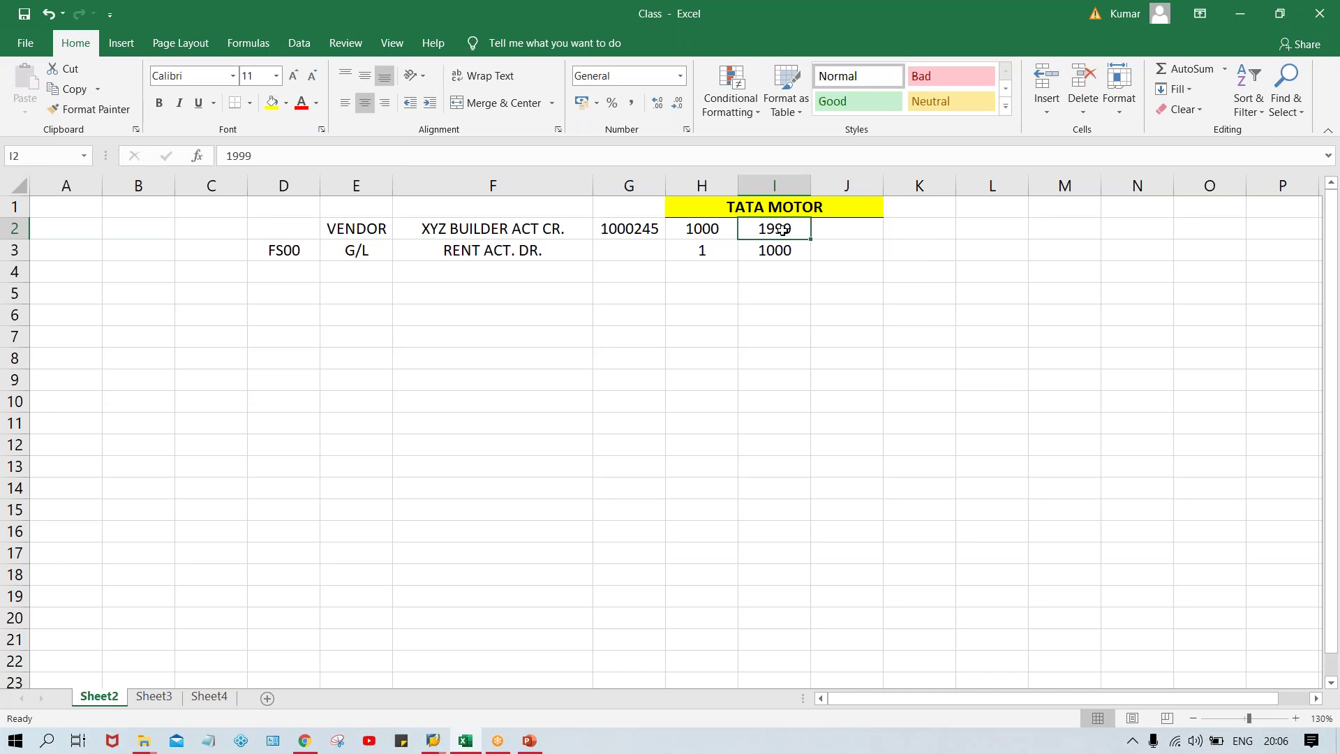
left_click(689, 231)
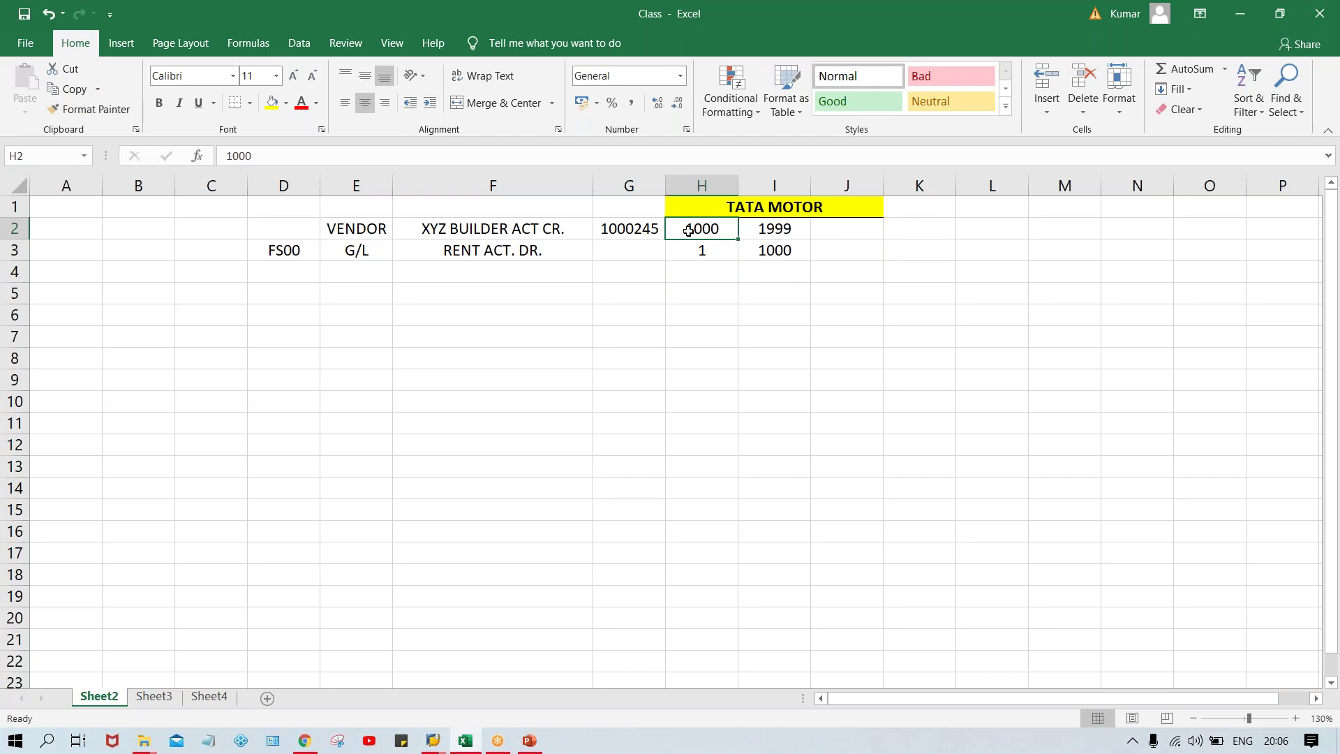
left_click_drag(698, 250, 765, 249)
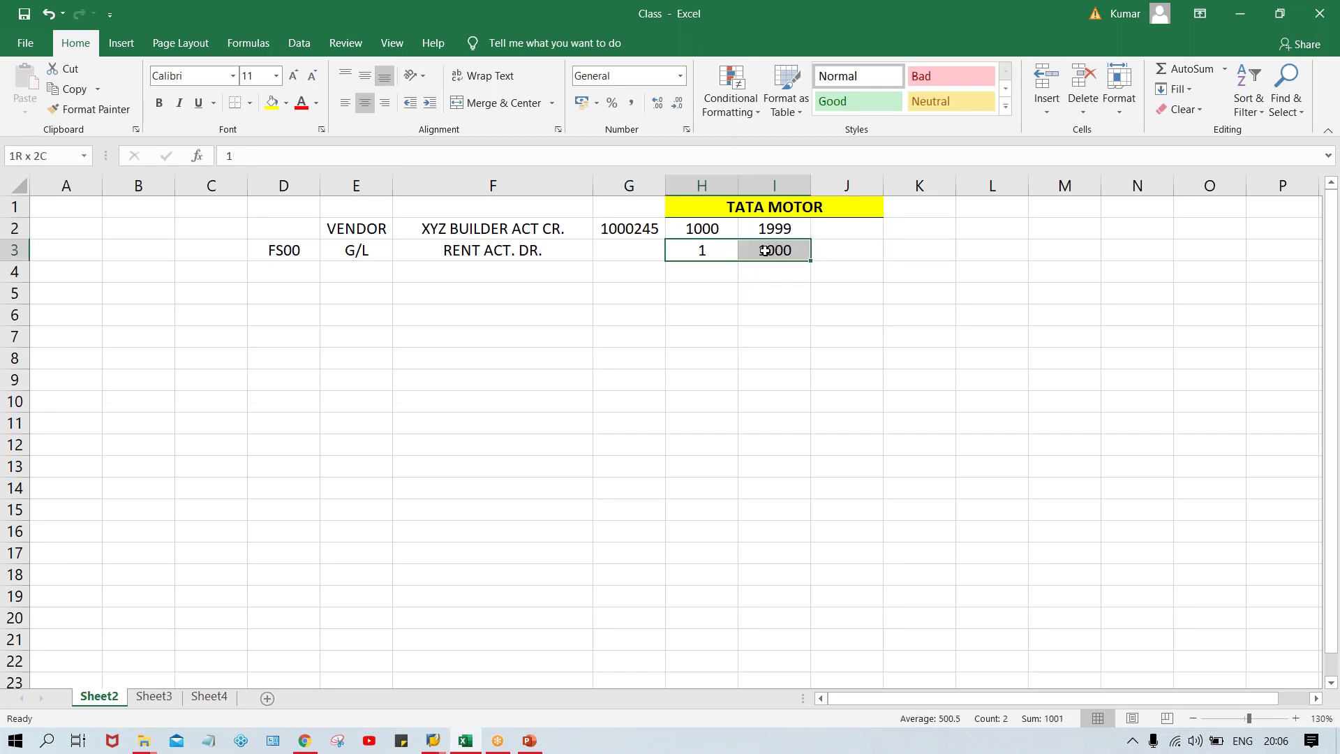
left_click(700, 251)
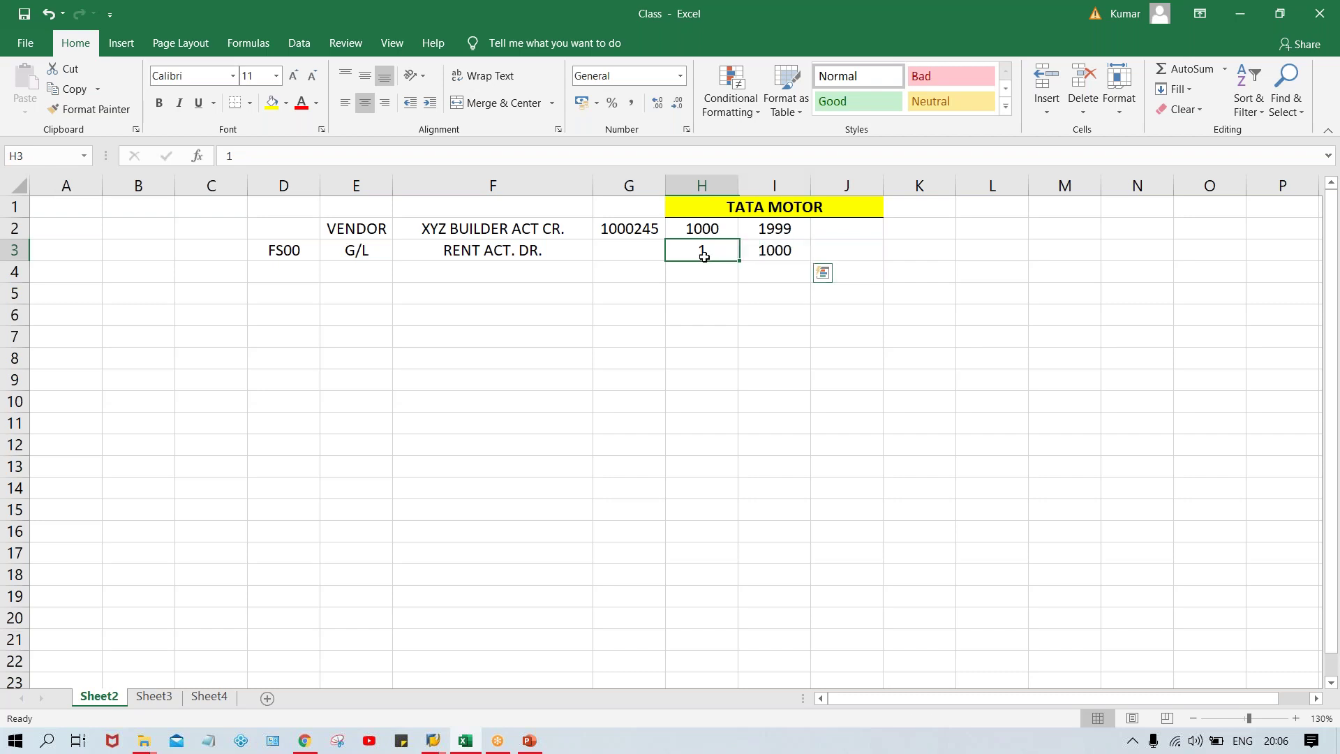
Step: Mark the planned vendor range in row 2 with an X in cell J2 after comparing it with the range in row 3
left_click(765, 254)
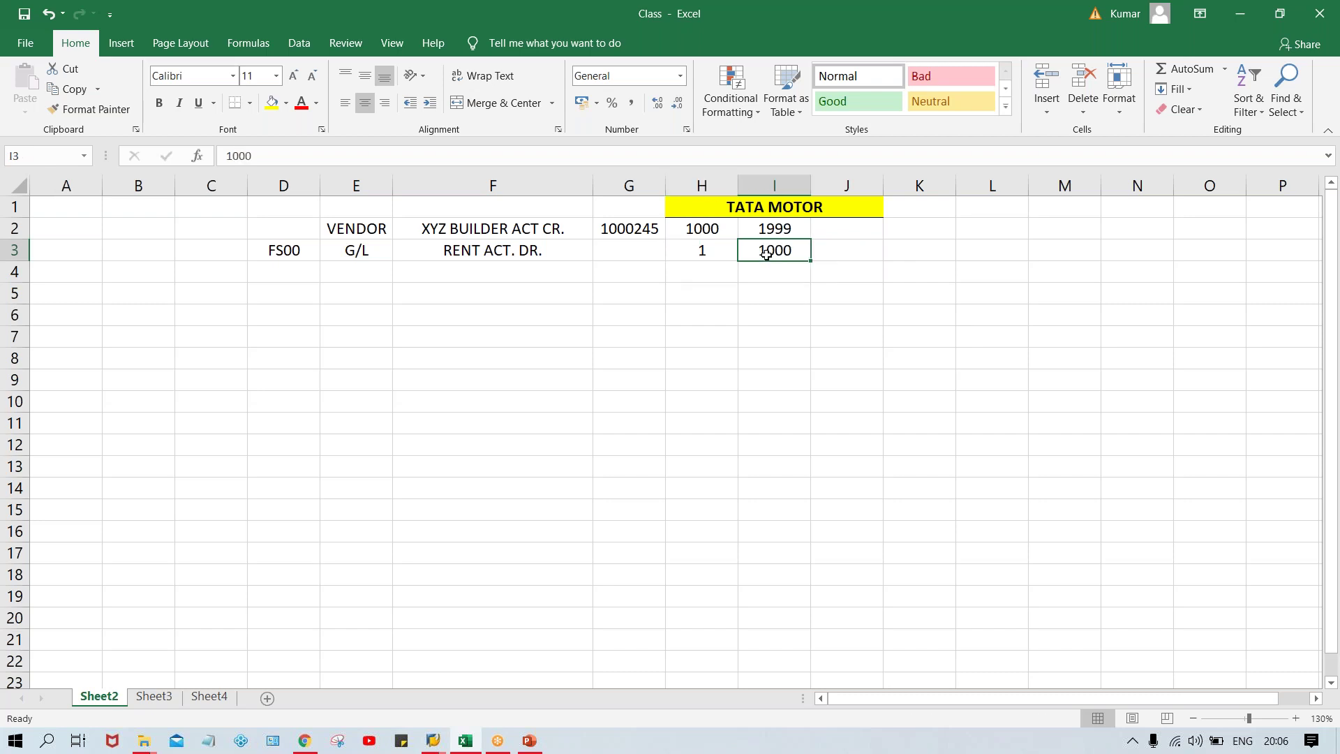
left_click(701, 229)
left_click(788, 250)
left_click(860, 253)
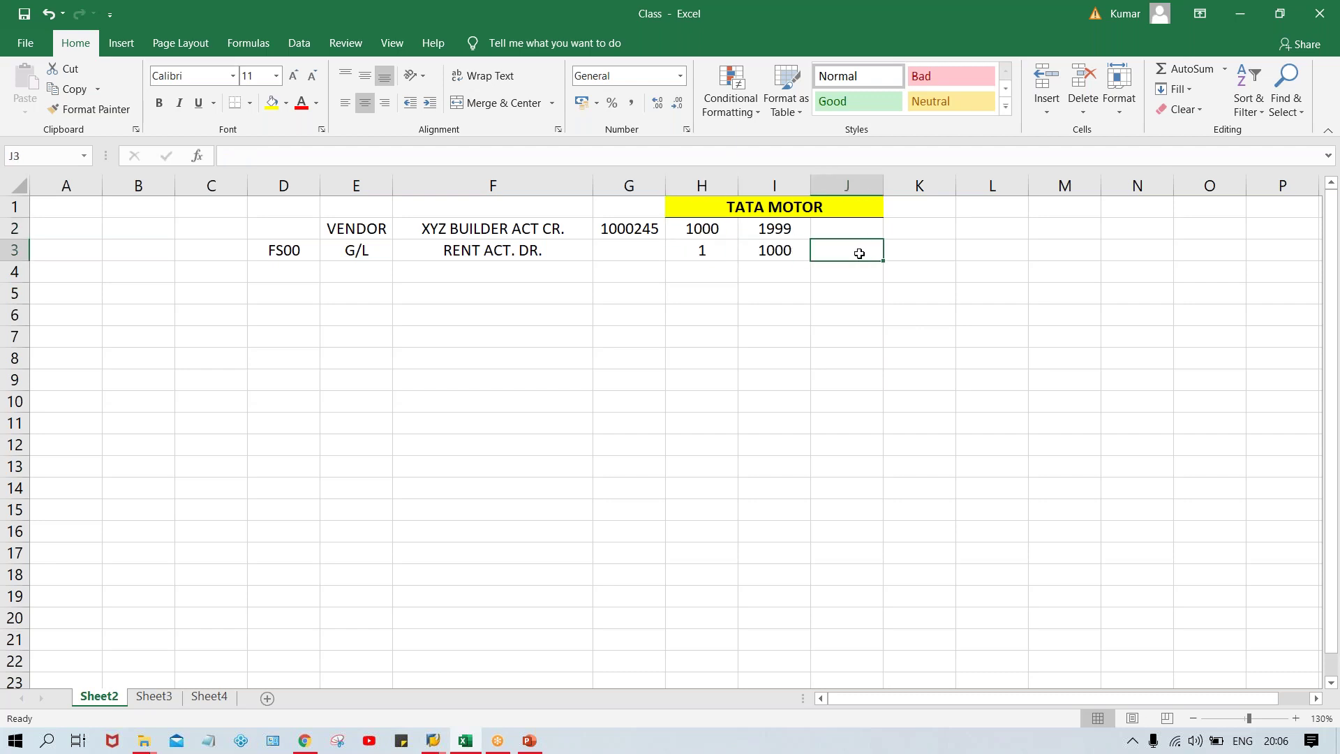
left_click(832, 225)
type("X")
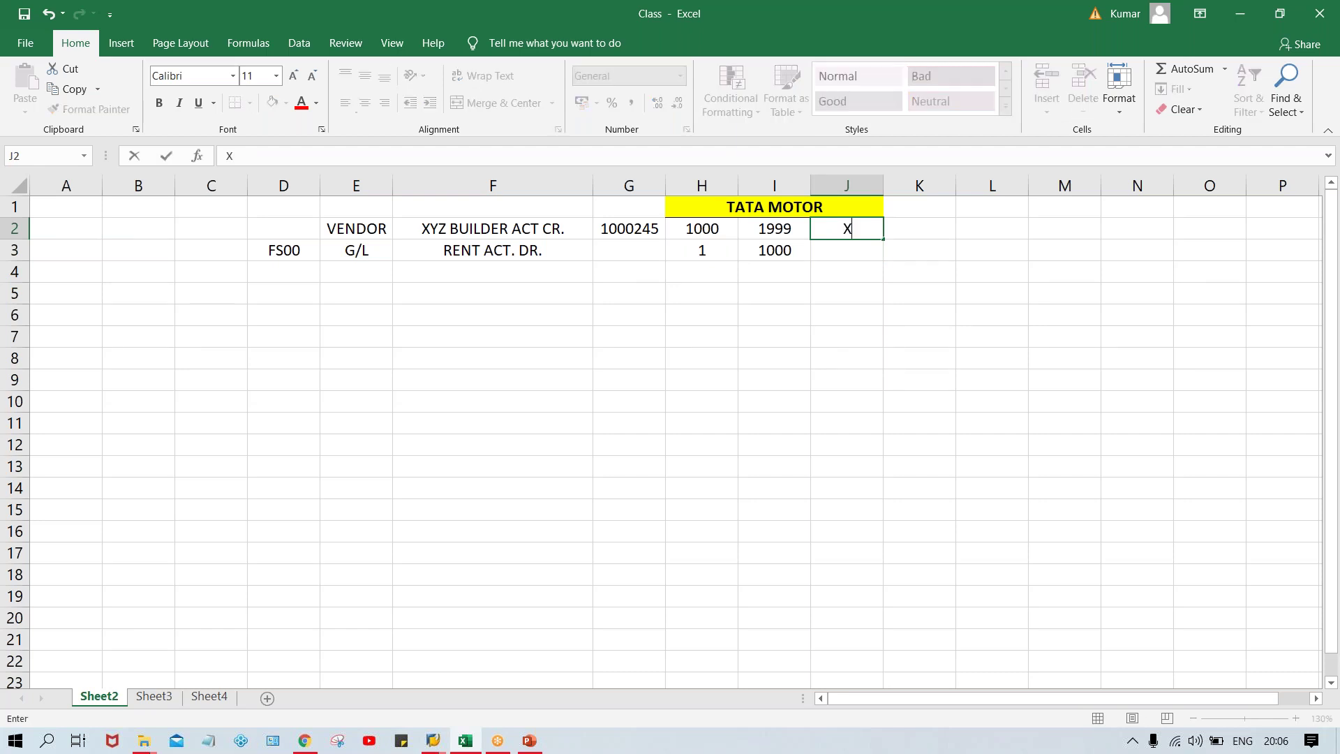
key("Return")
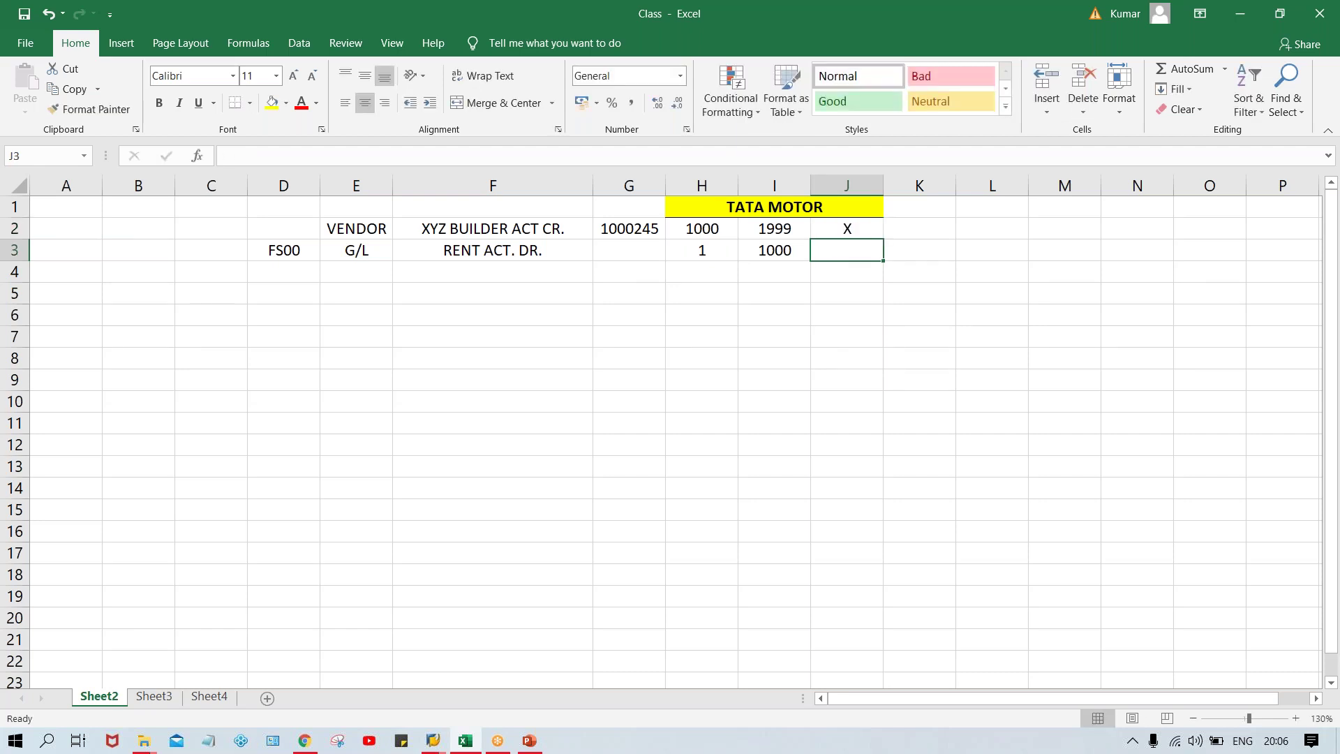
Step: Change the start of the vendor number range in cell H2 to 1001 so it does not overlap the range in row 3
left_click(696, 229)
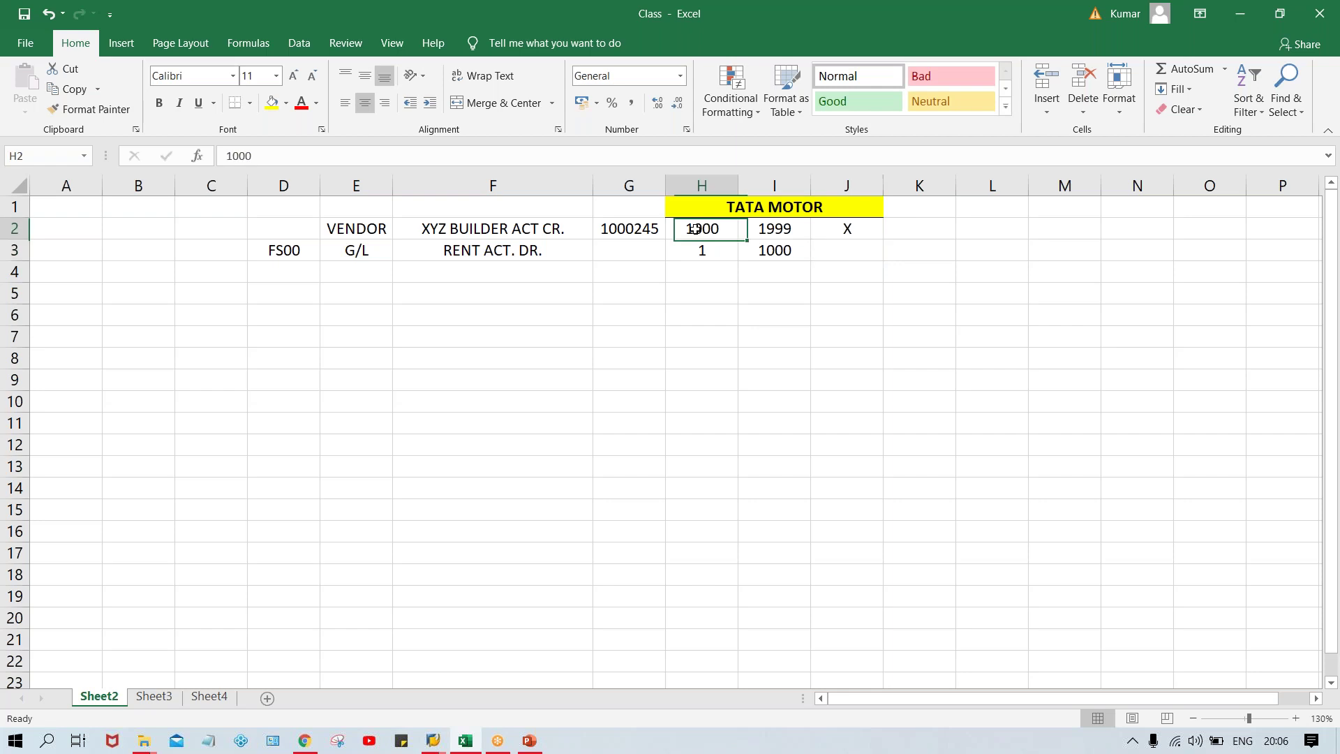
left_click(775, 254)
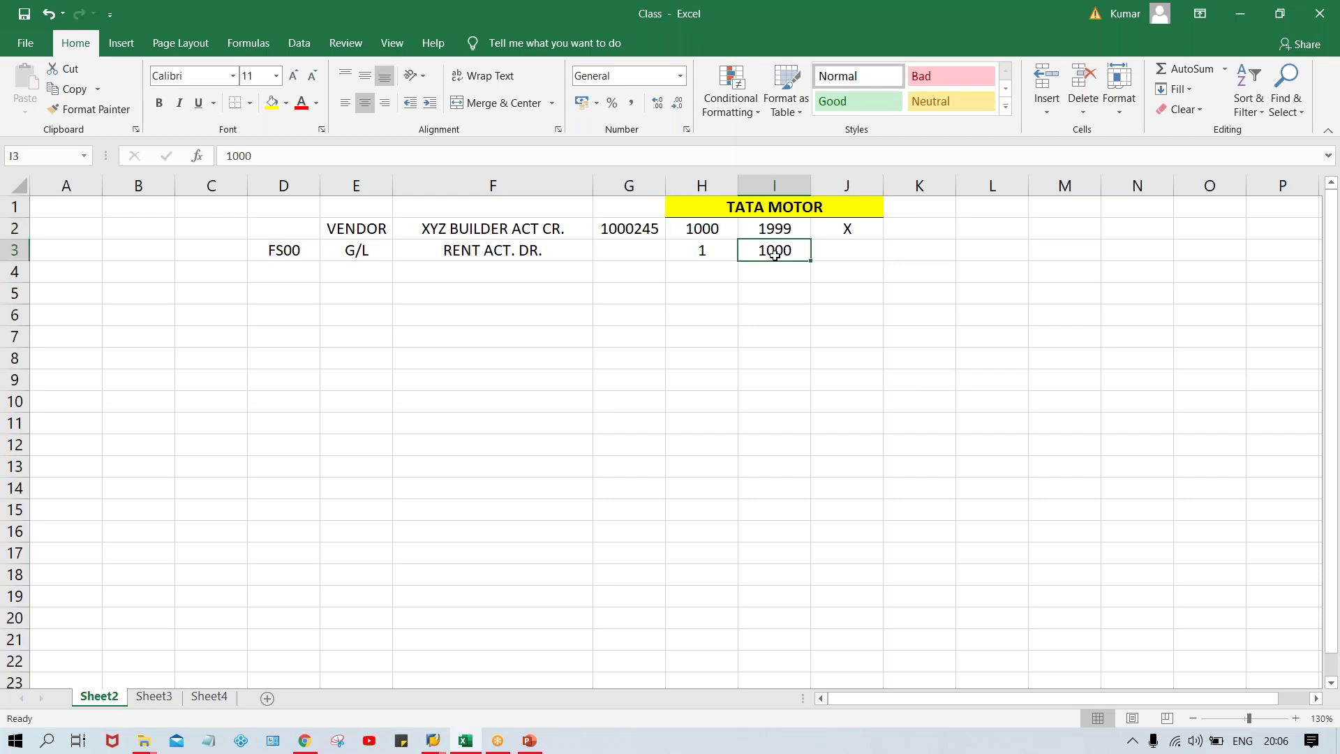
mouse_move(698, 229)
left_mouse_down()
mouse_move(768, 252)
mouse_move(693, 230)
left_mouse_up()
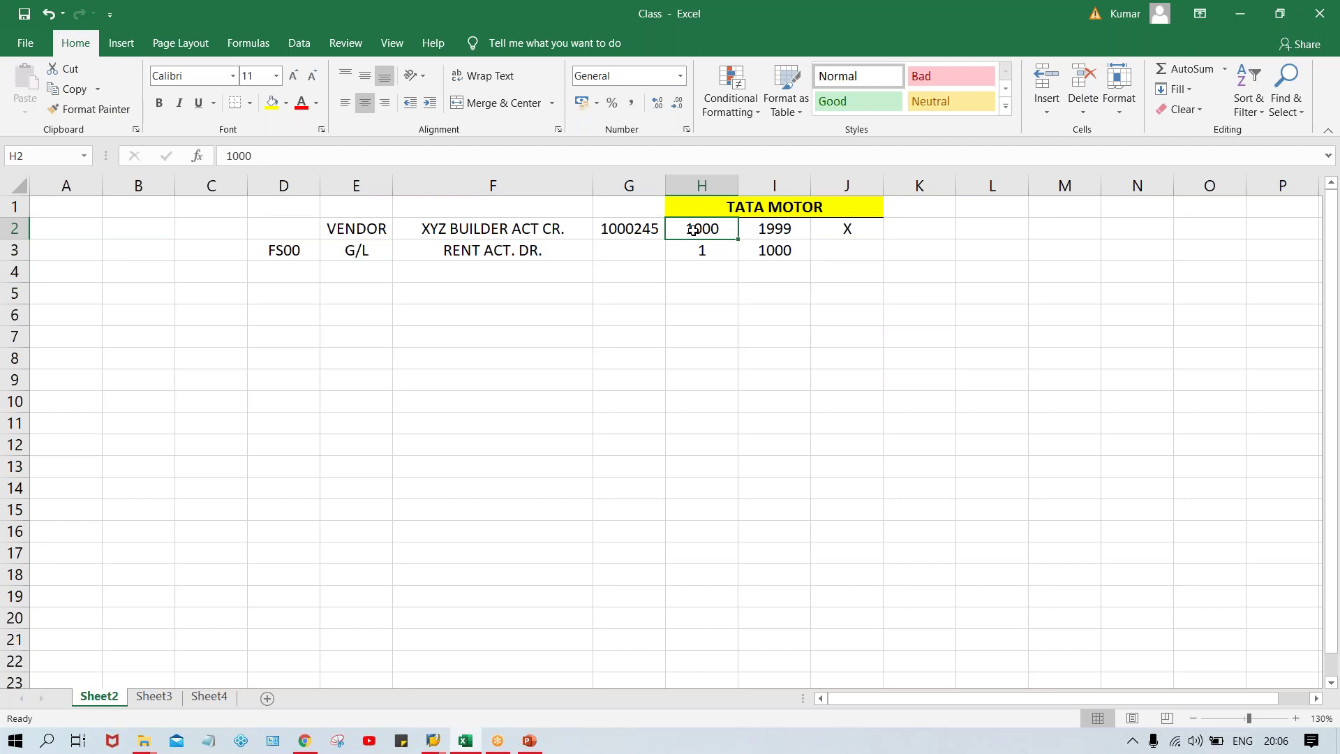
type("1001")
key("Return")
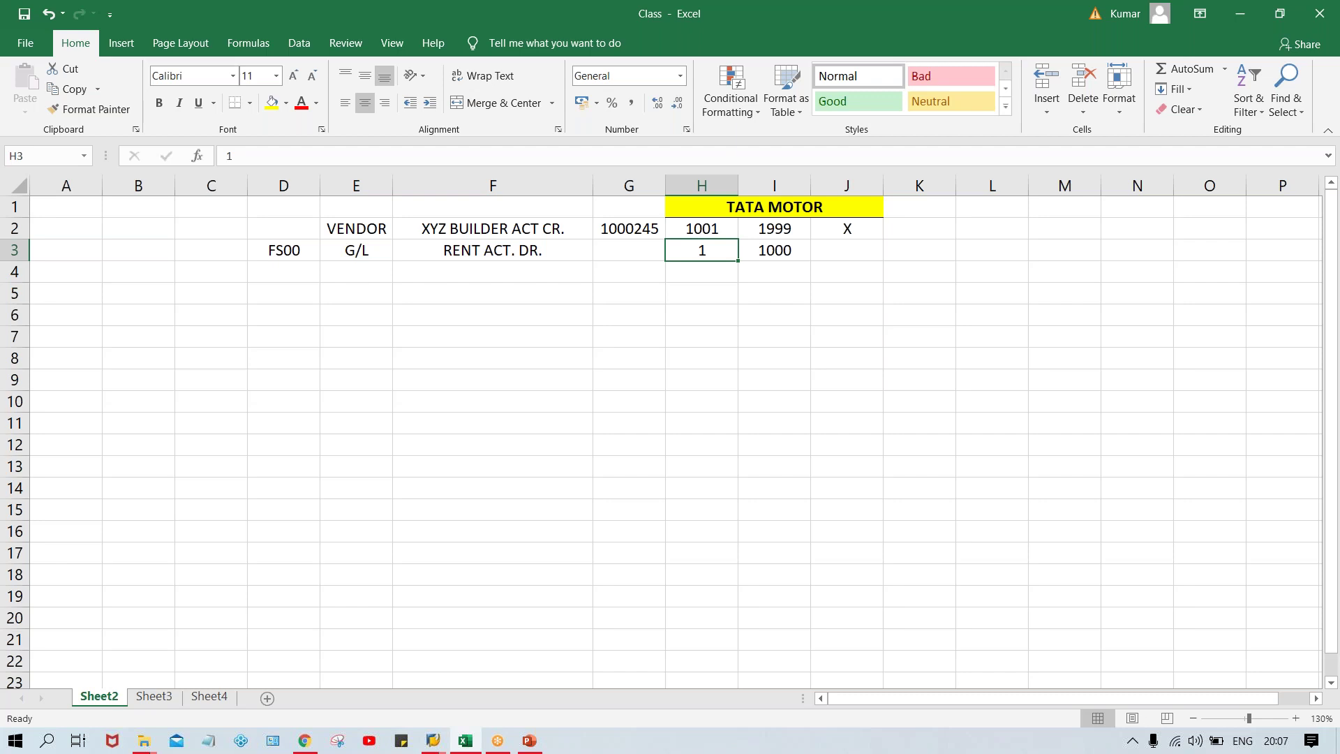
Step: Switch to the SAP vendor interval maintenance window and save the number intervals
left_click(435, 741)
left_click(472, 681)
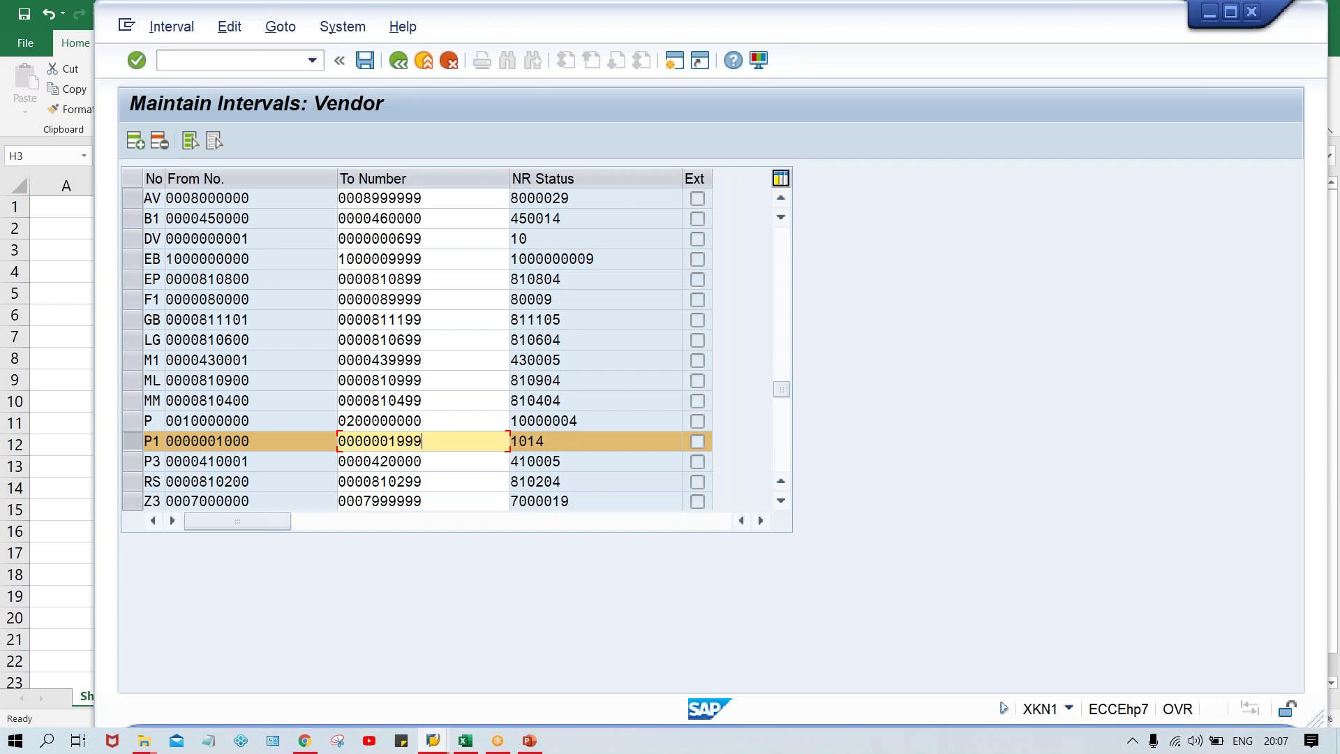
left_click(361, 58)
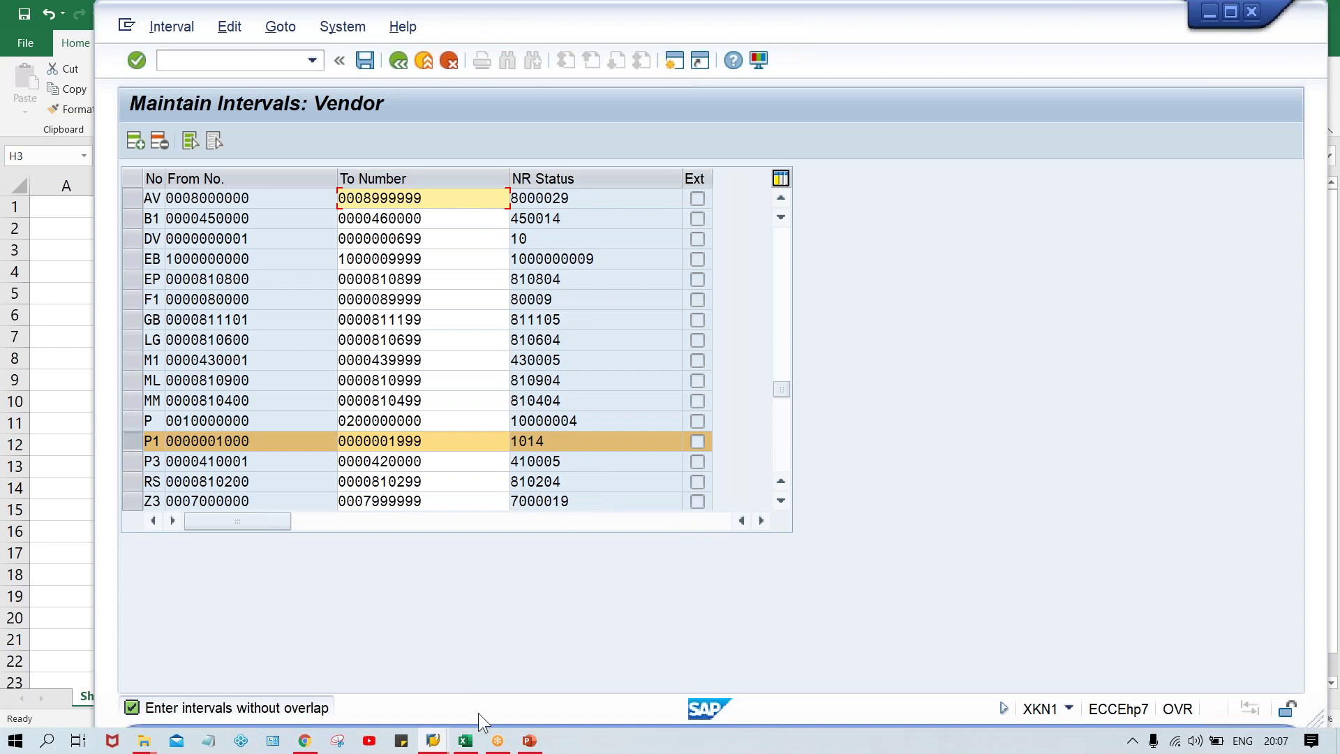
Step: Switch to the Class workbook in Excel and enter ACCOUNT GRP in cell F6 with TM00 in G6
left_click(466, 742)
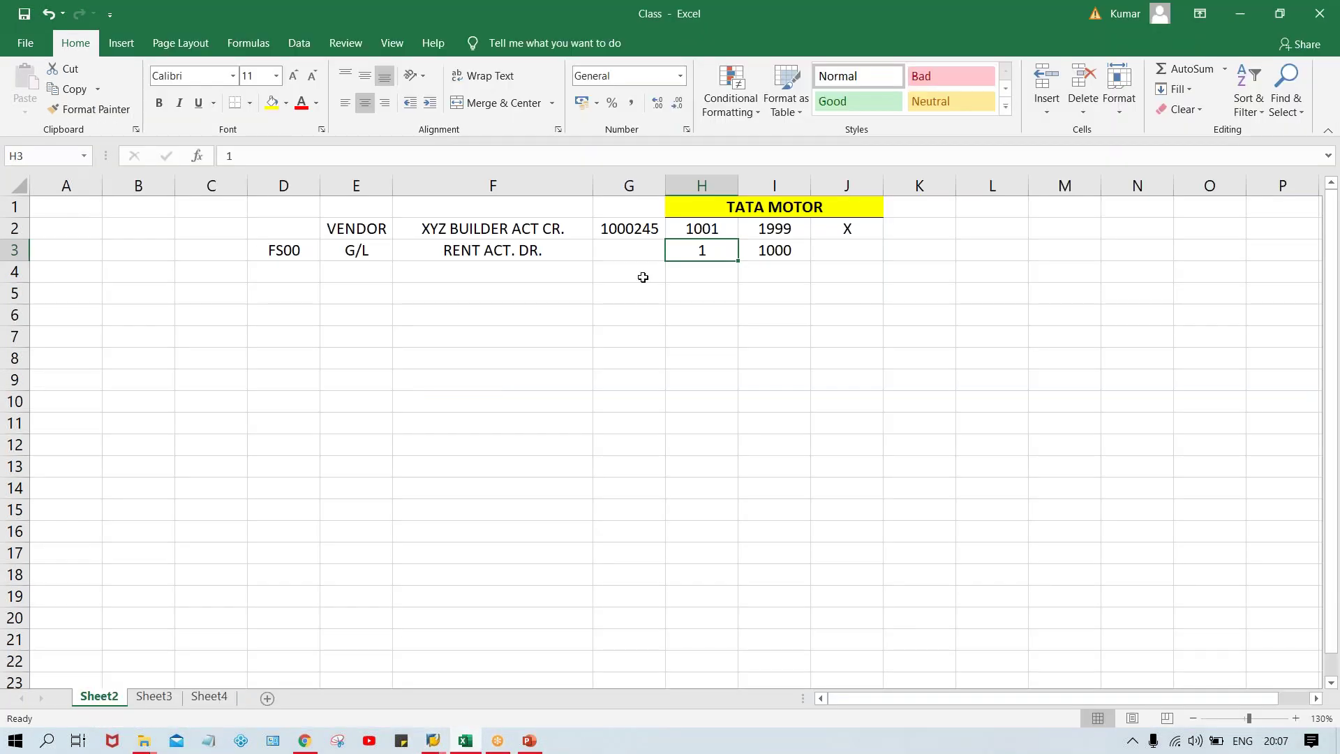
left_click(593, 381)
left_click(577, 410)
left_click(424, 316)
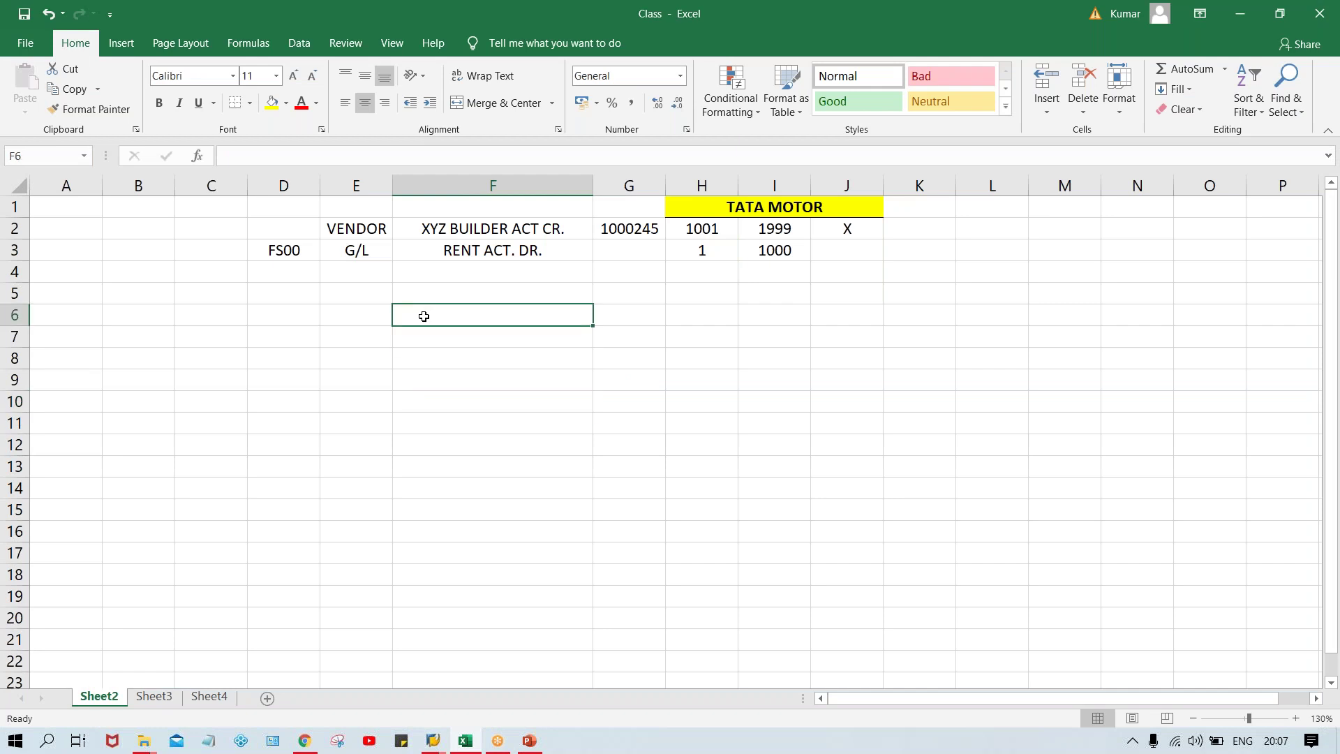
type("ACCC")
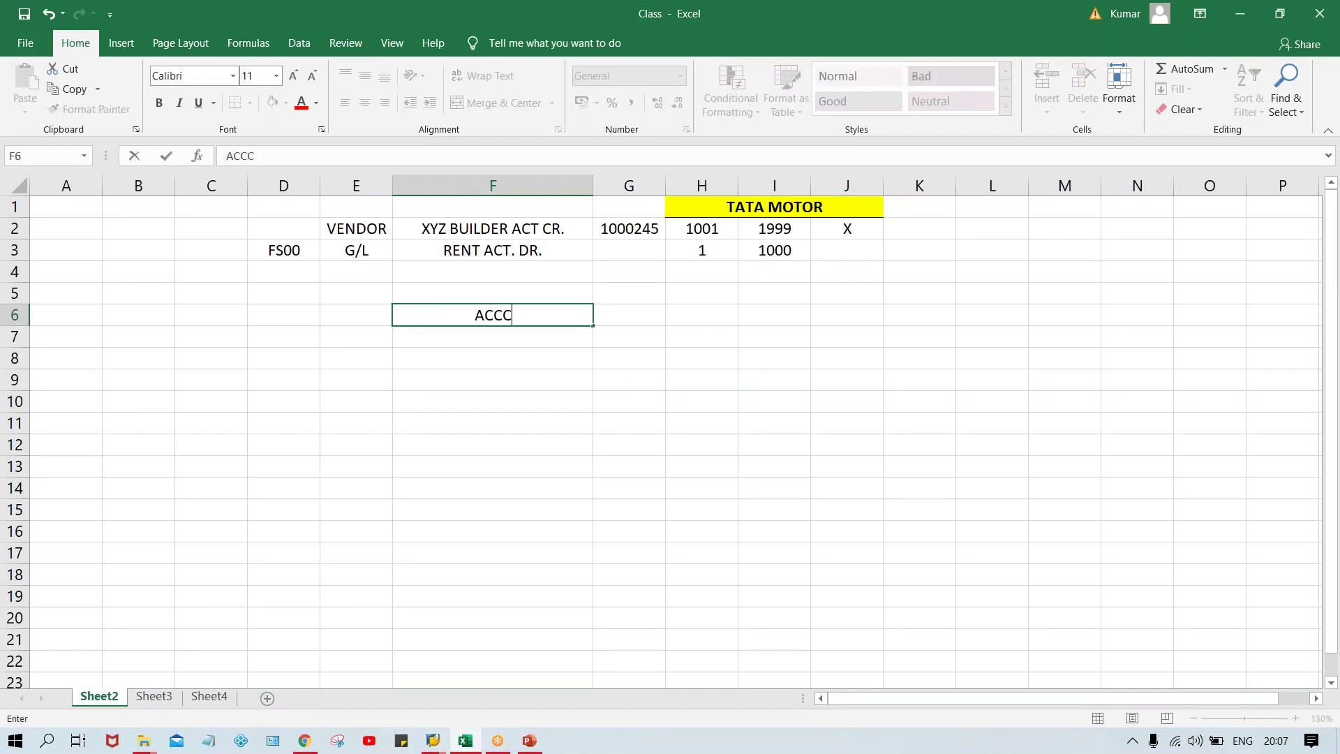
key("BackSpace")
type("OUNT GRO")
key("BackSpace")
type("P")
key("ctrl+Return")
left_click(629, 315)
type("TM00")
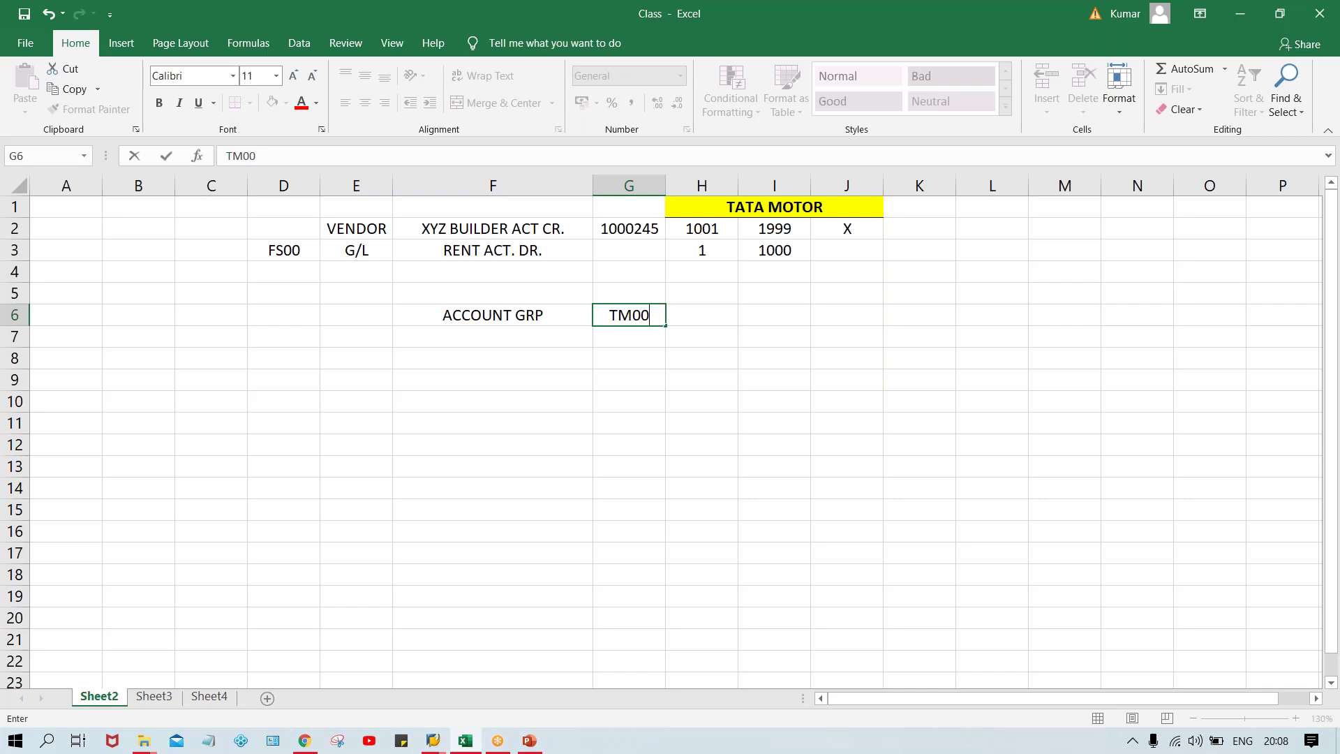
Step: Add the label NO. RANGE in cell F7 and the range key P1 in G7
left_click(492, 336)
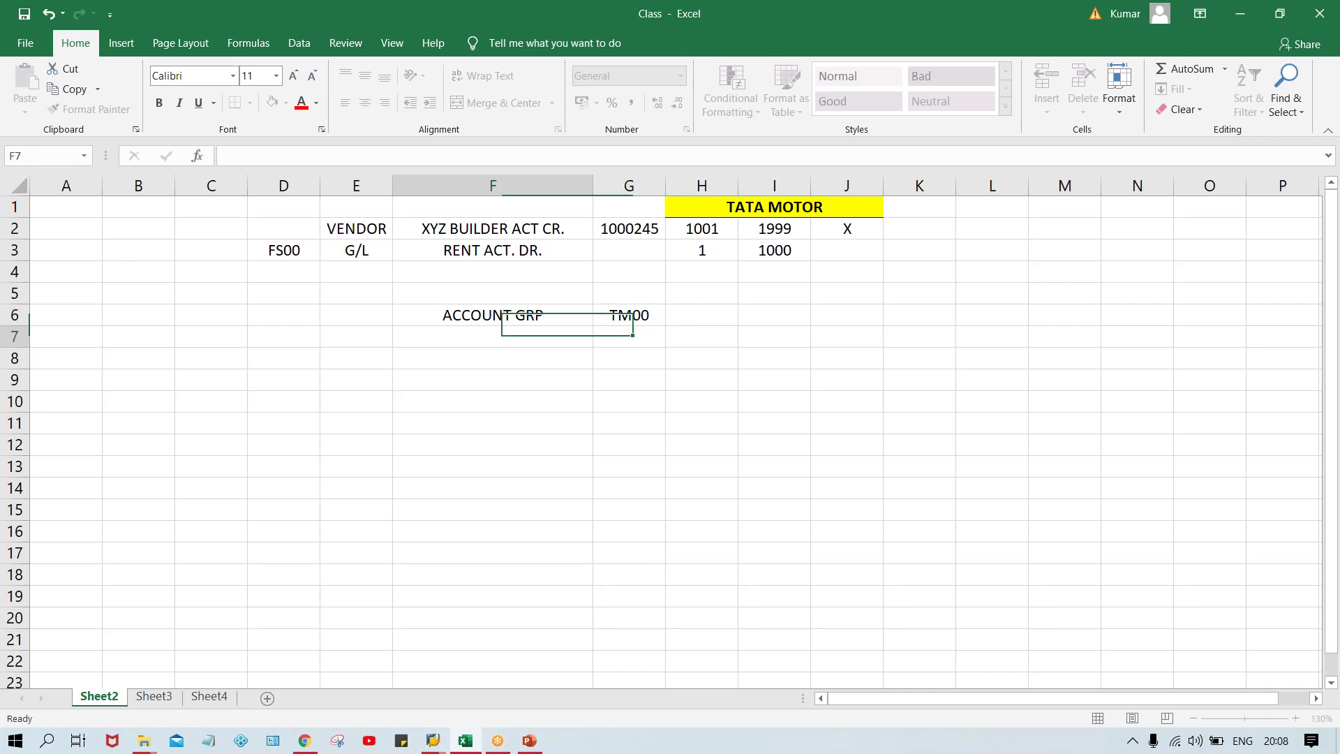
type("NO. RANGE")
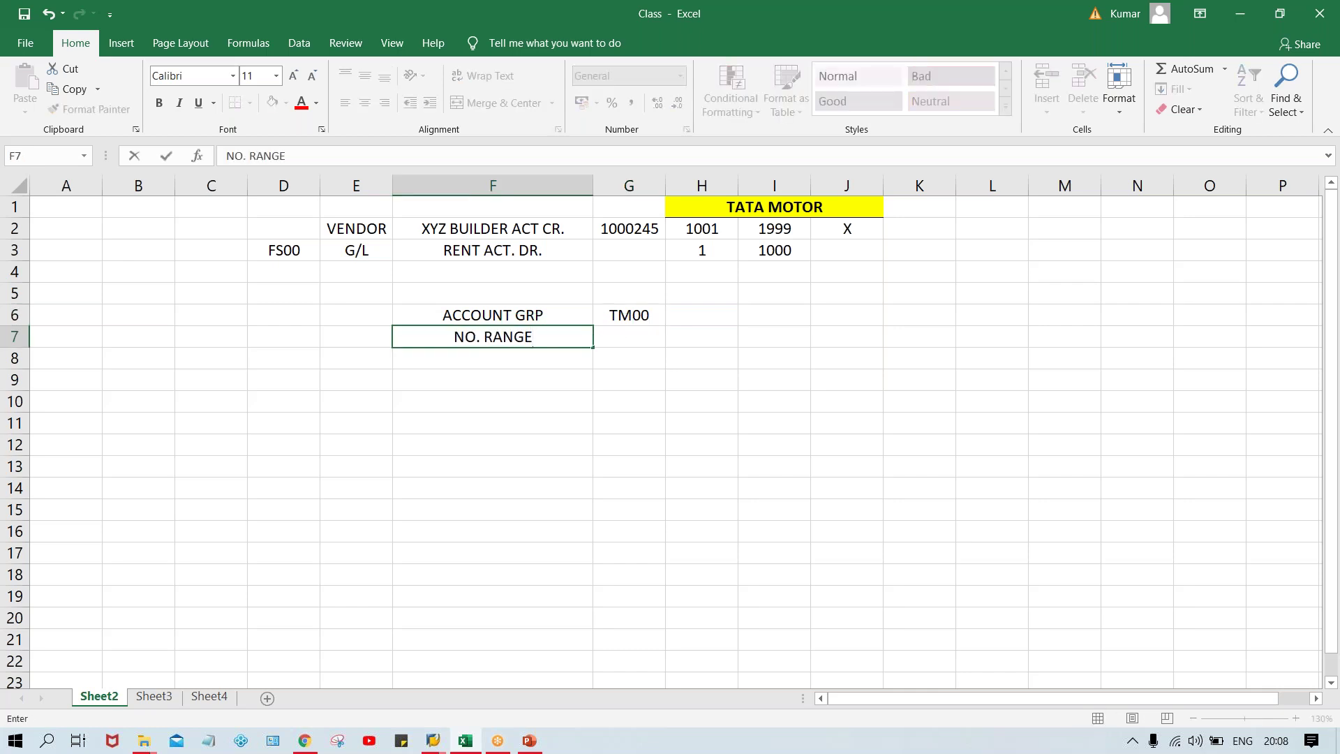
key("Tab")
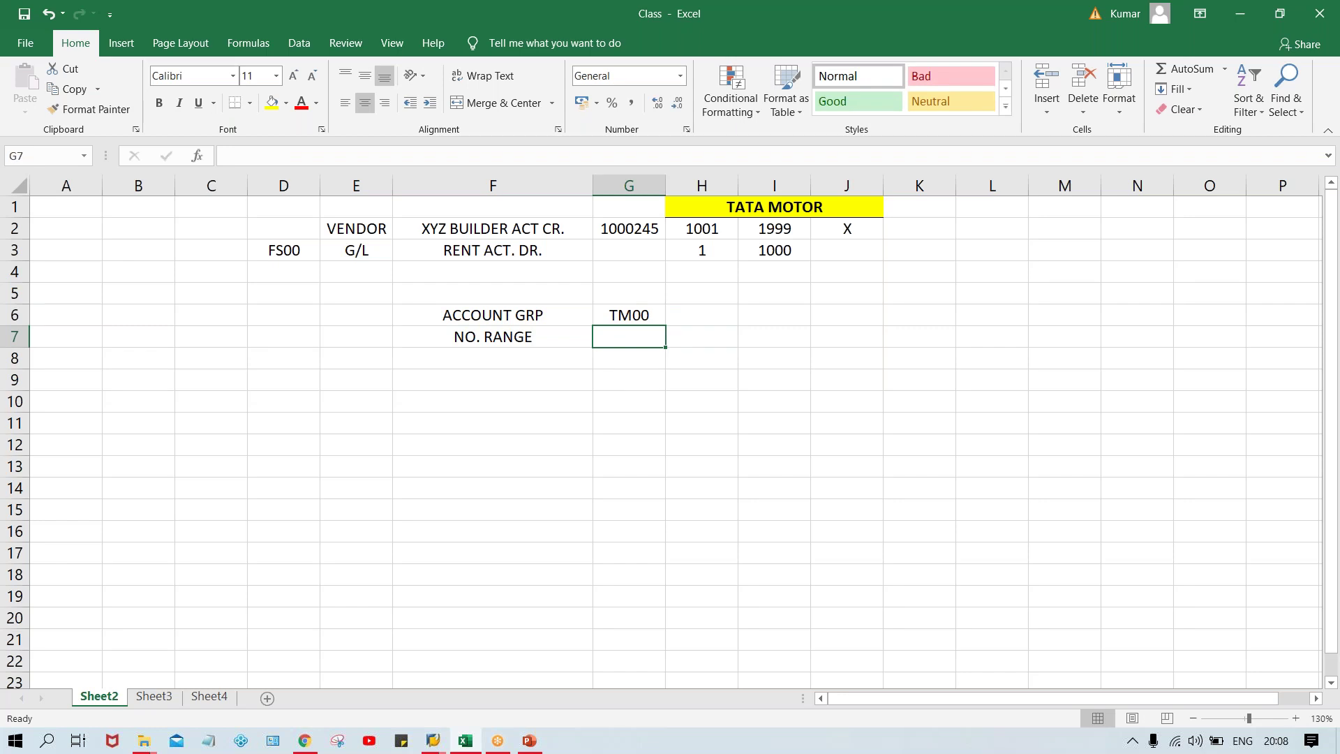
type("P1")
key("Return")
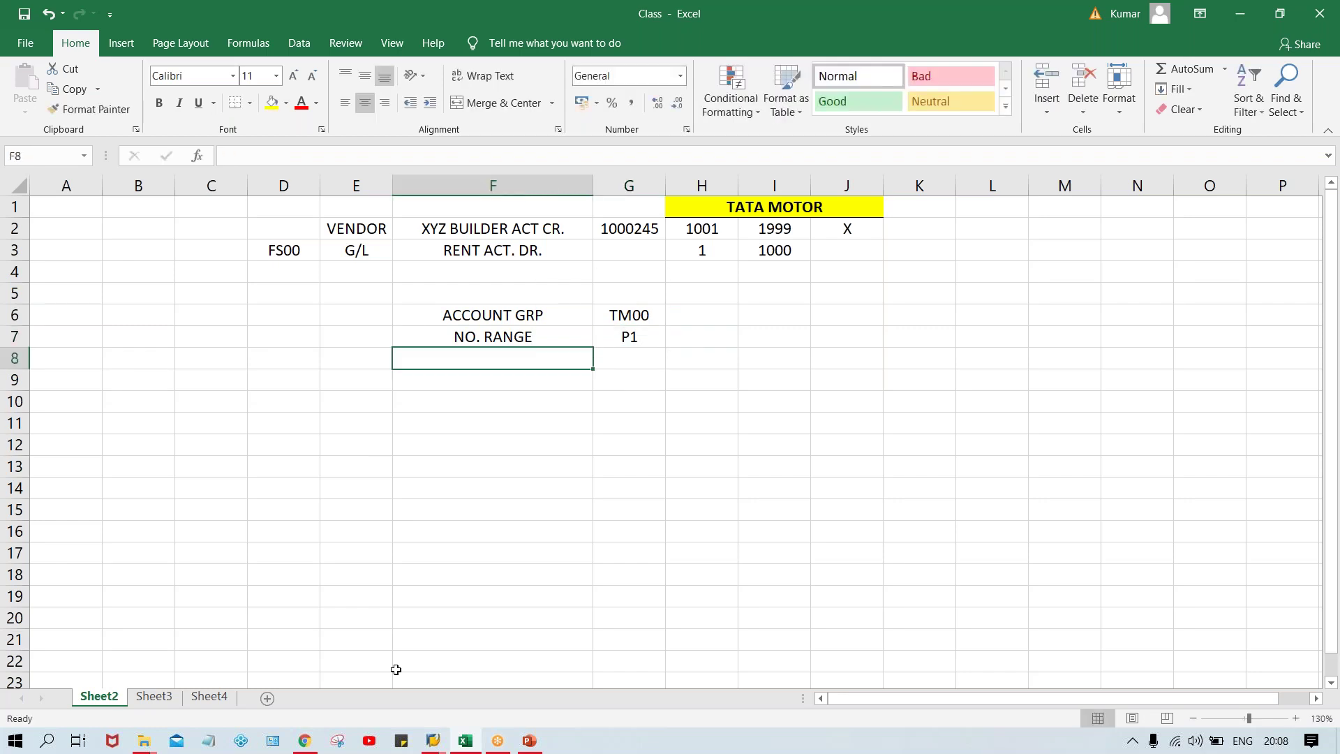
Step: Check the Account payable slide in PowerPoint for the assignment transaction, then return to SAP and open transaction OBAS
left_click(529, 742)
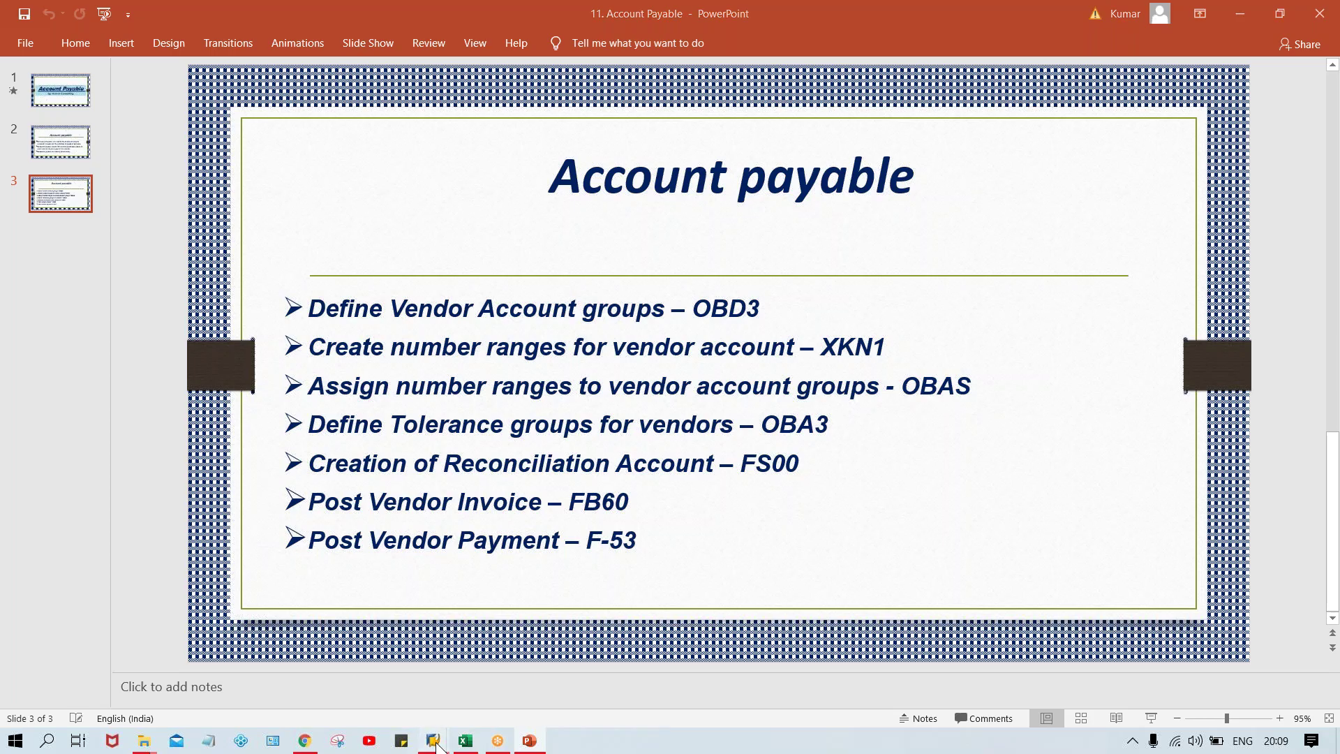
mouse_move(433, 741)
left_click(492, 677)
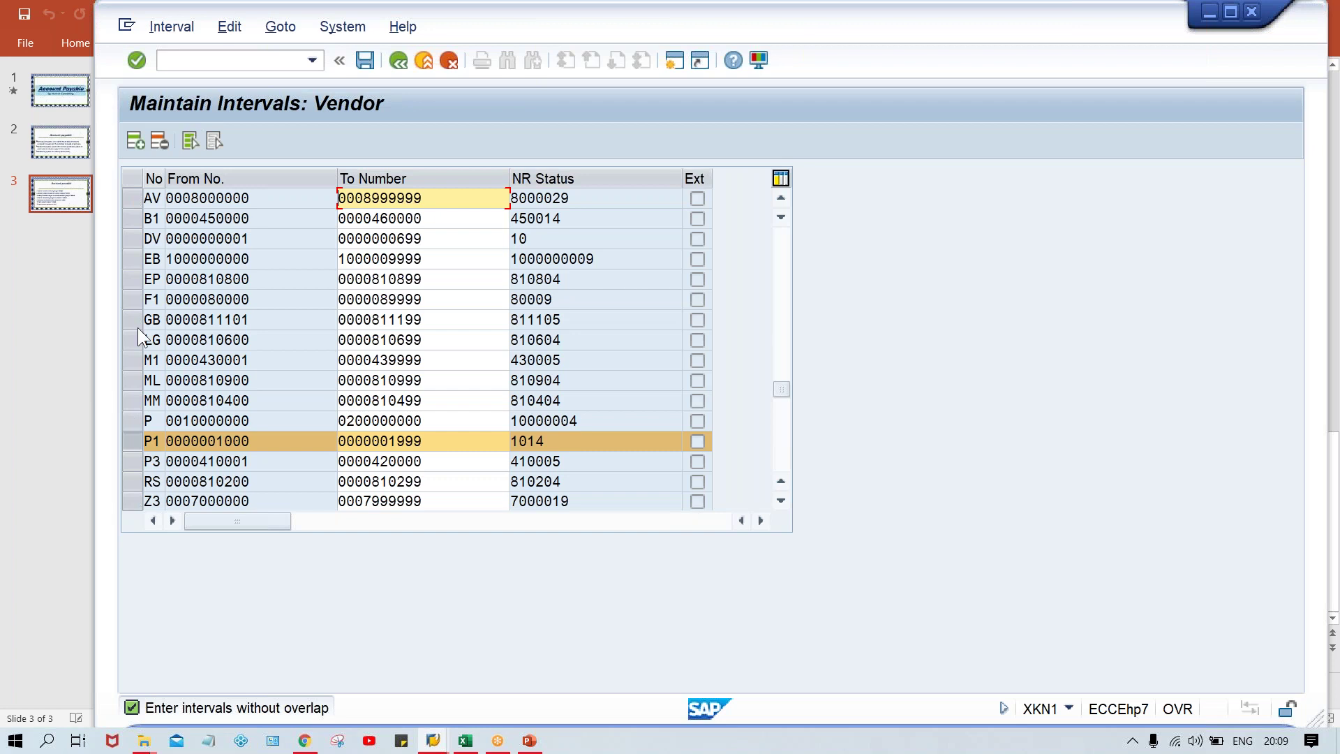
left_click(201, 64)
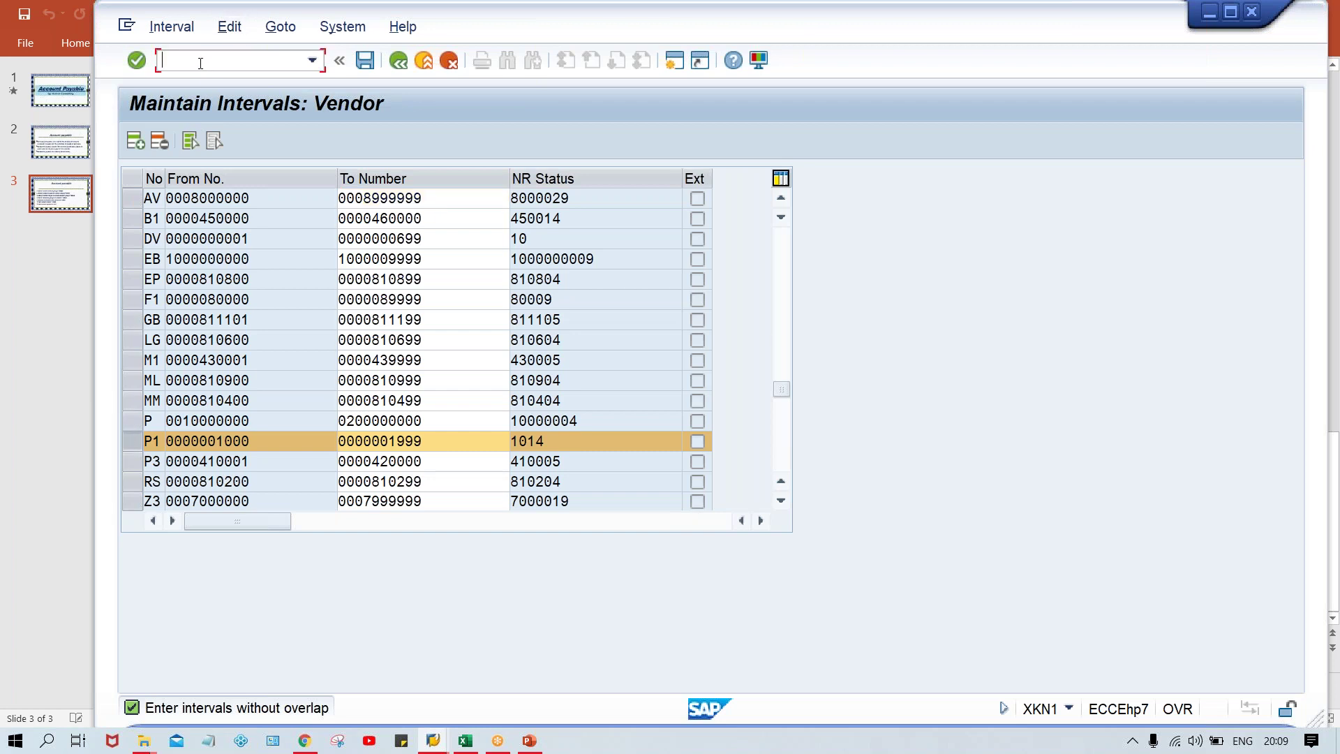
type("/NOBAS")
key("Return")
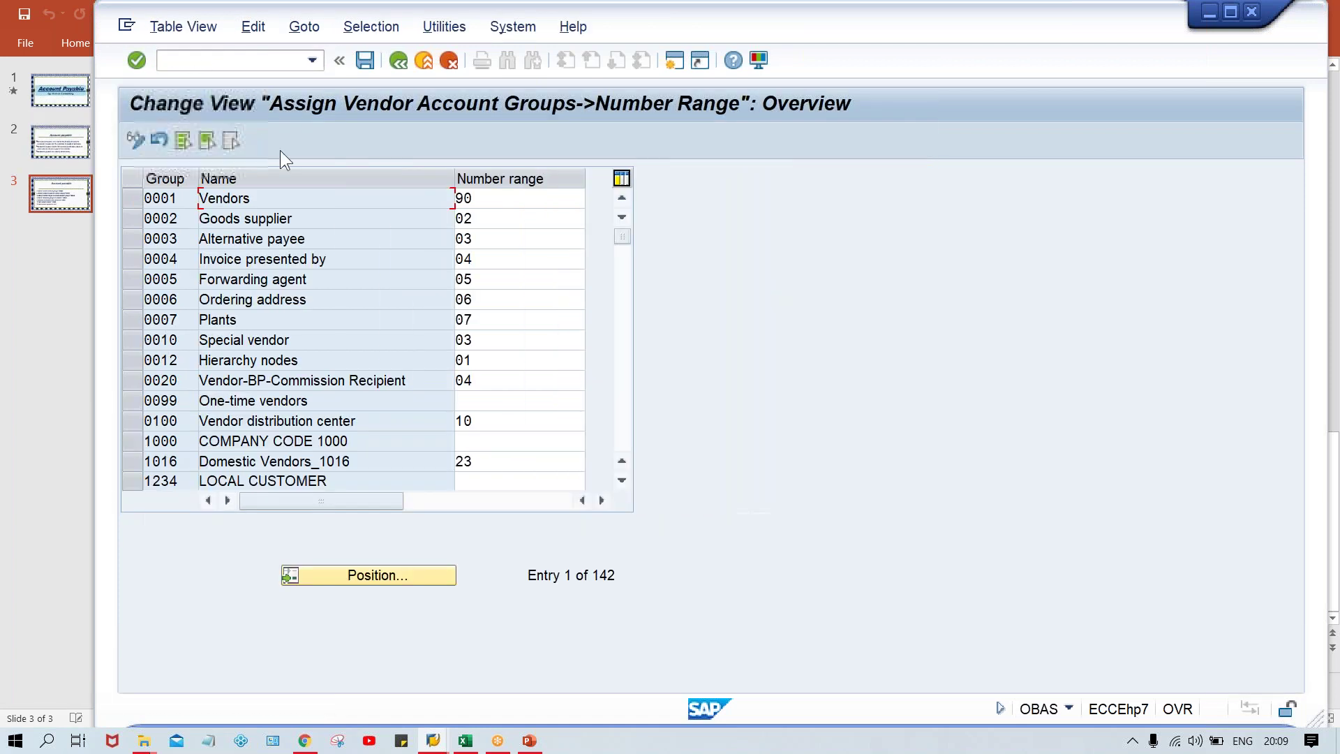
Step: Locate vendor account group TM00, assign number range P1 to it, and save the assignment
left_click(375, 579)
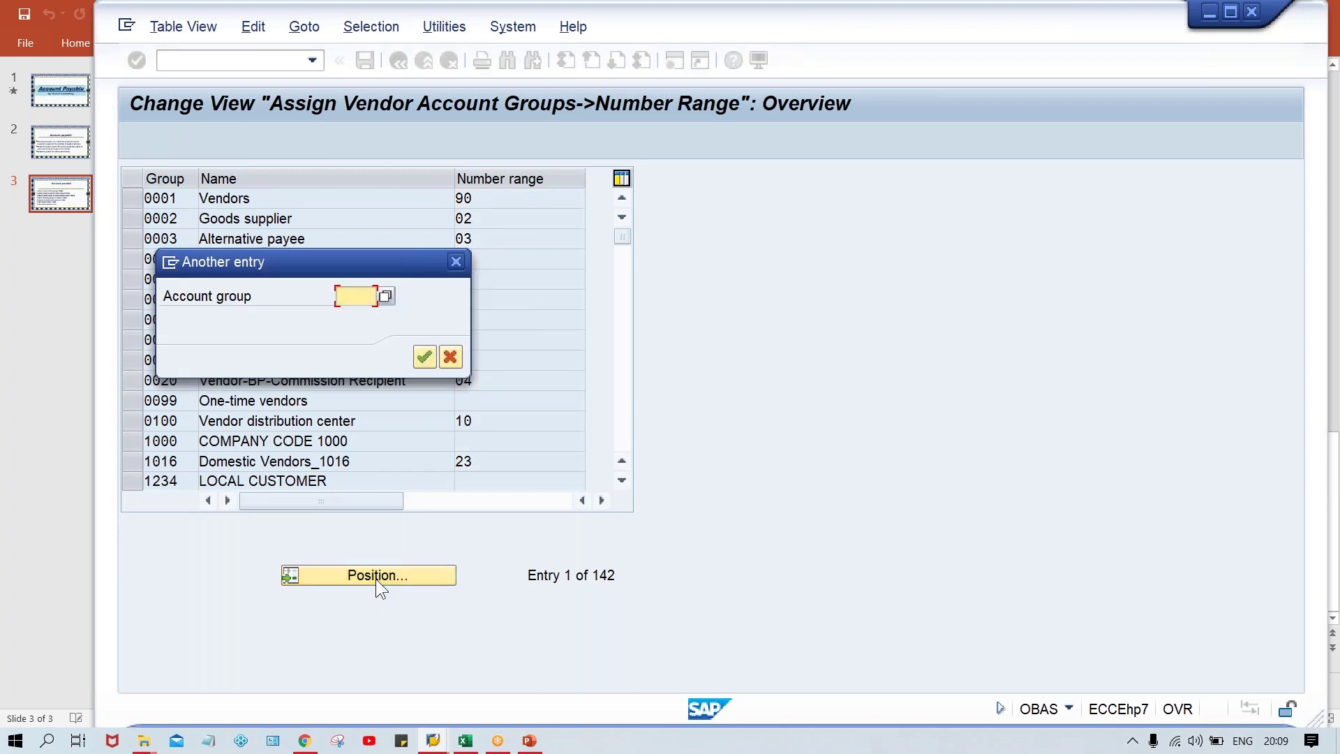
type("TM00")
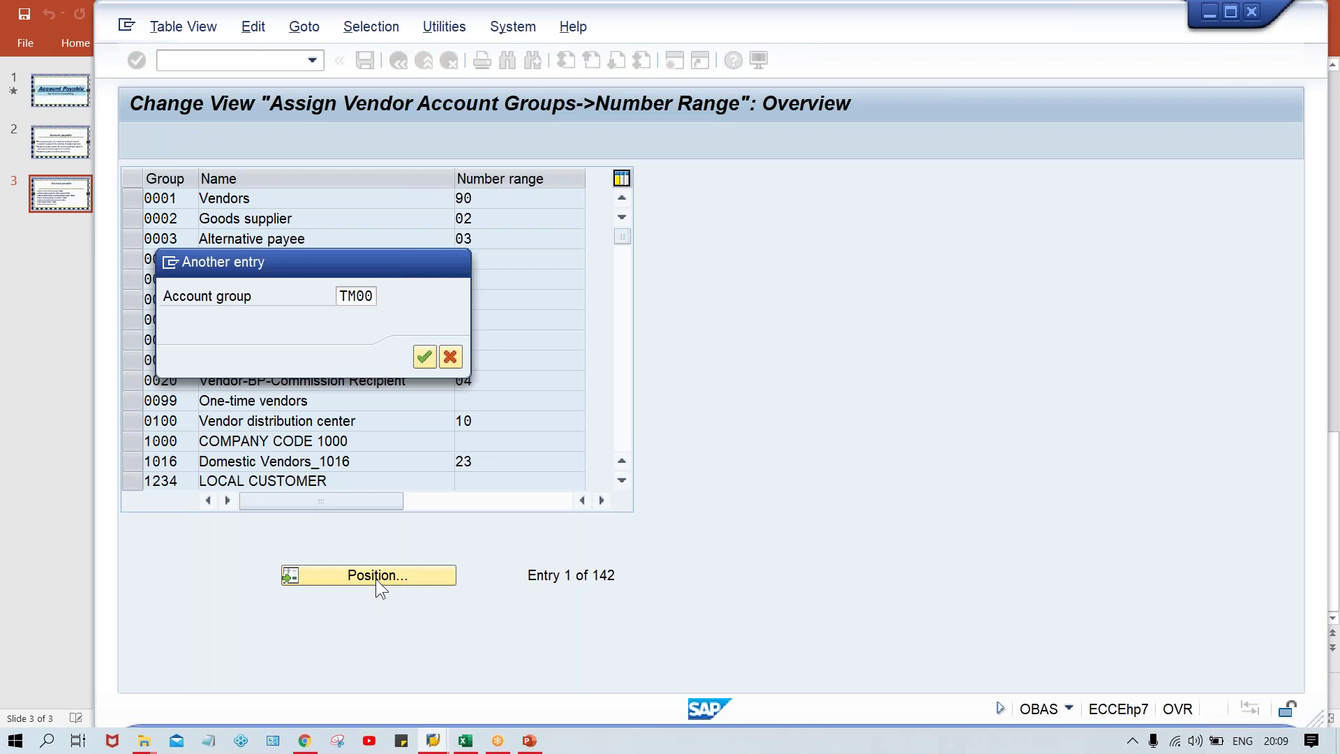
key("Return")
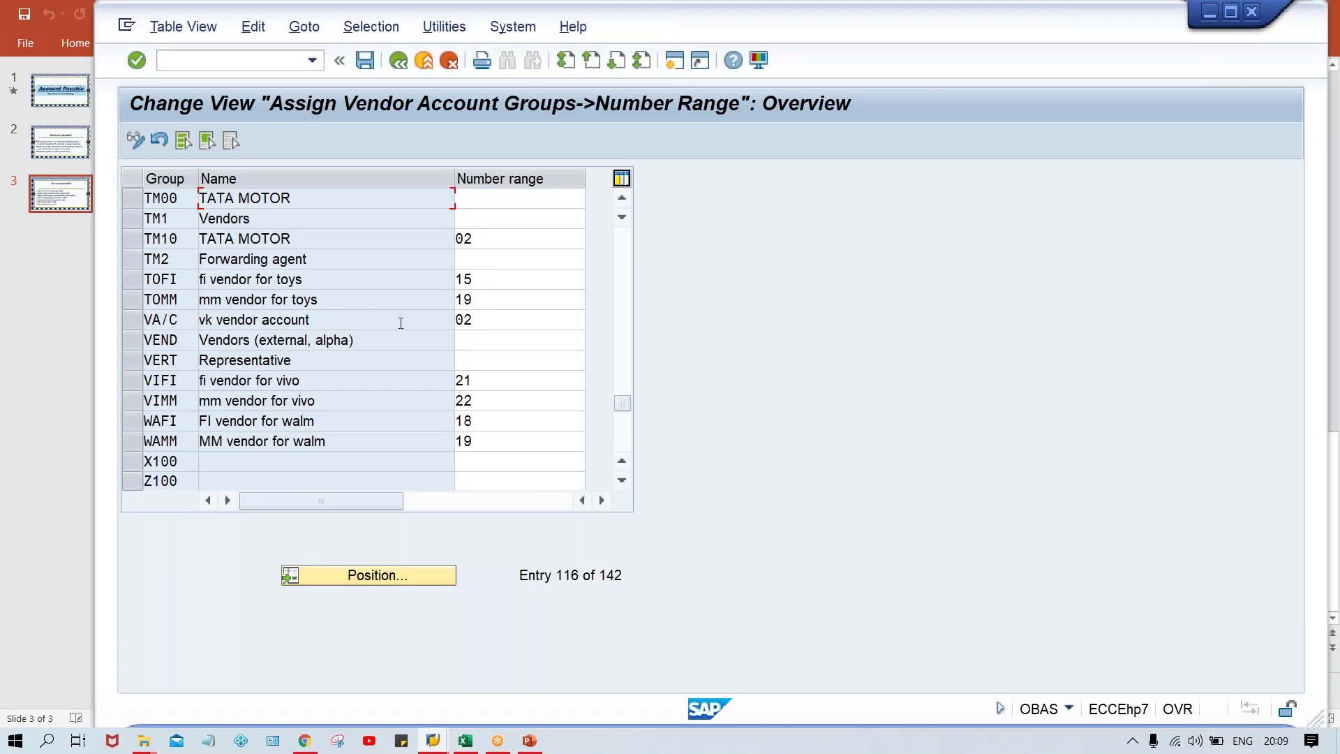
left_click(519, 200)
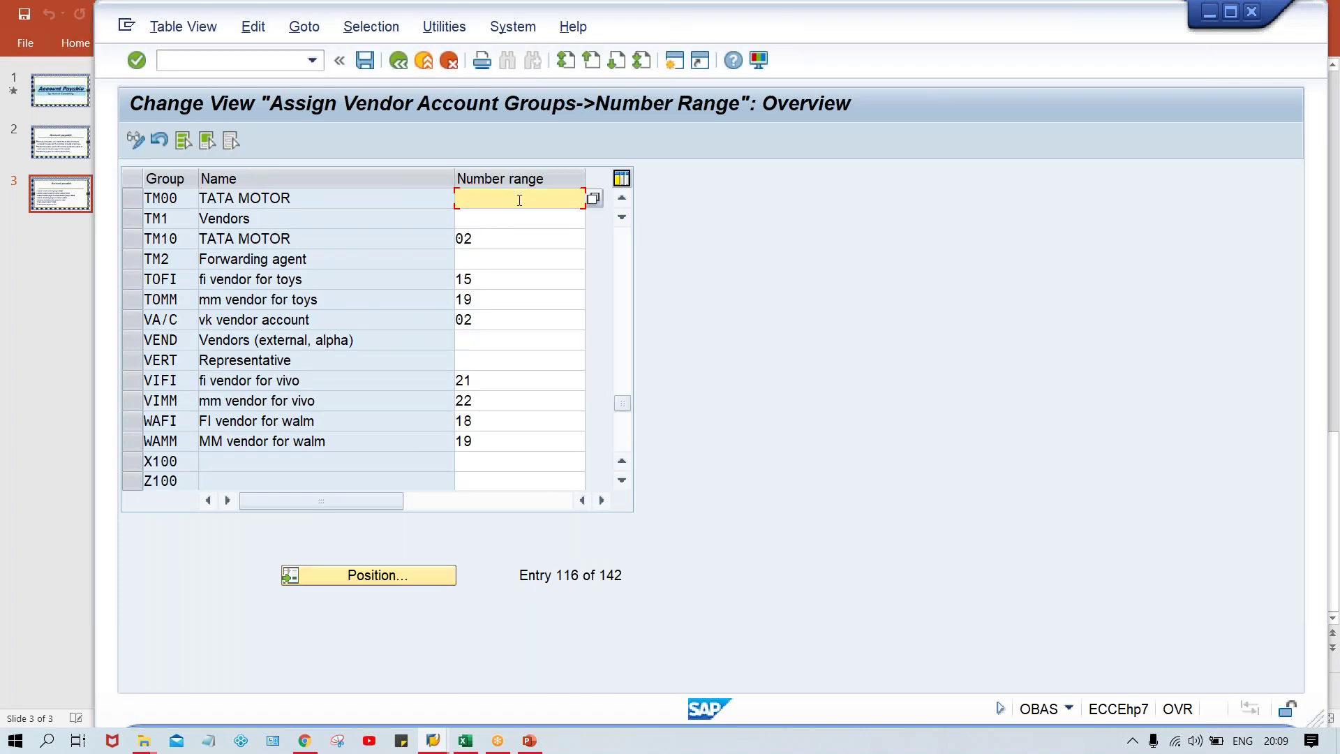
type("P1")
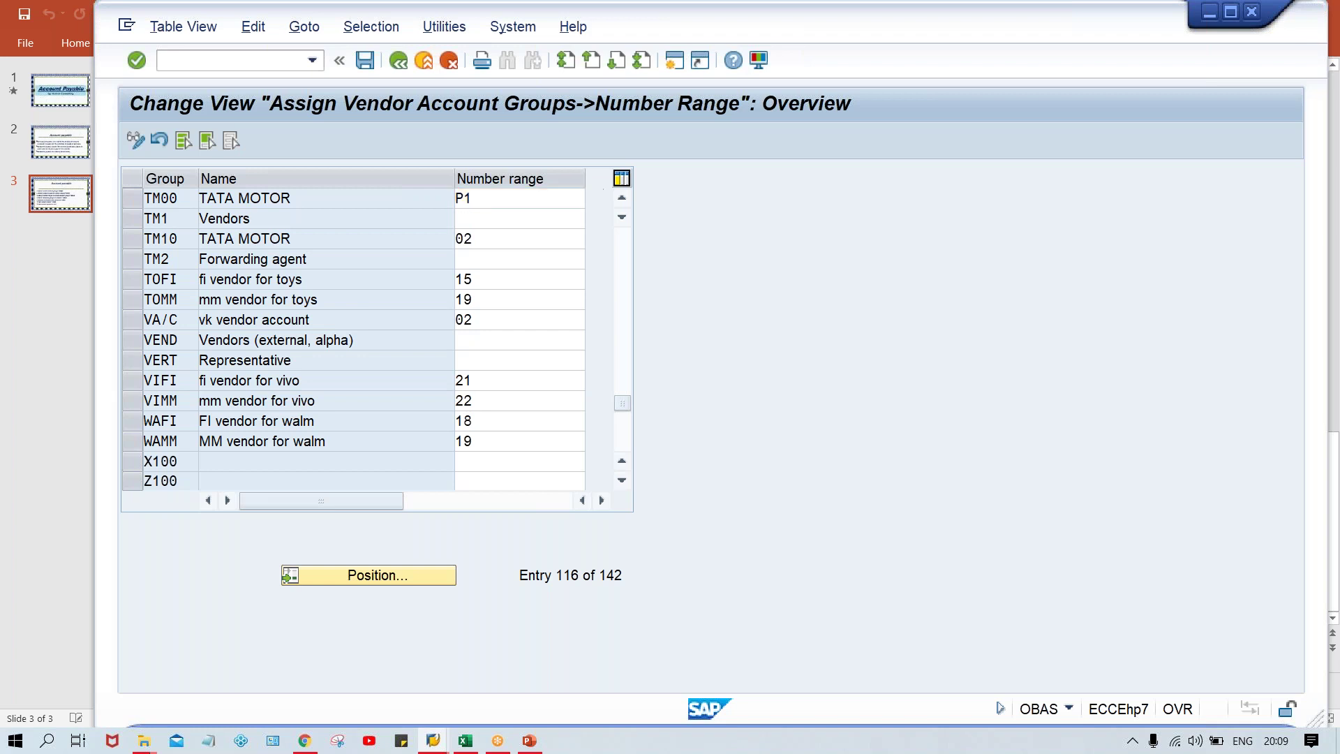
key("ctrl+s")
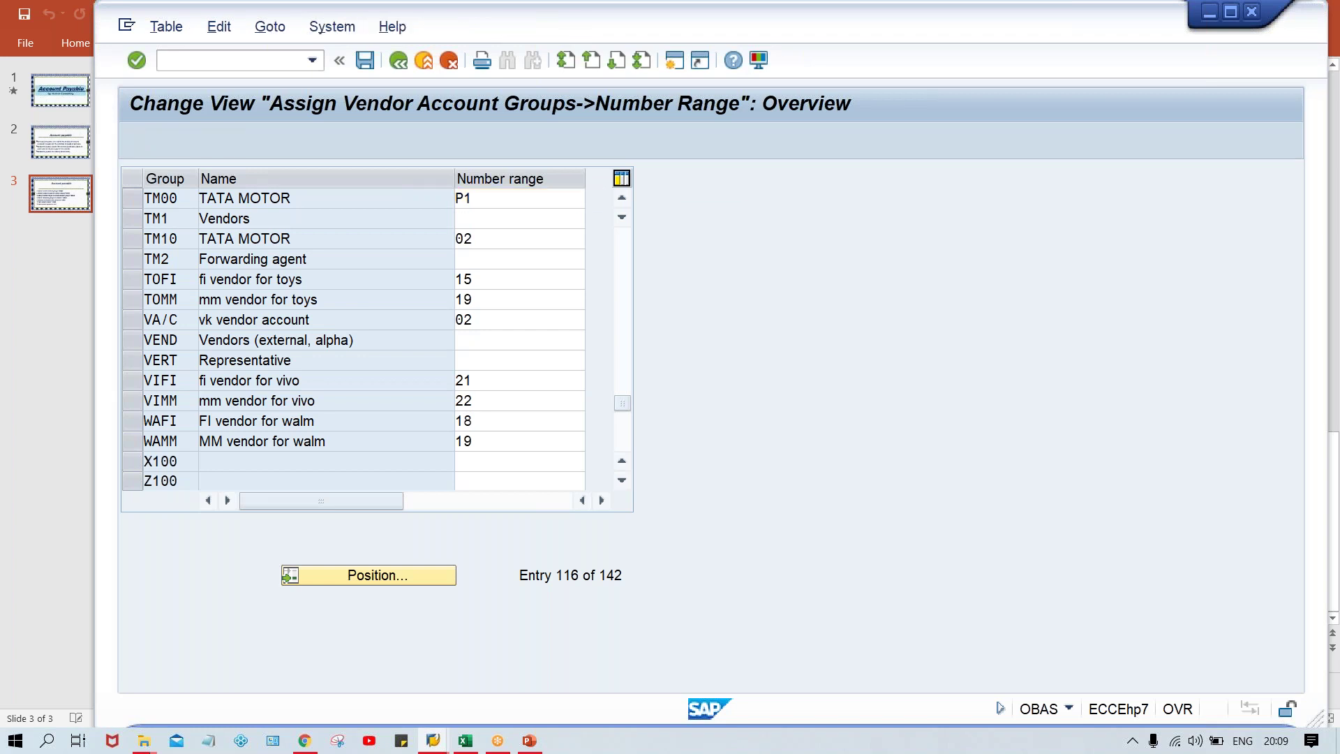
key("Return")
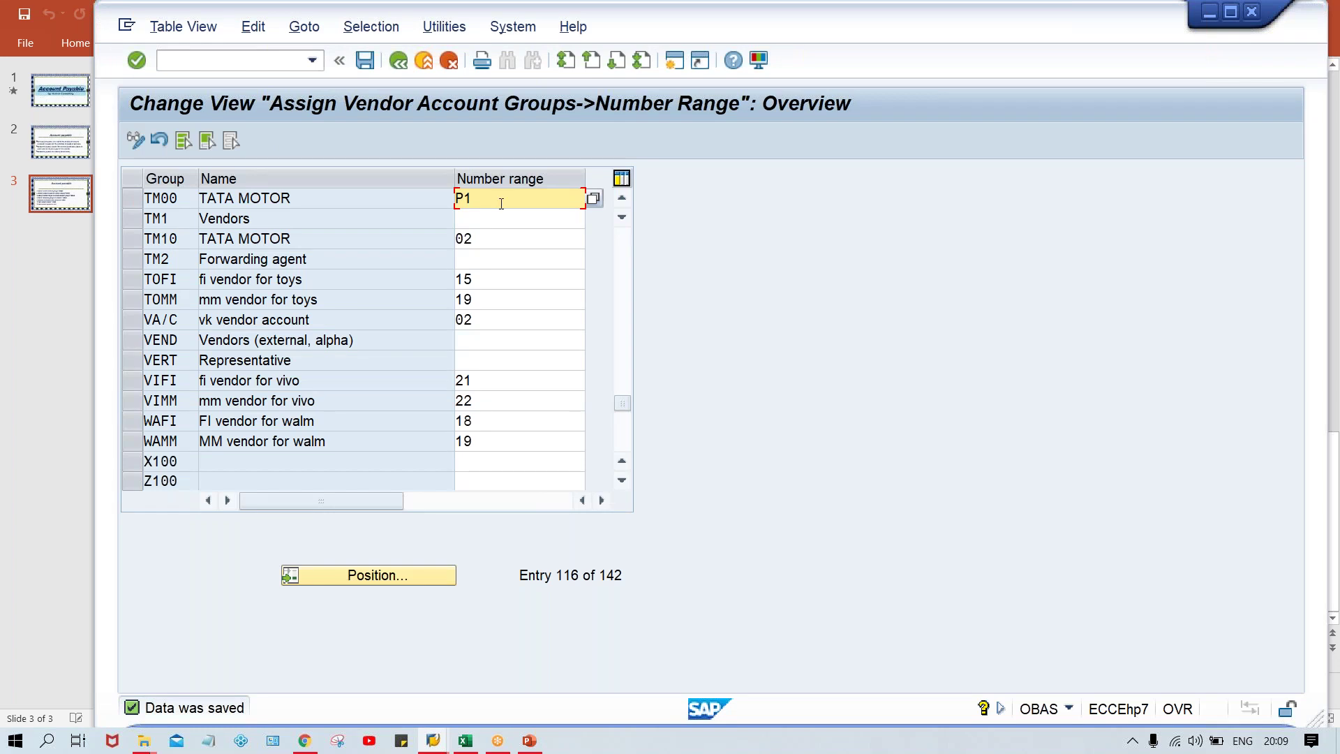
Step: Open the vendor creation transaction XK01
left_click(250, 68)
type("/NXK01")
key("Return")
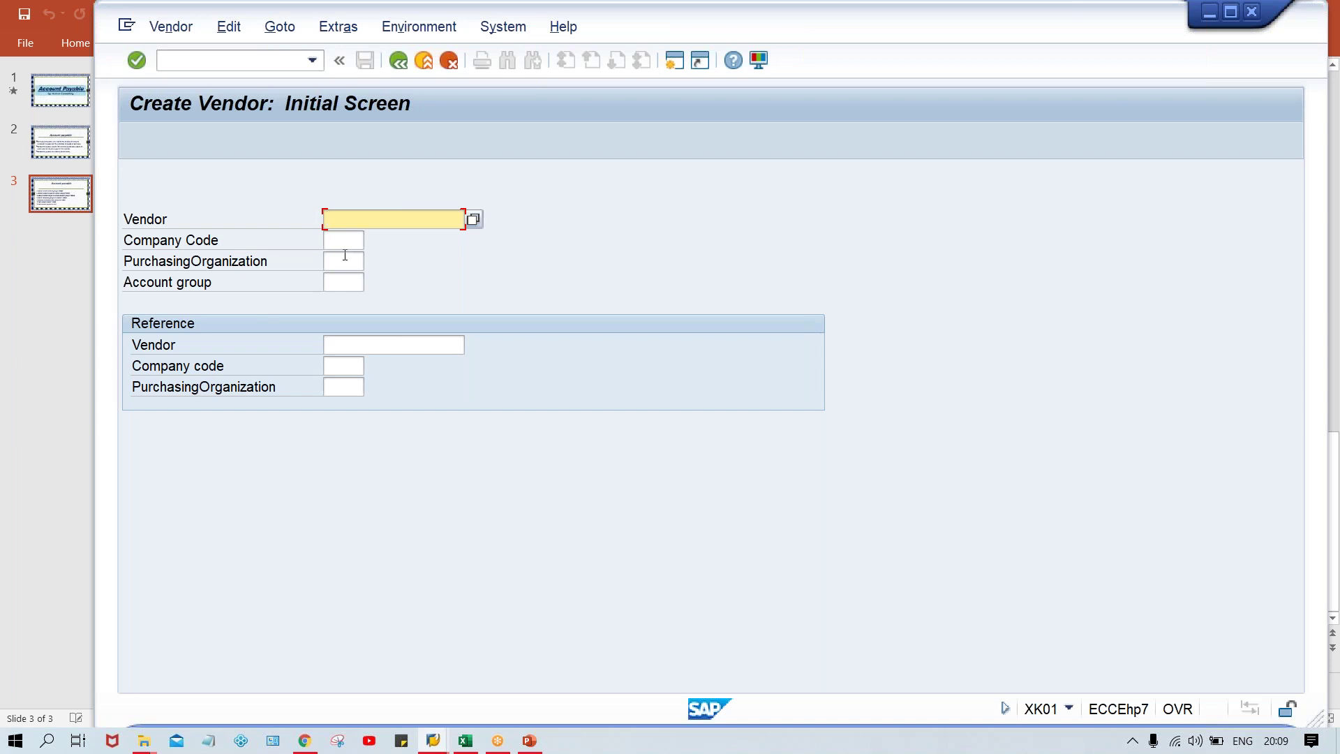
Step: Set both the company code and the account group to TM00 for the new vendor, leaving the purchasing organization empty
key("Tab")
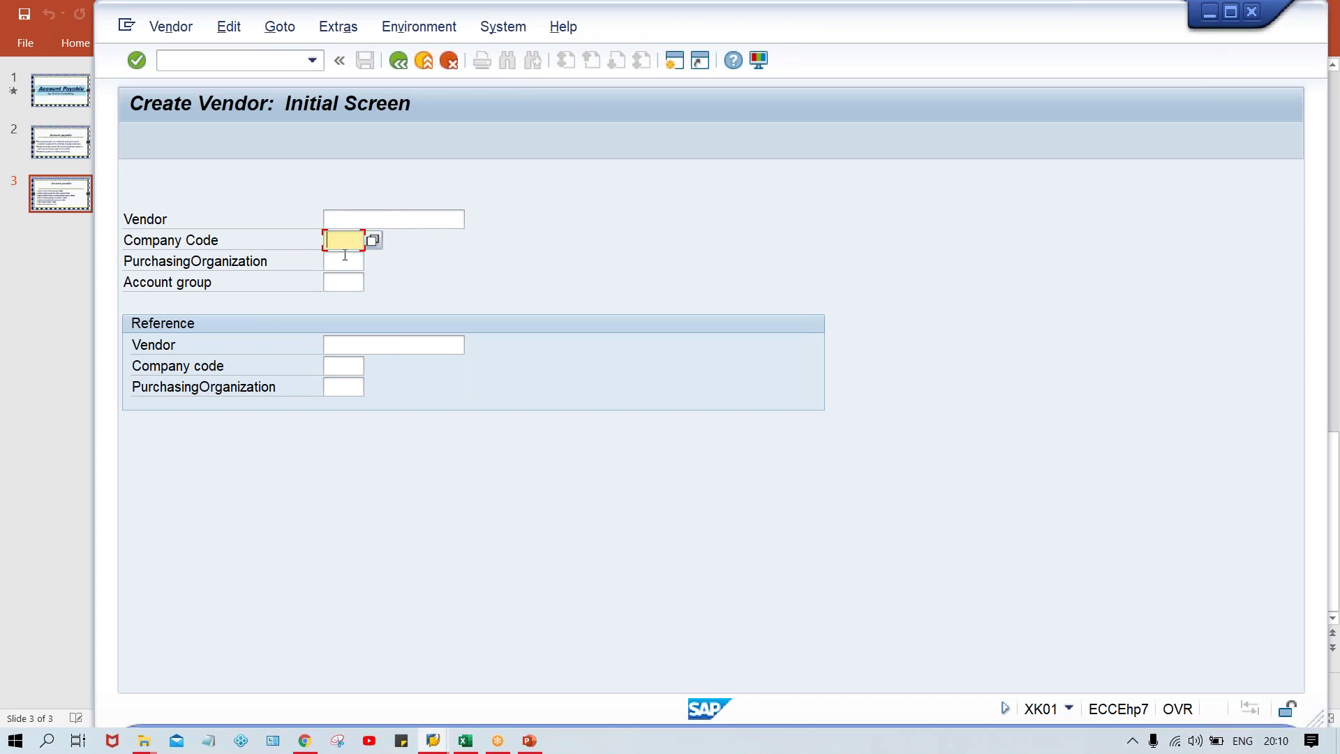
type("TM00")
key("Tab")
key("Tab")
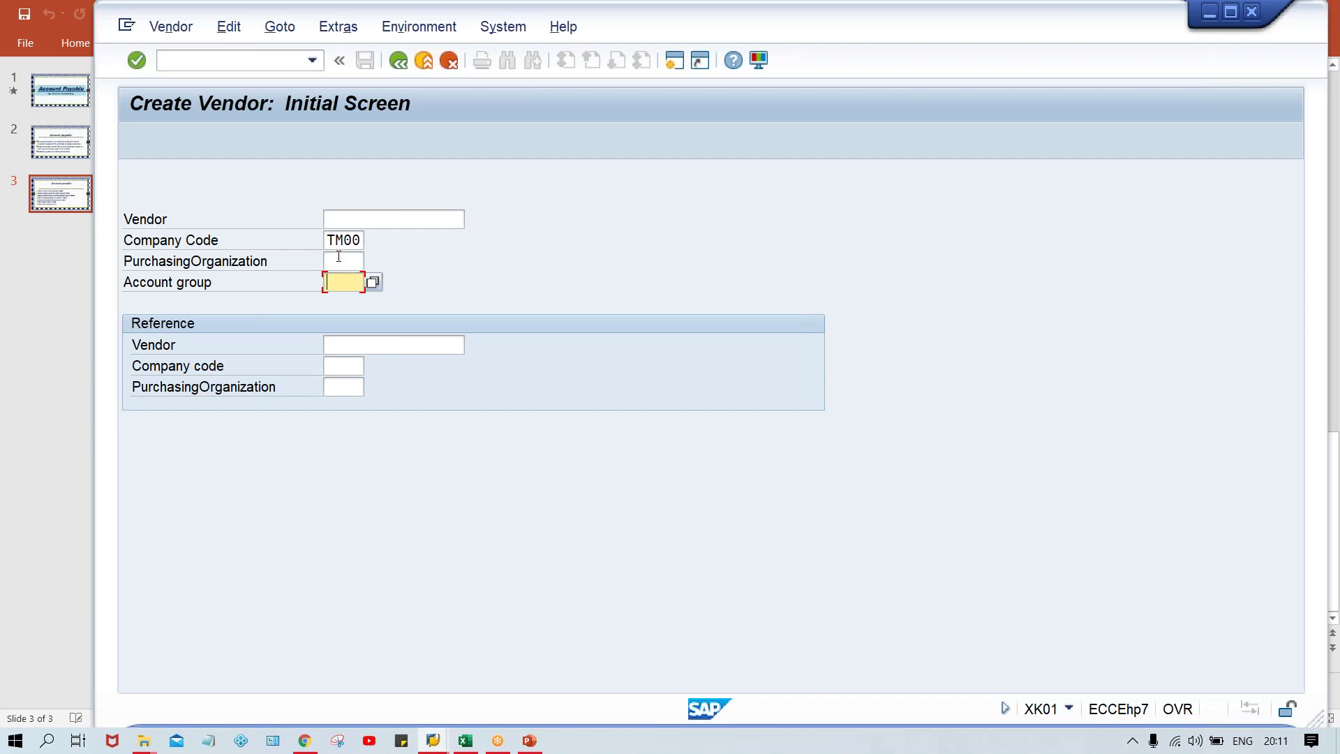
left_click_drag(328, 240, 401, 242)
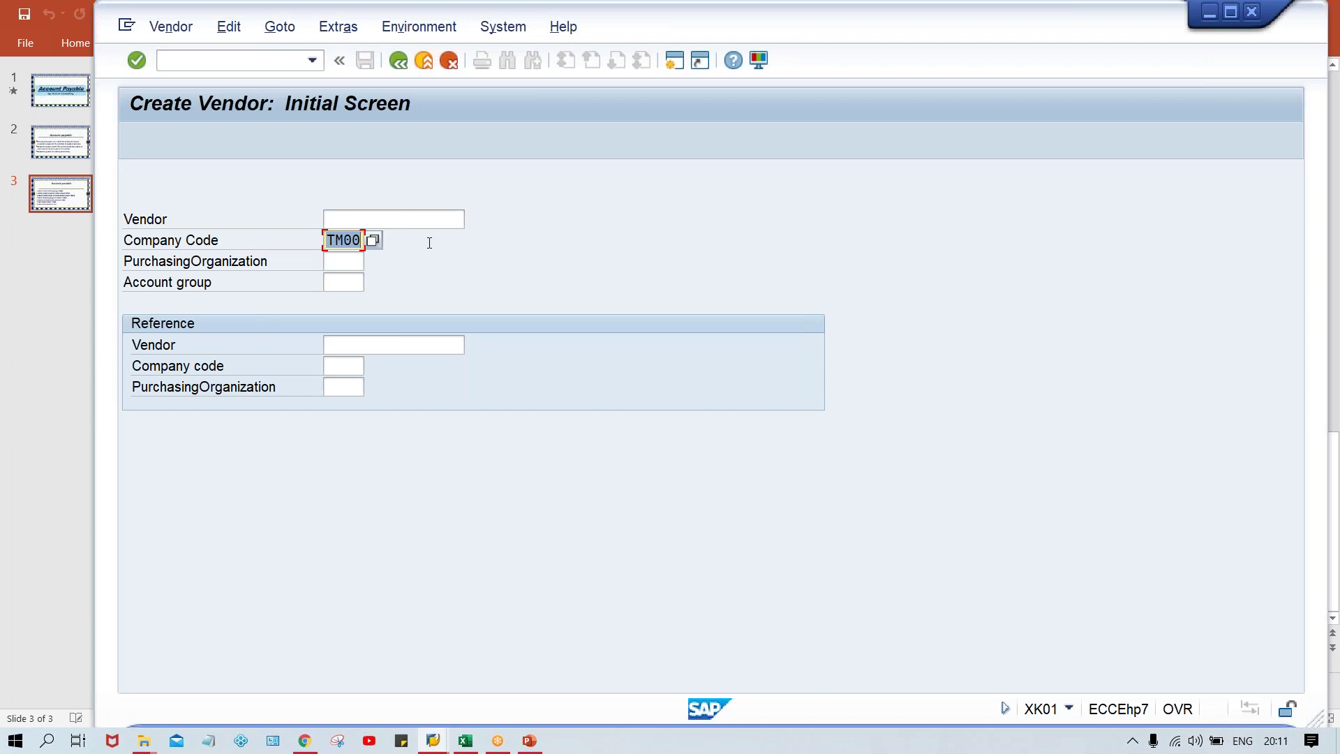
key("Tab")
key("Tab")
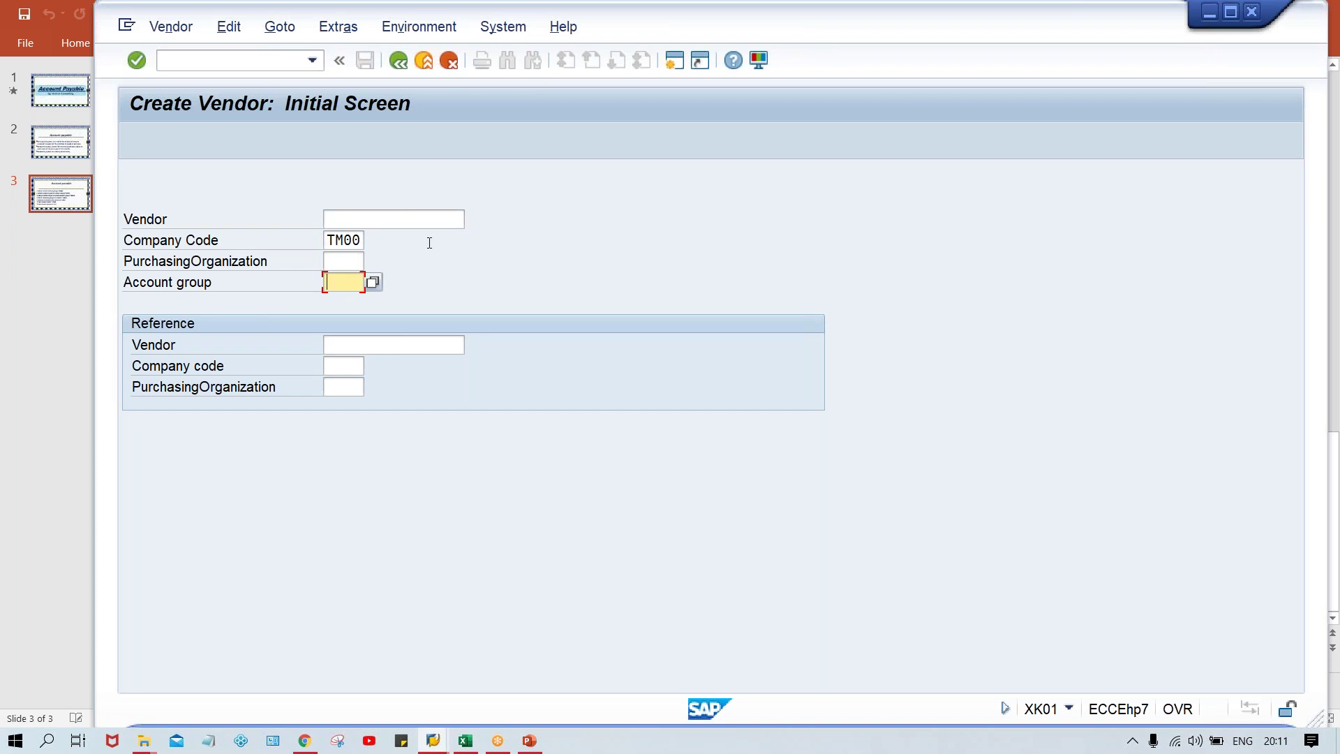
type("TM00")
Step: Open transaction OBAS in a new session and look up the number range assigned to vendor account group TM00
left_click(681, 62)
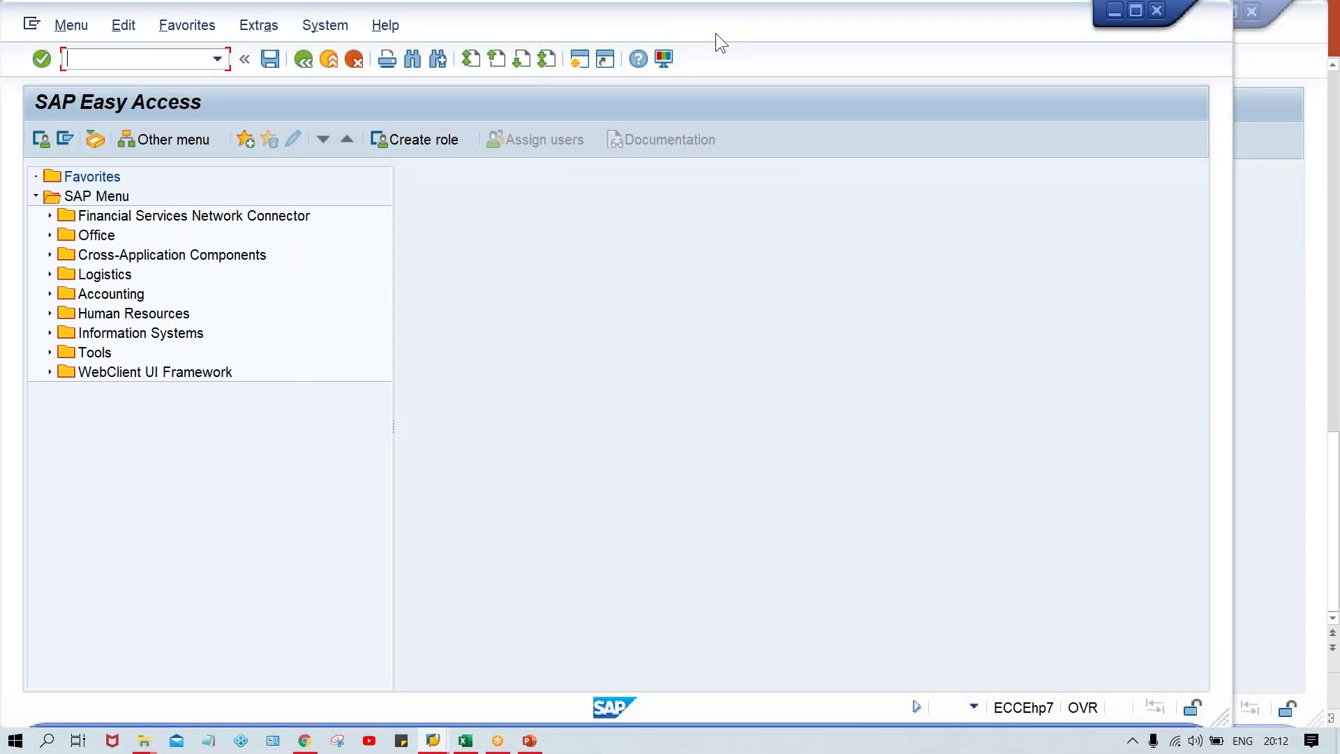
left_click_drag(715, 32, 820, 34)
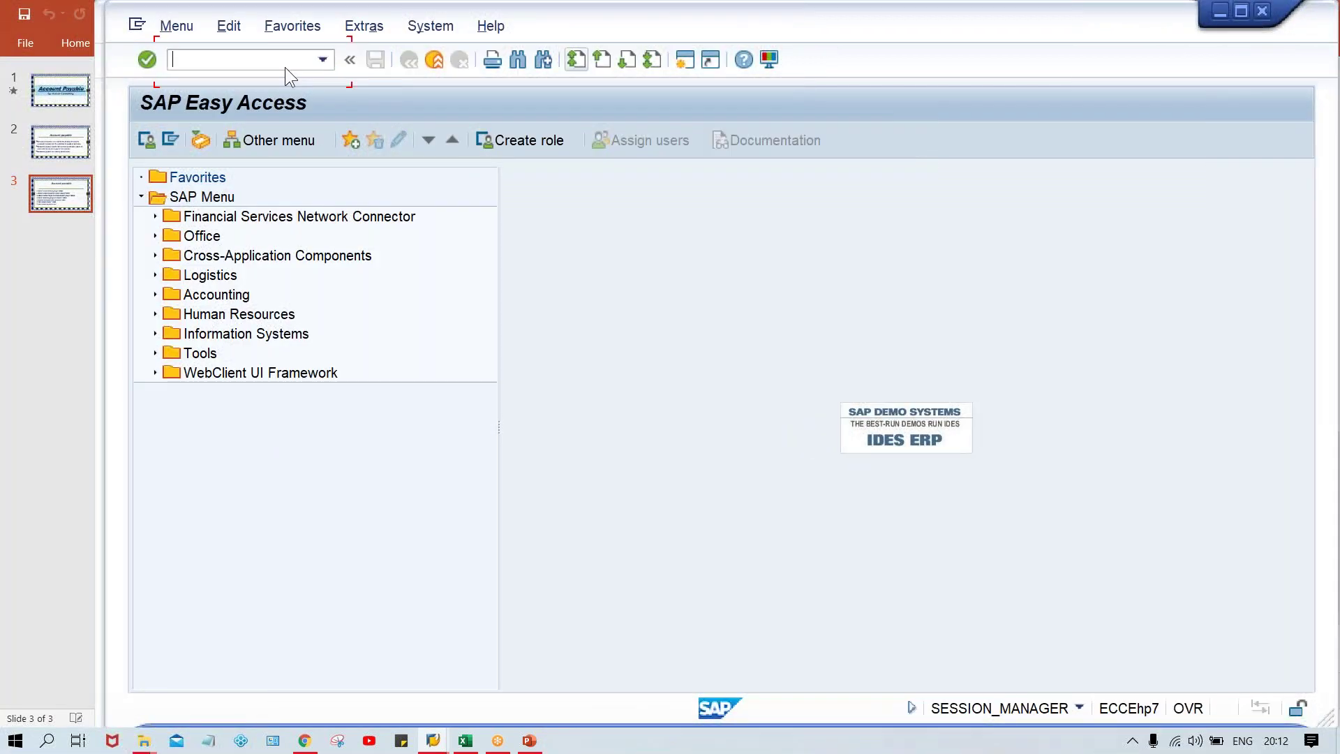
type("OBAS")
key("Return")
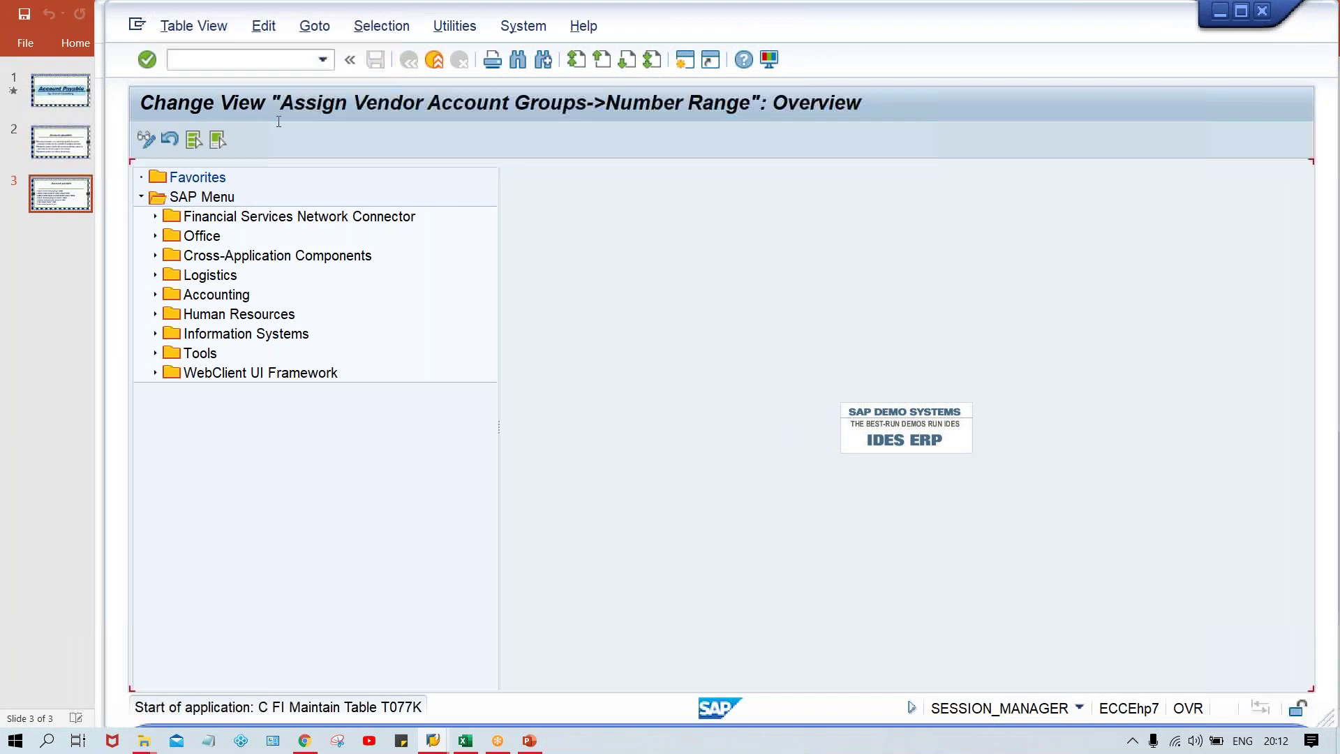
left_click(370, 571)
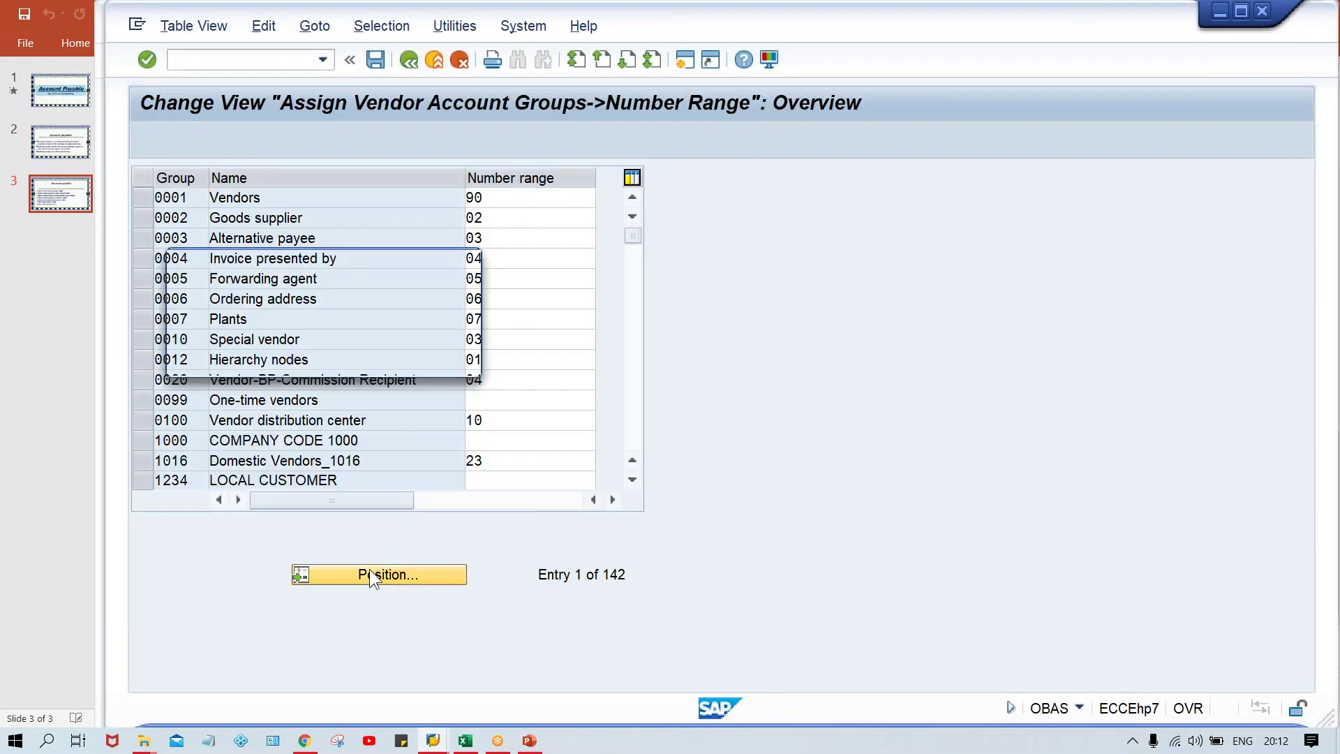
type("TM00")
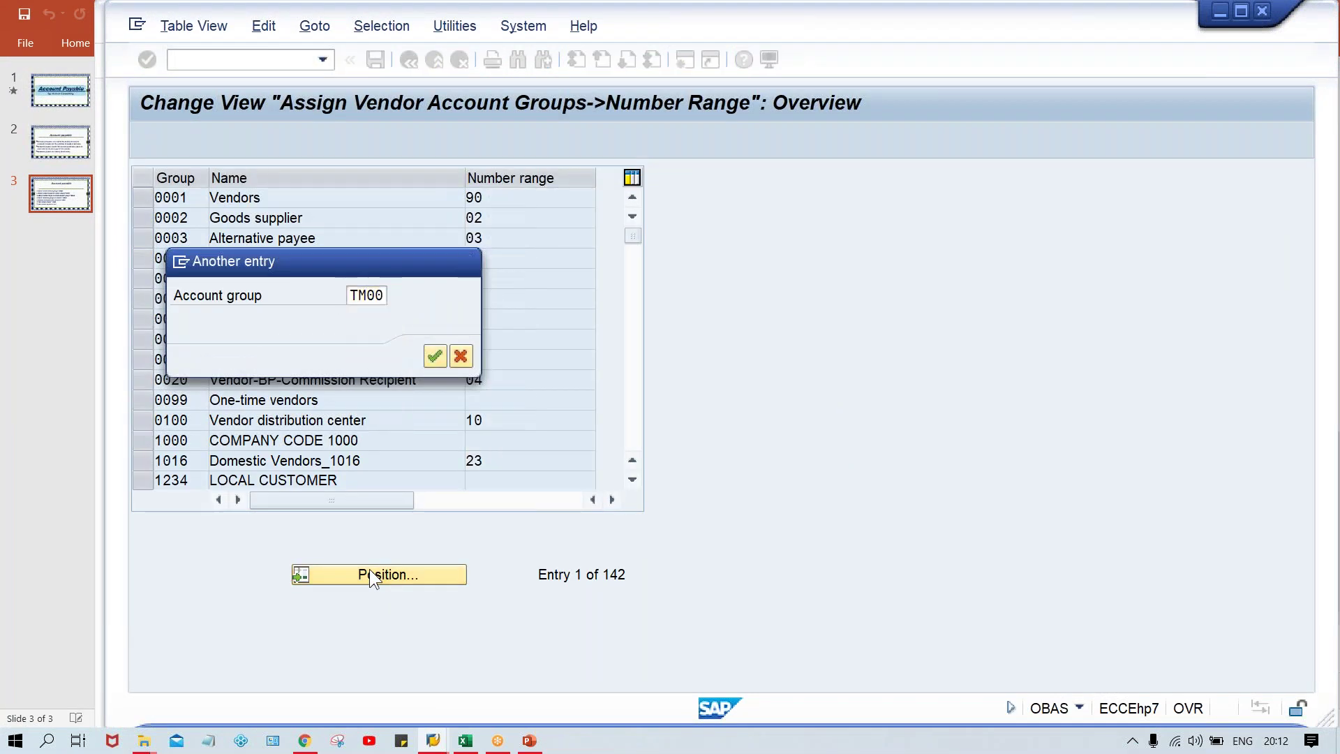
key("Return")
left_click_drag(514, 205, 448, 201)
left_click(509, 195)
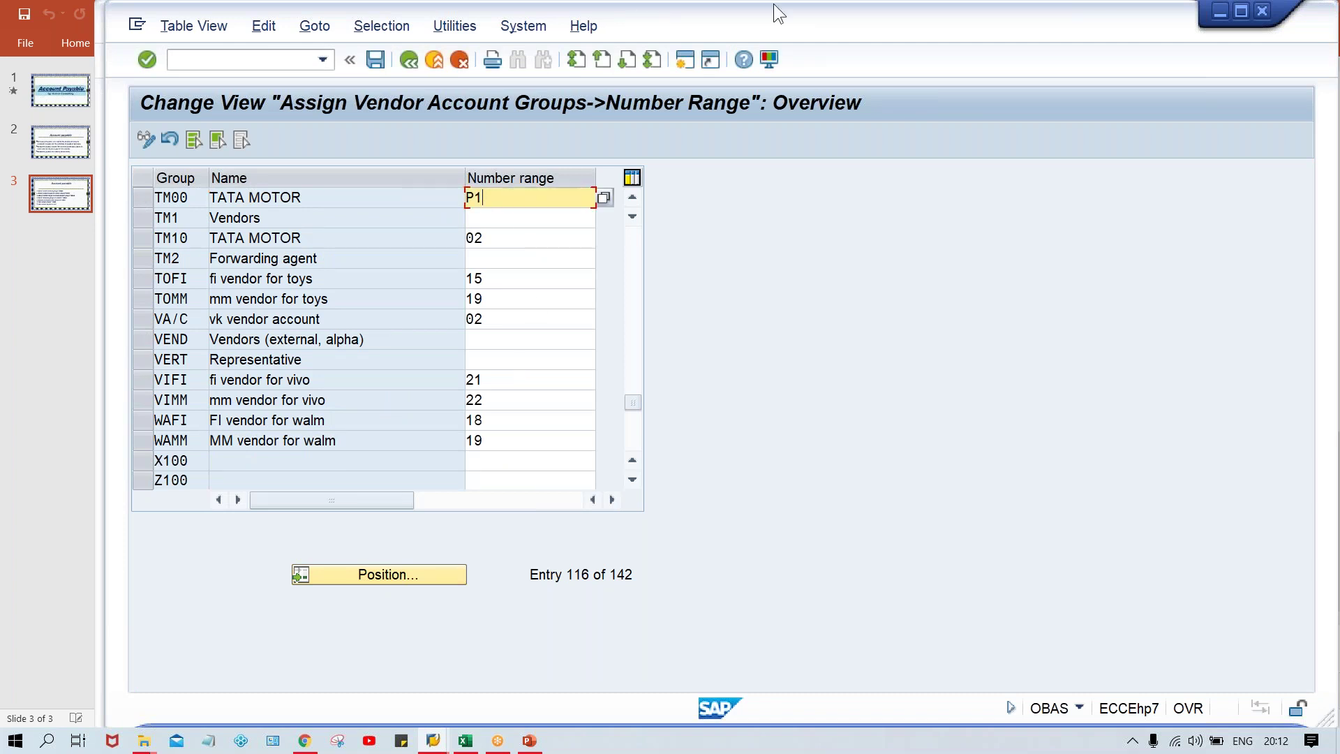
Step: Open transaction XKN1 in another new session and locate interval P1 among the maintainable vendor number ranges
left_click(682, 65)
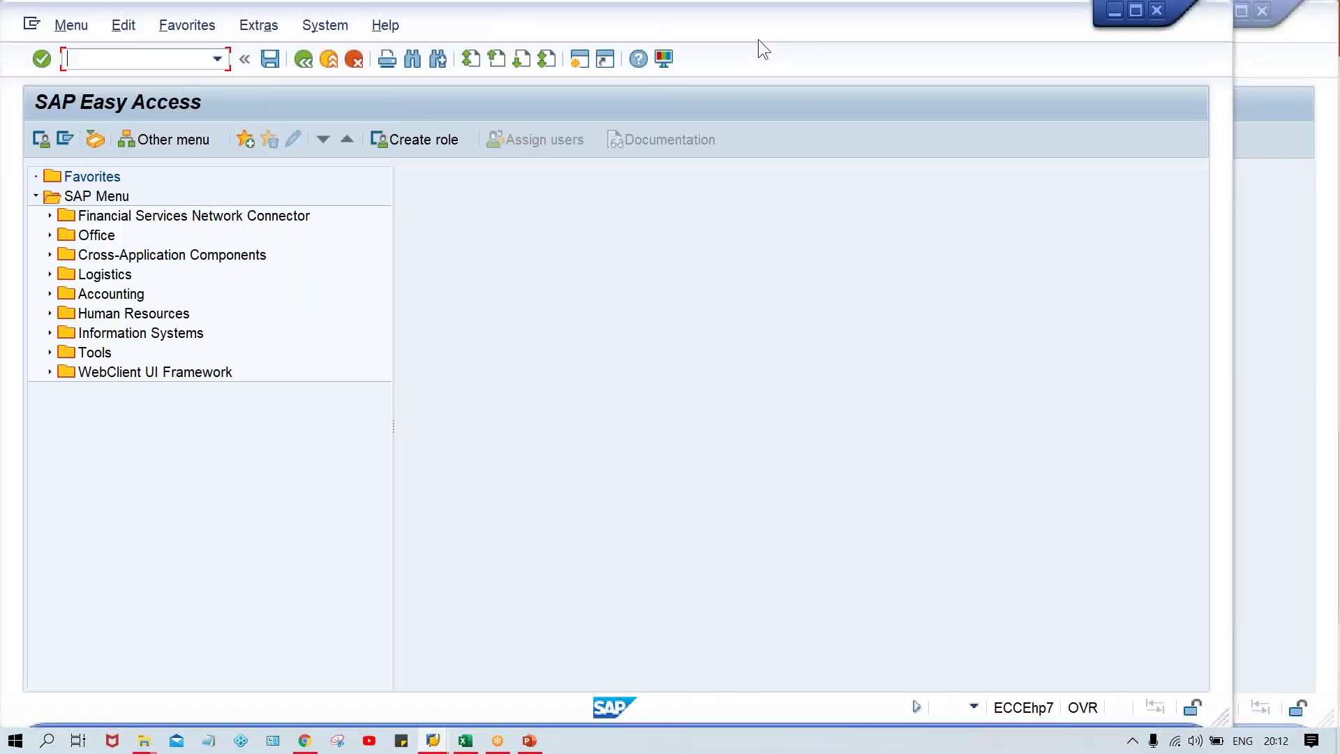
left_click_drag(771, 36, 877, 42)
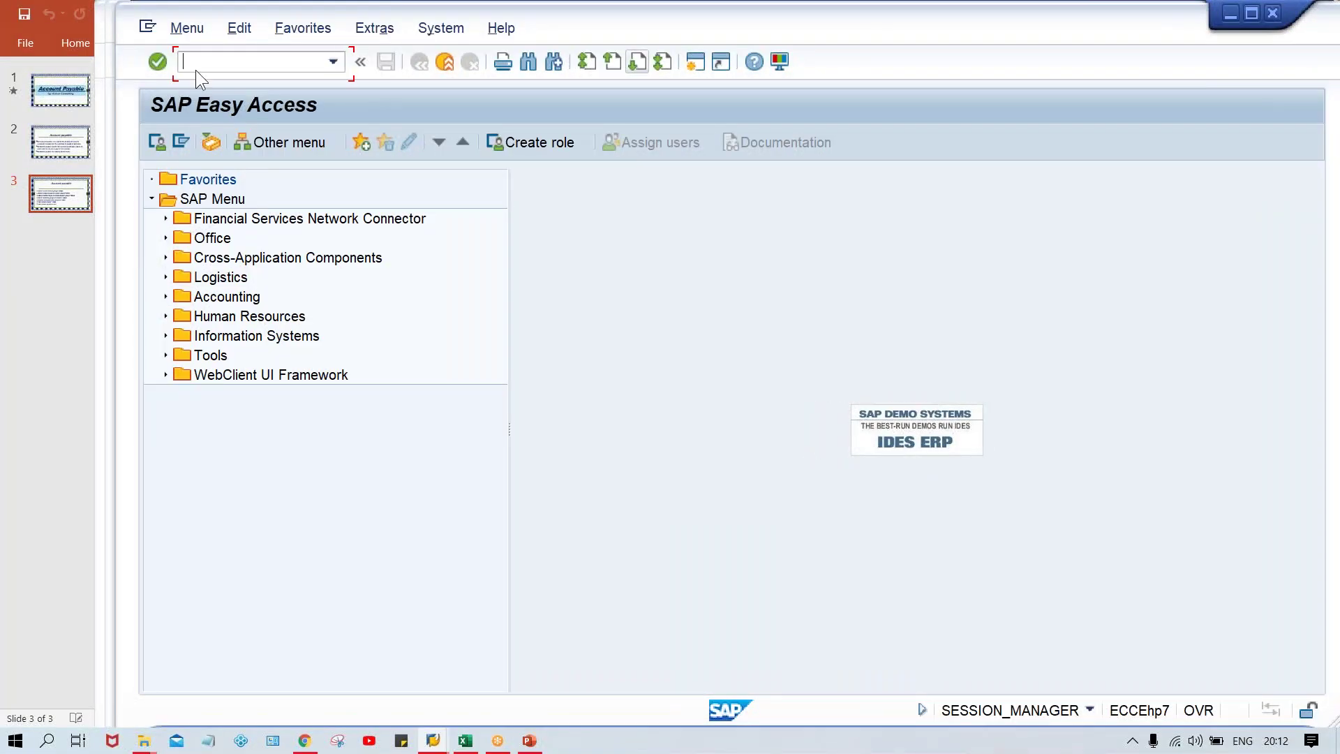
type("XKN1")
key("Return")
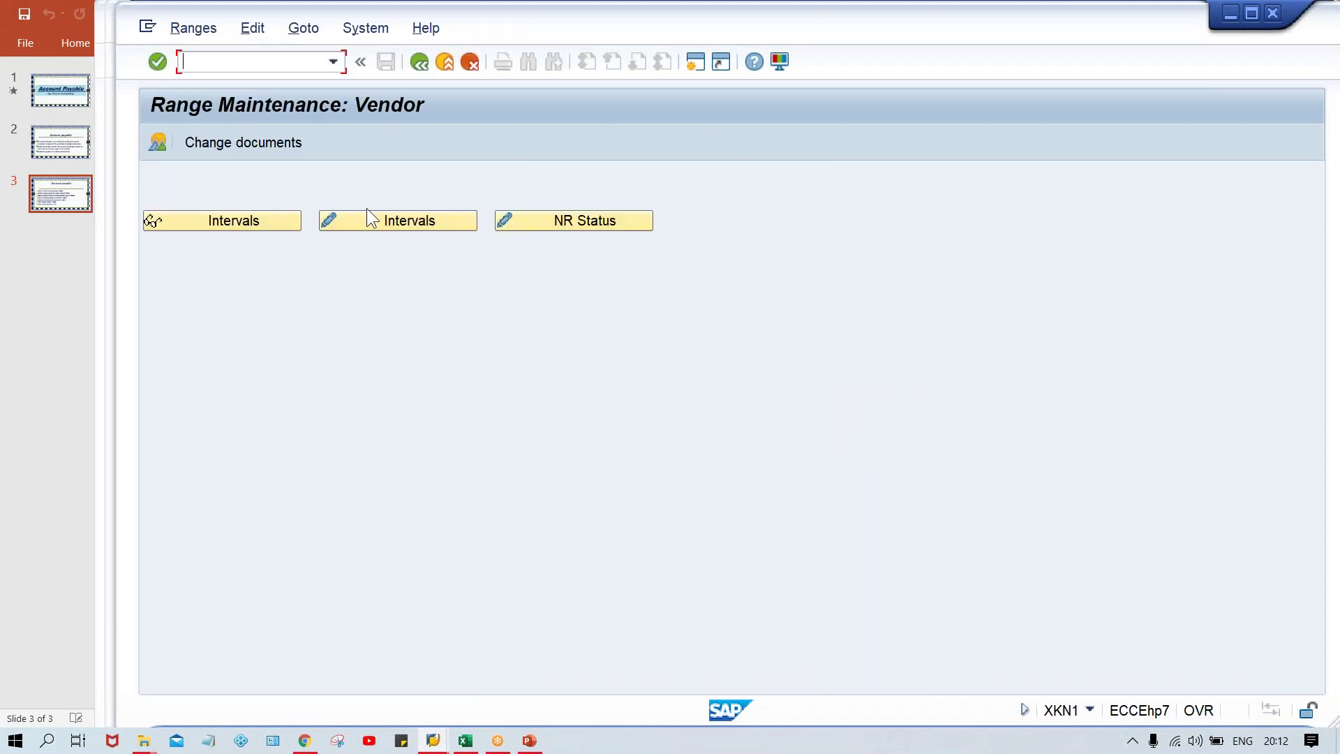
left_click(383, 217)
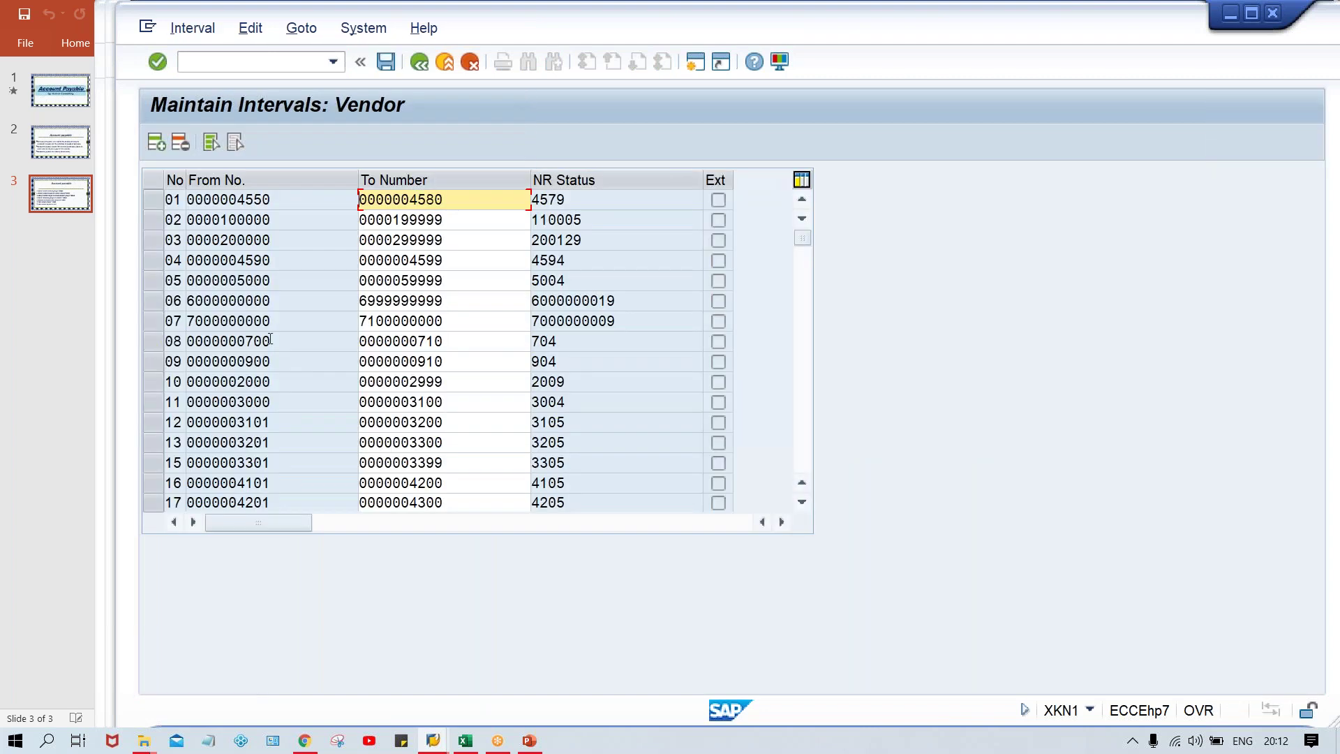
left_click(801, 449)
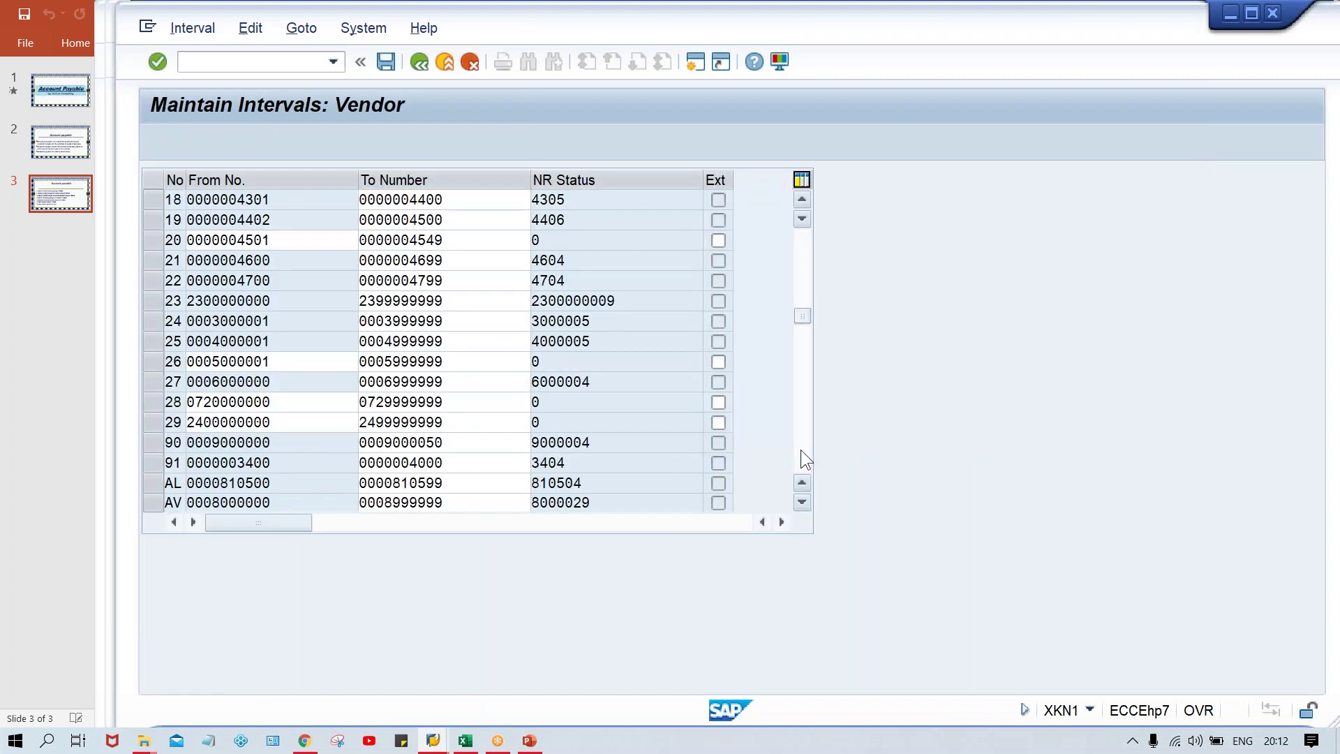
left_click(802, 449)
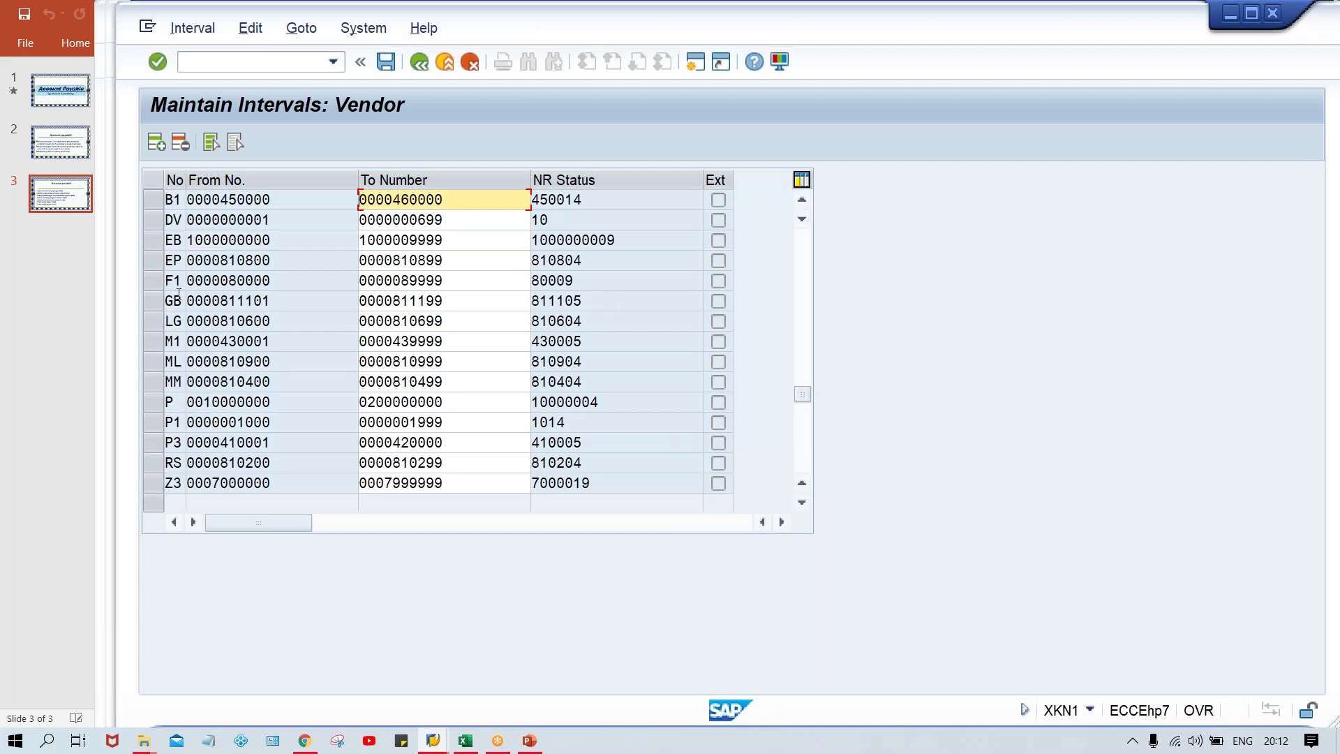
left_click(154, 422)
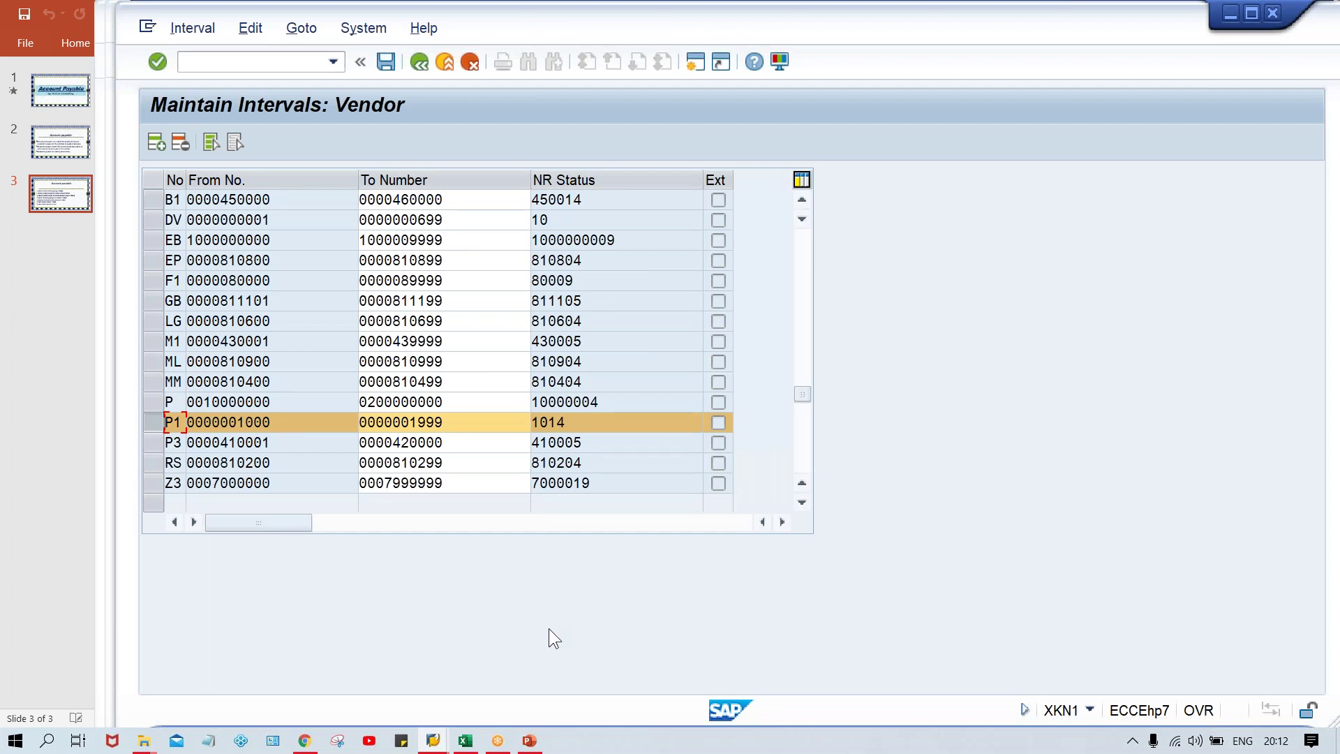
Step: Switch to PowerPoint and review the transaction list on the Account payable slide
key("alt+Tab")
key("alt+Tab")
key("alt+Tab")
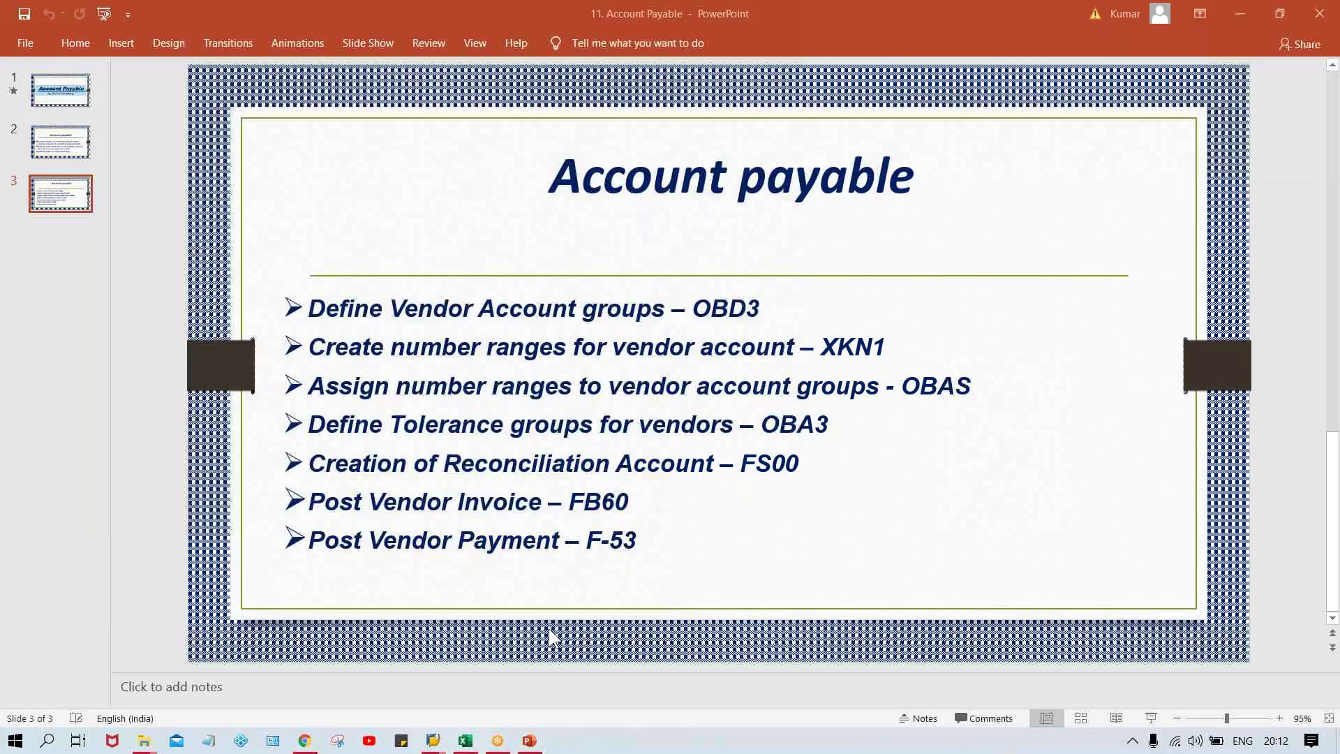
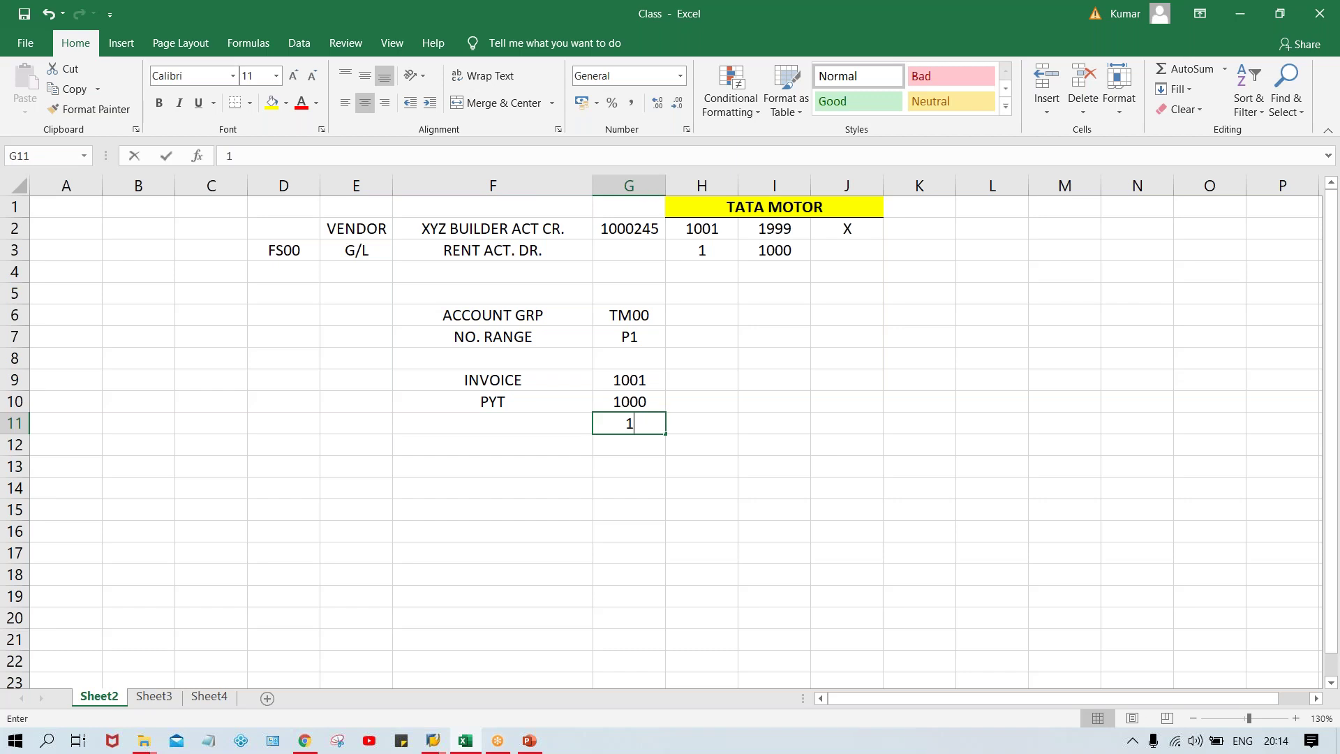
Step: In the Excel sheet, enter 1 in cell G11 below the invoice and payment amounts, and compare it with the invoice amount
key("Return")
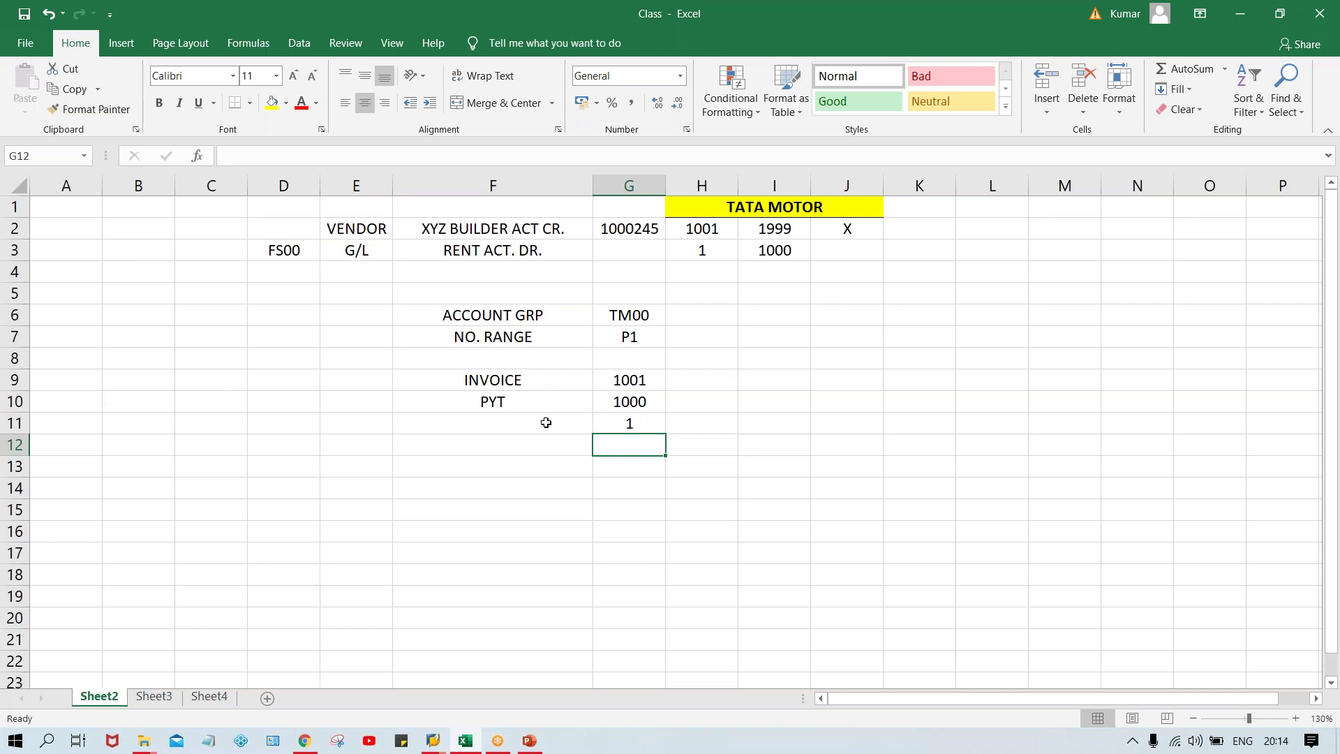
left_click(628, 423)
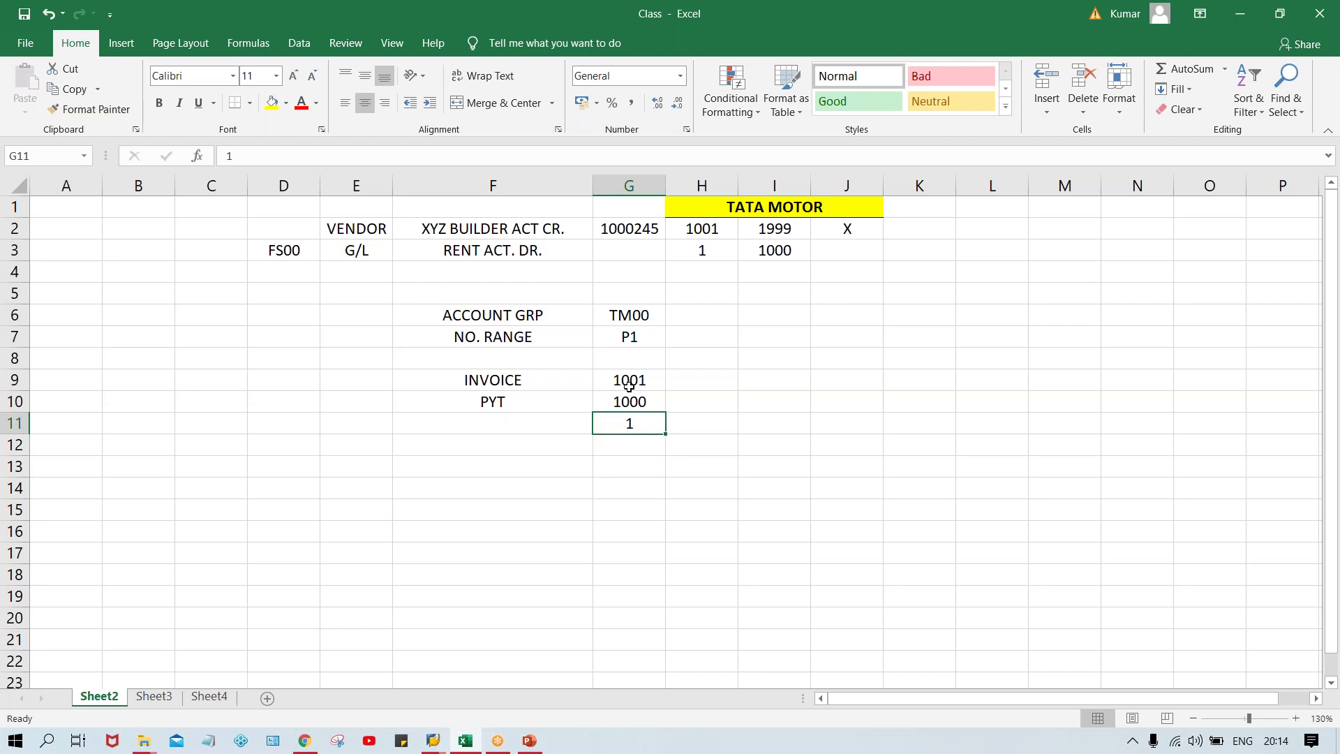
left_click(629, 386)
left_click(629, 423)
Step: Check the PowerPoint slide for the vendor tolerance group transaction, then return to SAP and open OBA3 in a new session
left_click(531, 743)
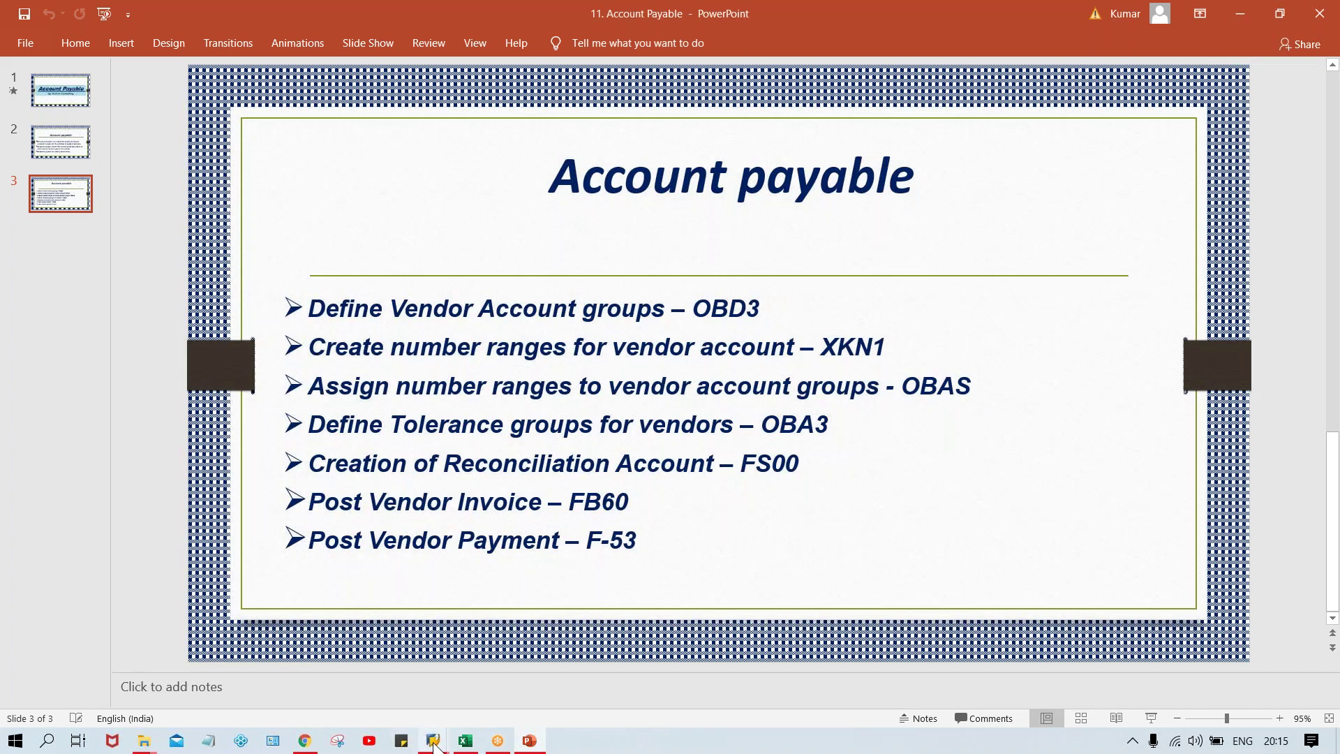
mouse_move(432, 741)
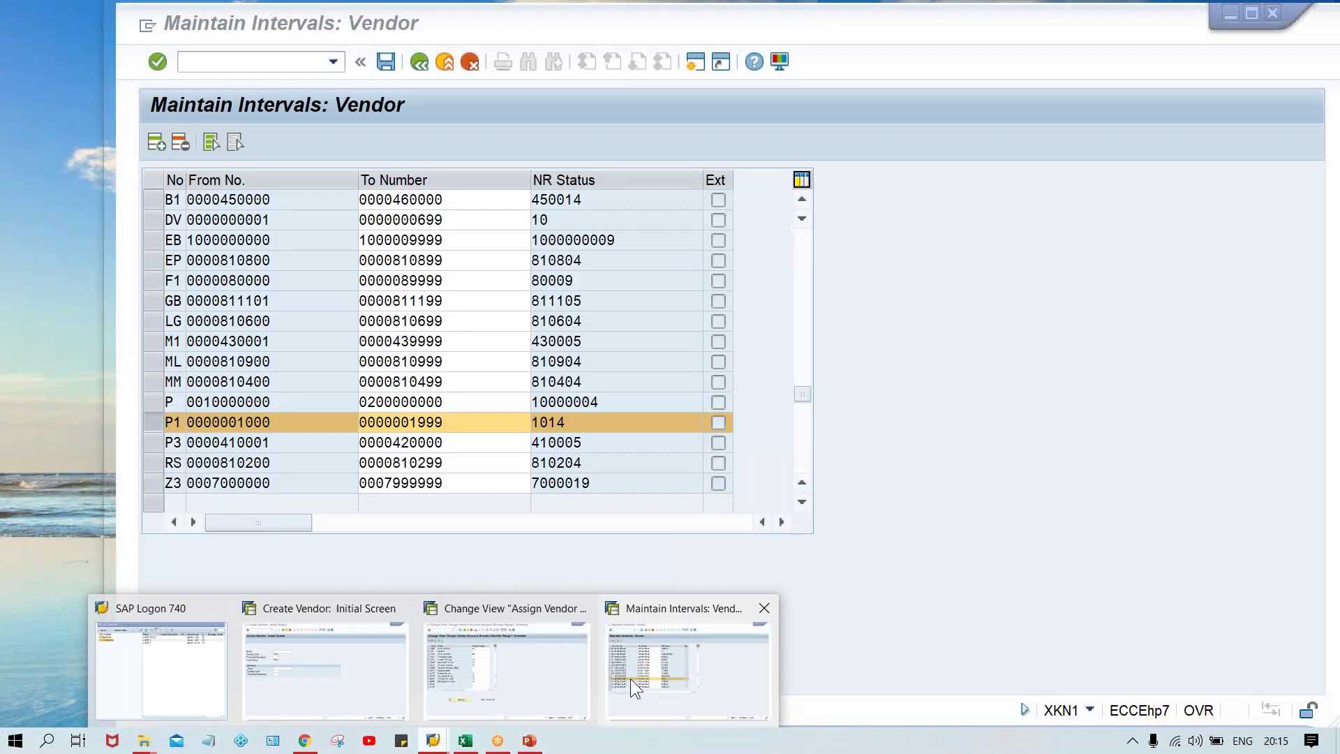
left_click(631, 678)
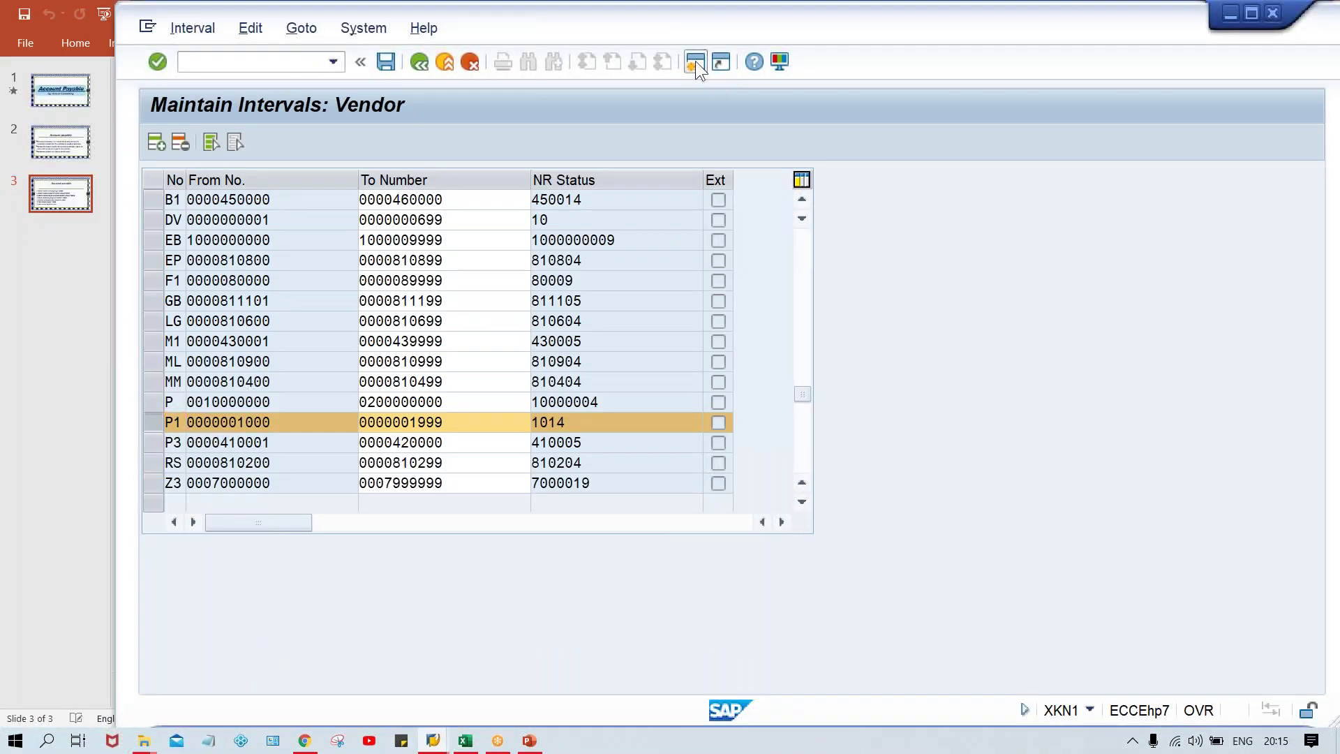
left_click(695, 61)
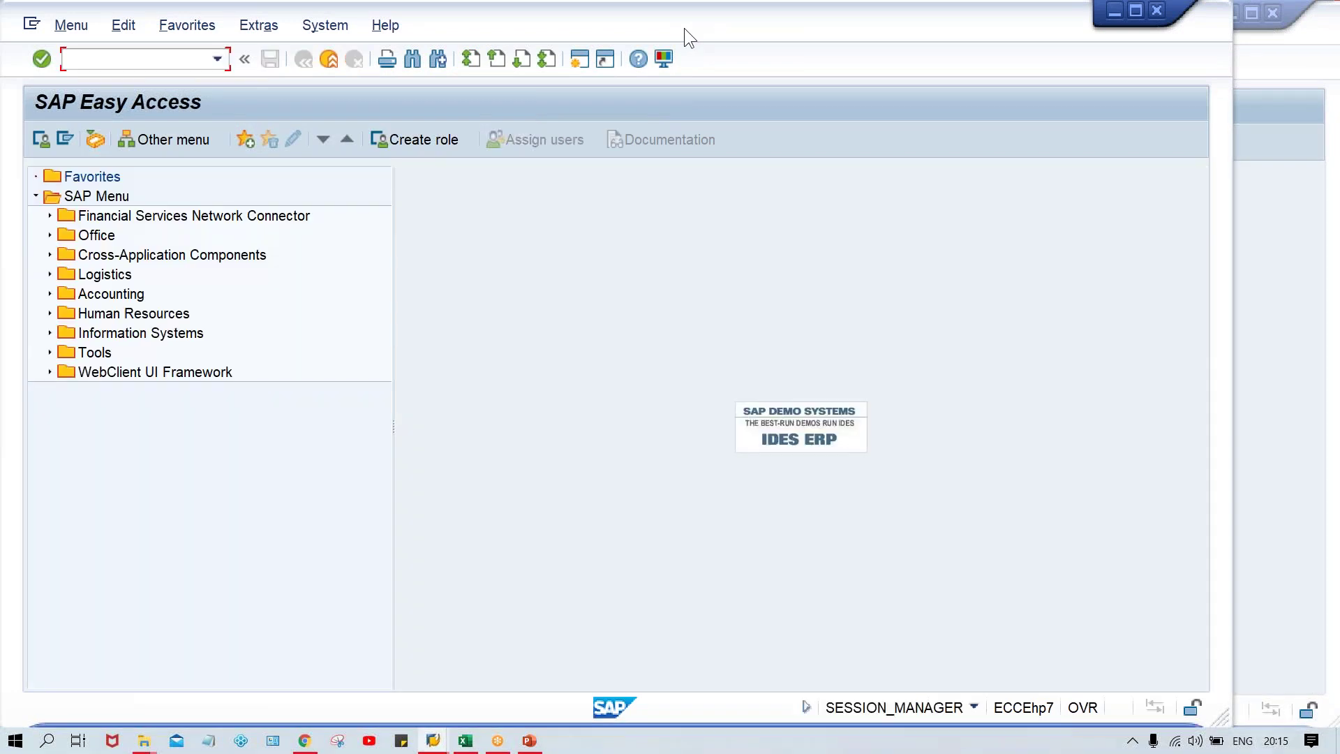
left_click_drag(696, 28, 808, 27)
left_click(206, 59)
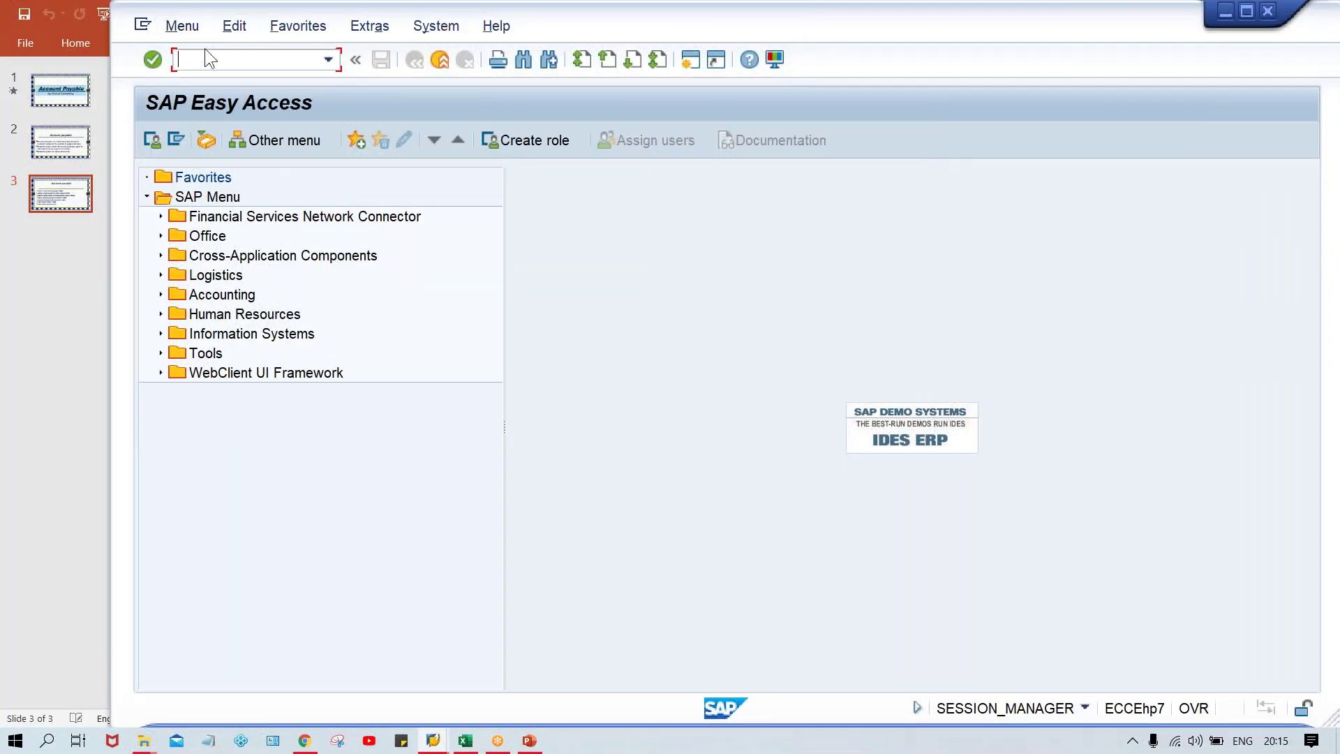
type("OBA3")
key("Return")
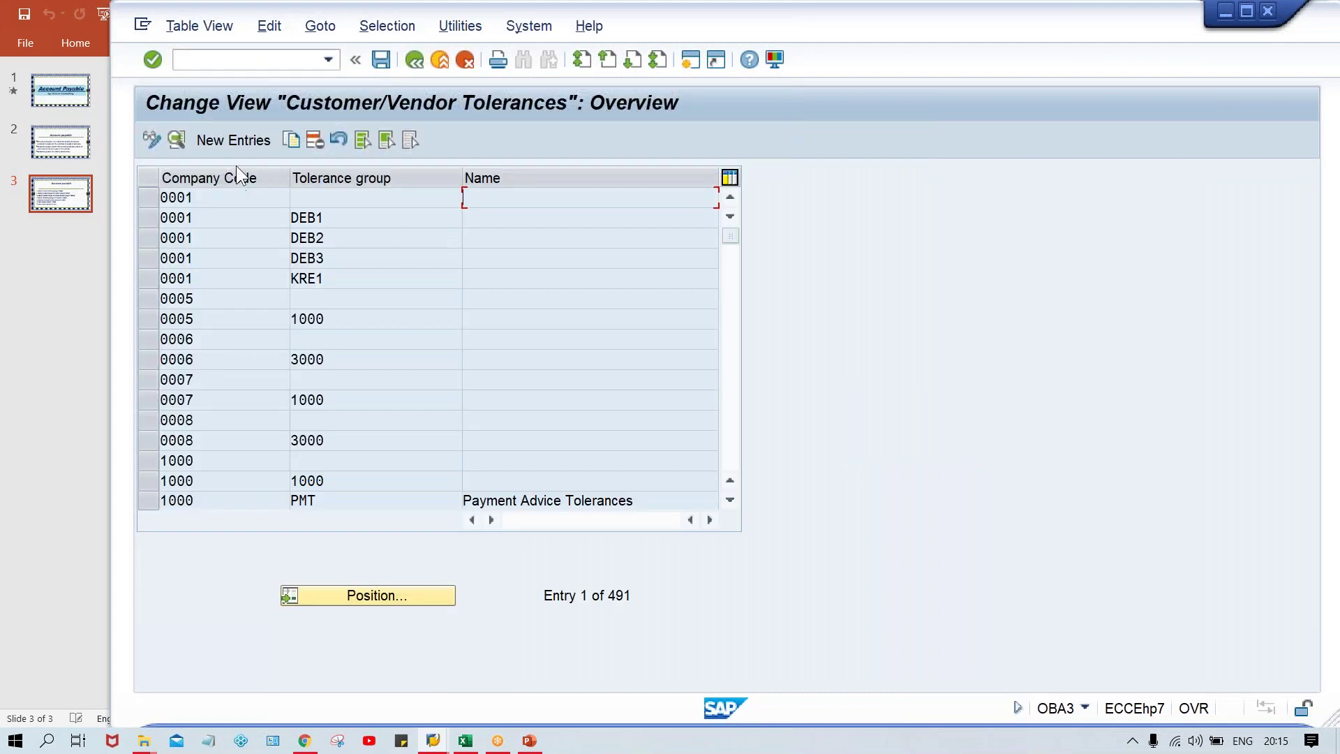
Step: Create a new tolerance entry for company code TM00 with the description TATA MOTOR, leaving the tolerance group and grace days empty
left_click(236, 137)
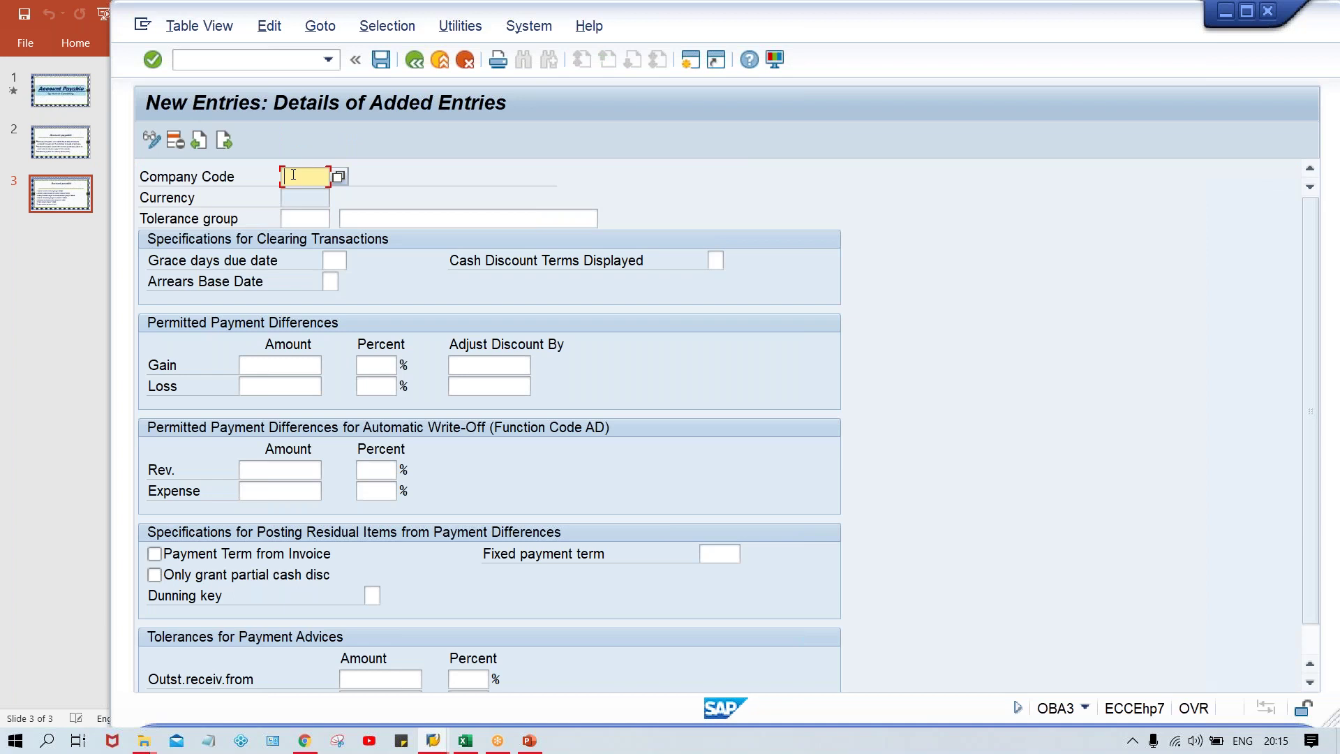
type("TM000")
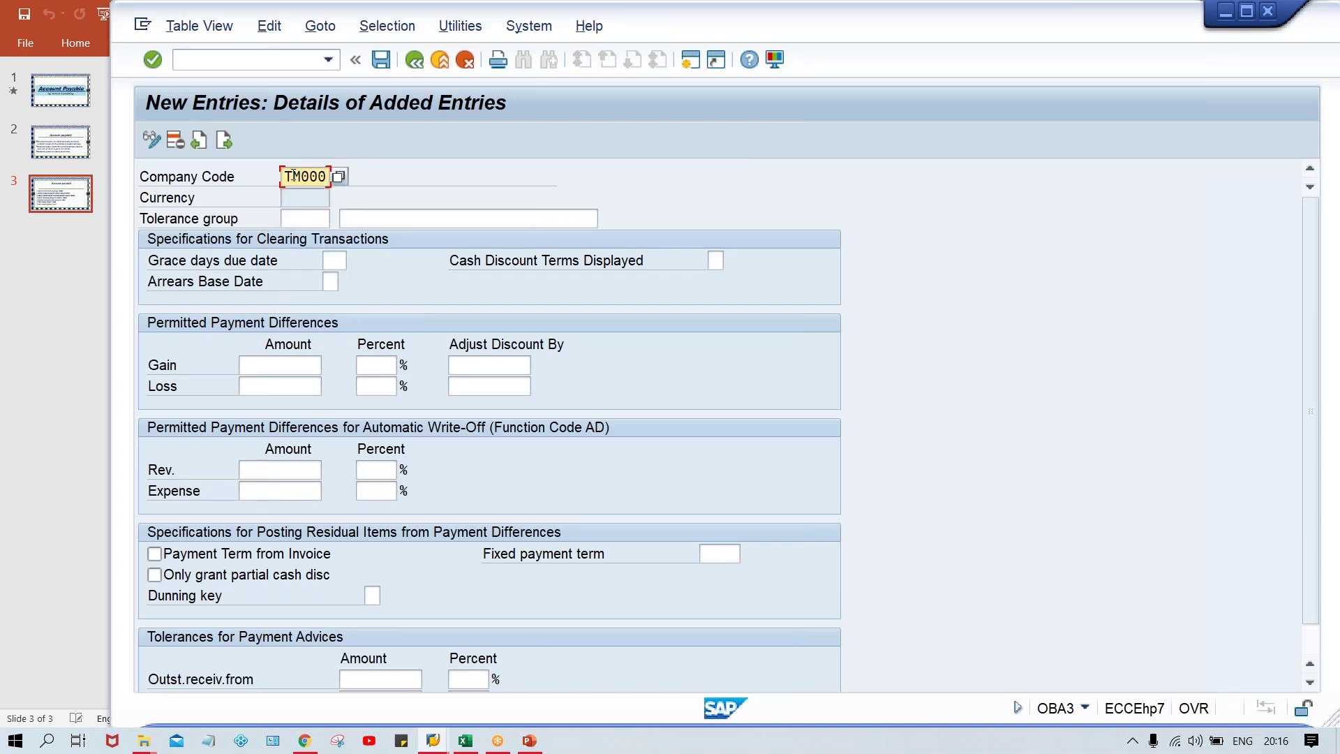
key("BackSpace")
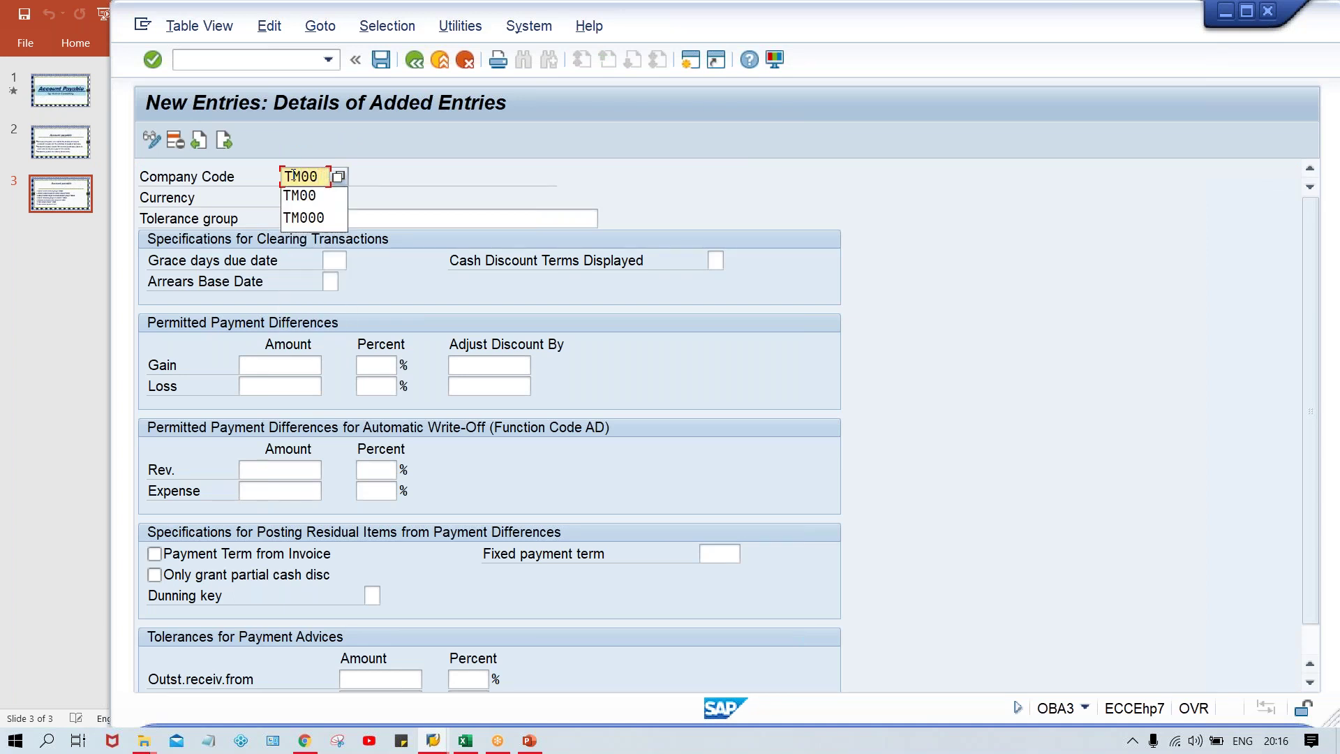
key("Escape")
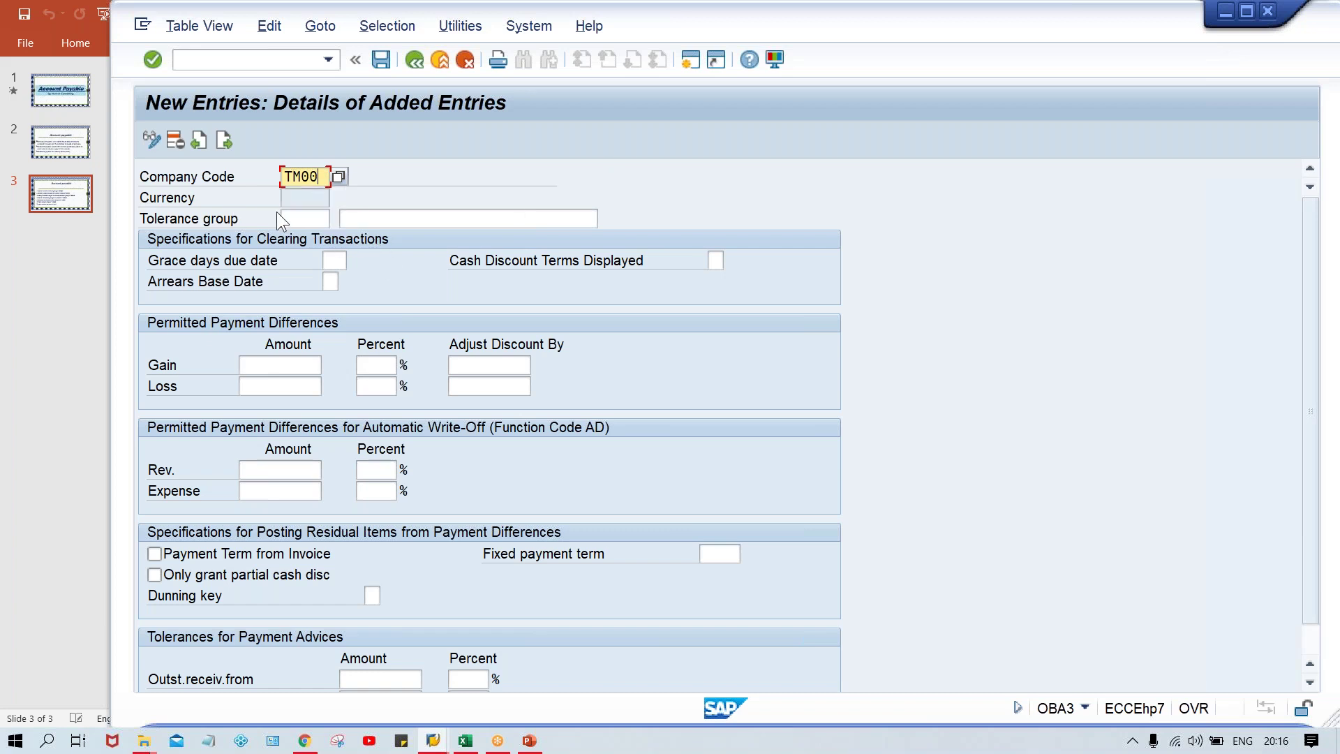
left_click(303, 220)
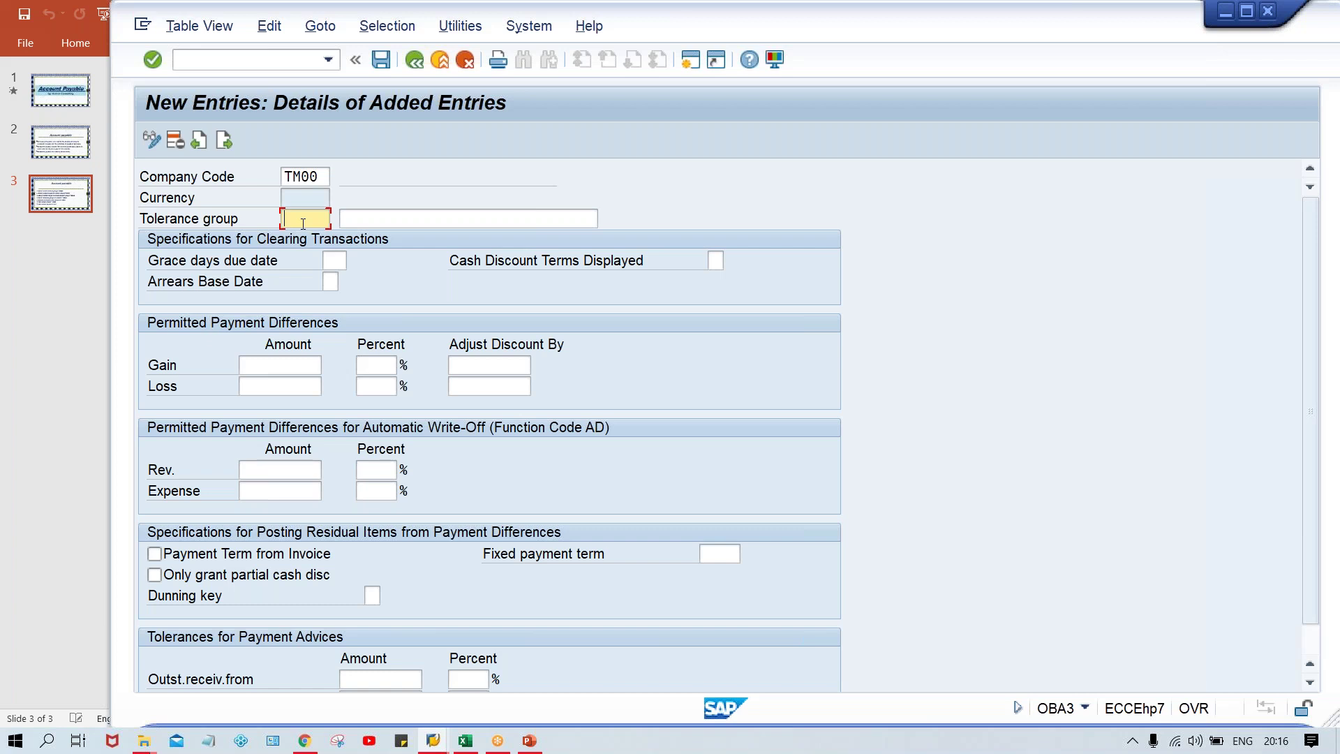
key("Tab")
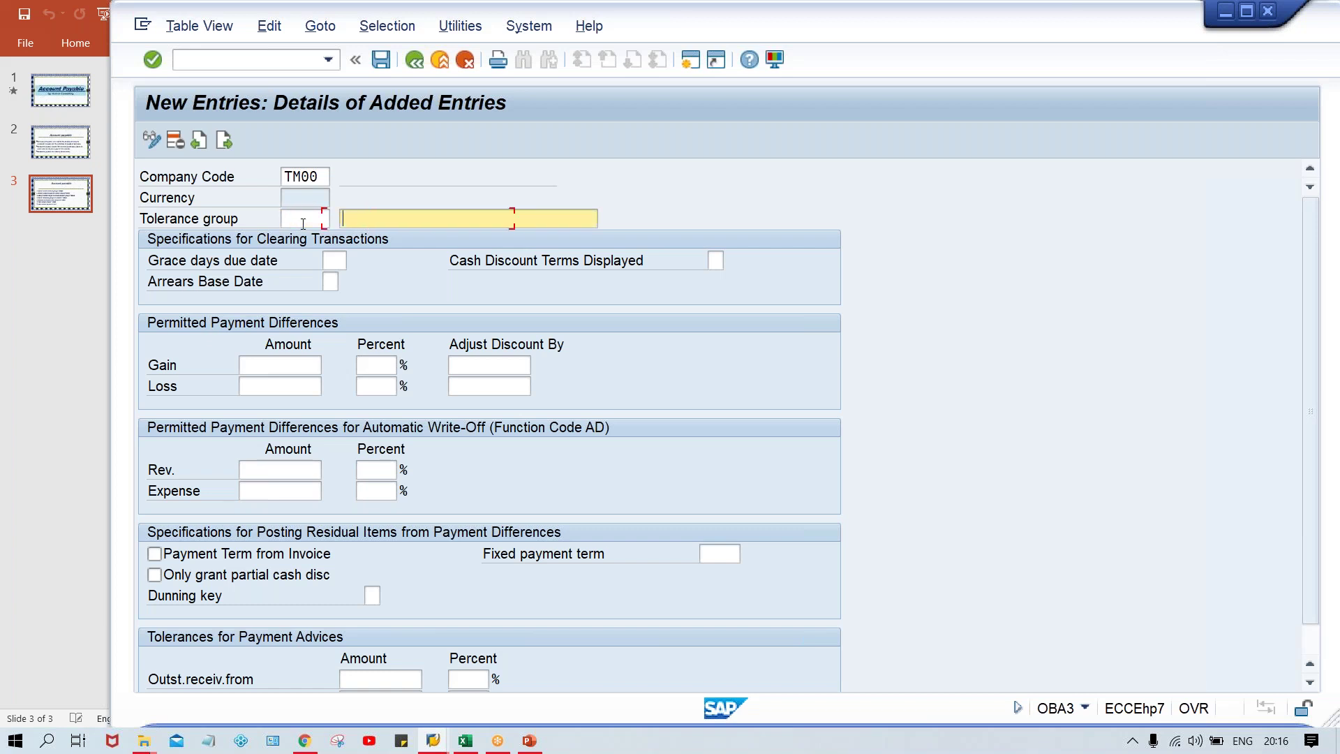
type("T")
key("Down")
key("Return")
left_click(336, 264)
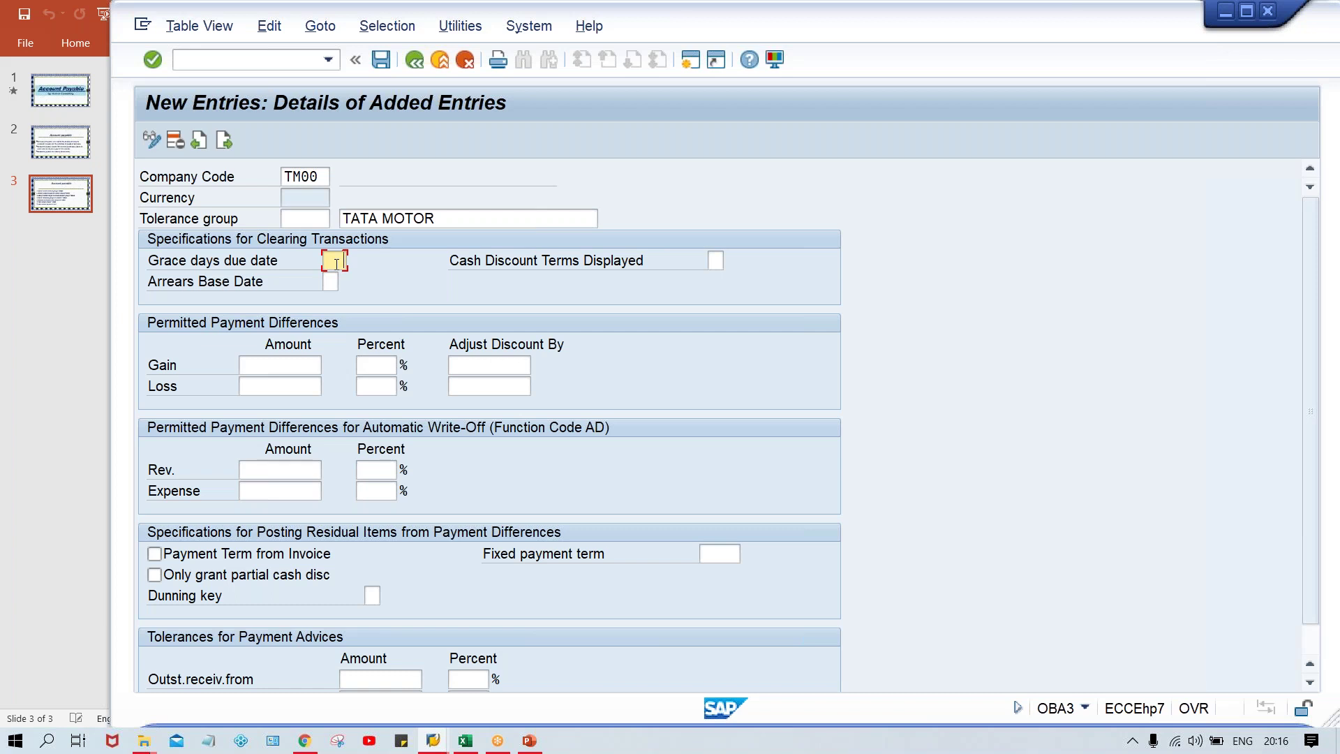
Step: Set the permitted payment difference amounts to 10 for both gain and loss, and save the tolerance entry
left_click(277, 369)
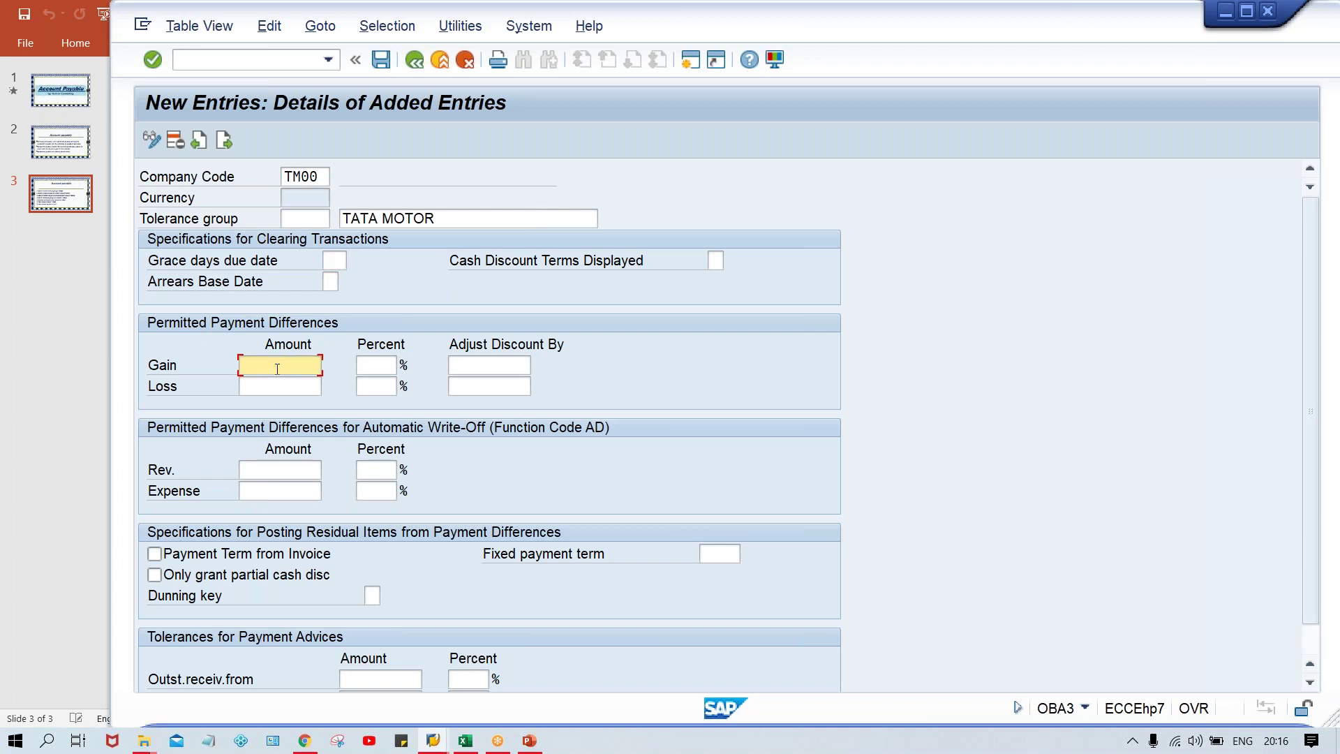
type("10")
key("Down")
type("10")
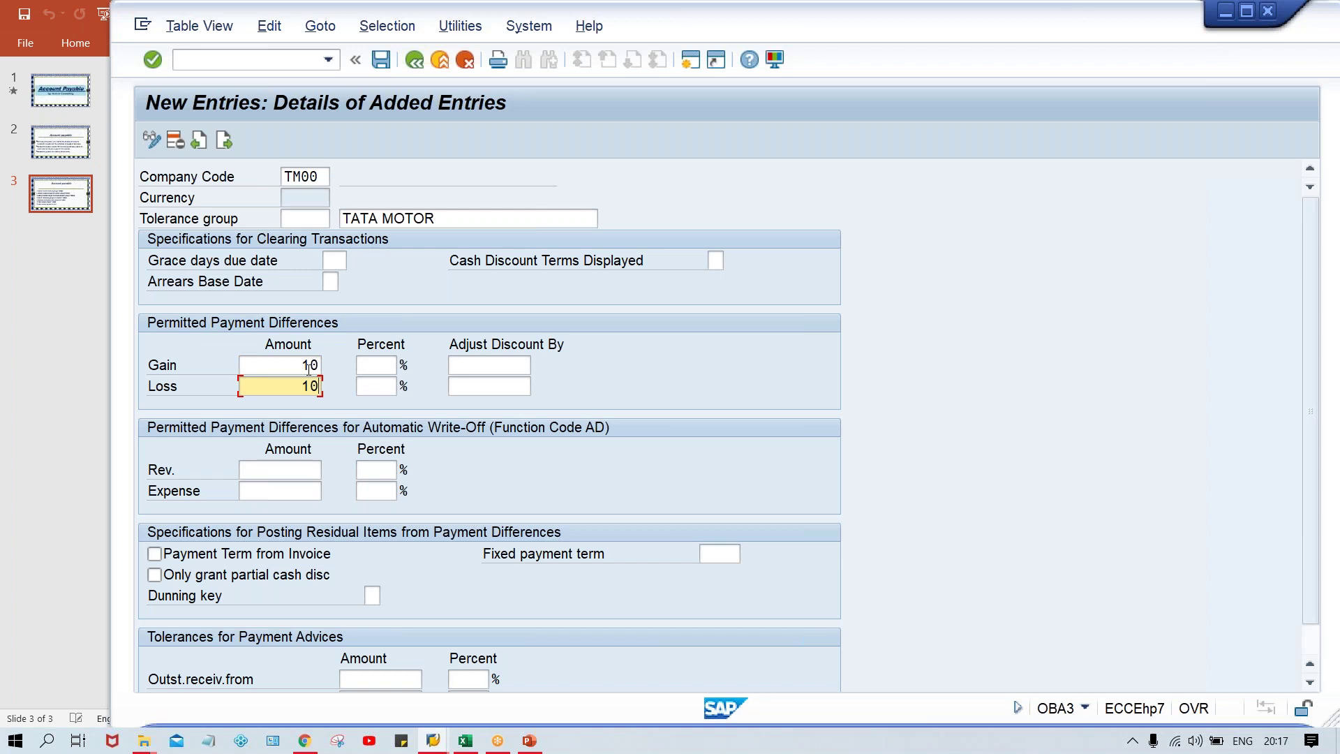
key("Return")
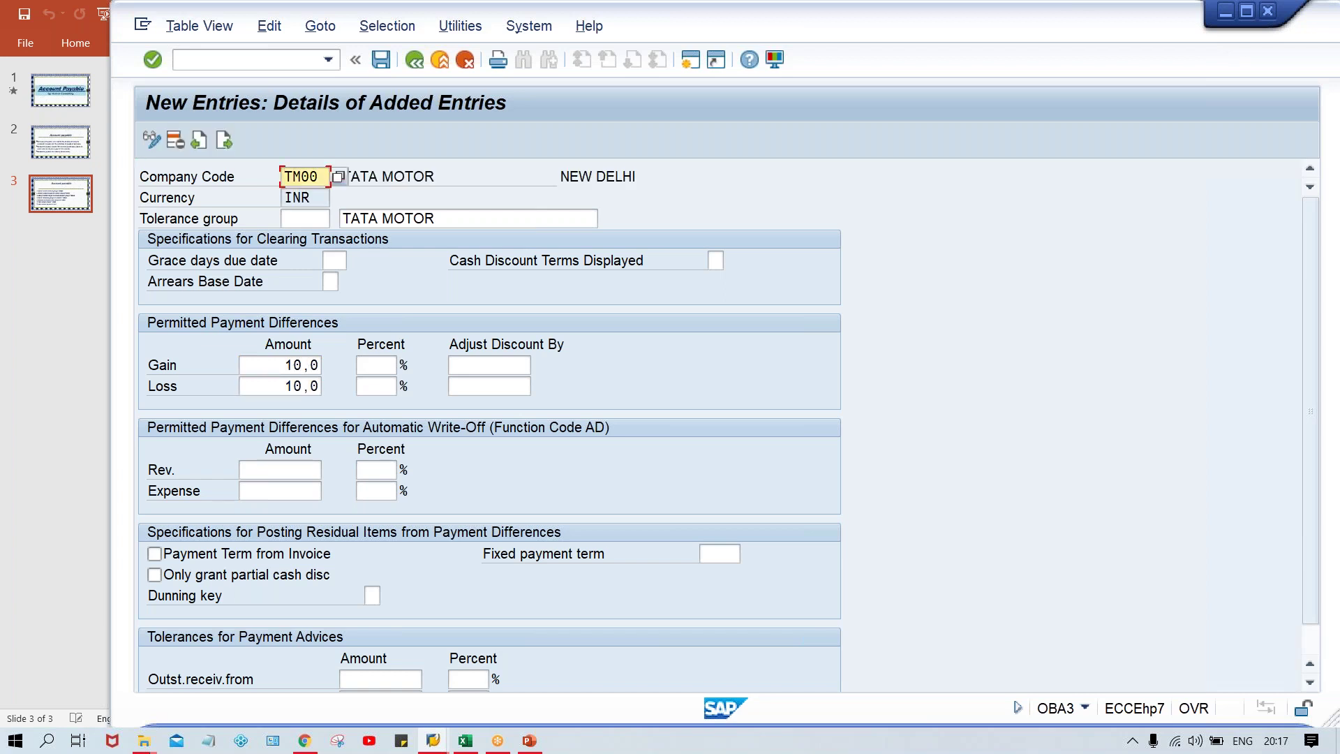
key("ctrl+s")
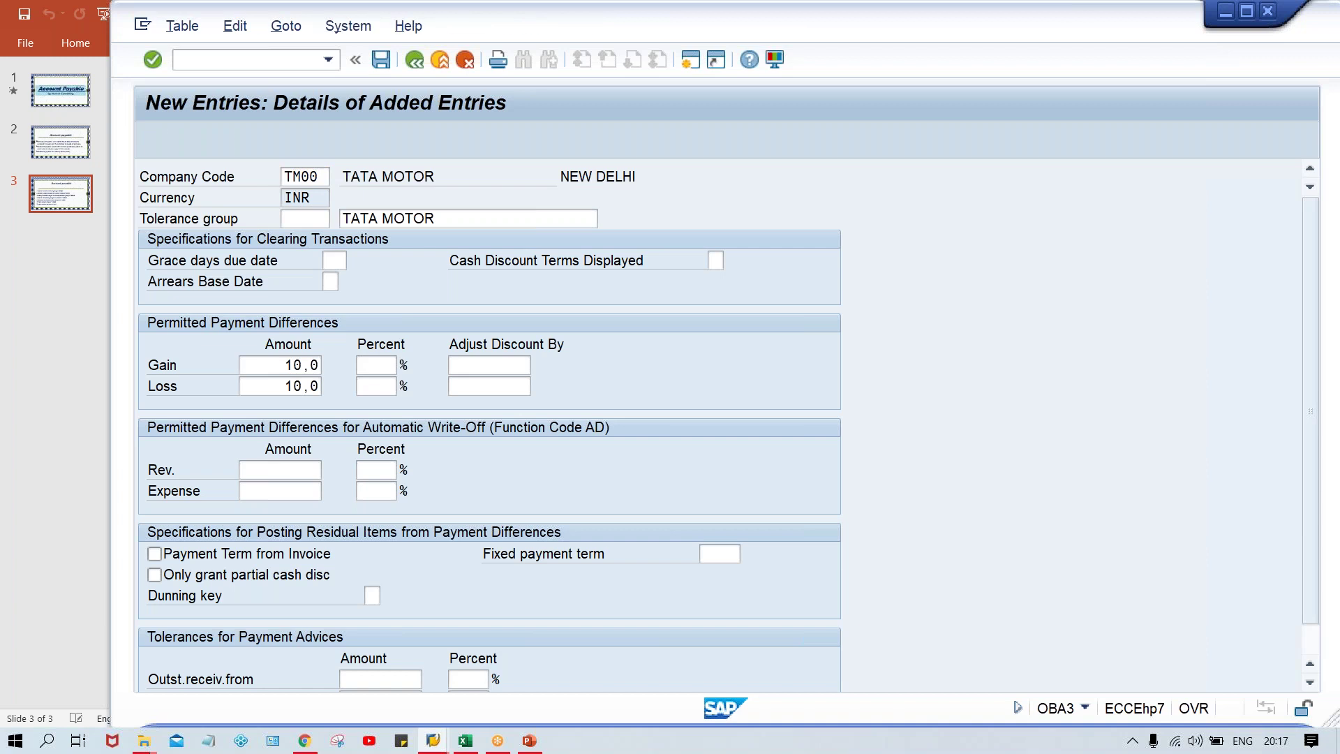
key("Return")
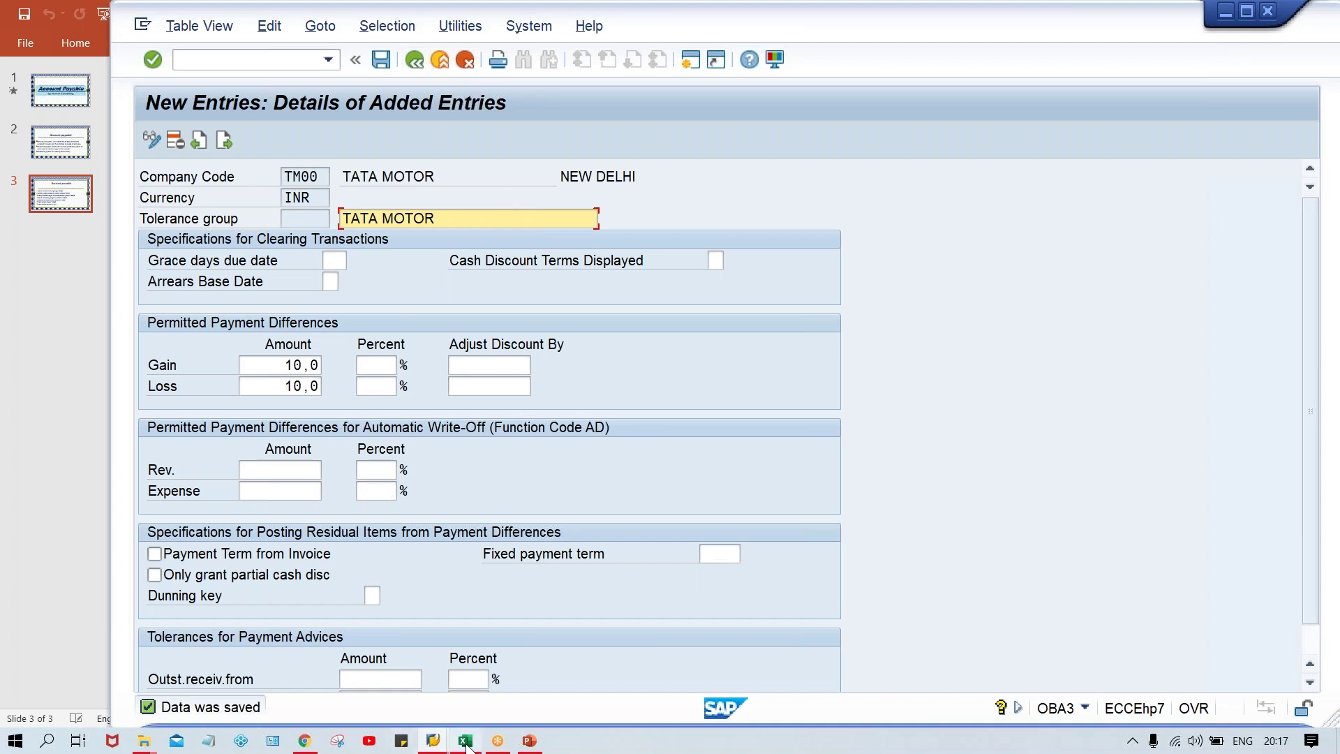
Step: Switch to the Excel sheet, review the invoice and payment amounts, and label the difference in H11 as GAIN
mouse_move(467, 741)
left_click(470, 681)
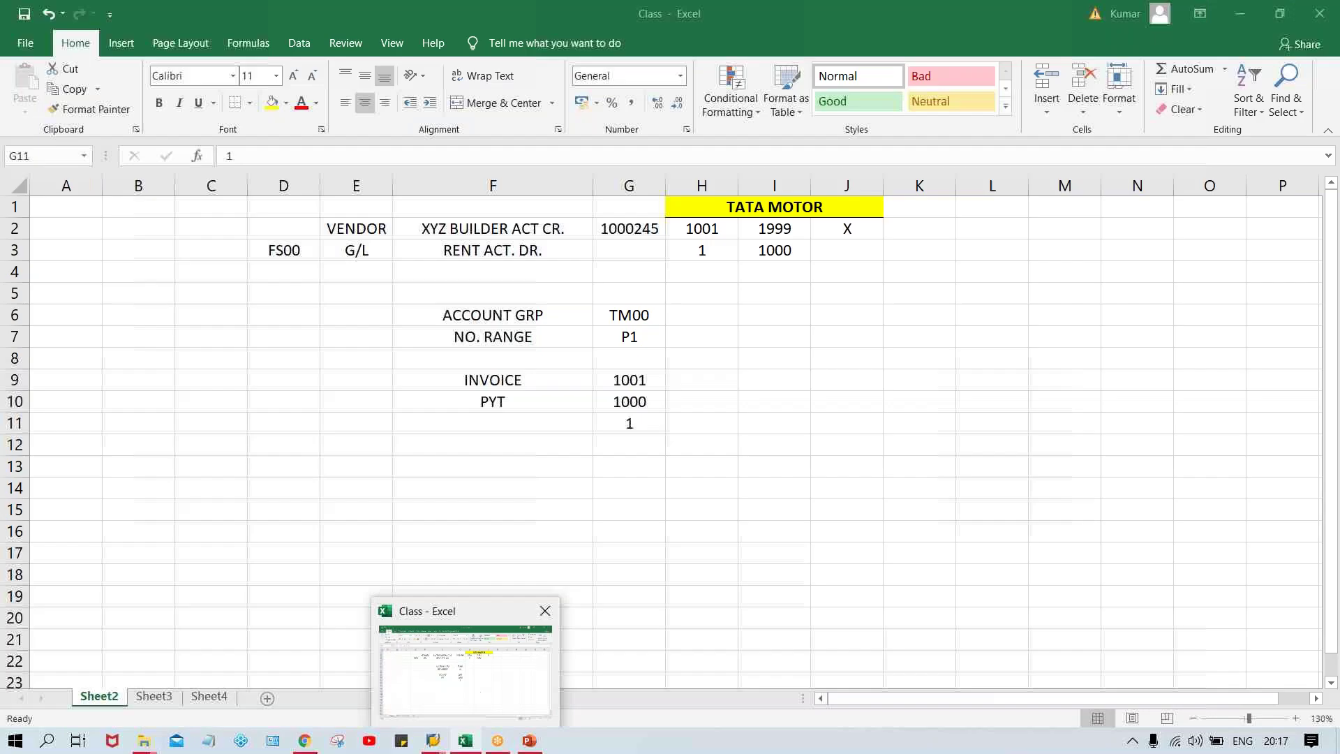
left_click(506, 381)
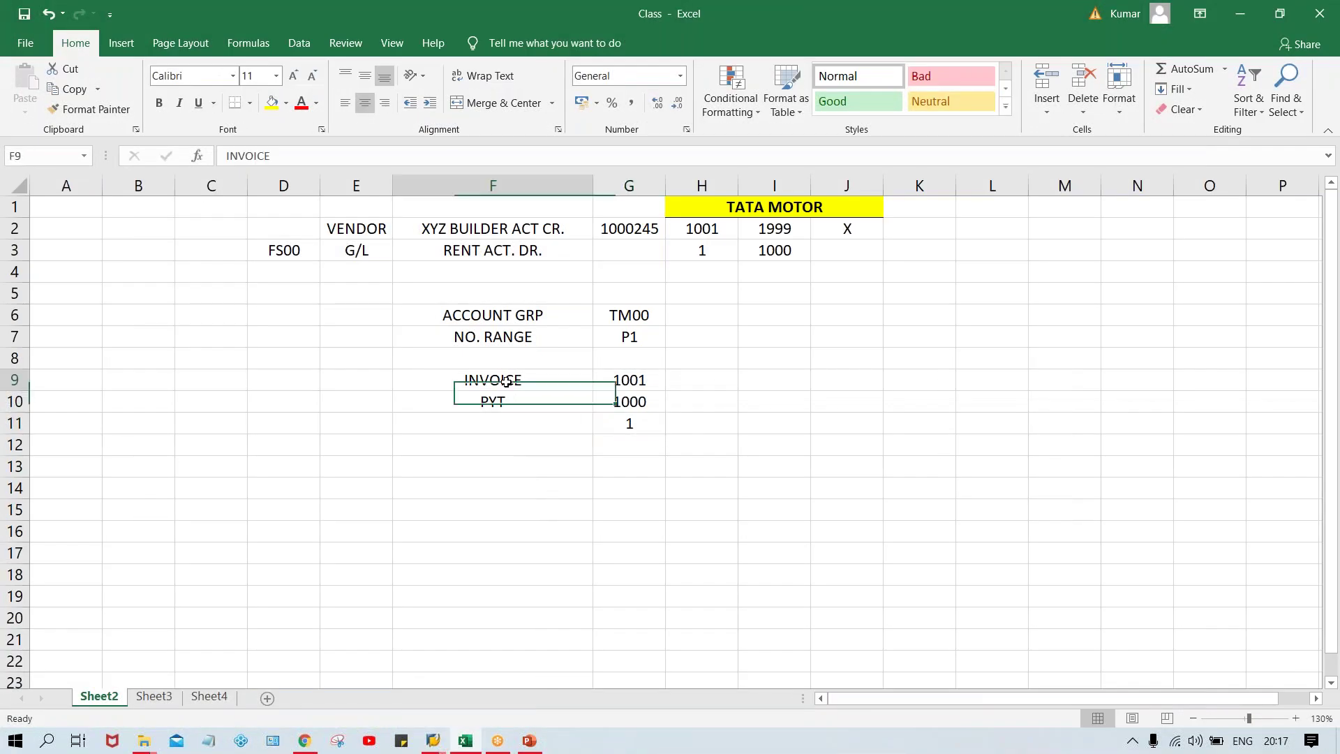
left_click(642, 380)
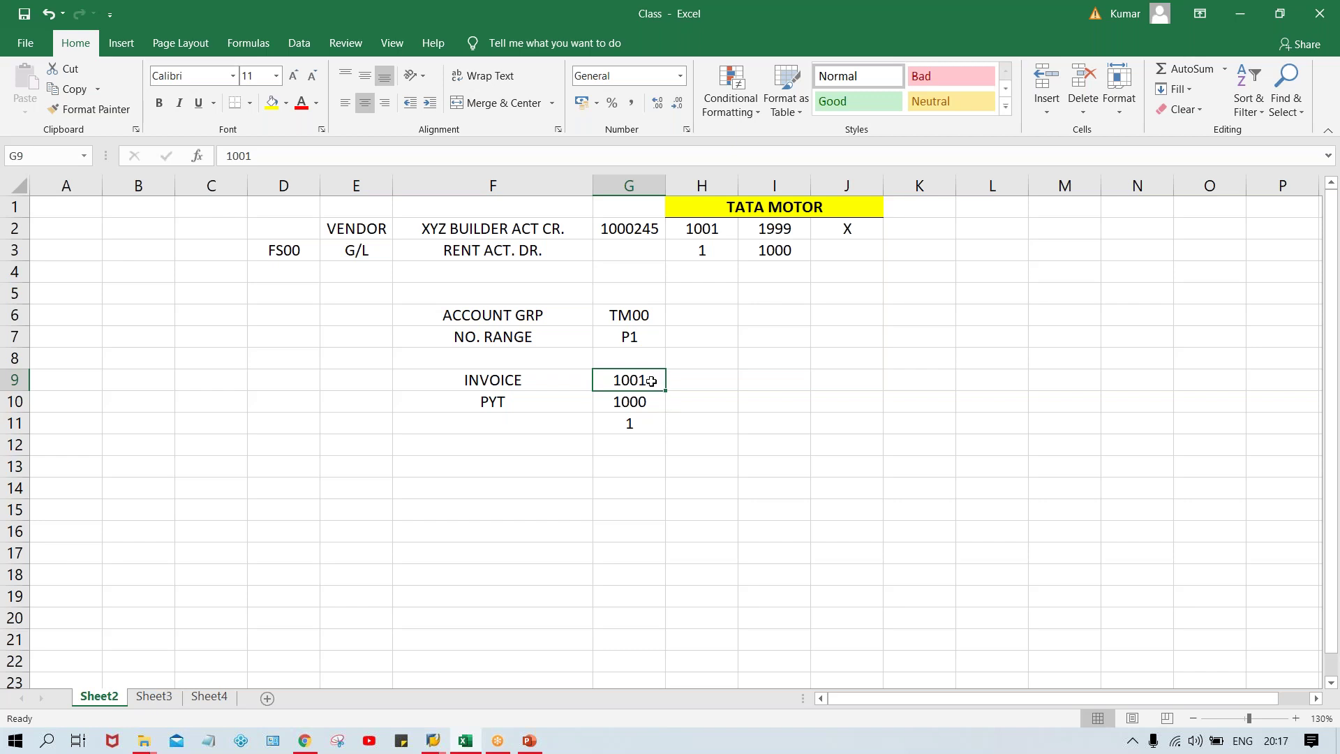
left_click(634, 404)
left_click(639, 427)
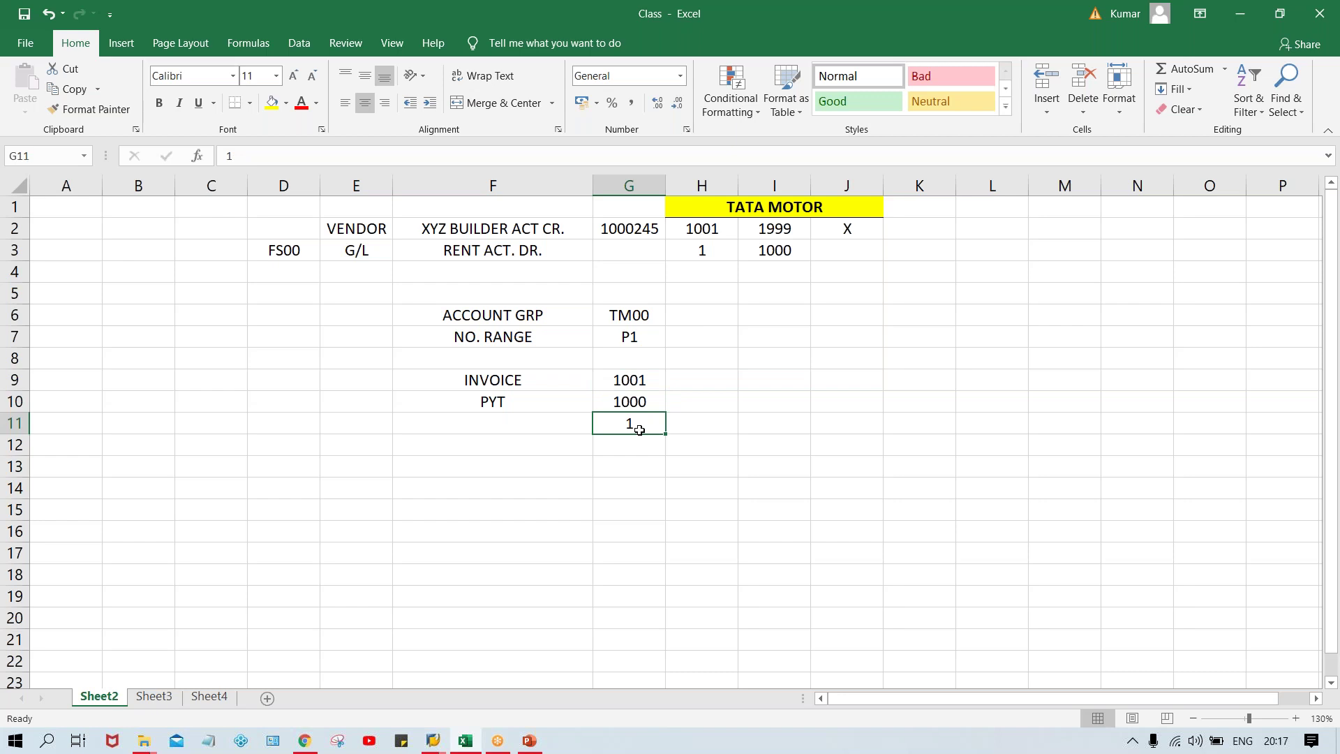
left_click(691, 425)
type("GAIN")
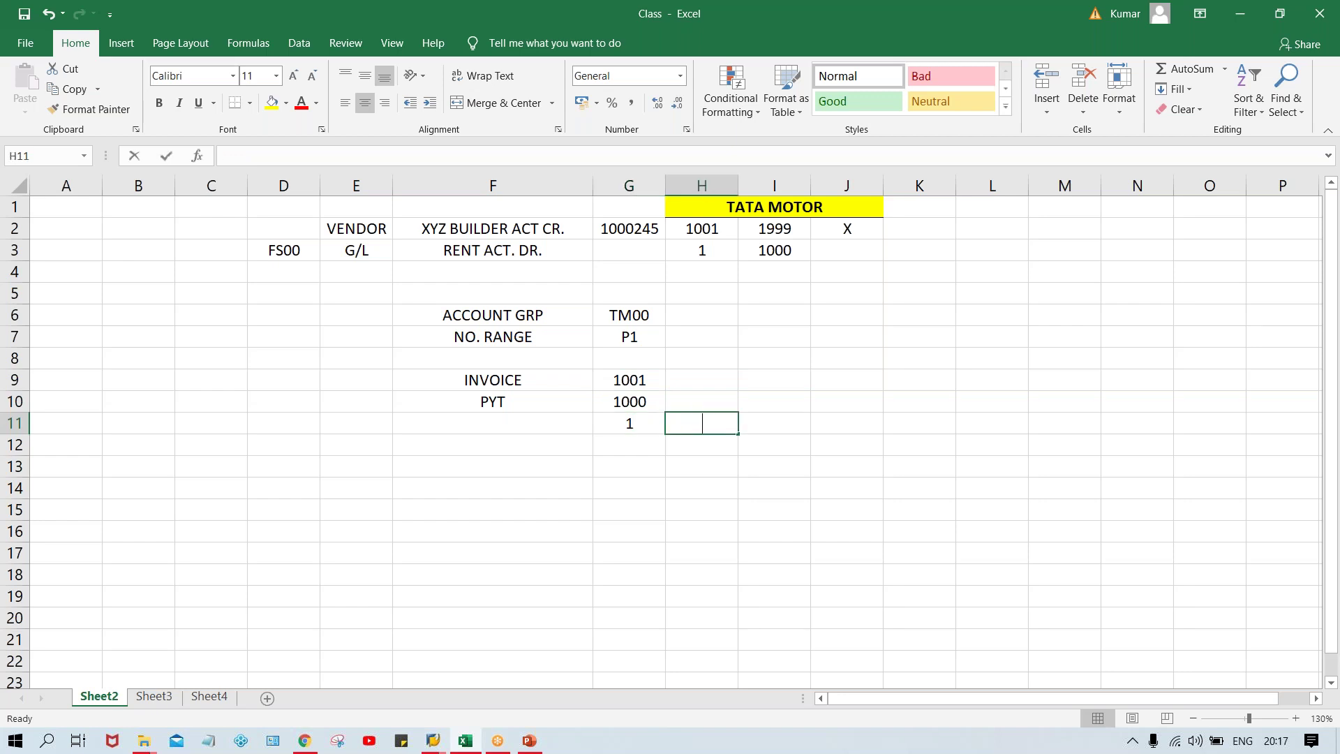
key("Return")
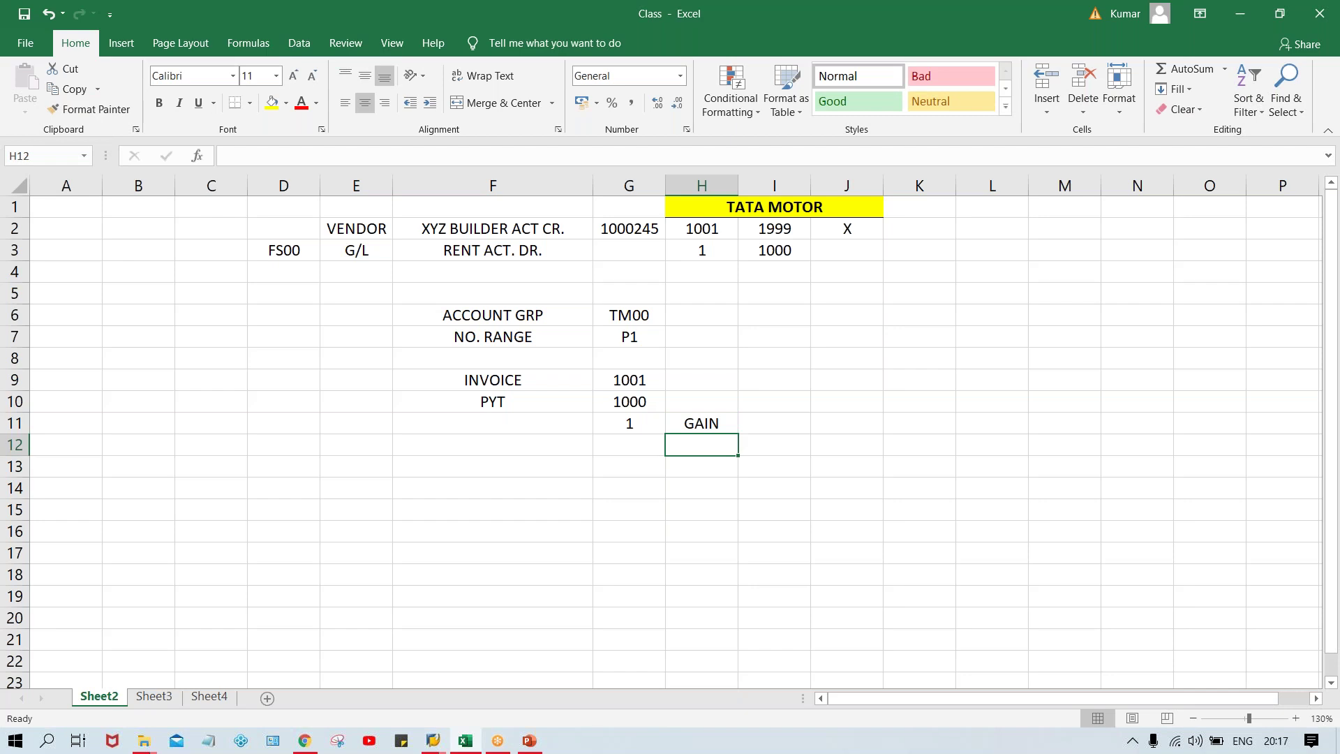
Step: Set the invoice amount in G9 to 999, then enter the difference 1 in G12 with the label LOSS in H12
left_click(629, 382)
type("999")
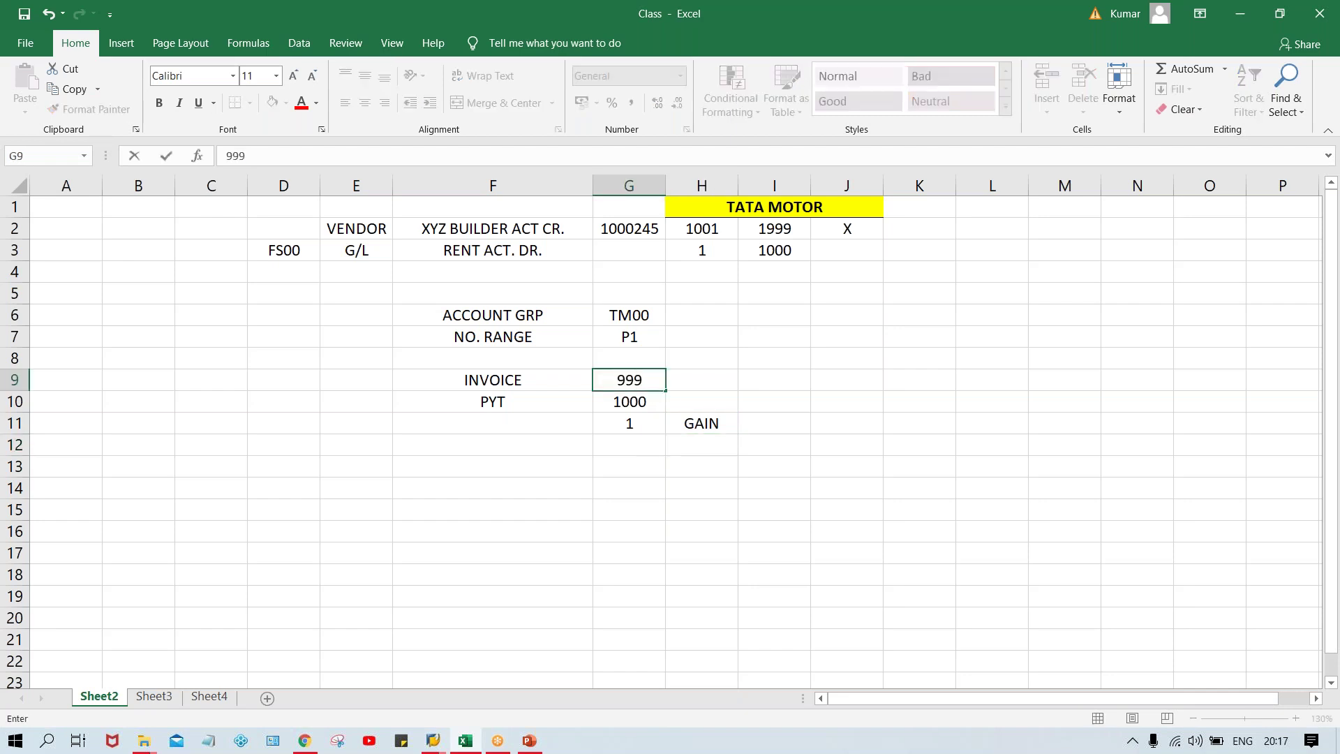
left_click(646, 447)
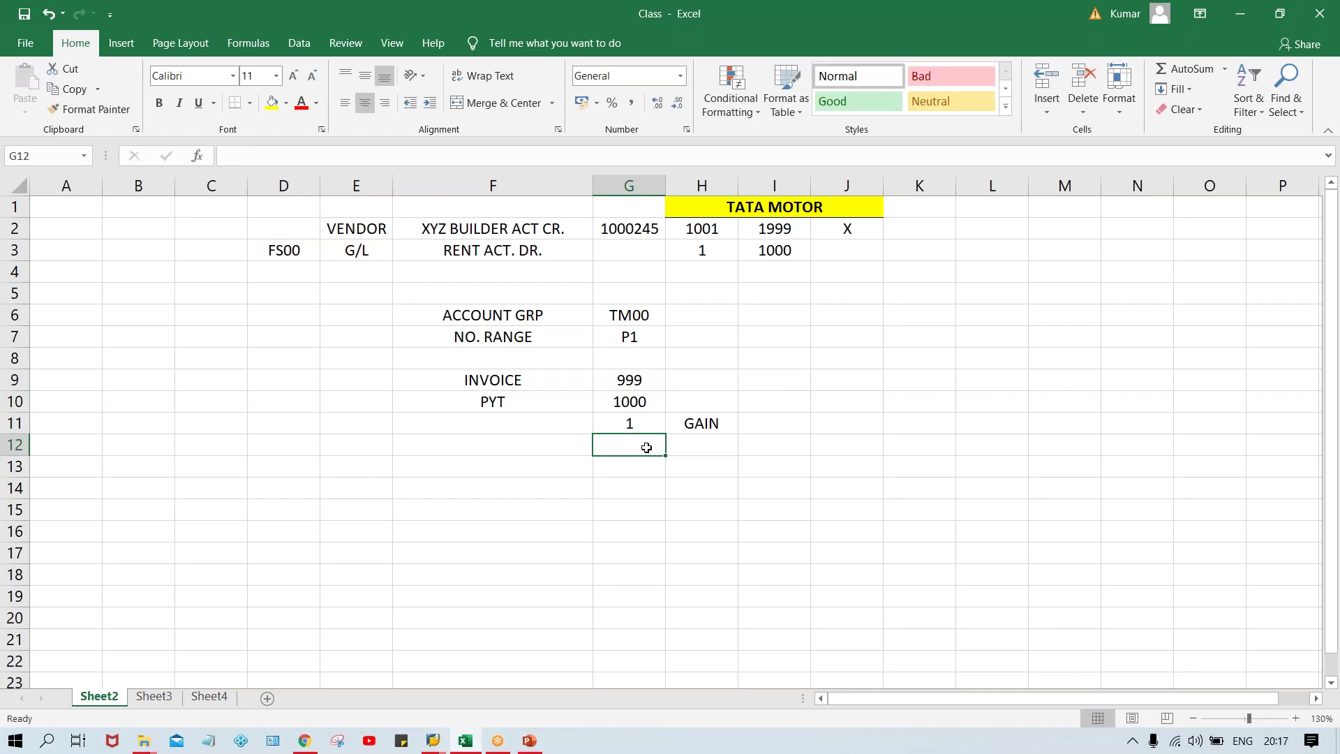
type("1")
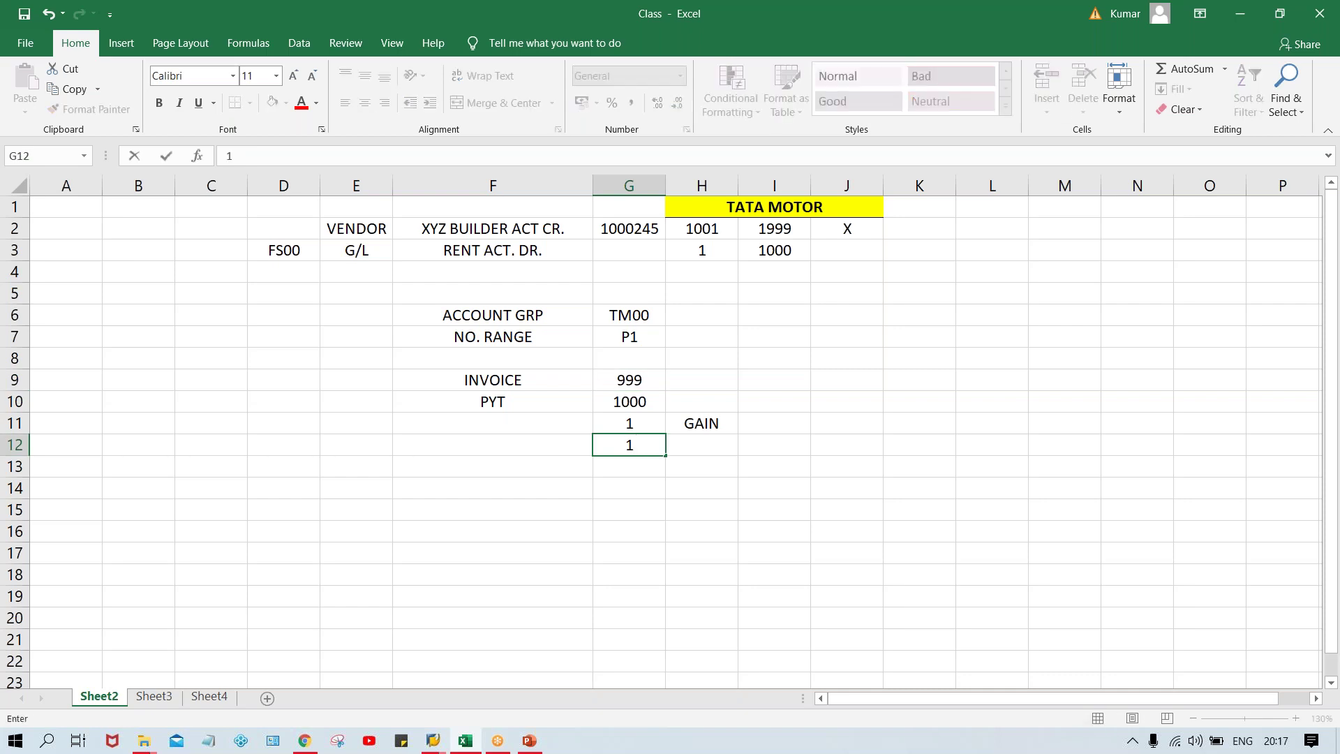
left_click(712, 450)
type("LOSS")
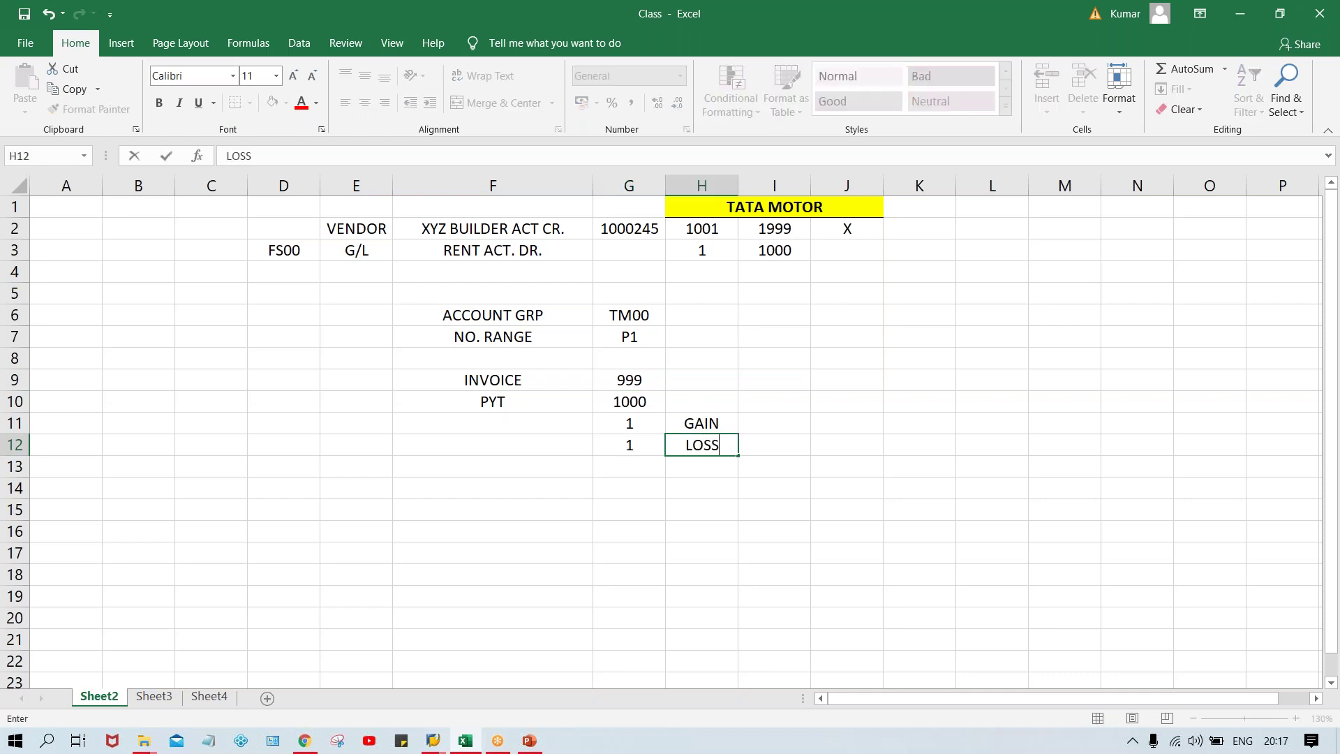
key("Return")
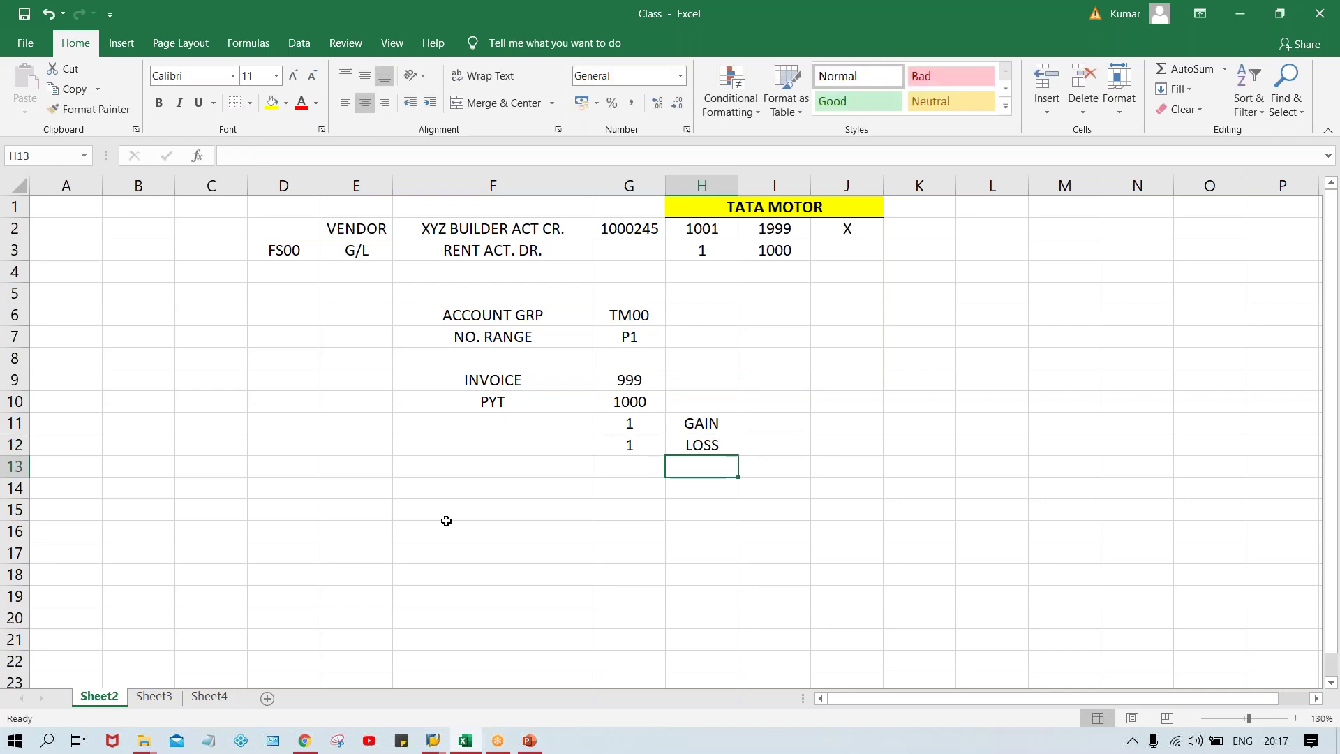
Step: Check the PowerPoint slide's accounts payable steps, then return to Excel and clear the labels in H10:H13
mouse_move(528, 744)
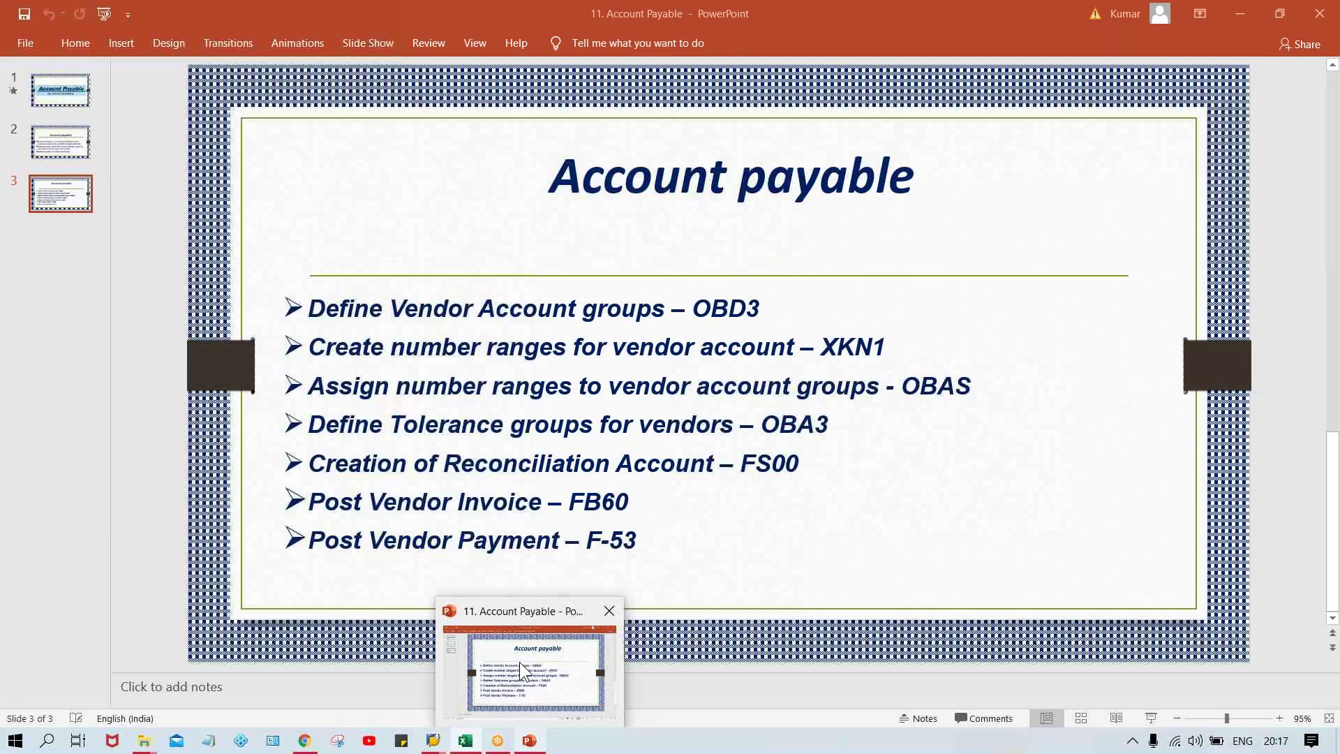
left_click(519, 662)
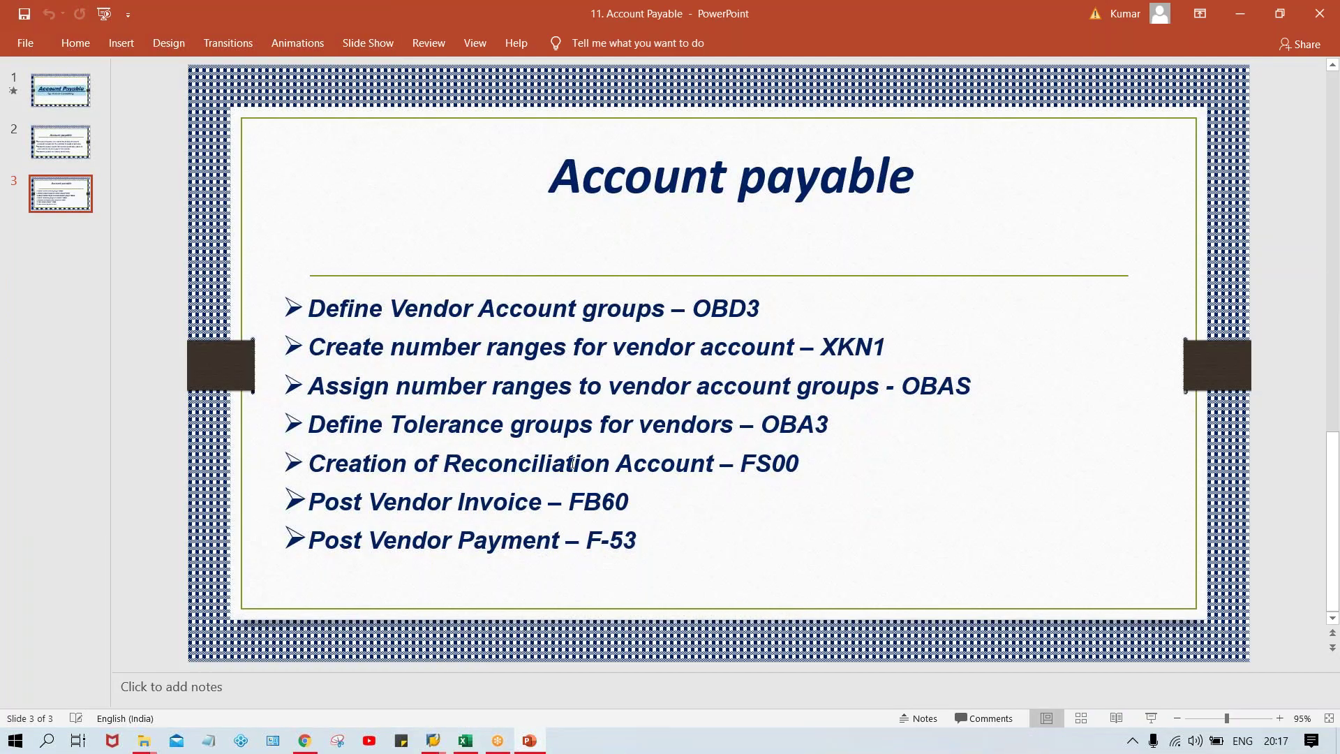
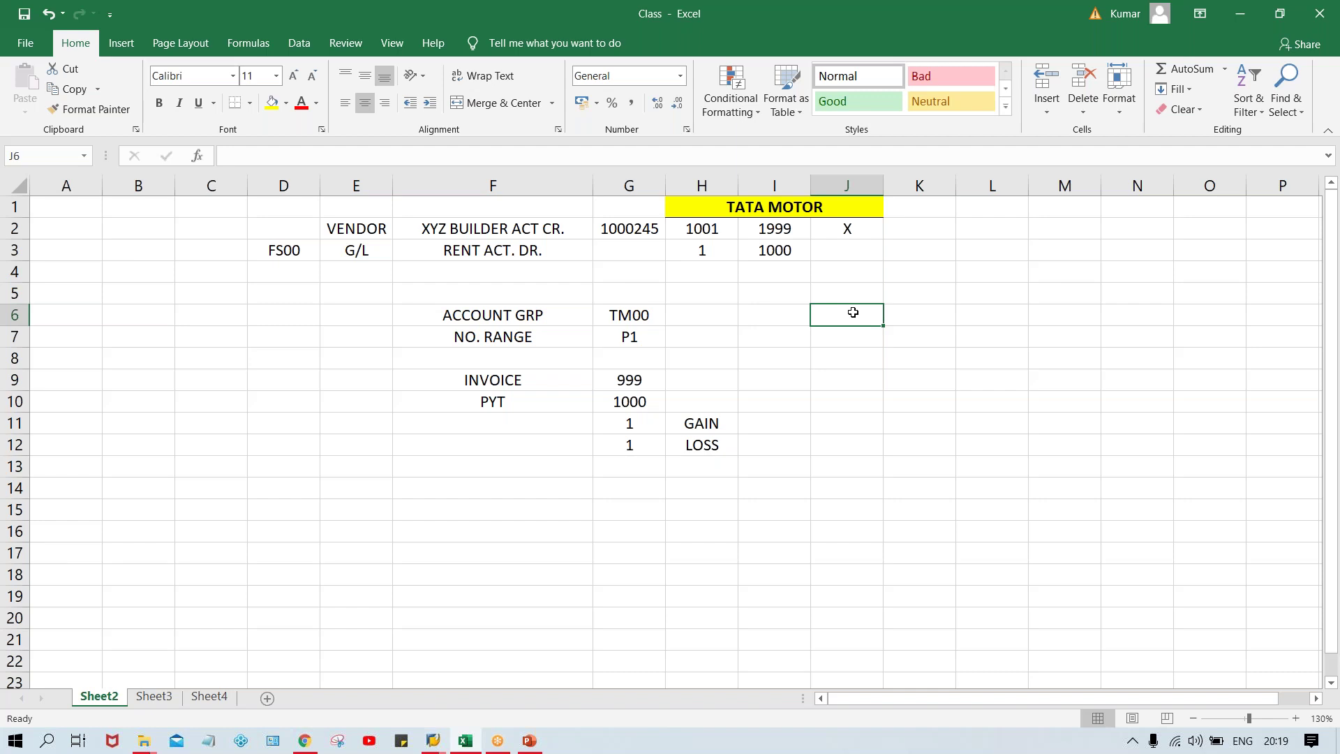
key("Right")
key("Up")
left_click_drag(694, 397, 701, 461)
key("Delete")
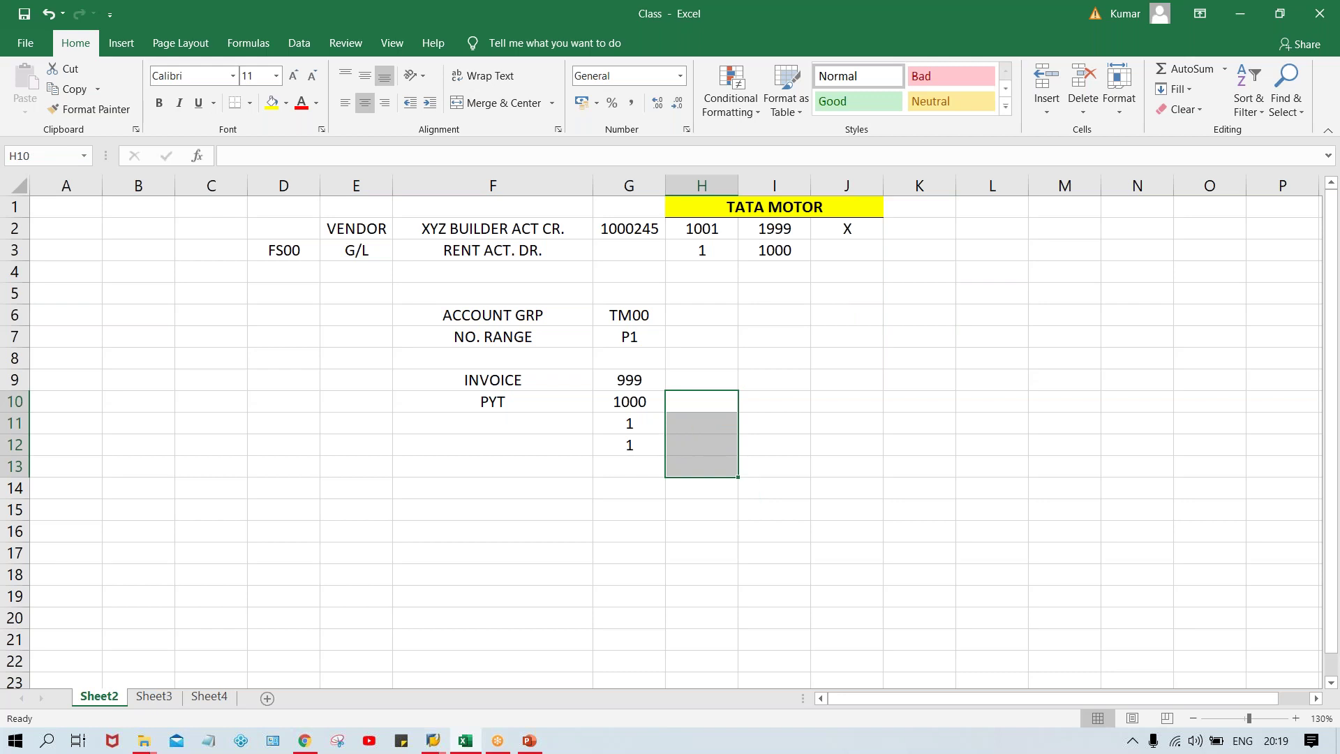
Step: List eight sample vendors as a, b, c, d, e, f, g and h in cells J5 to J12
left_click(845, 298)
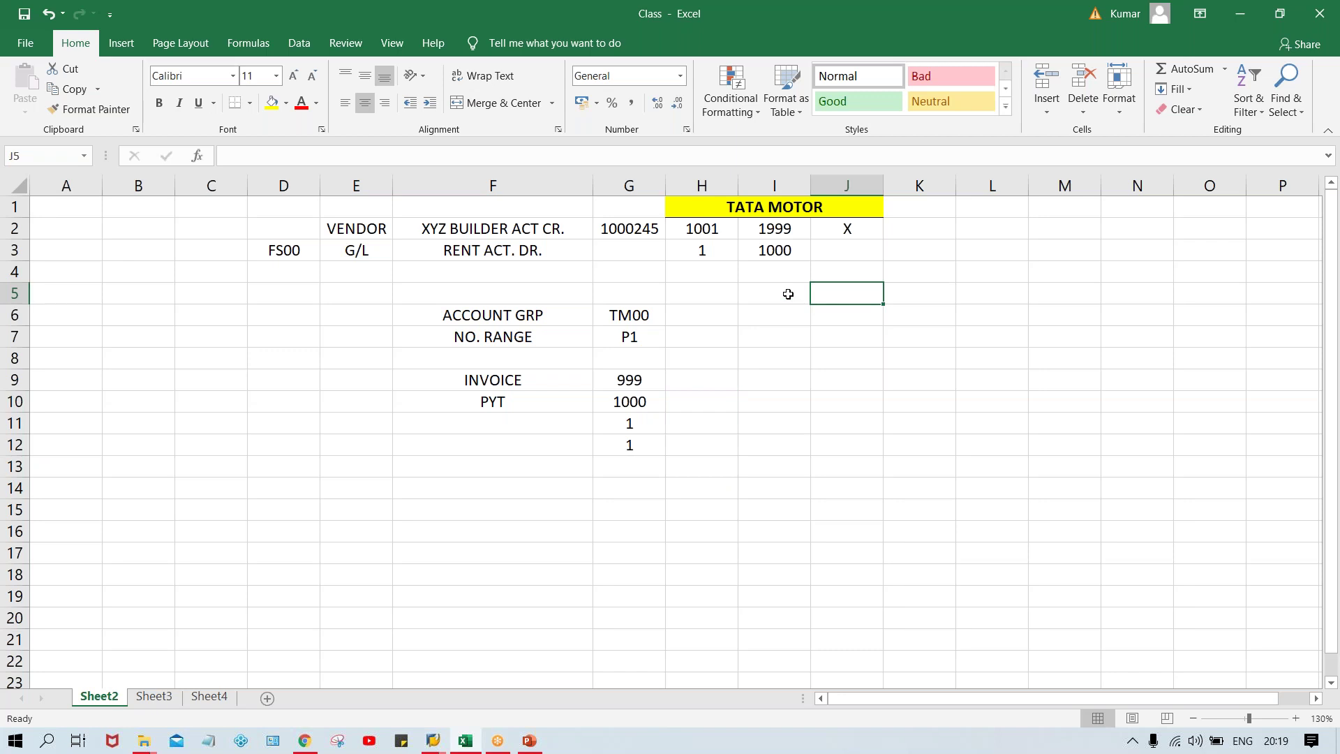
type("a")
key("Return")
type("b")
key("Return")
type("c")
key("Return")
type("d")
key("Return")
type("e")
key("Return")
type("f")
key("Return")
type("g")
key("Return")
type("h")
key("Return")
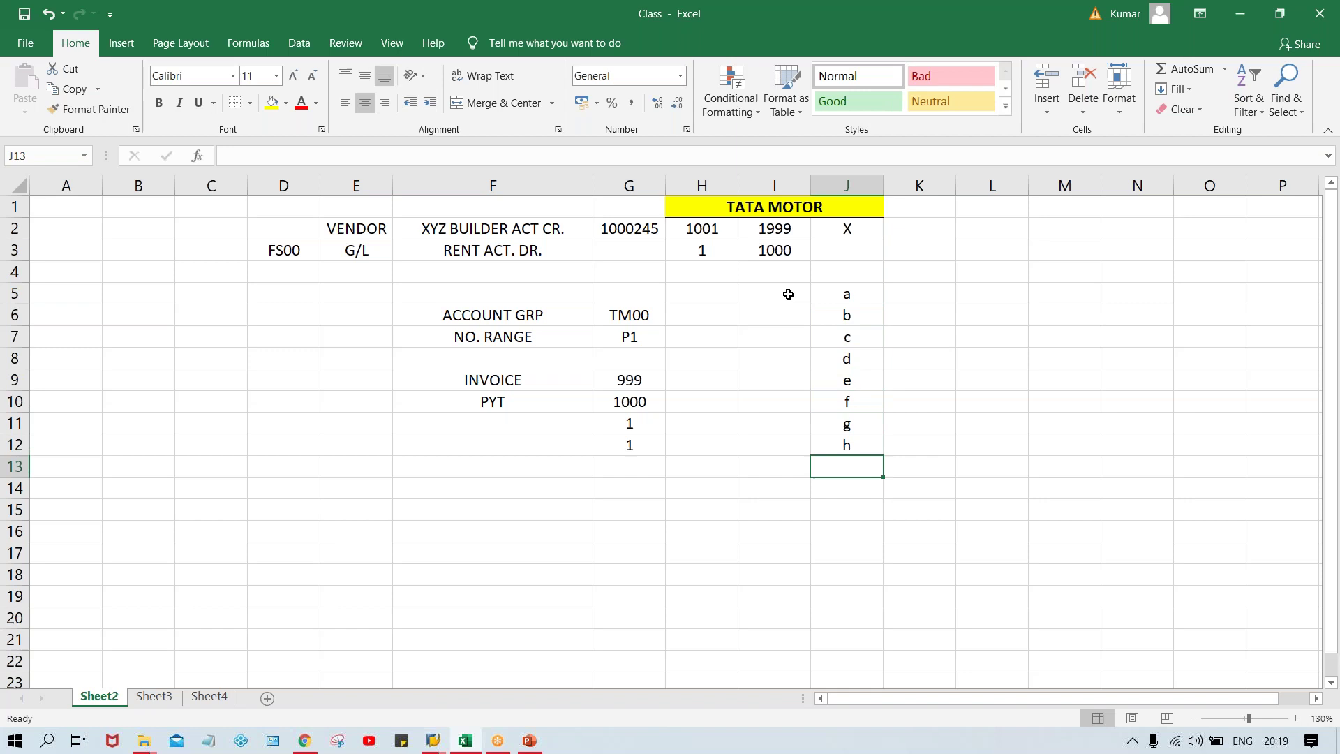
Step: Enter the vendor amounts 5000, 4000, 6000, 4000, 2500, 4500, 3000 and 7000 in cells K5 to K12
key("Caps_Lock")
left_click(863, 299)
left_click(908, 297)
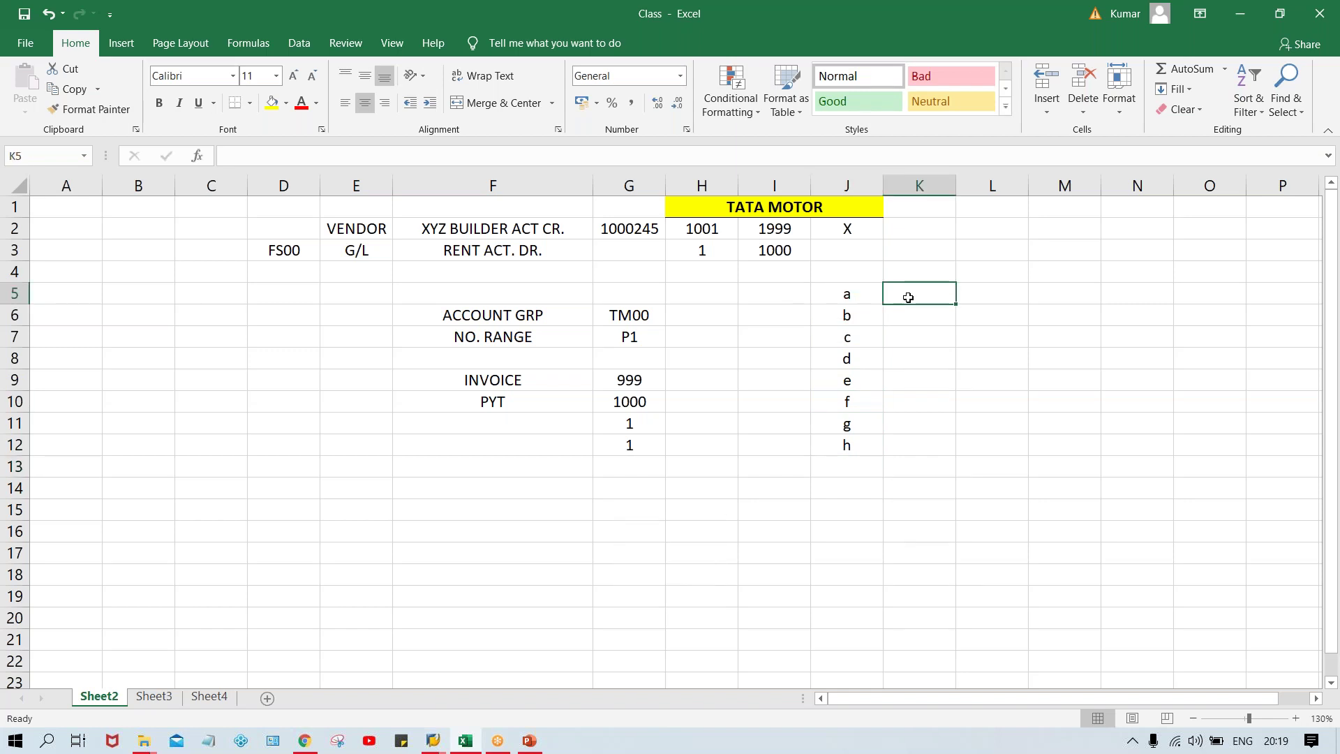
type("5000")
key("Return")
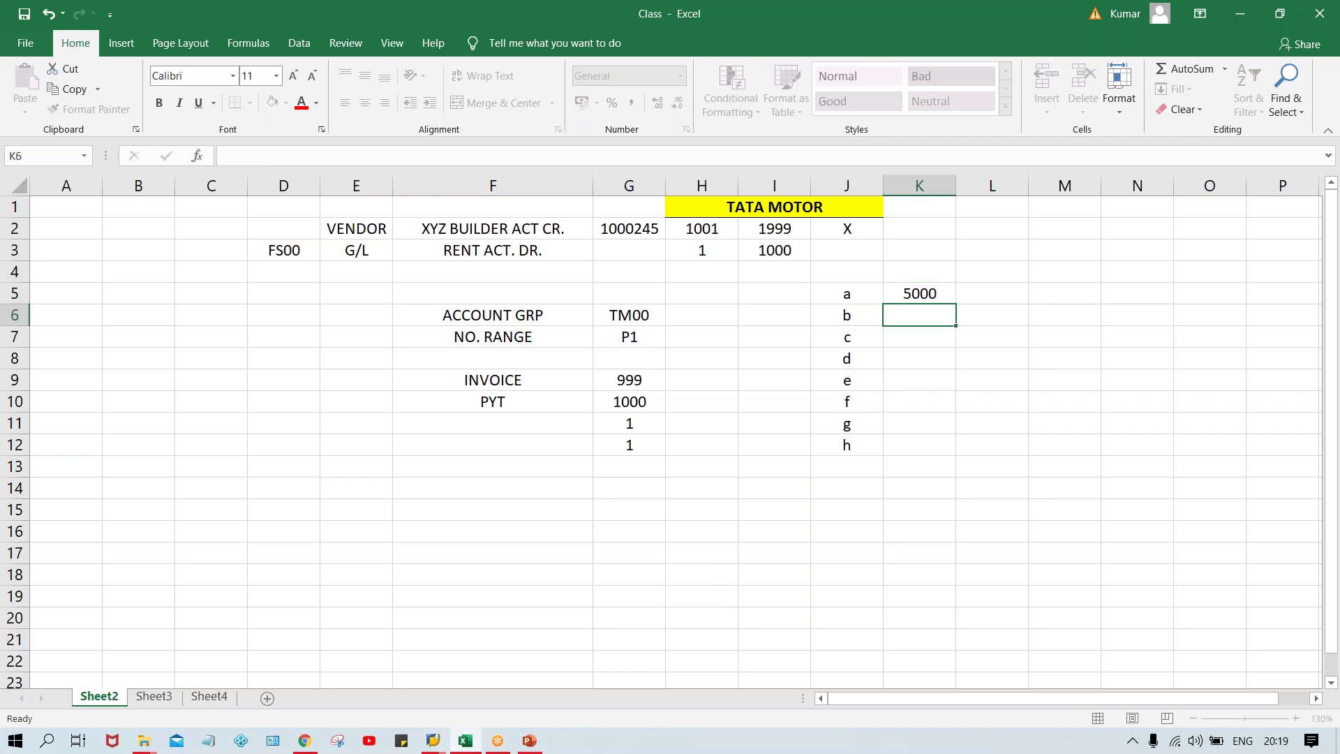
type("4000")
key("Return")
type("6000")
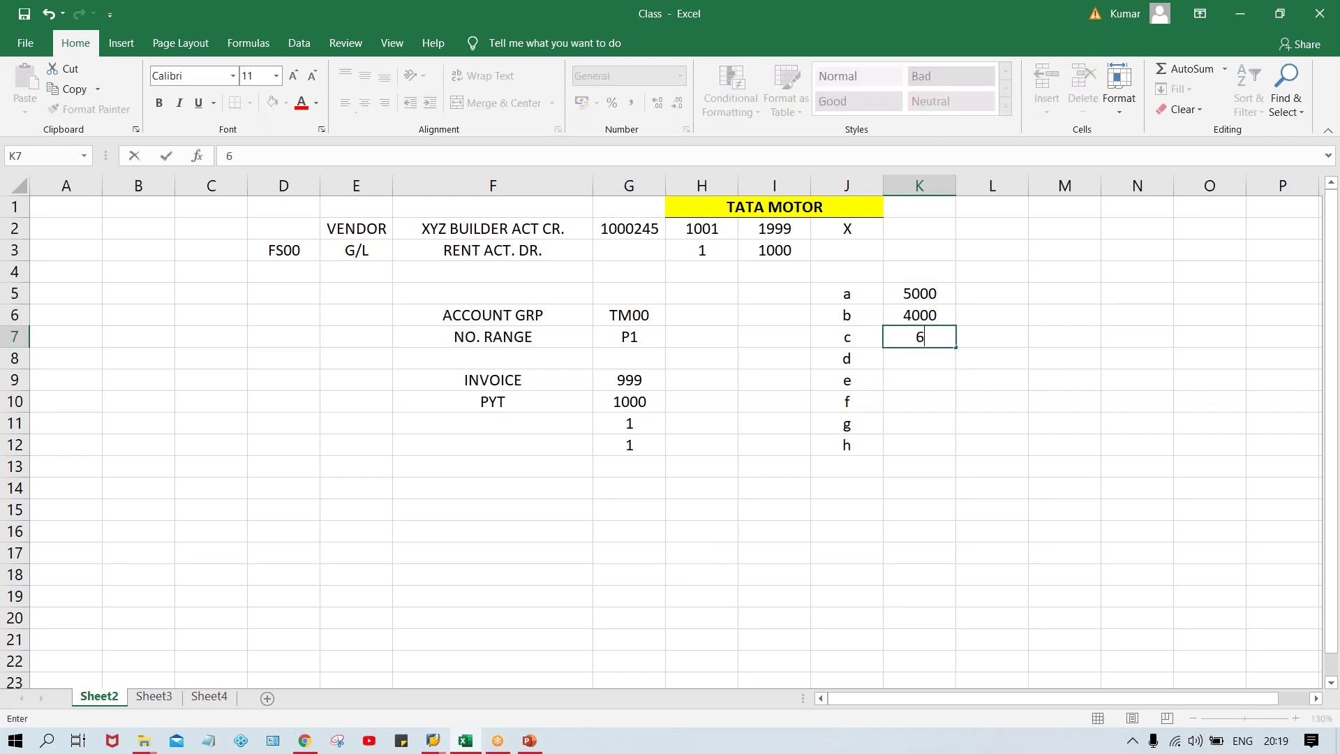
key("Return")
type("4000")
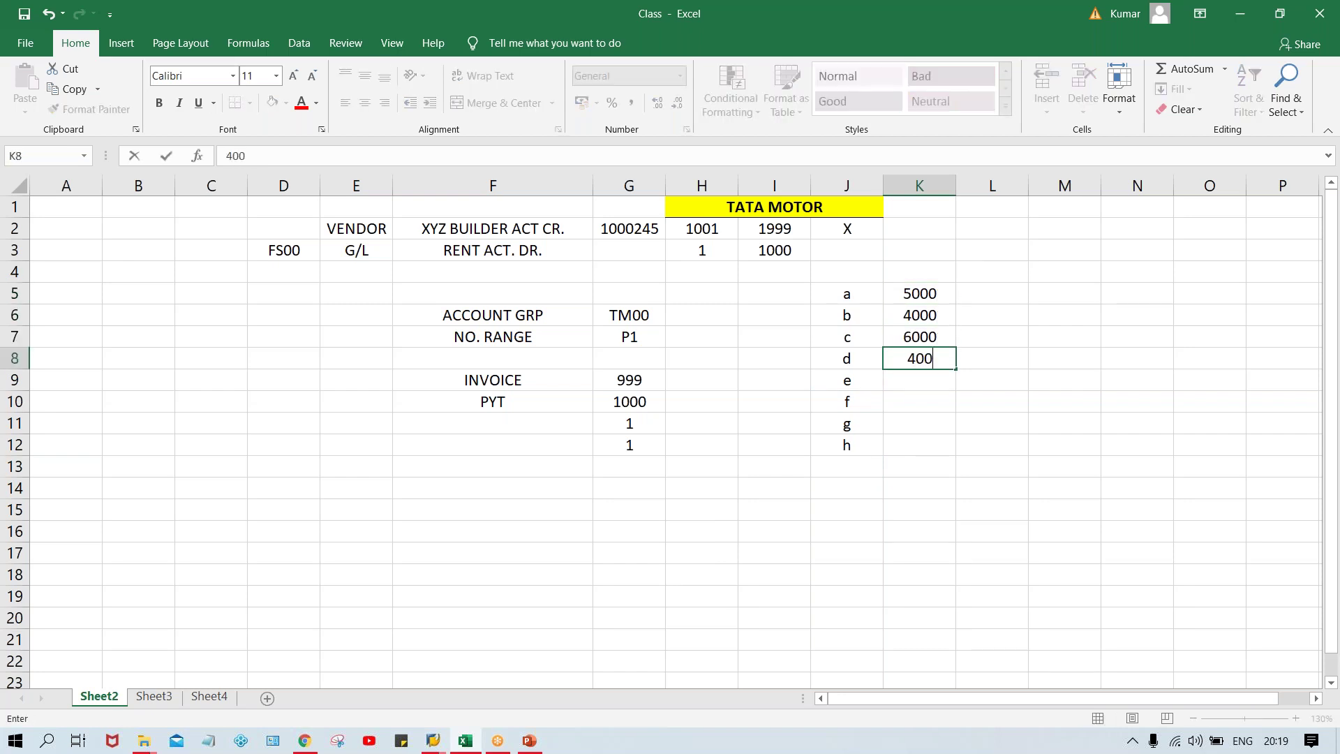
key("Return")
type("2500")
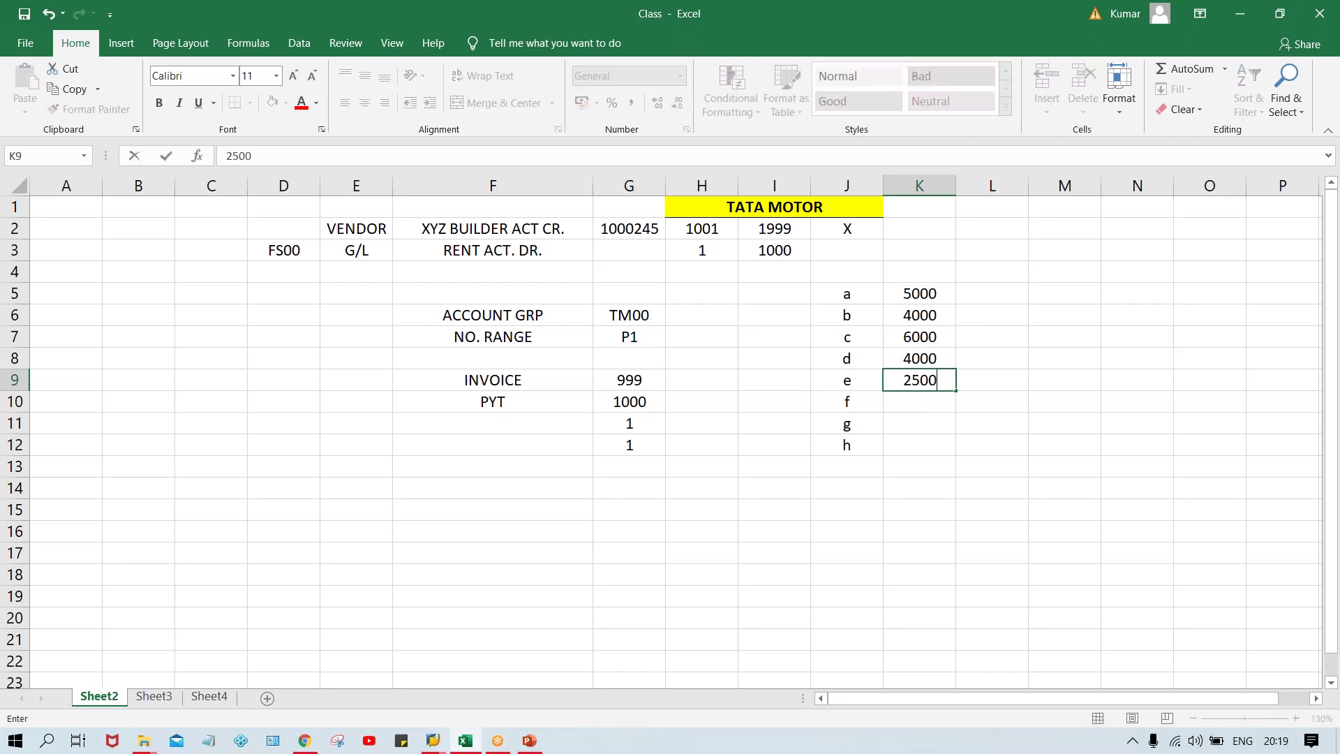
key("Return")
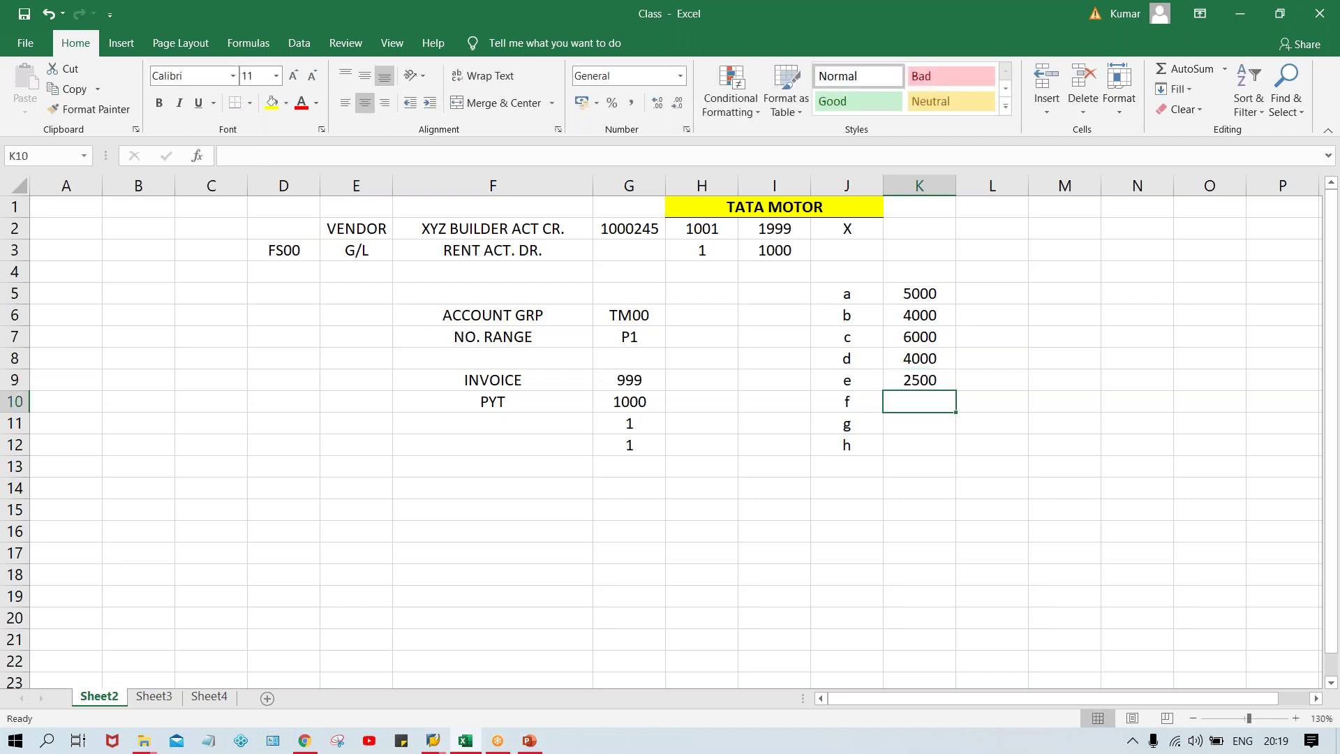
type("4500")
key("Return")
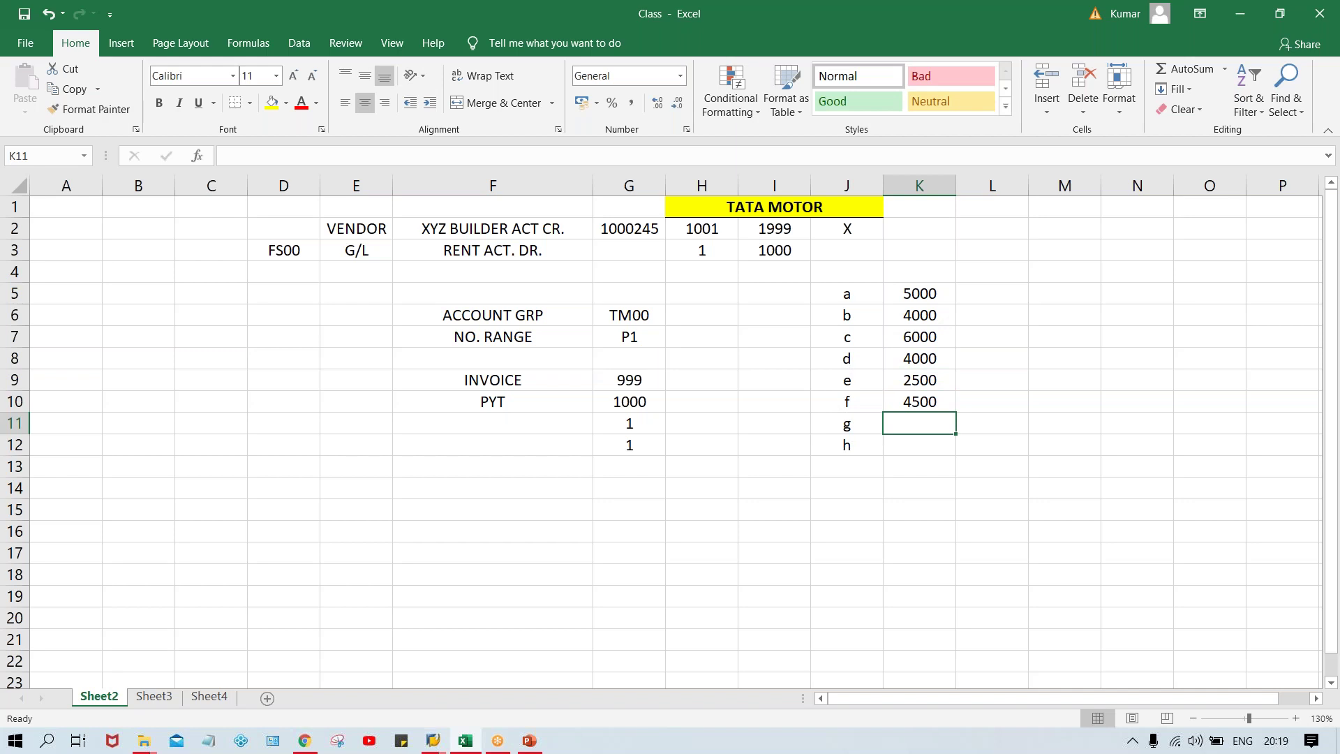
type("3000")
key("Return")
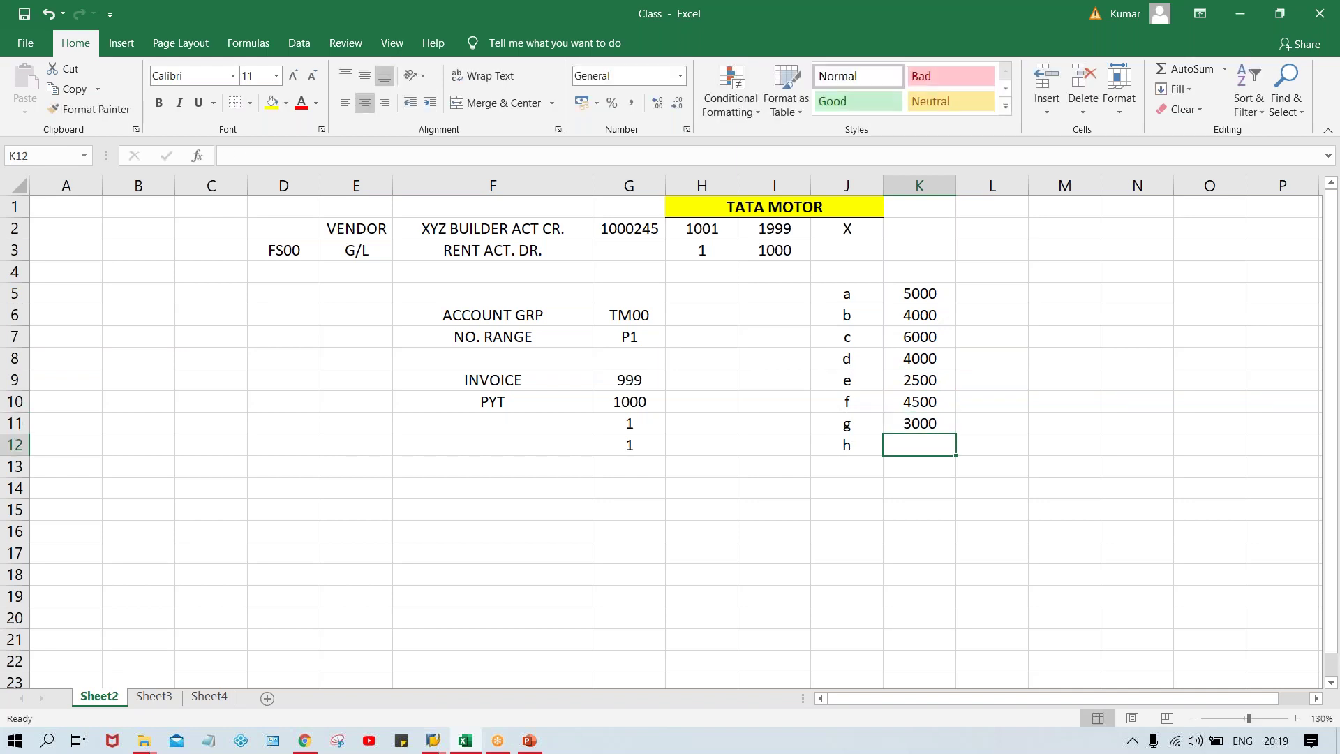
type("7000")
key("Return")
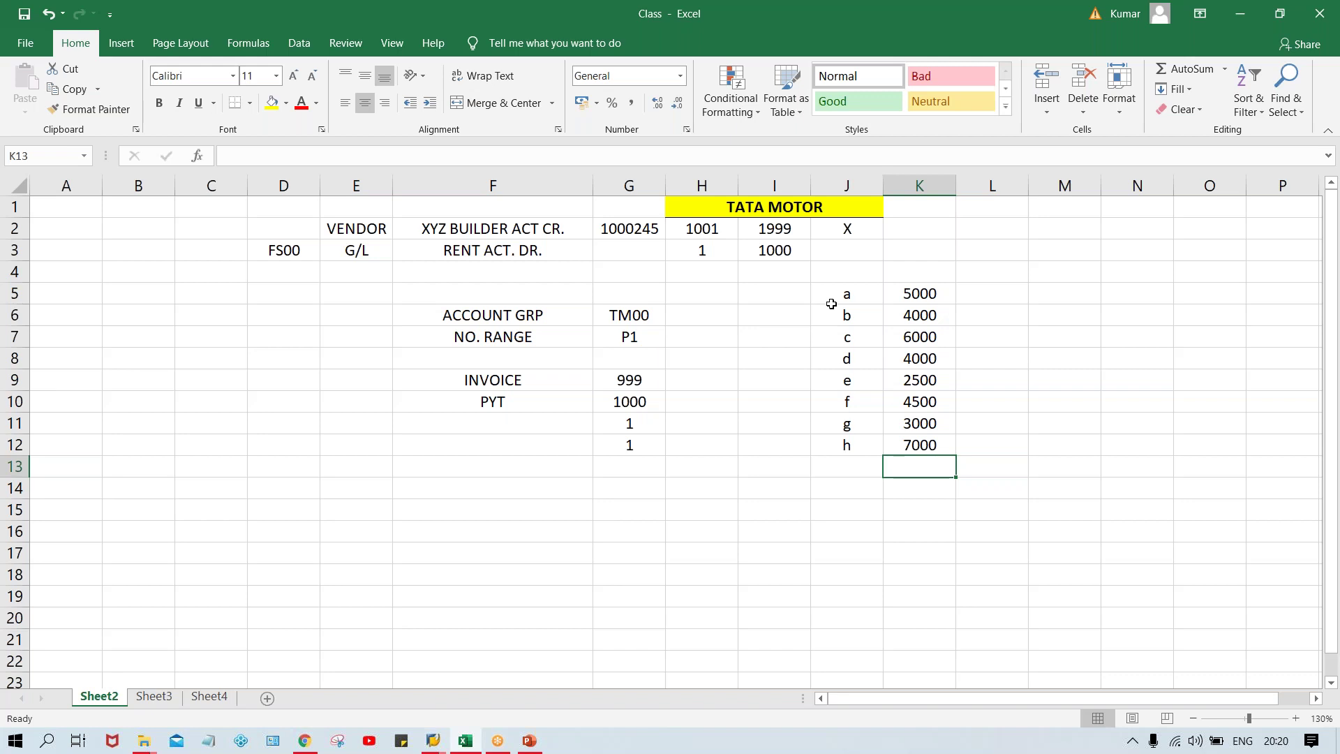
Step: Add the headings VENDORS in J4 and AMT. in K4, and put a bottom border under both heading cells
left_click(924, 293)
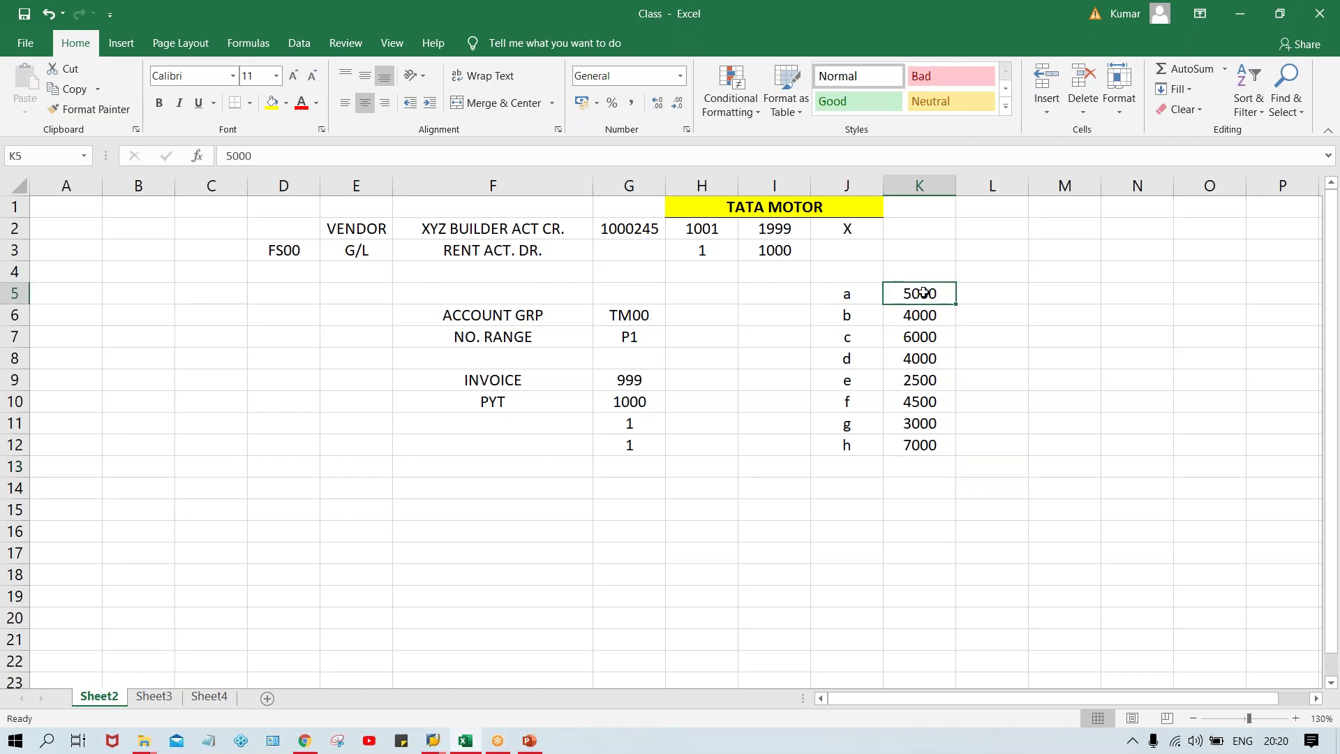
left_click(836, 273)
type("VENDORS")
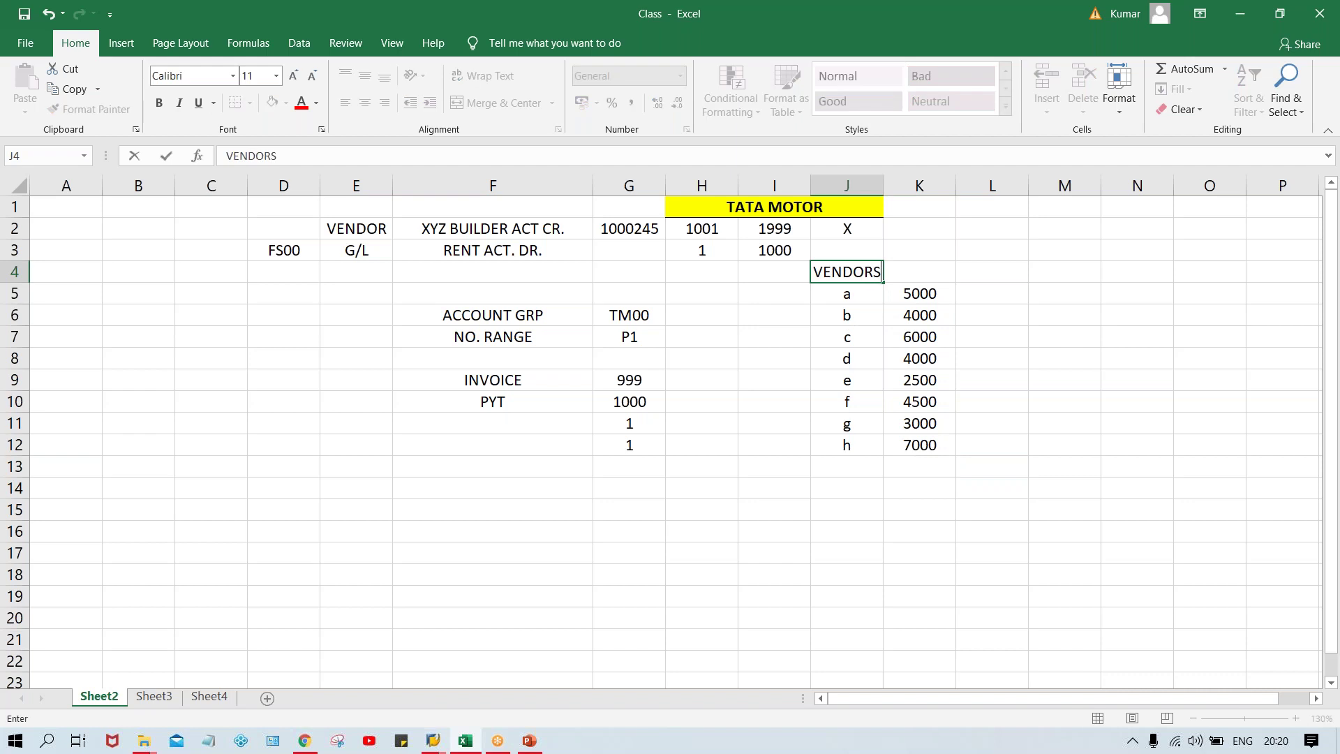
key("Return")
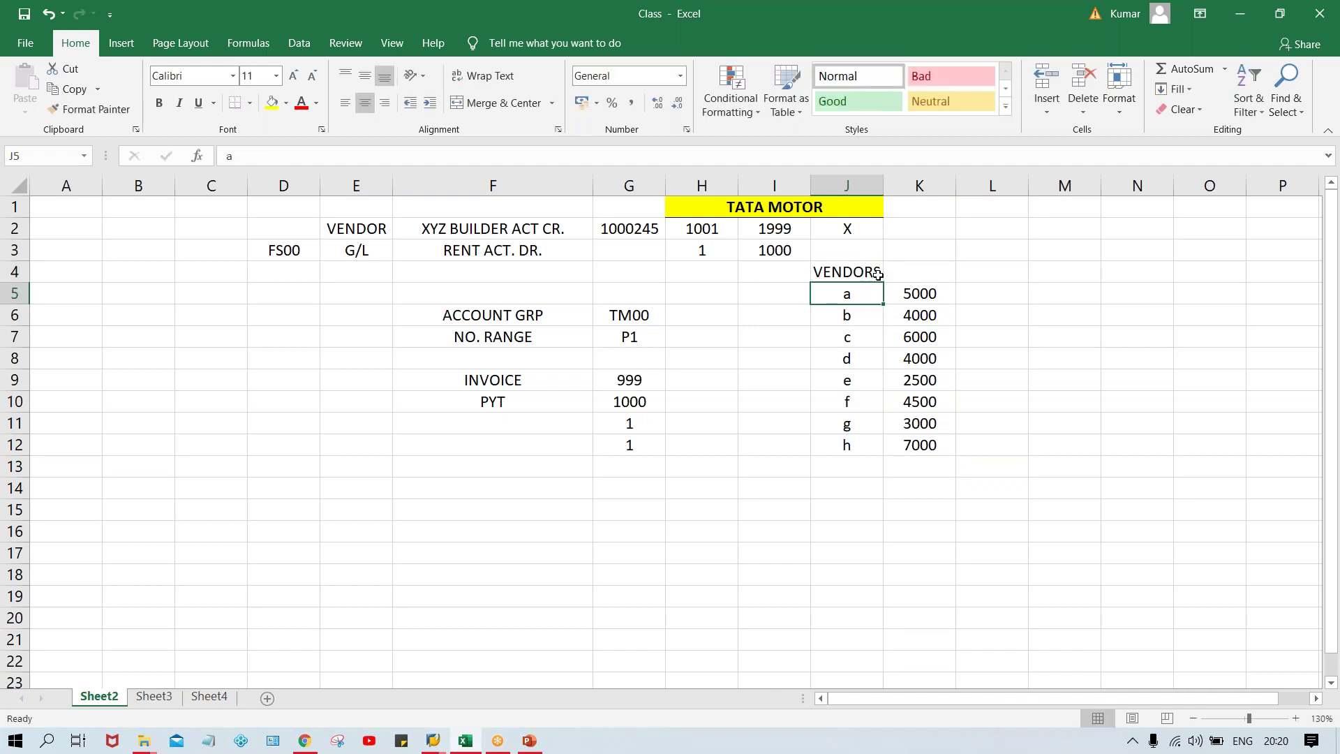
left_click(907, 277)
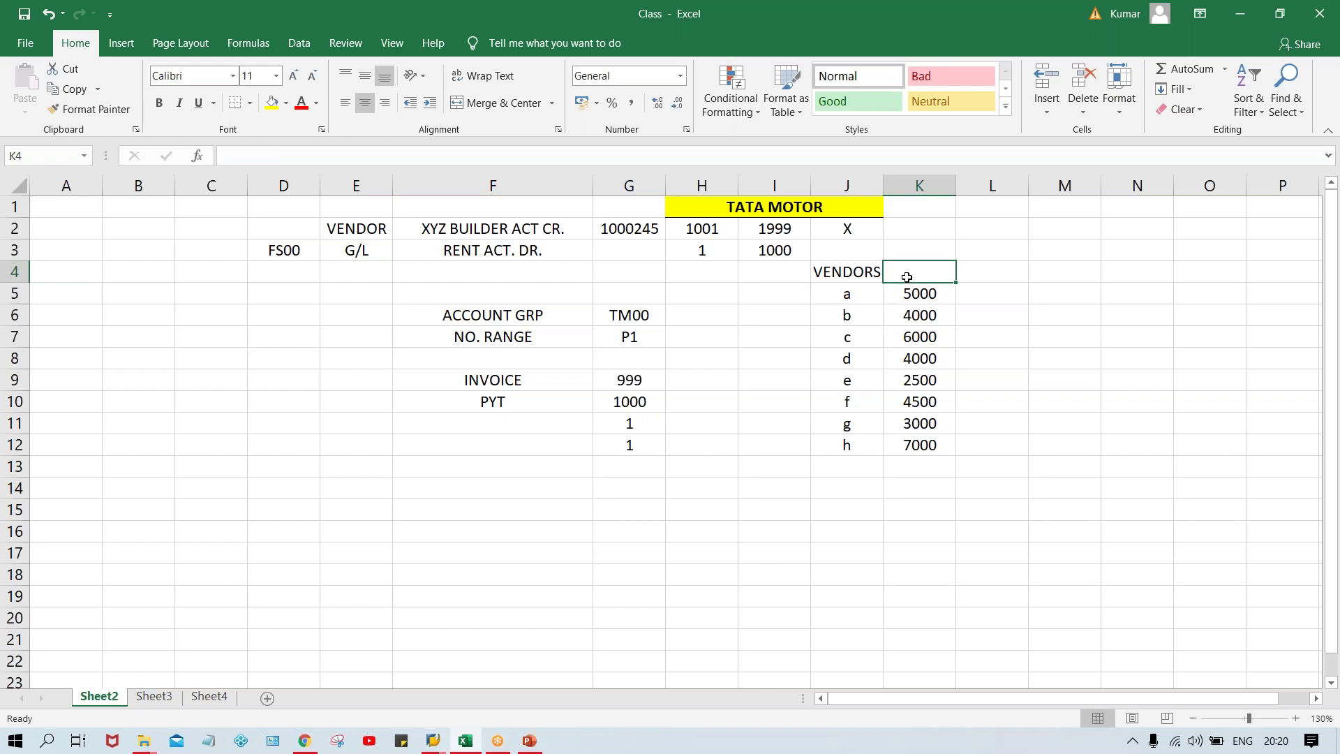
type("AMT.")
key("Return")
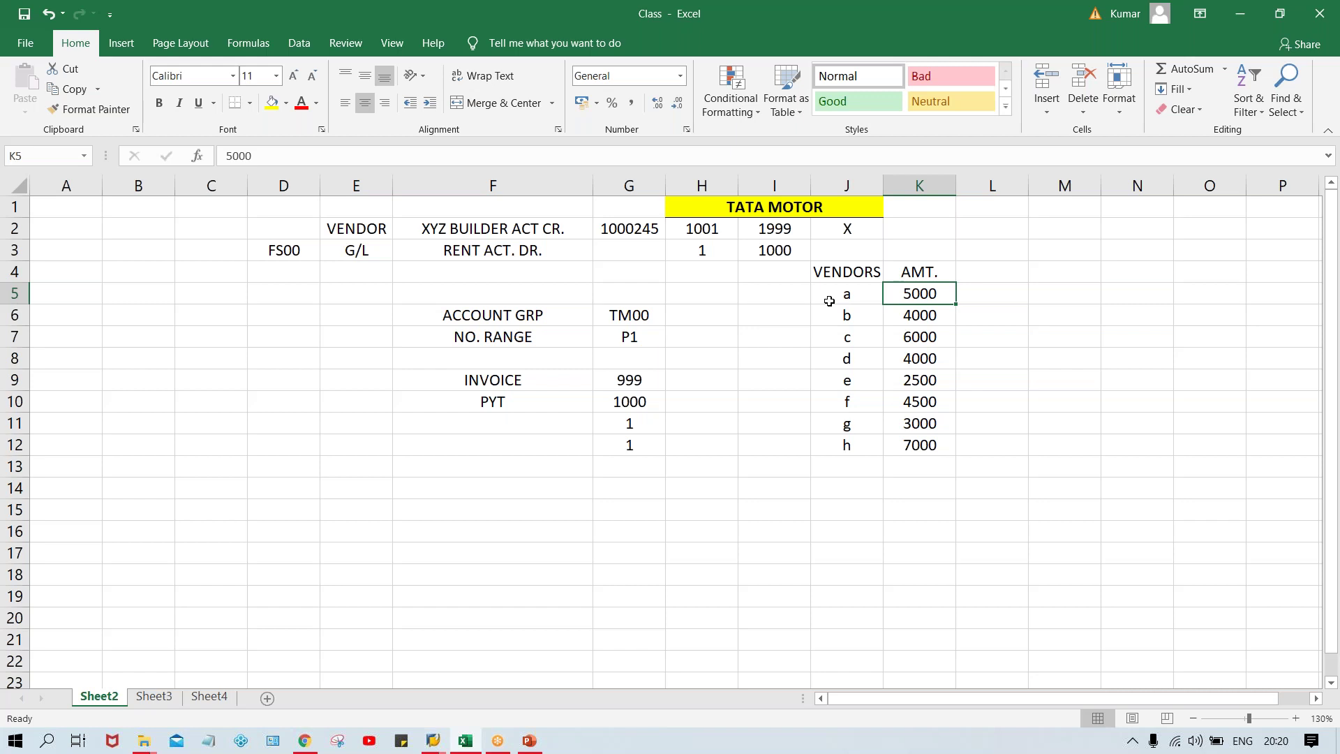
left_click_drag(830, 273, 914, 273)
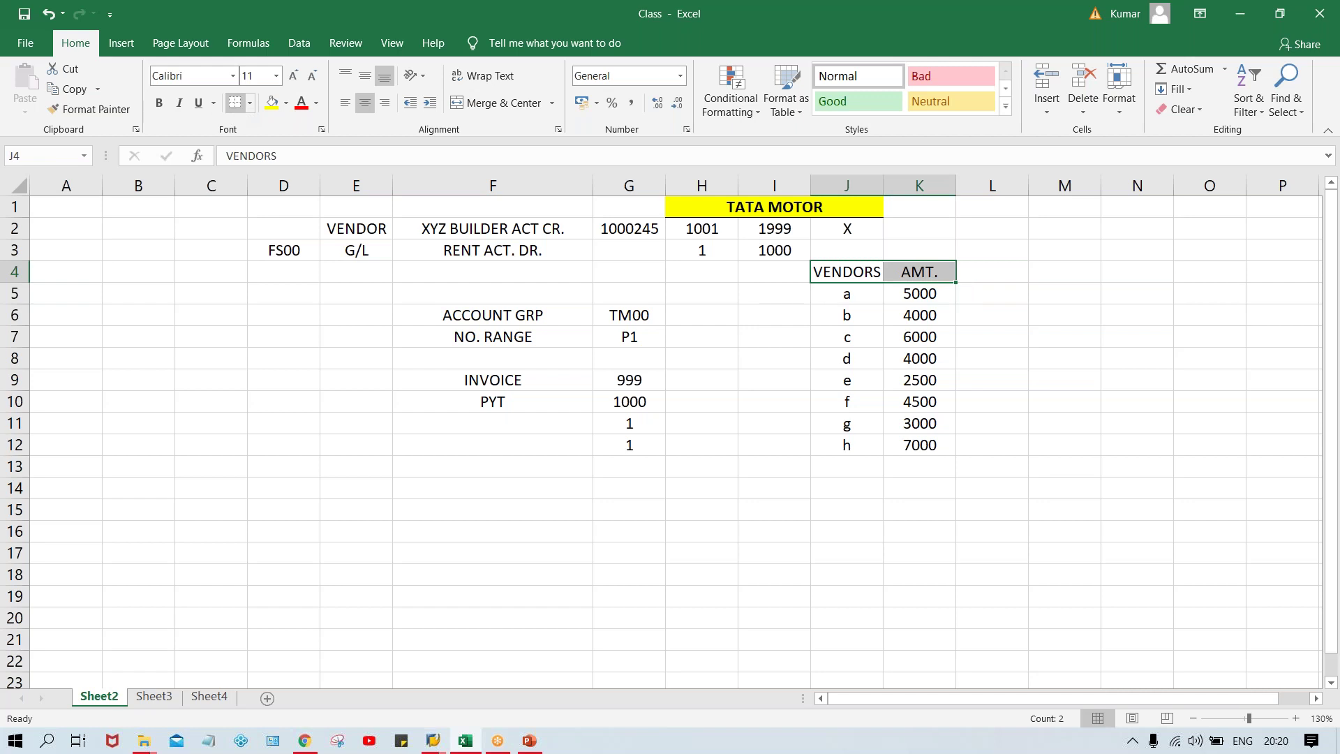
left_click(705, 492)
left_click(838, 347)
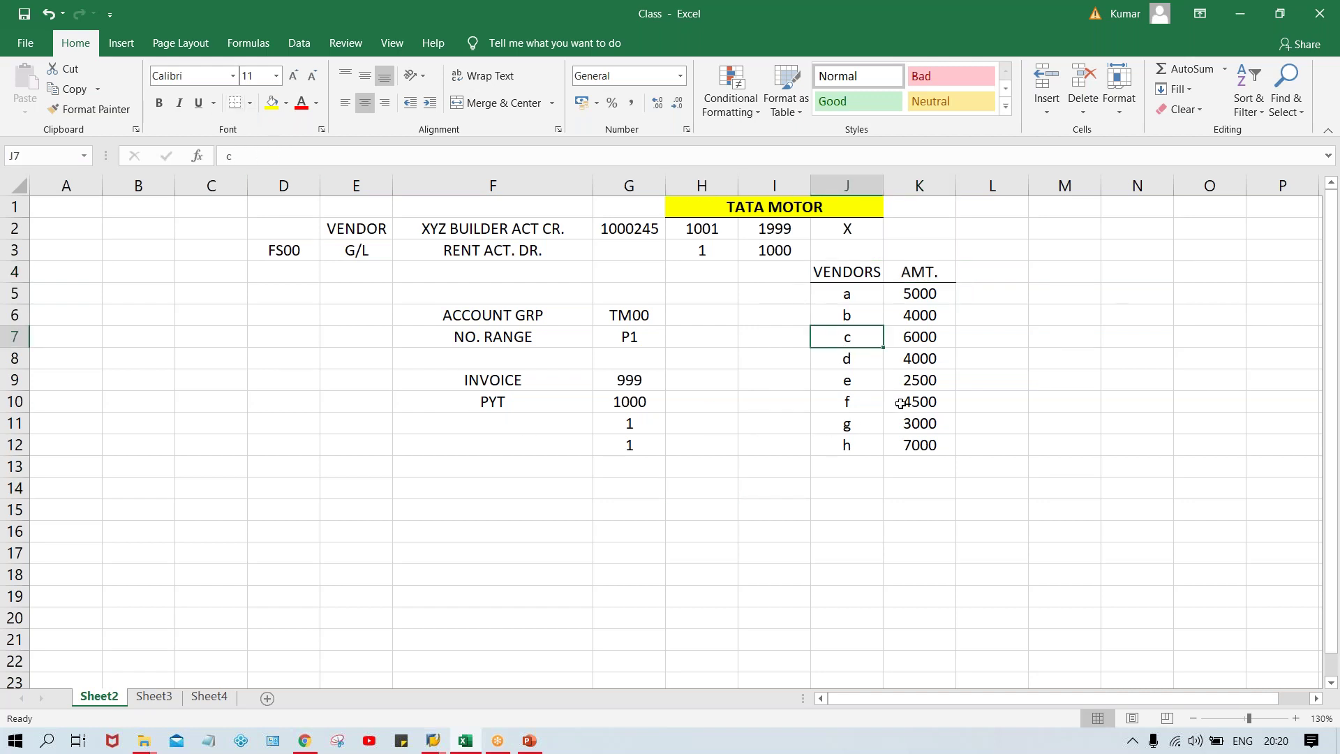
left_click(850, 289)
left_click(938, 291)
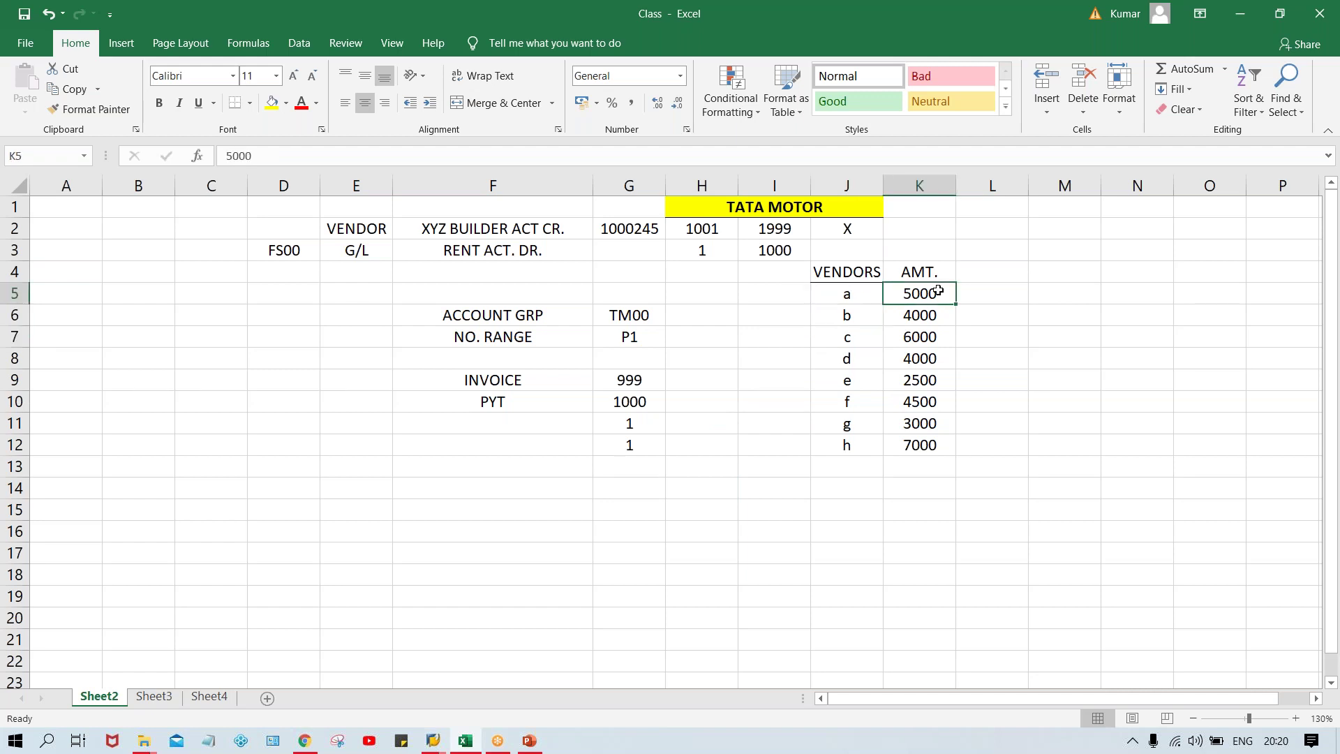
left_click(913, 337)
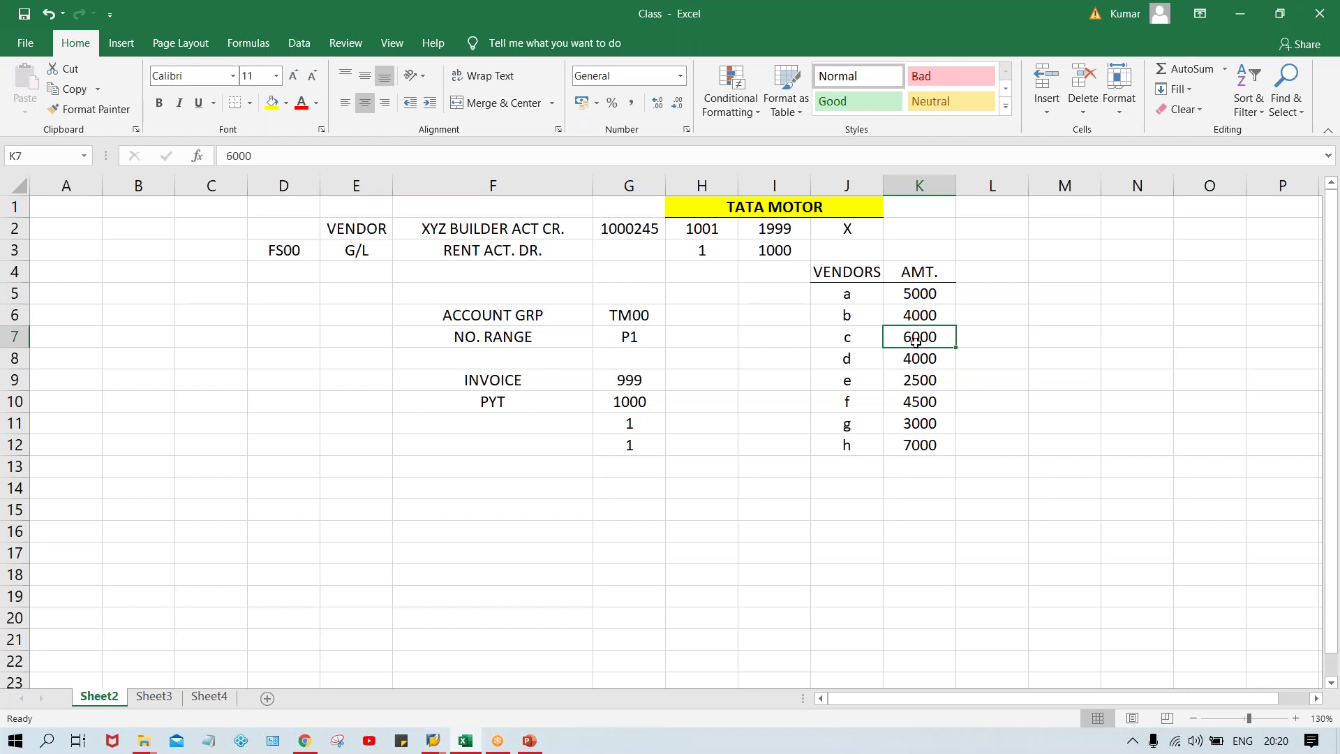
Step: Examine the vendor amounts in cells K5 to K12
key("Down")
key("Down")
left_click(914, 424)
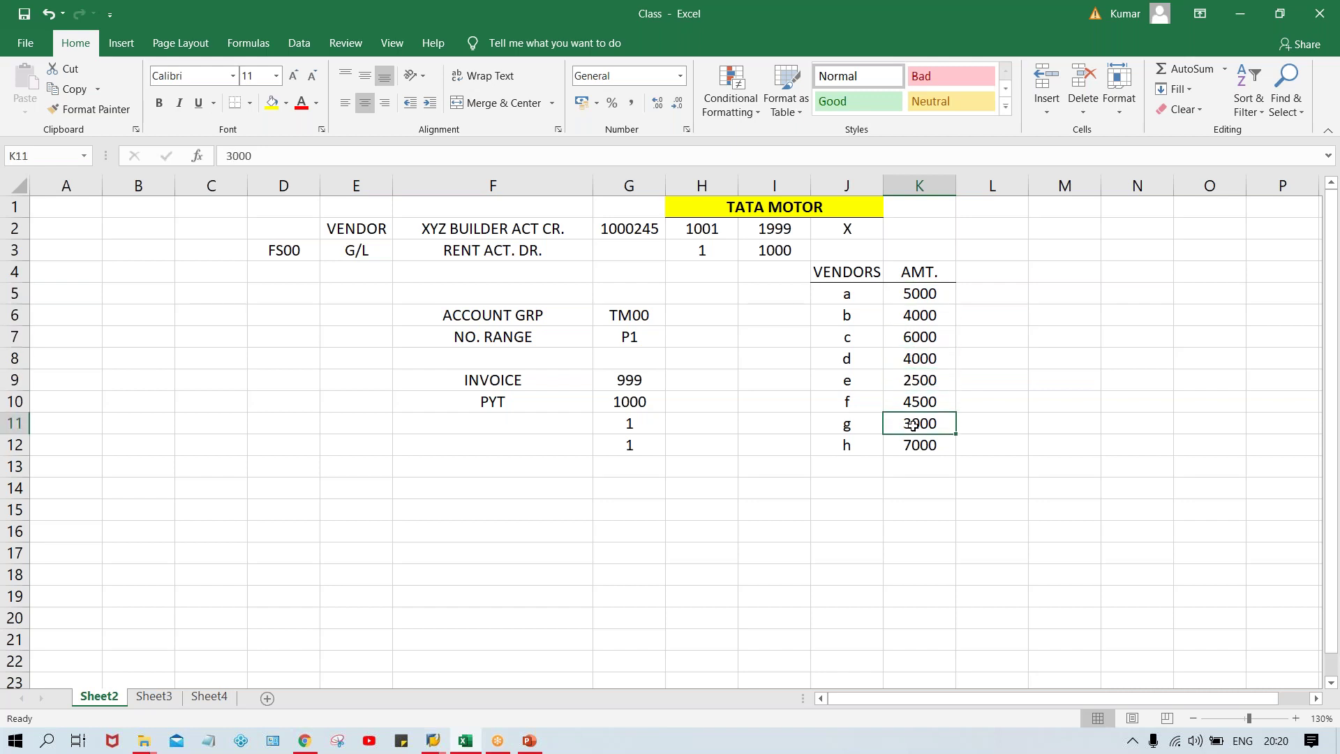
left_click(919, 452)
left_click(908, 293)
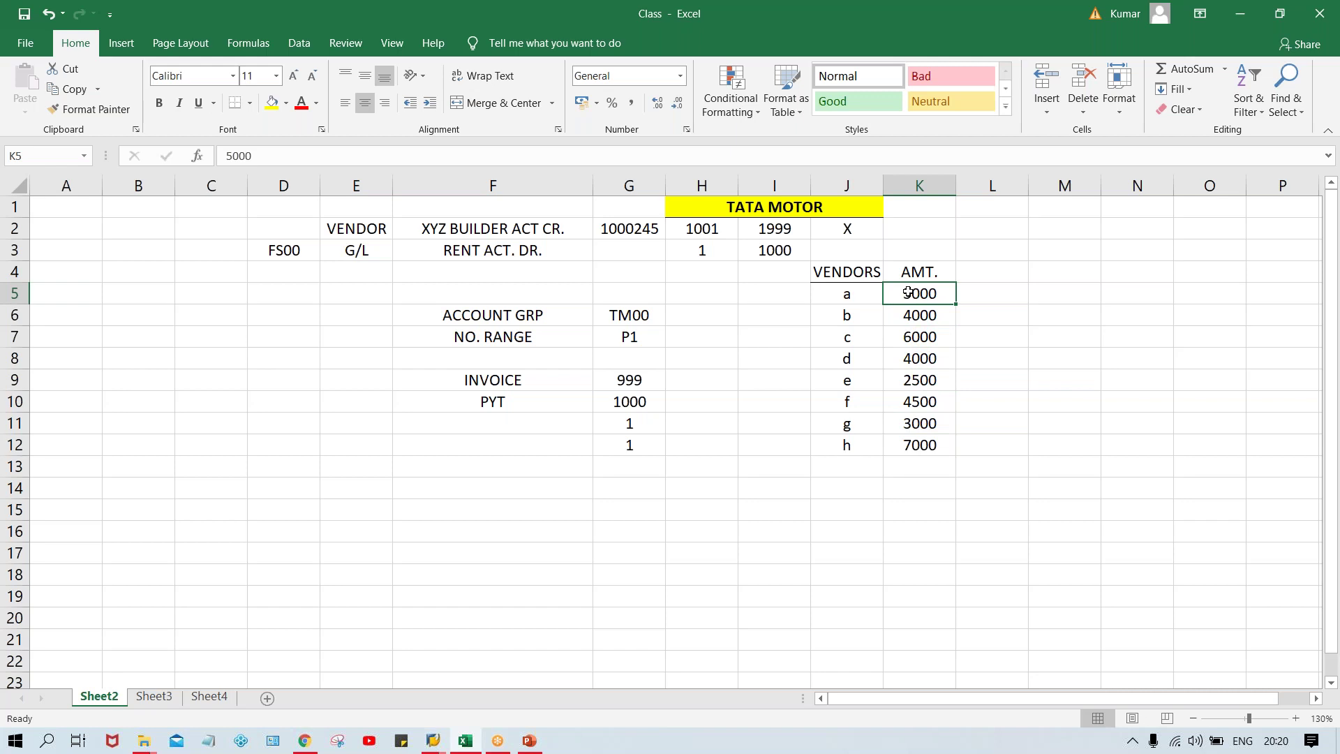
left_click(919, 331)
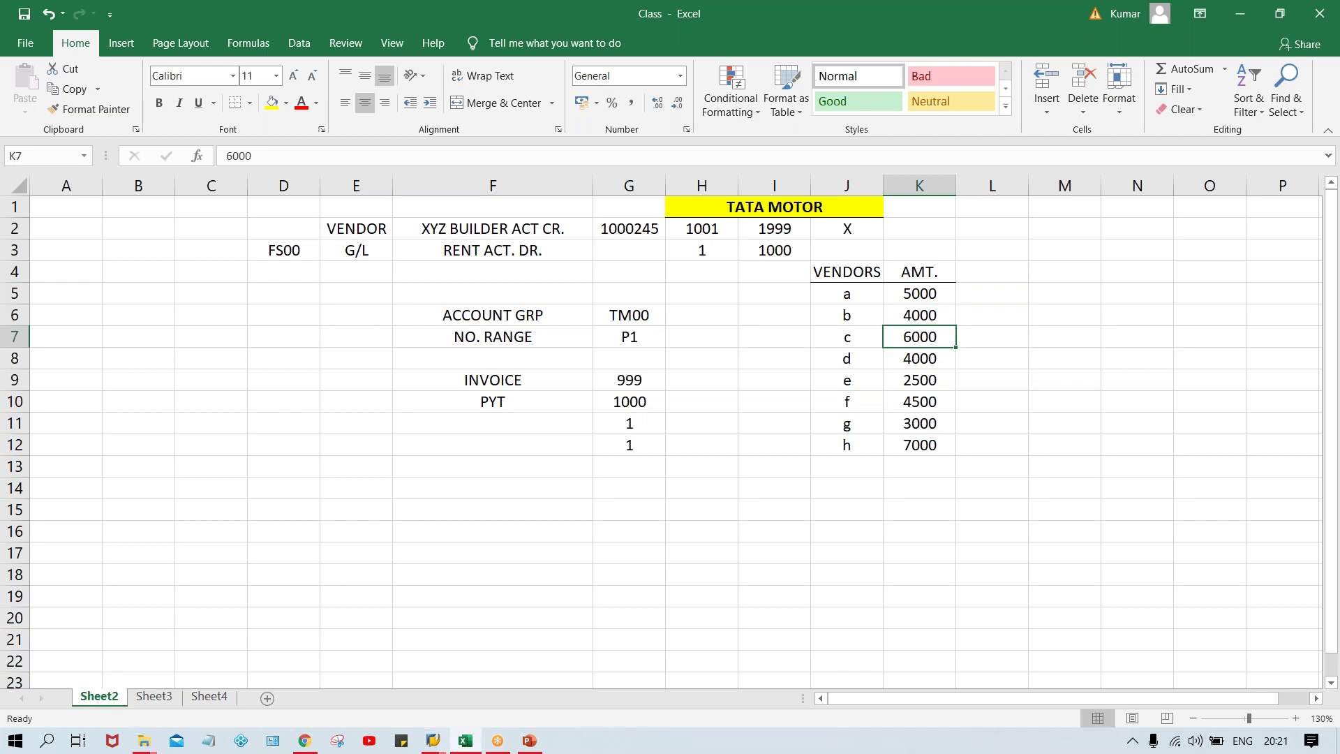
key("Up")
key("Up")
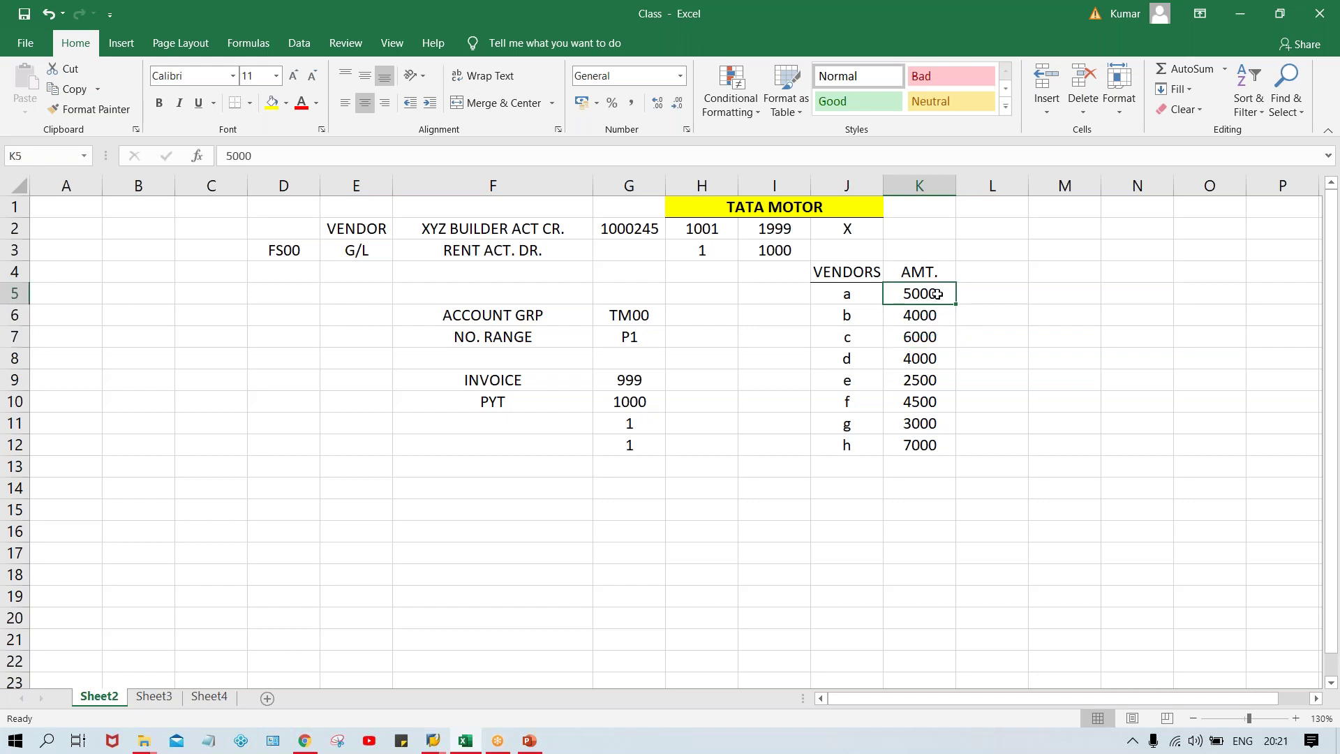
Step: Replace the lowercase vendor names in cells J5 to J12 with capitals A, B, C, D, E, F, G and H
left_click(844, 298)
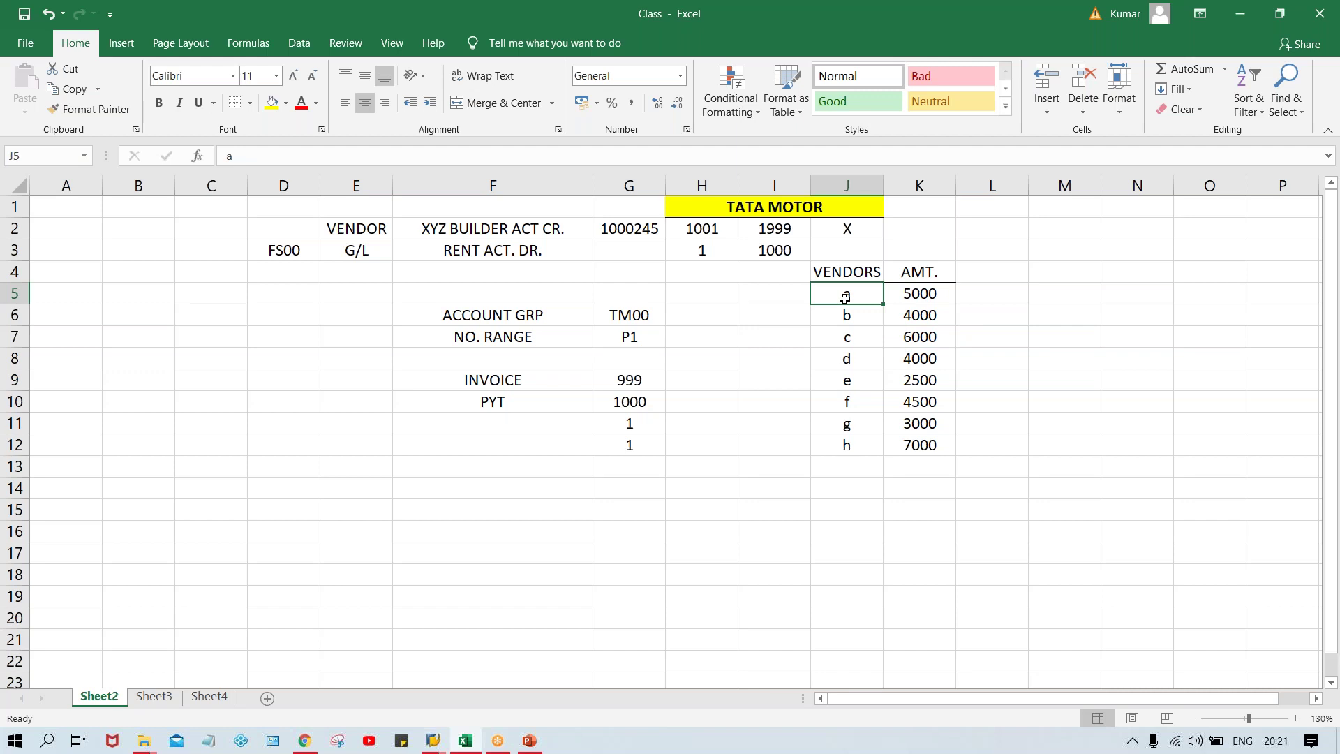
type("A")
key("Return")
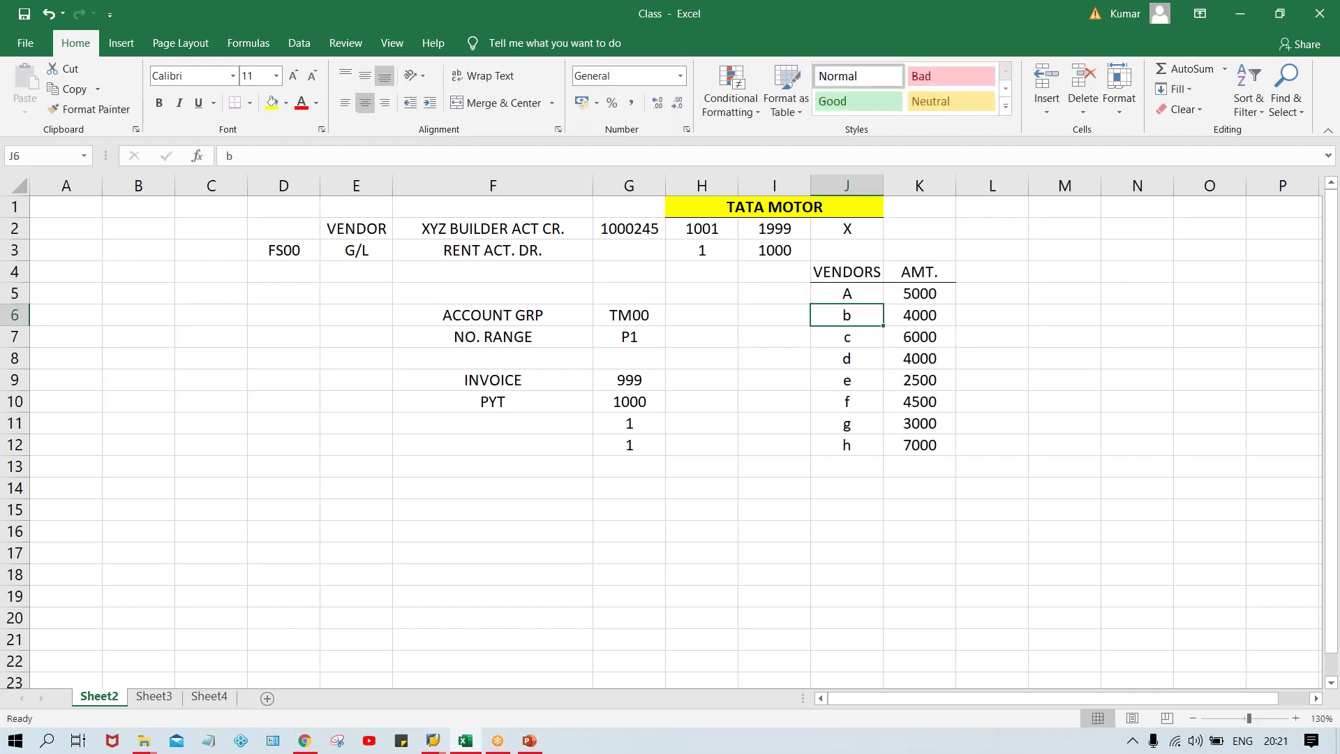
type("B")
key("Return")
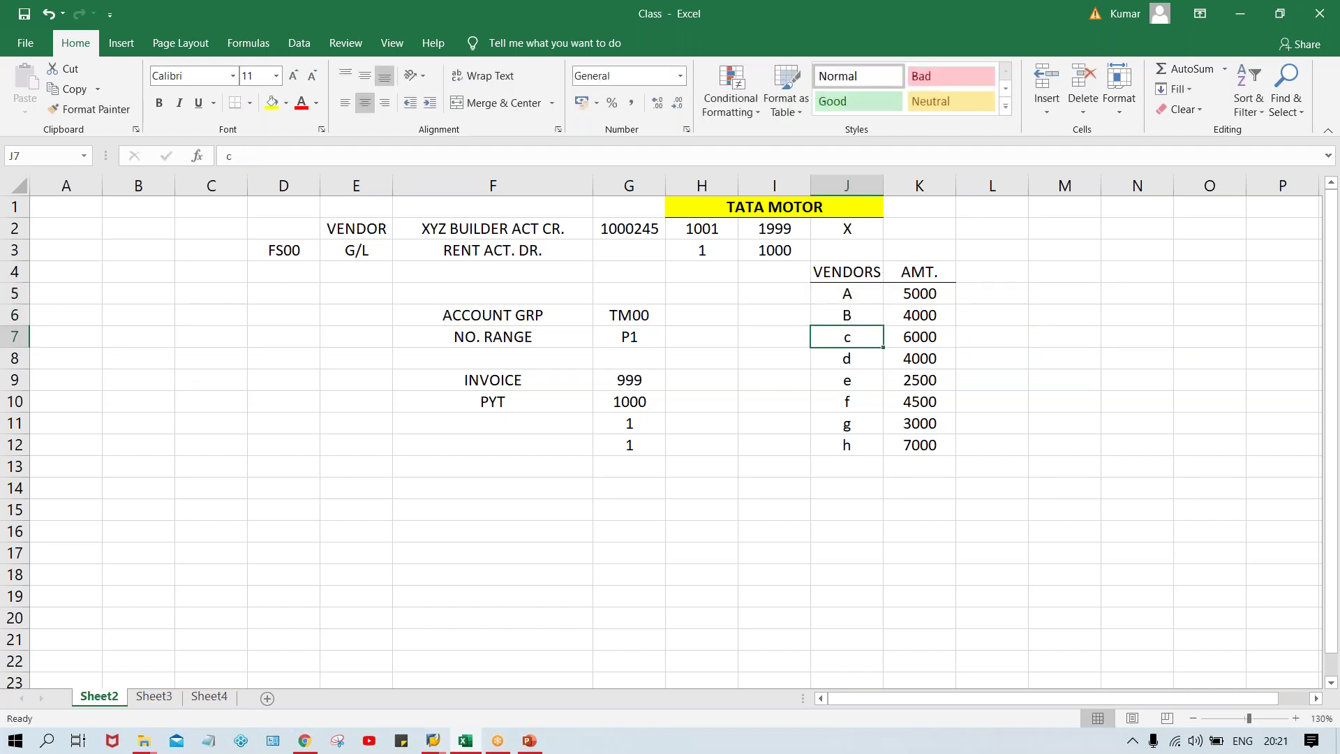
type("C")
key("Return")
type("D")
key("Return")
type("E")
key("Return")
type("F")
key("Return")
type("G")
key("Return")
type("H")
key("Return")
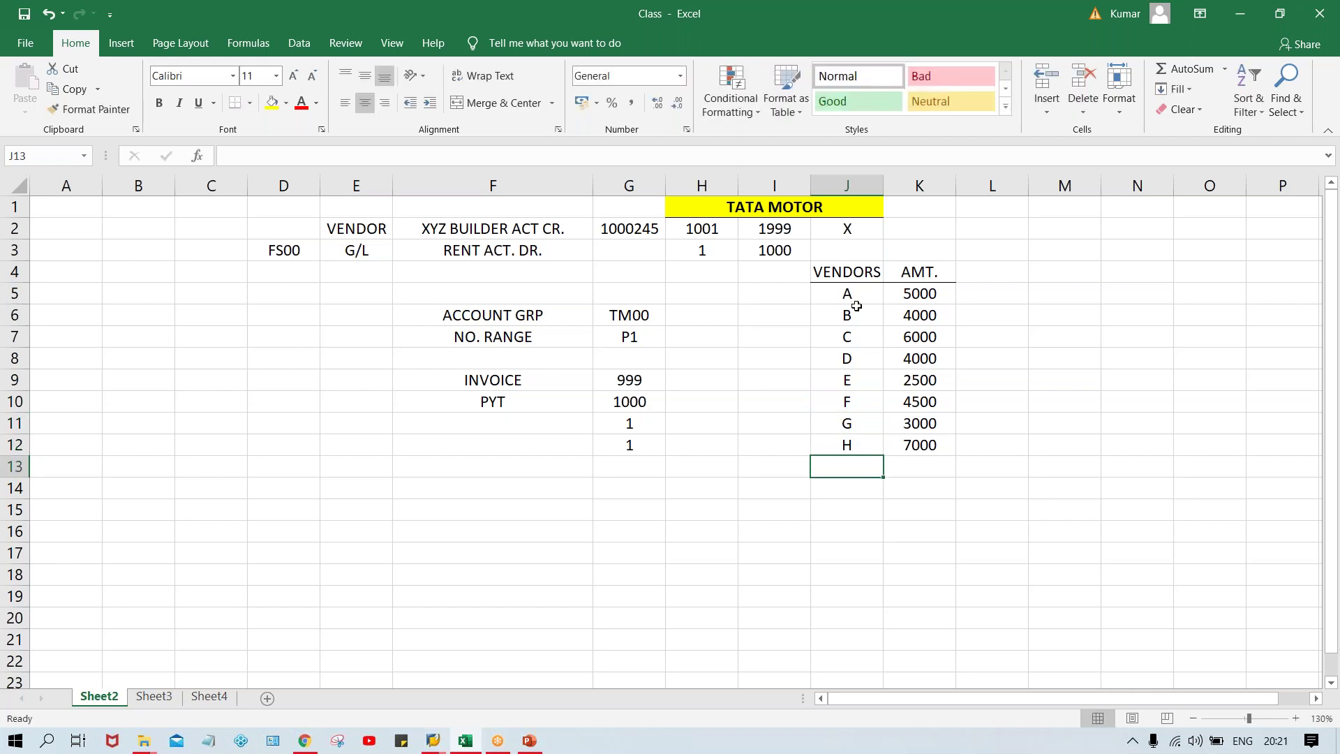
Step: Check the sum of the vendor amounts in K5:K12 and enter the total 36000 in cell K14
left_click(924, 296)
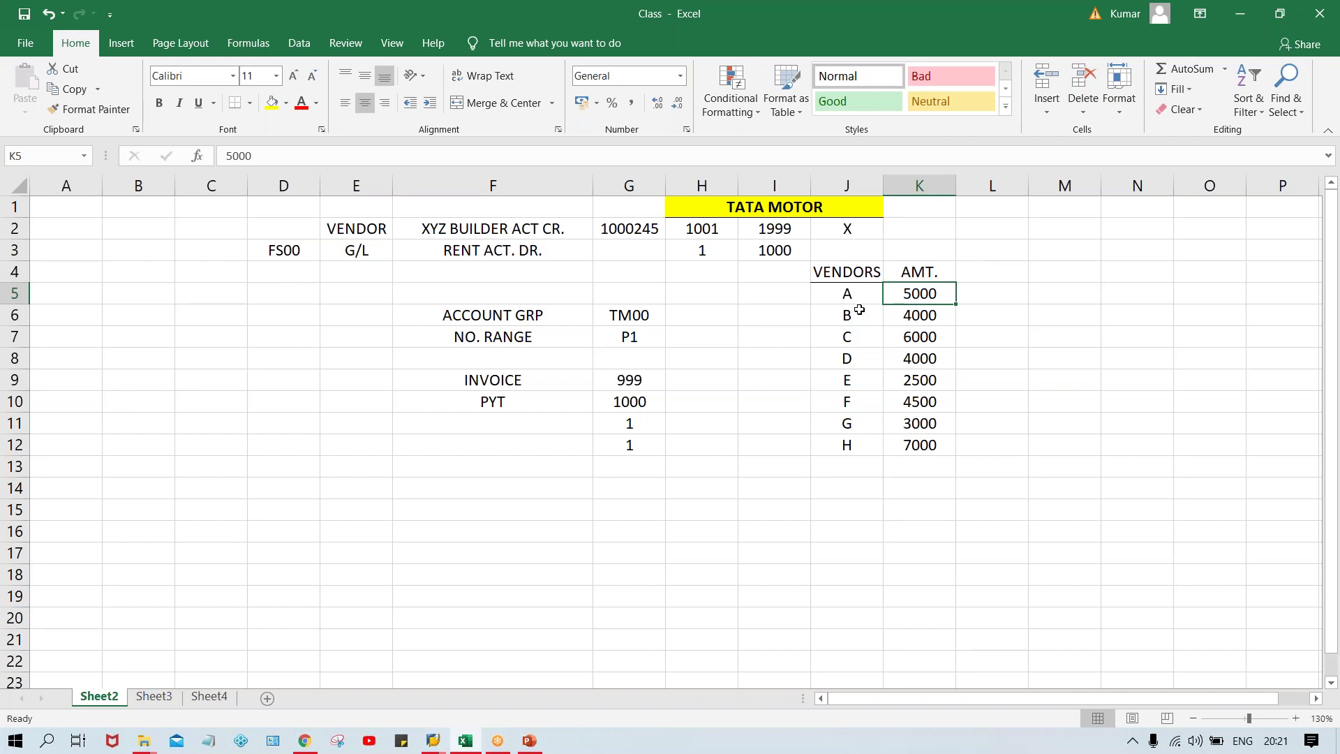
left_click(862, 380)
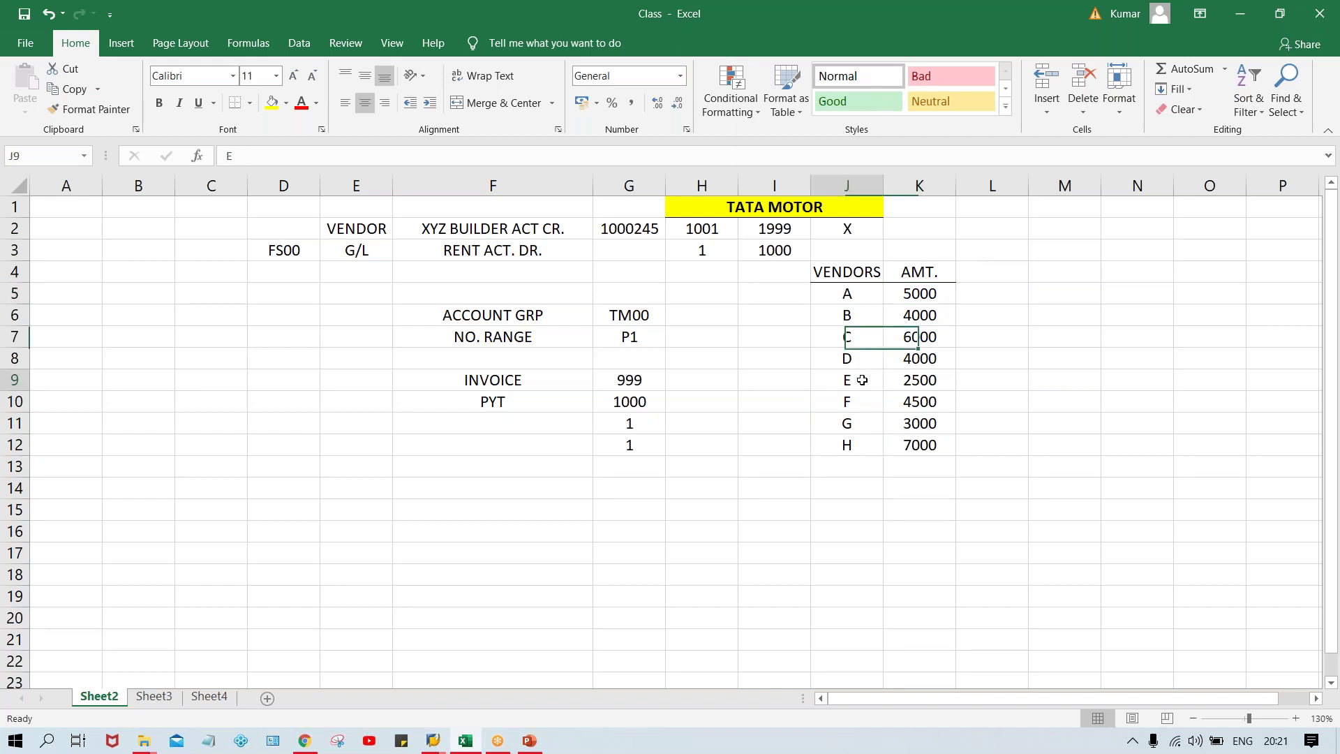
left_click(922, 381)
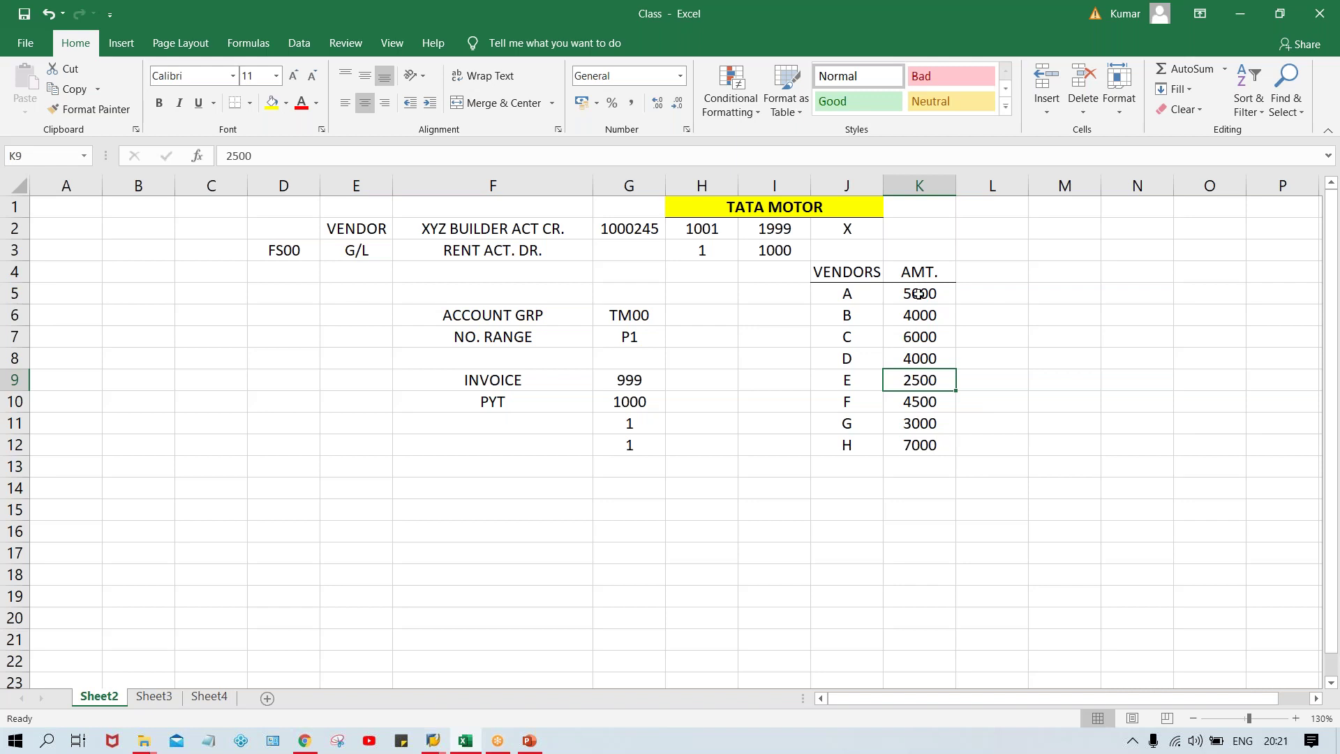
left_click_drag(919, 293, 915, 446)
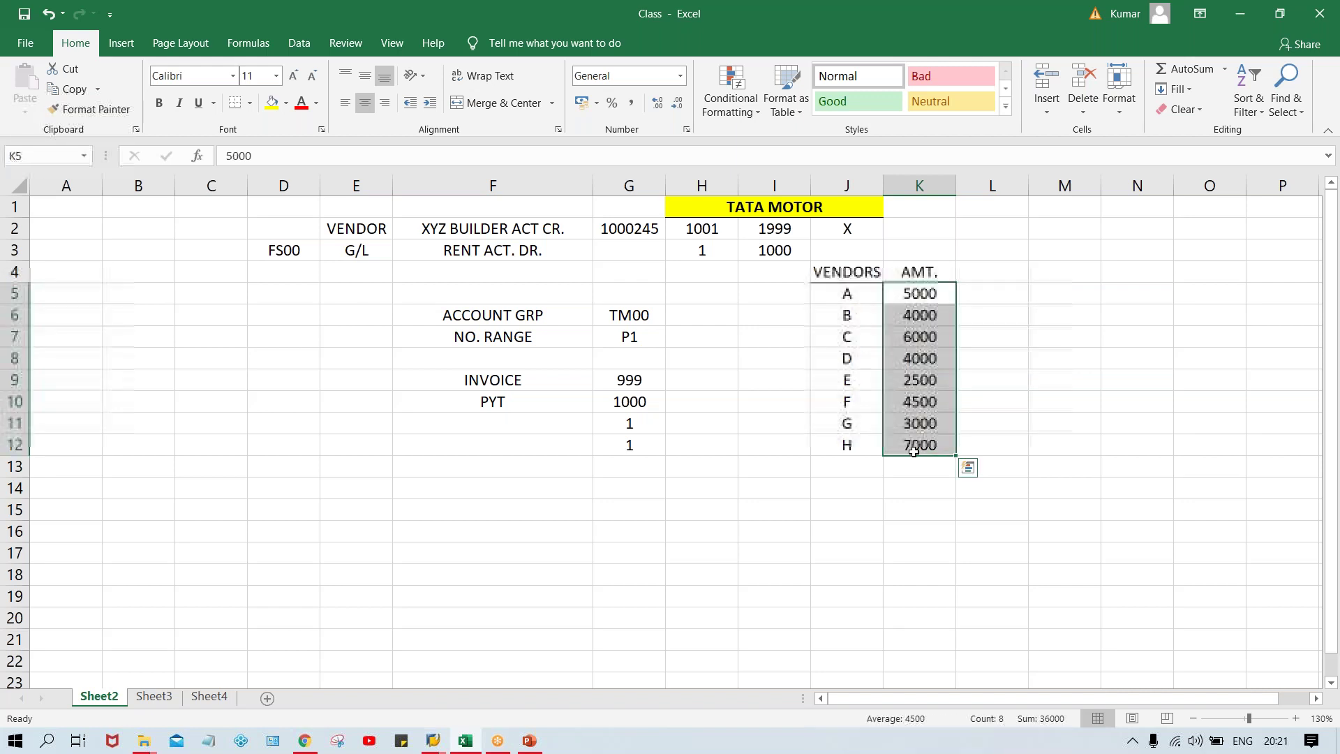
left_click(913, 490)
type("36000")
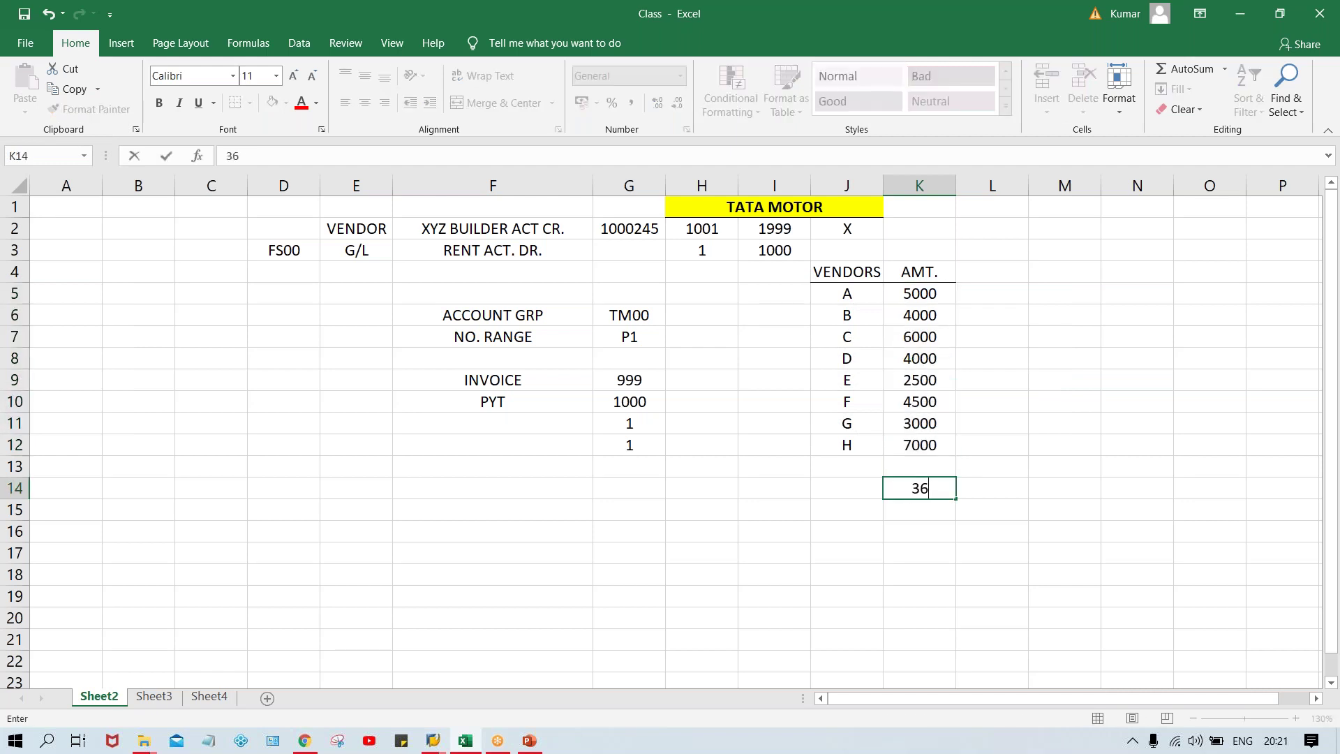
key("Return")
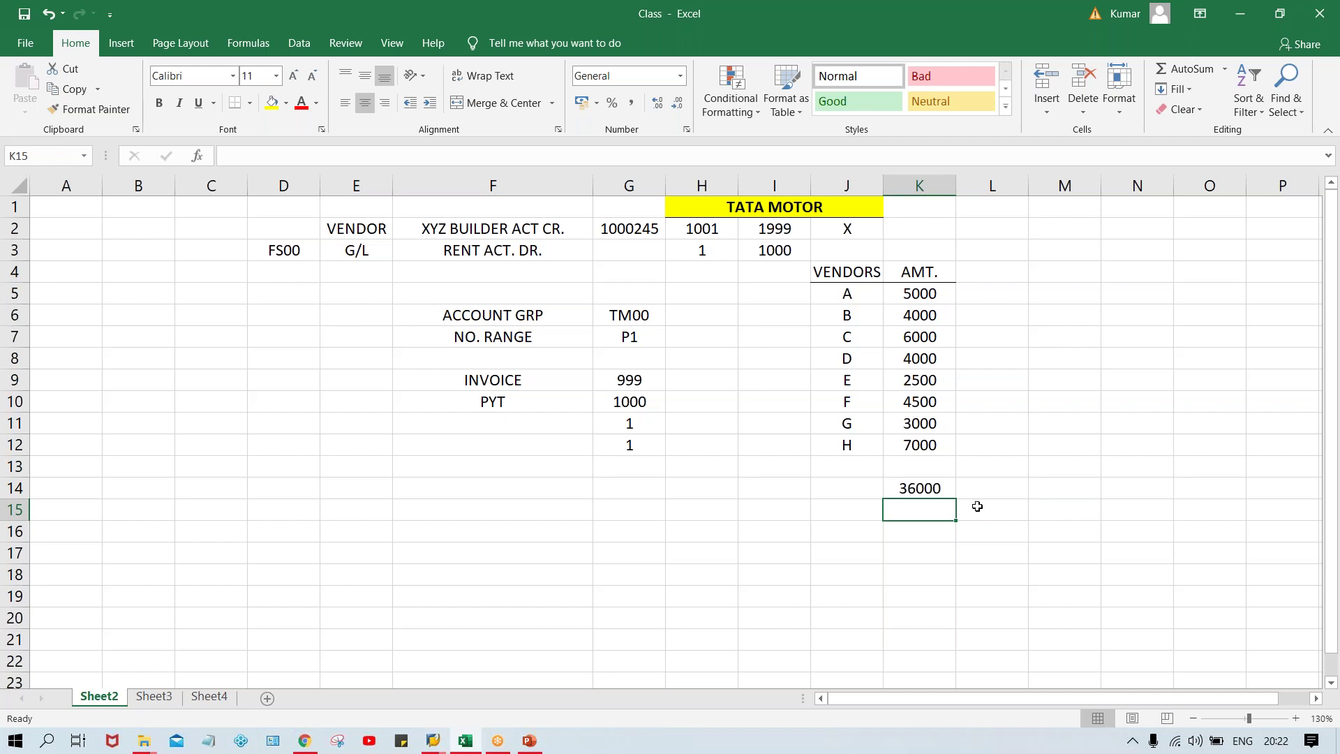
Step: Compare the individual vendor amounts in K5:K12 with the total in K14
left_click(919, 489)
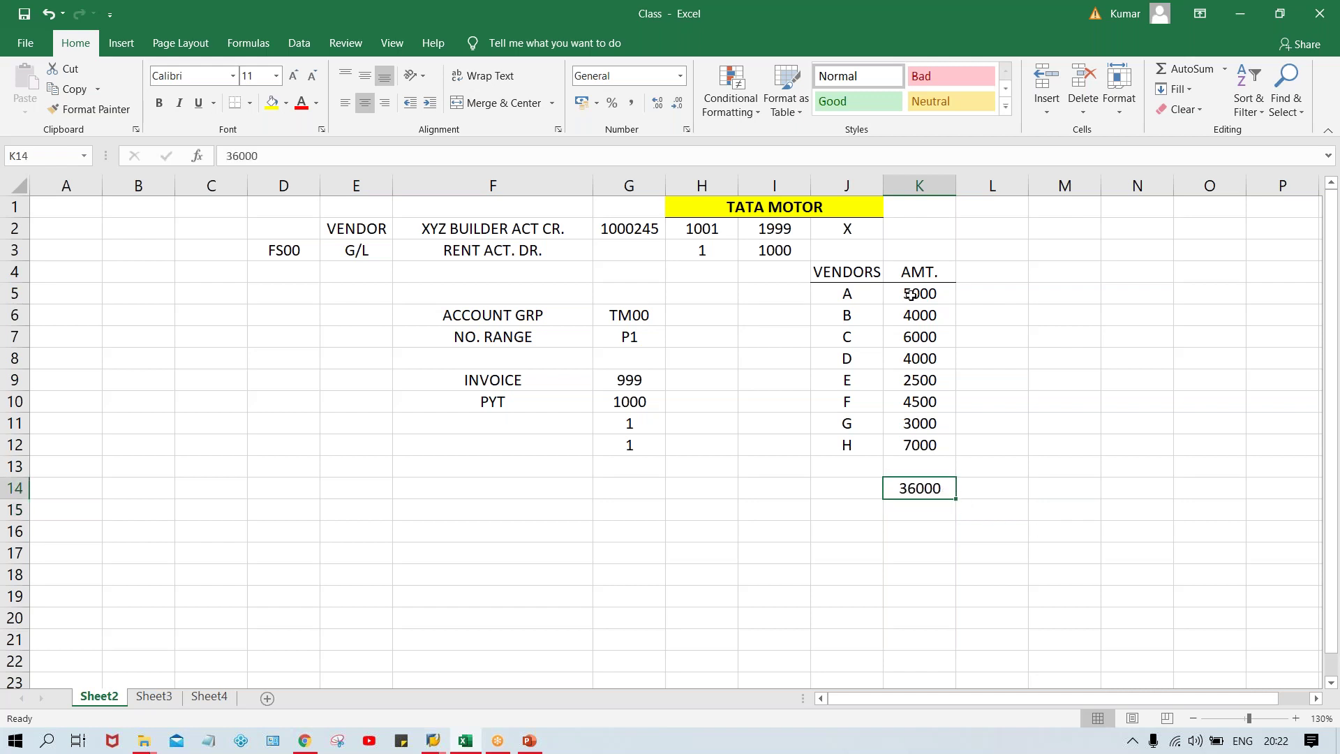
left_click_drag(904, 294, 905, 434)
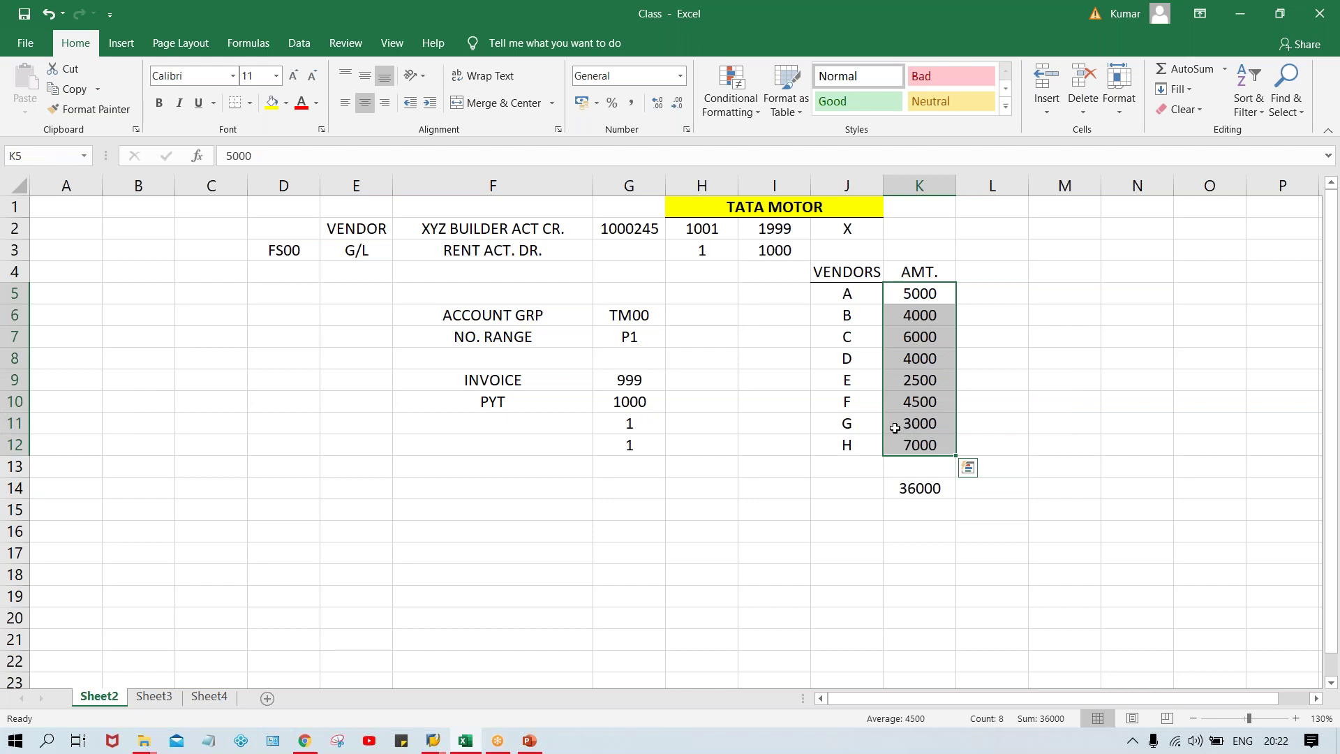
left_click(852, 296)
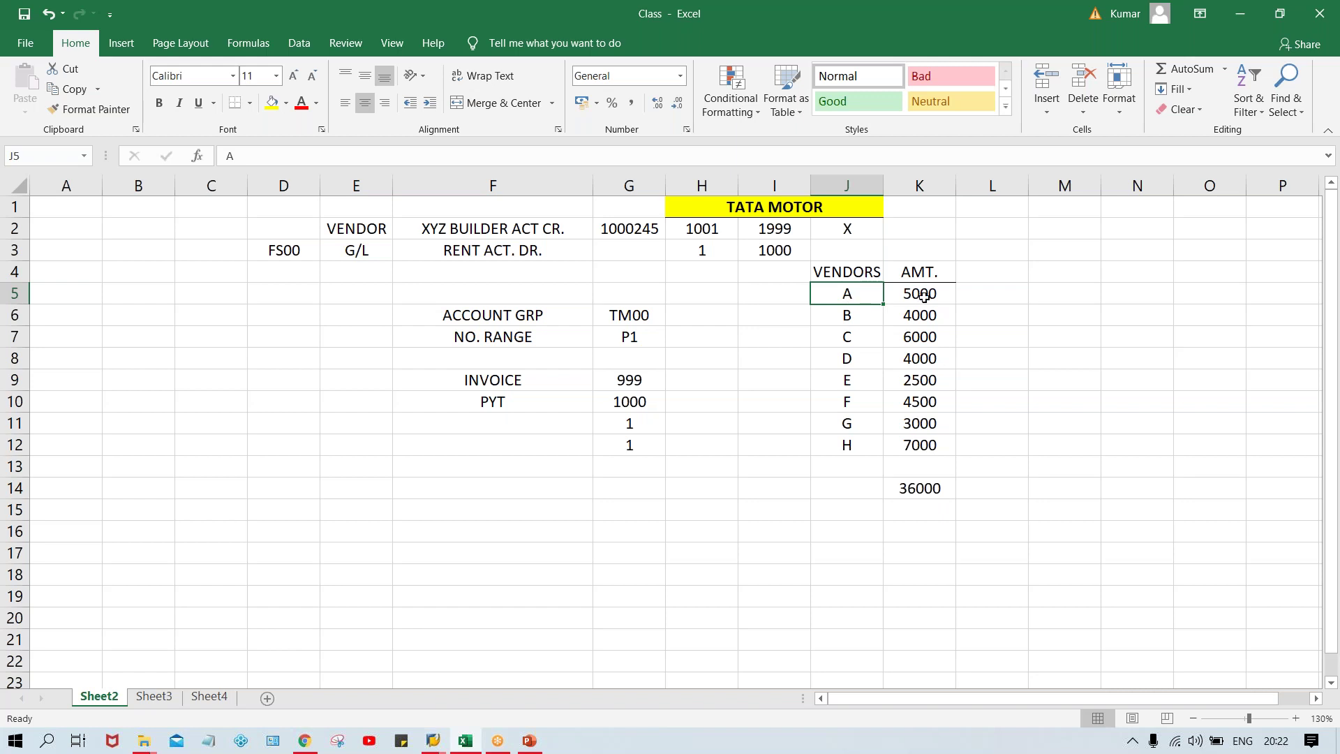
left_click(865, 315)
left_click(919, 314)
left_click(840, 335)
left_click_drag(844, 336, 908, 336)
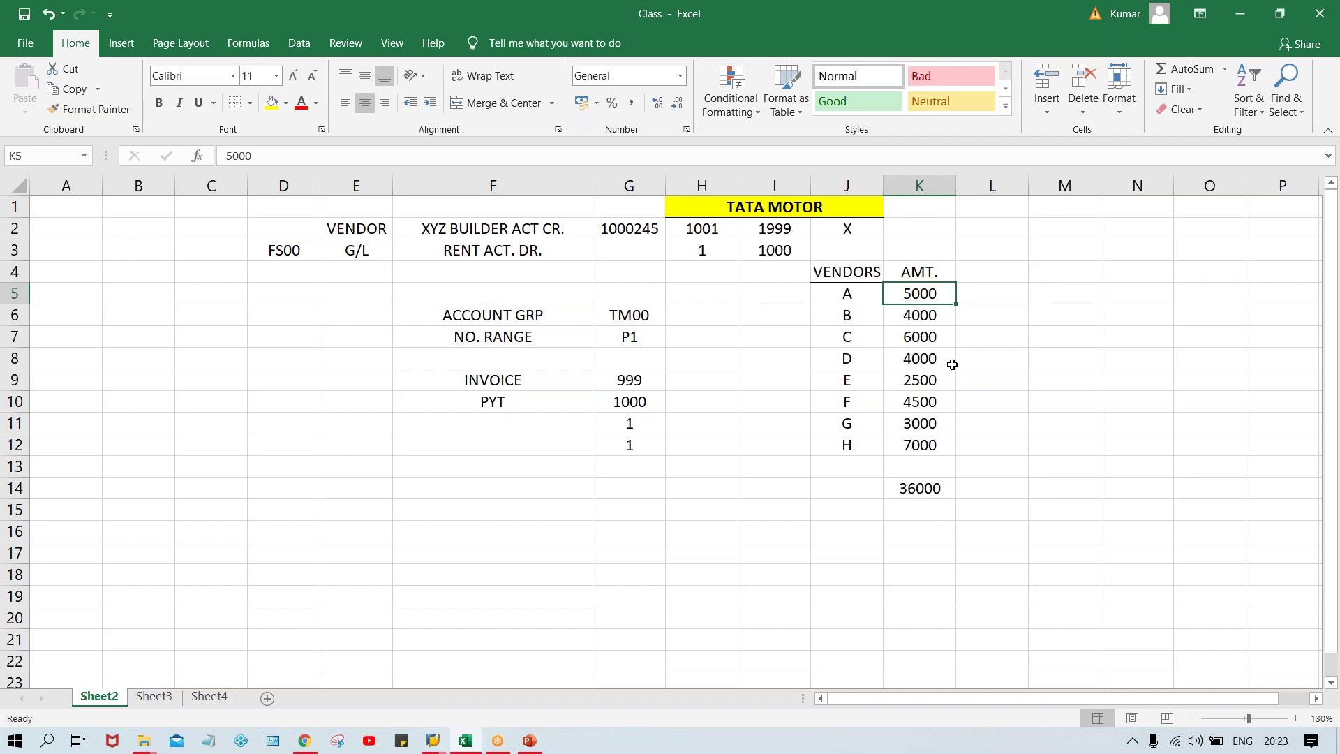
left_click_drag(912, 291, 922, 444)
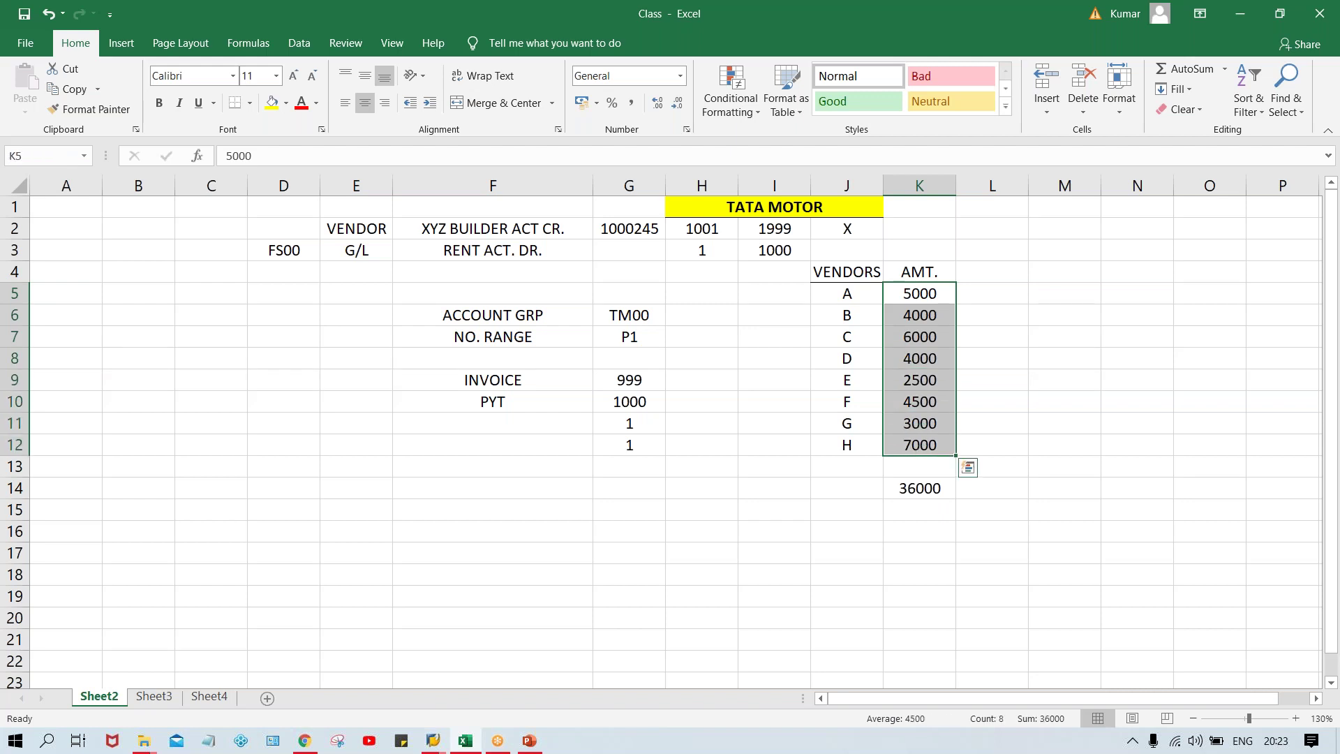
left_click(914, 489)
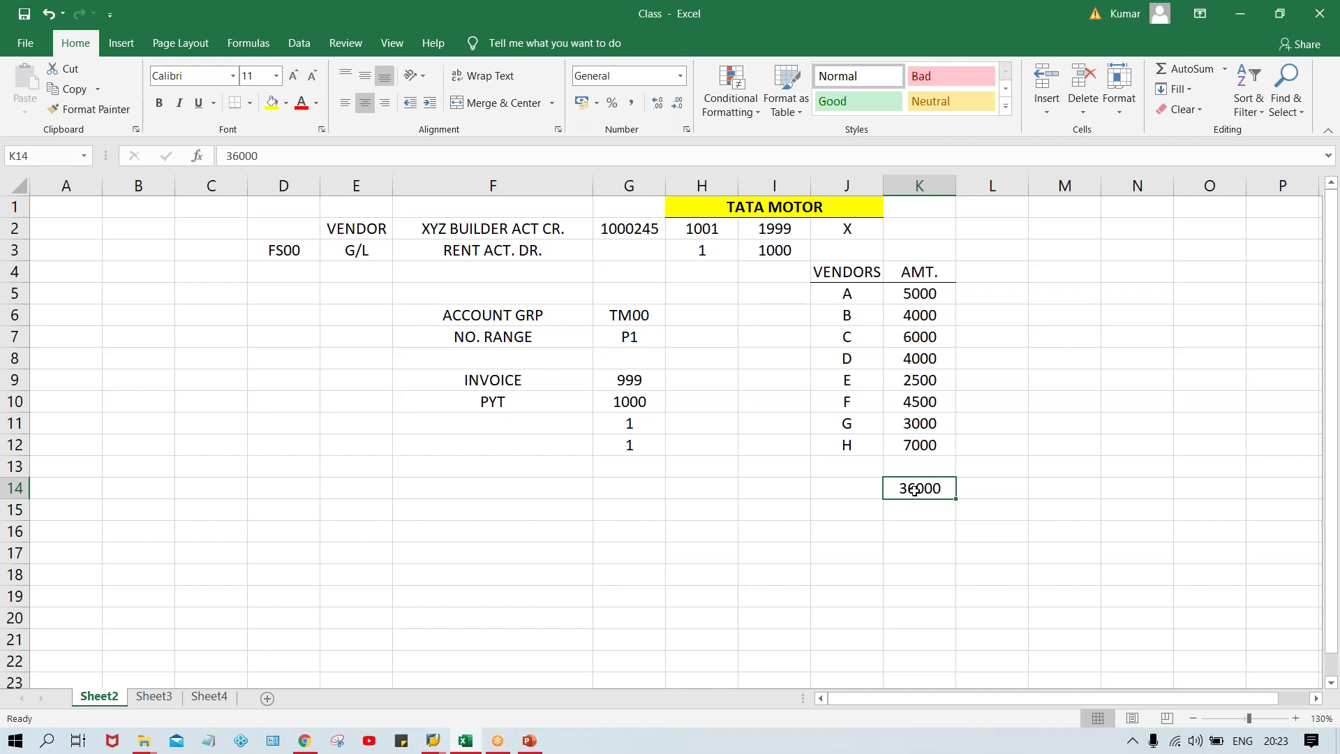
left_click_drag(915, 292, 917, 452)
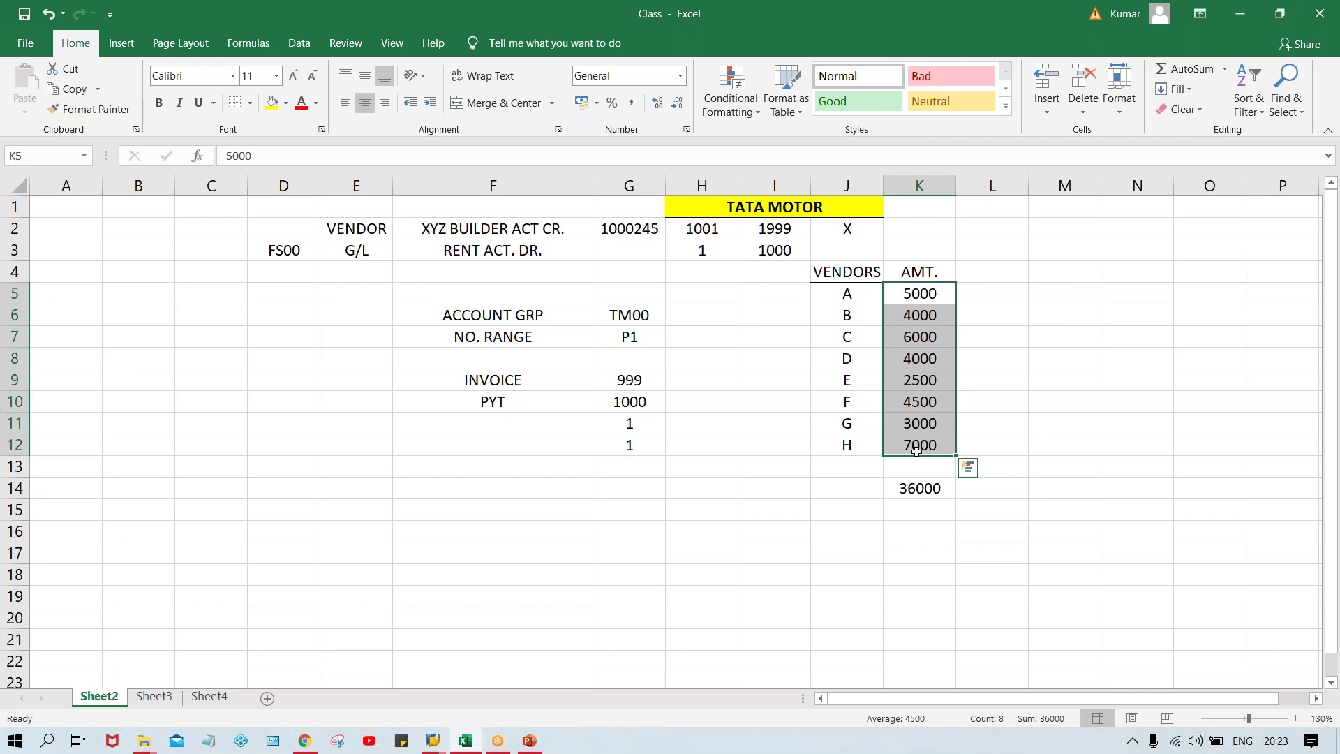
Step: Add the heading RECON. in I4 and make the headings in I4:K4 bold
left_click(767, 271)
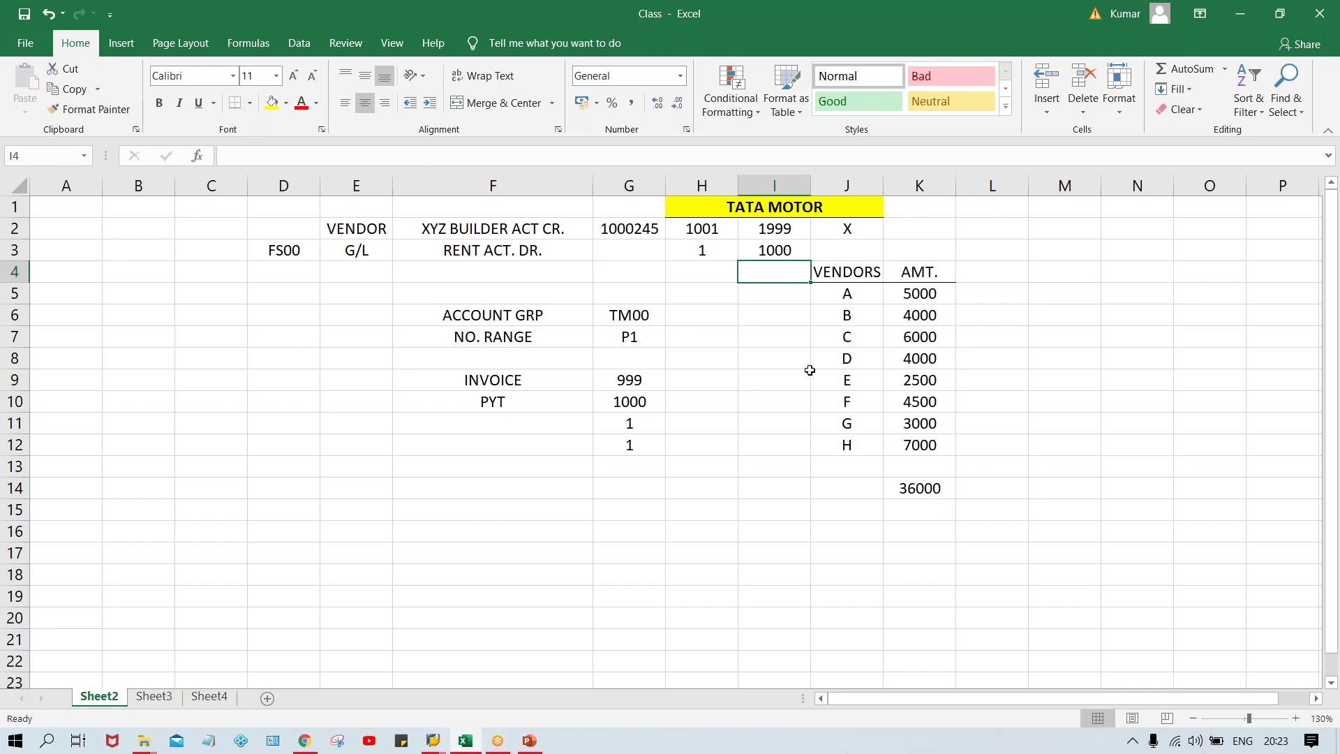
type("RECO")
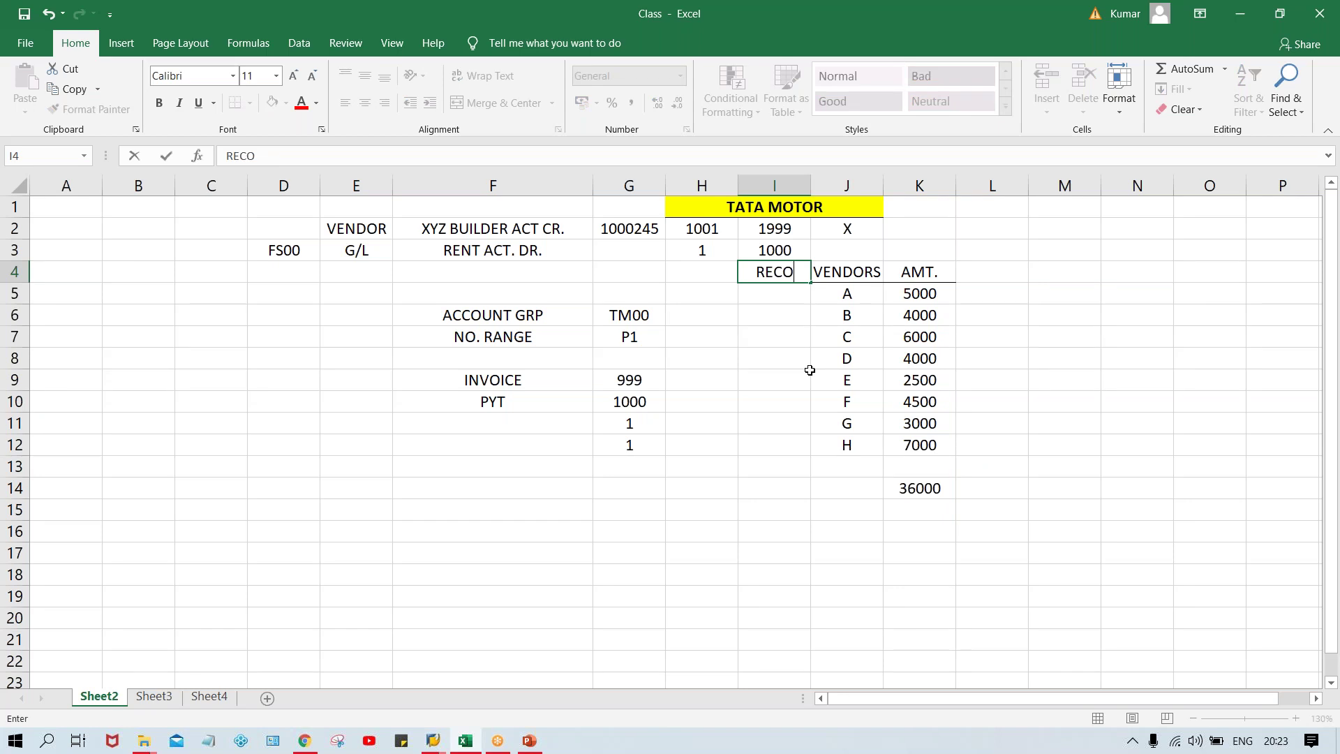
type("N.")
key("Return")
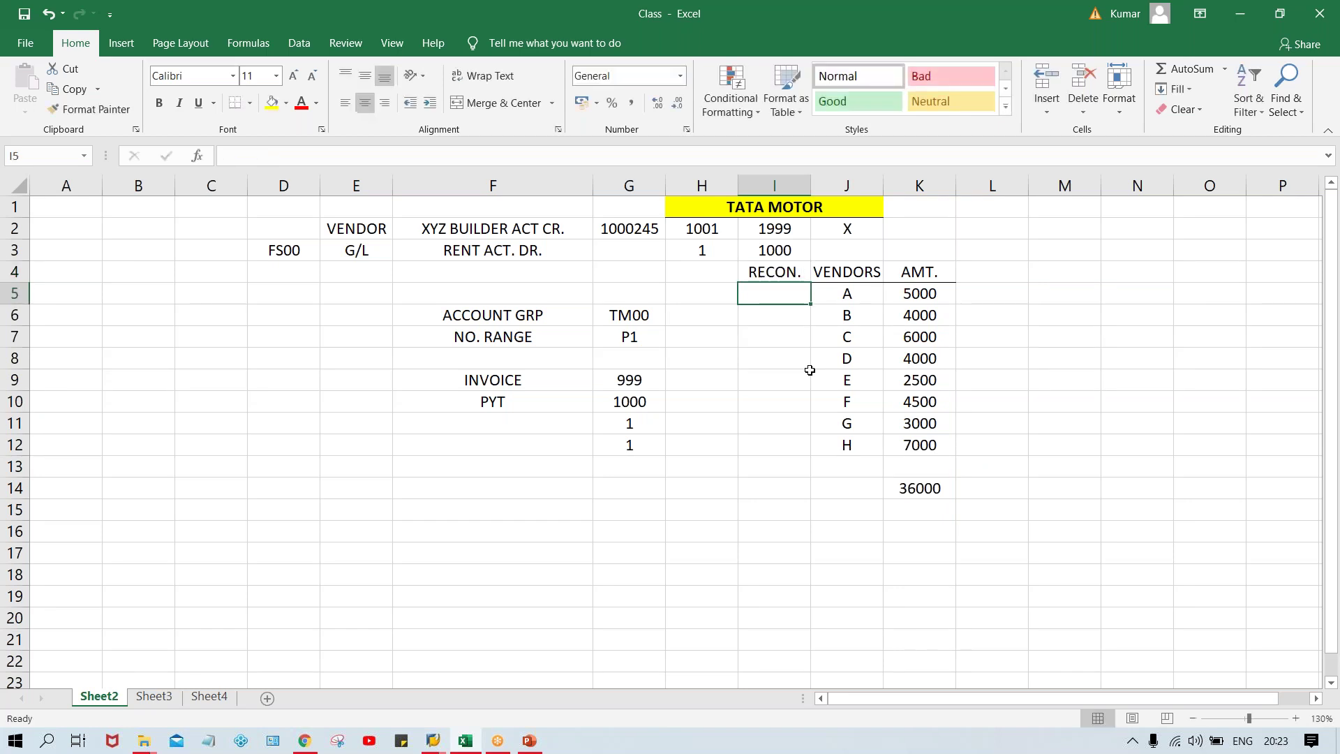
left_click_drag(773, 274, 913, 273)
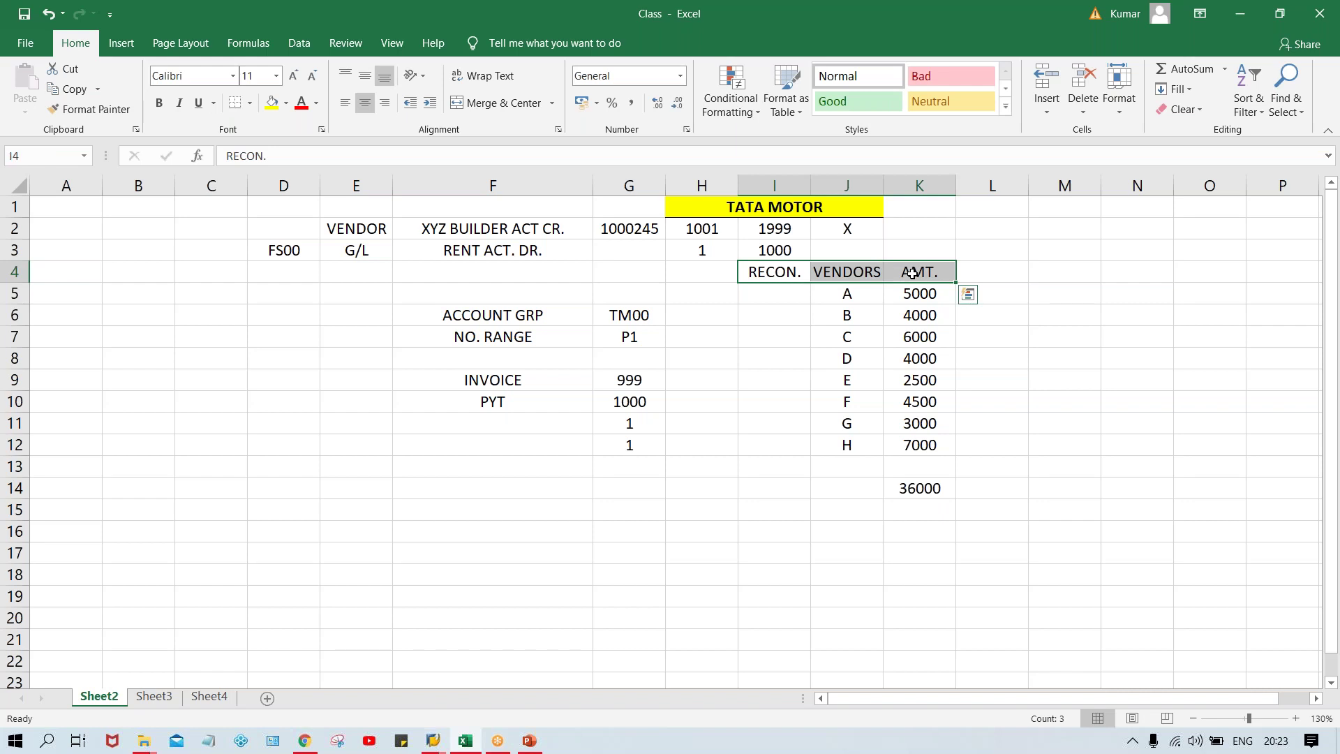
key("ctrl+b")
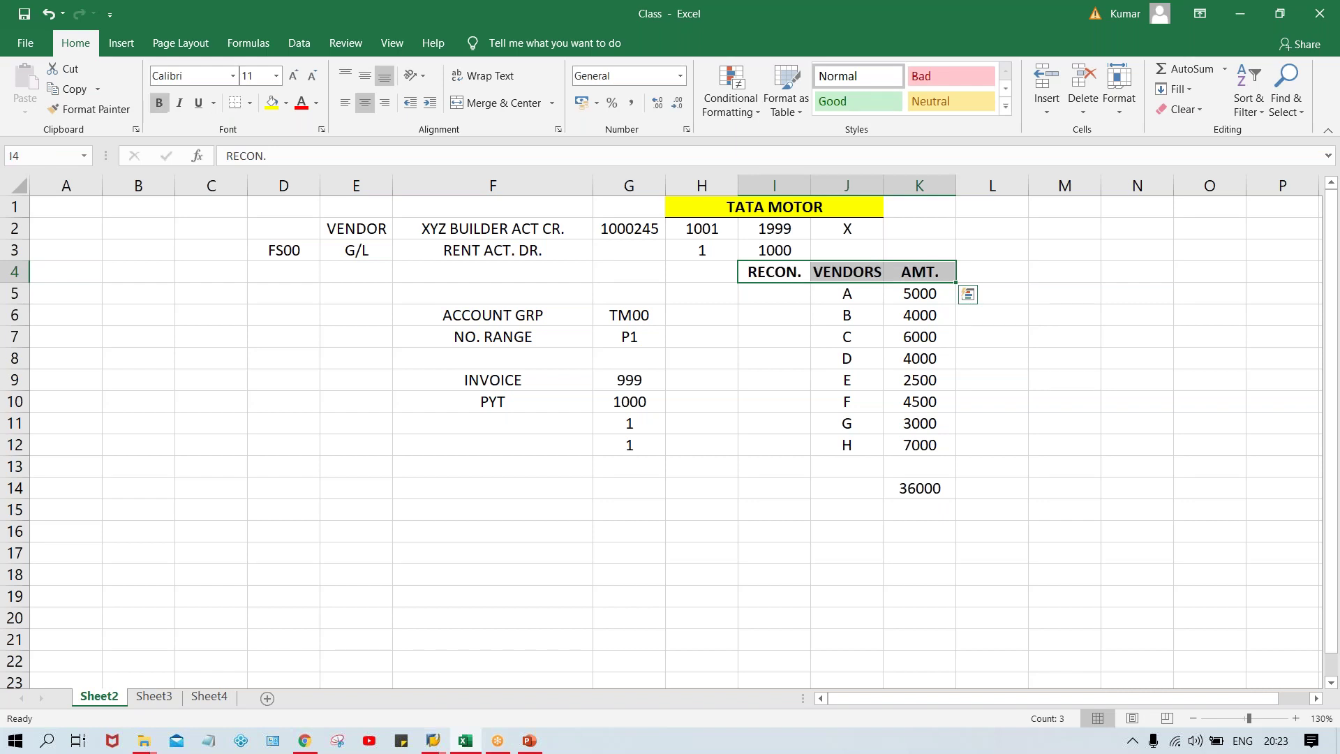
Step: Enter the reconciliation account 2000 in I5 and fill it down to I12 for all vendors
left_click(777, 294)
type("2000")
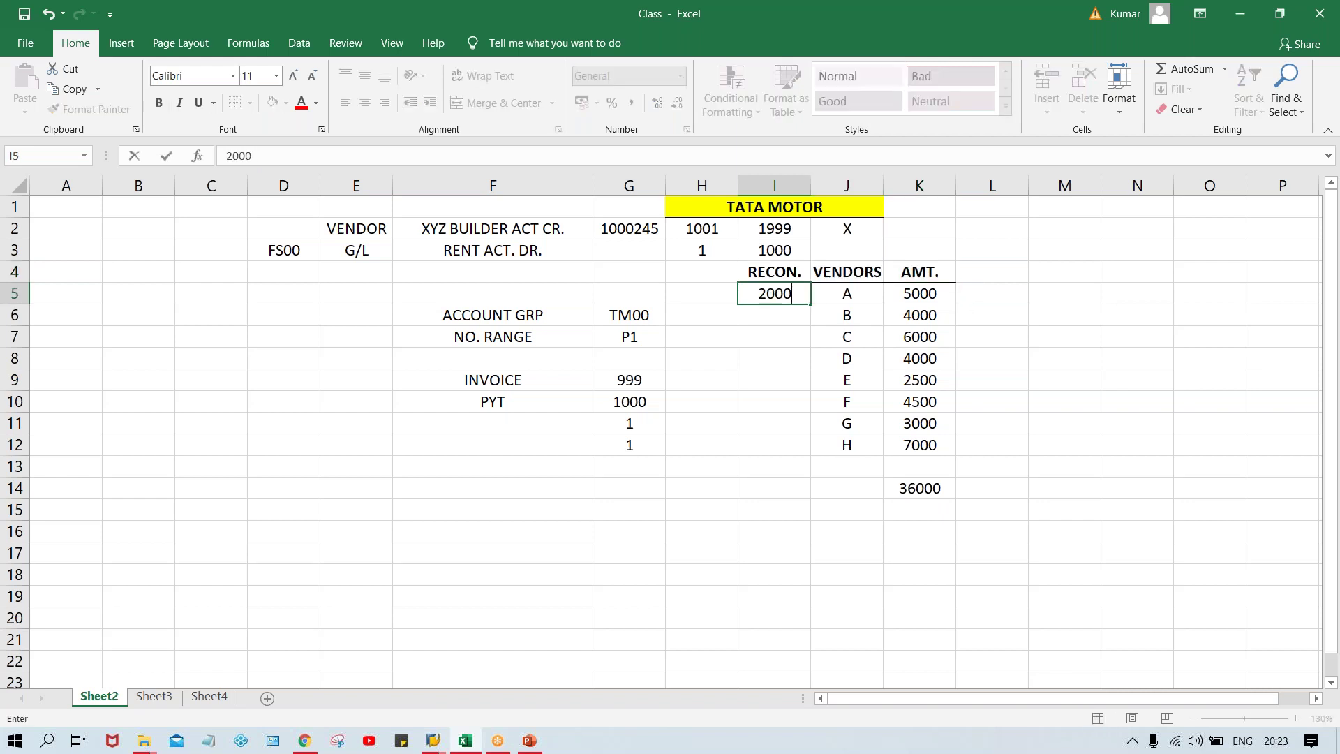
key("Return")
left_click(791, 294)
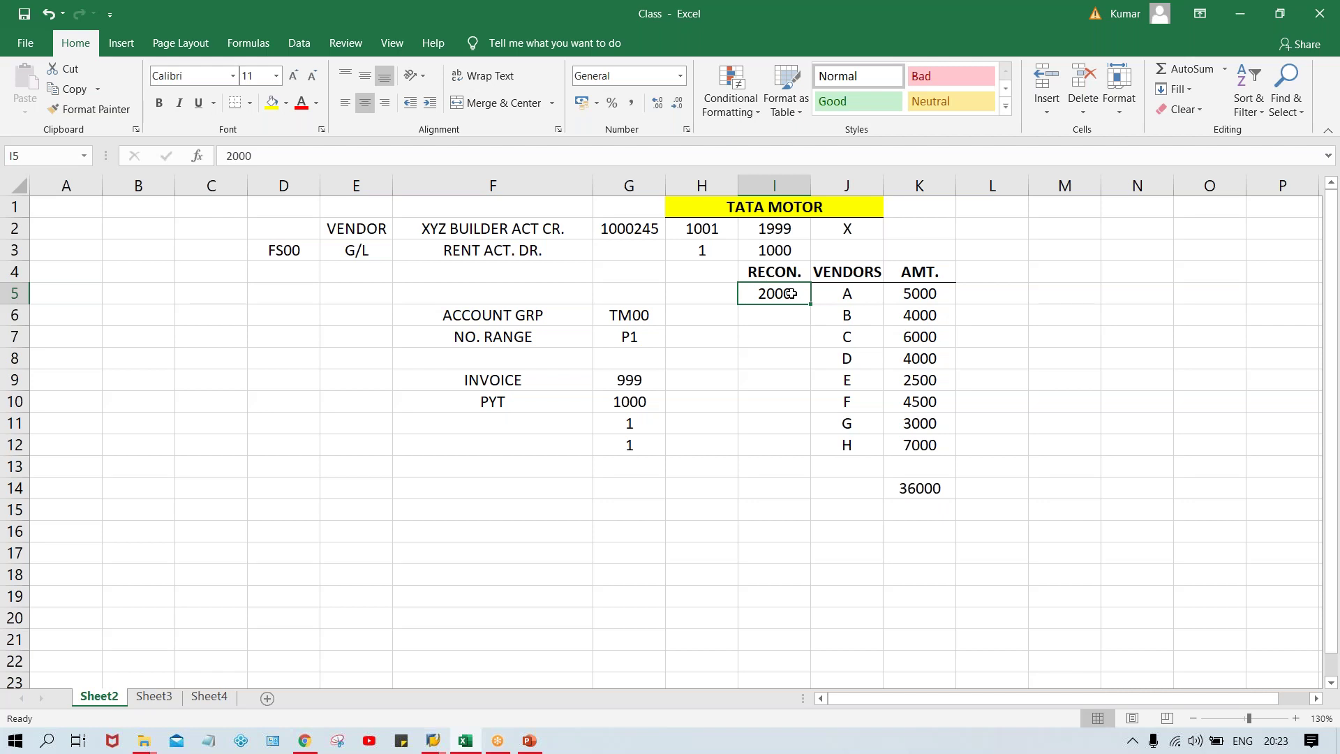
left_click(855, 295)
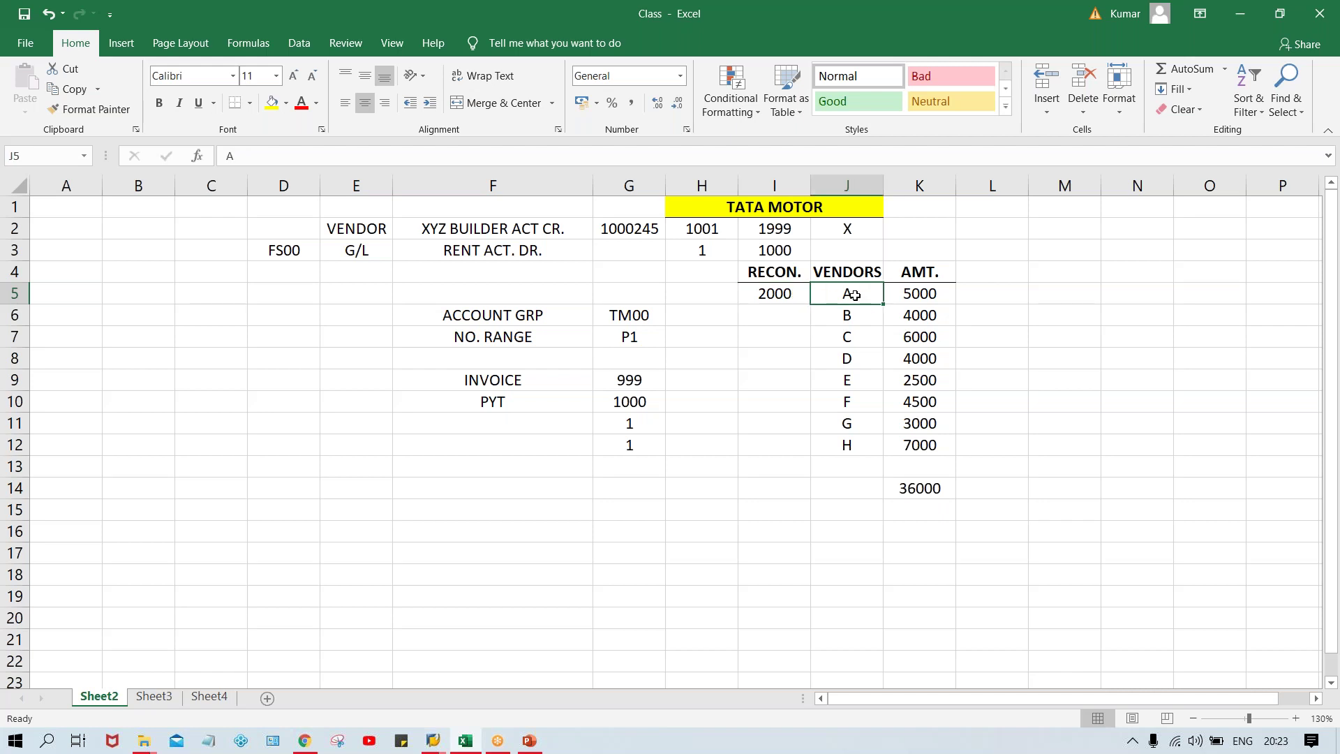
left_click(767, 293)
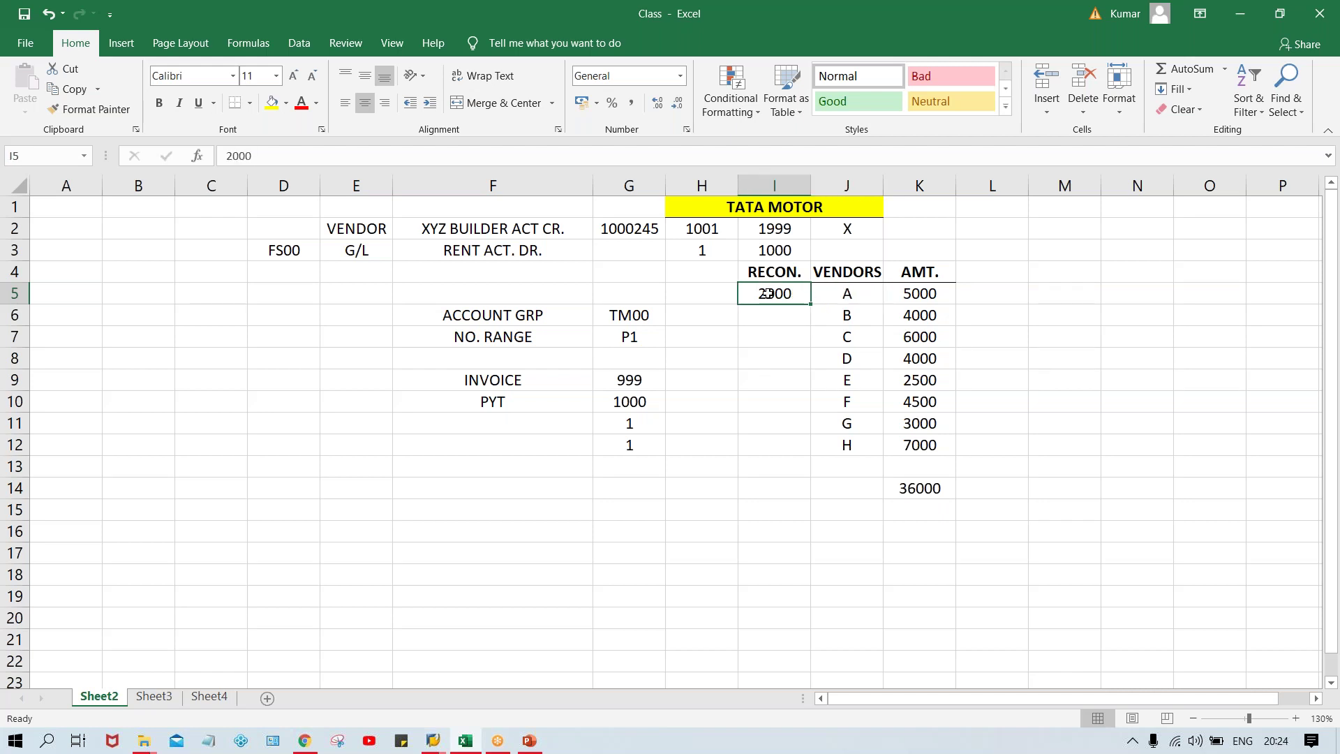
left_click_drag(767, 293, 772, 444)
key("ctrl+d")
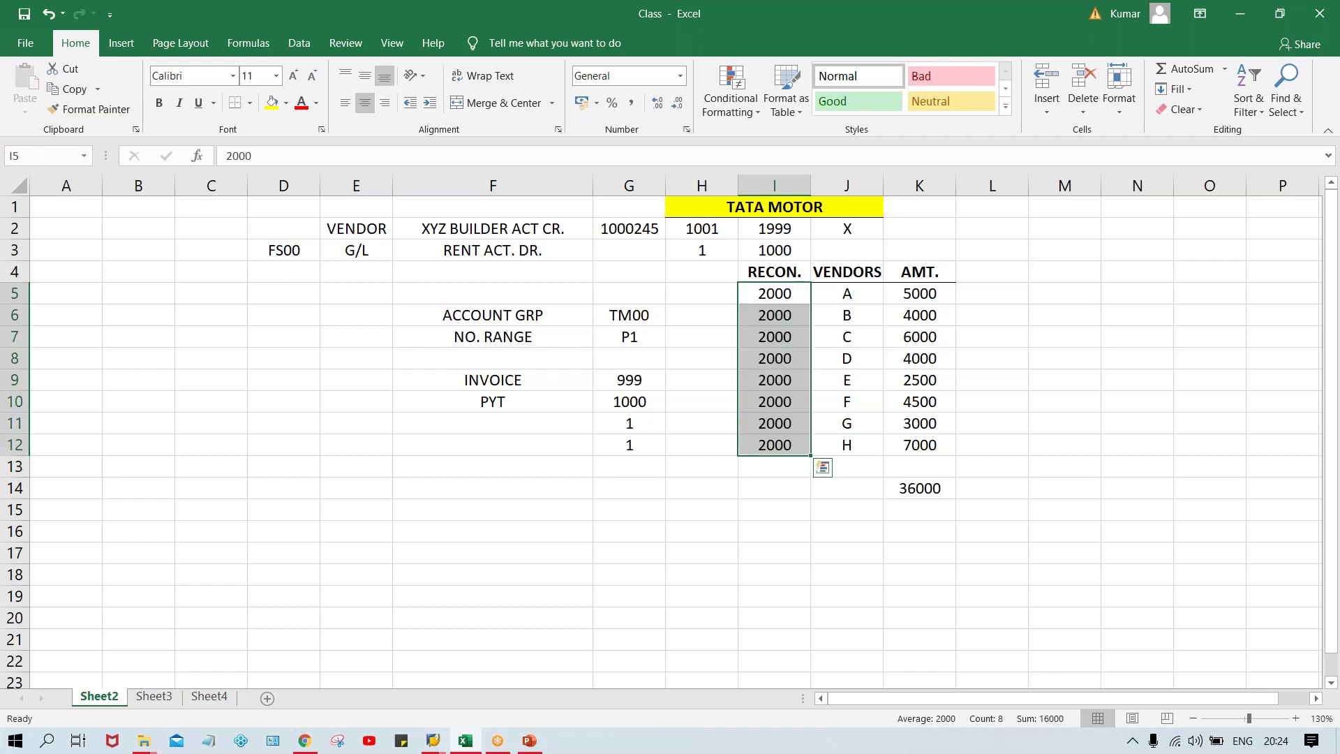
Step: Examine how each vendor and its amount relate to the reconciliation account in column I
left_click(777, 342)
left_click(774, 406)
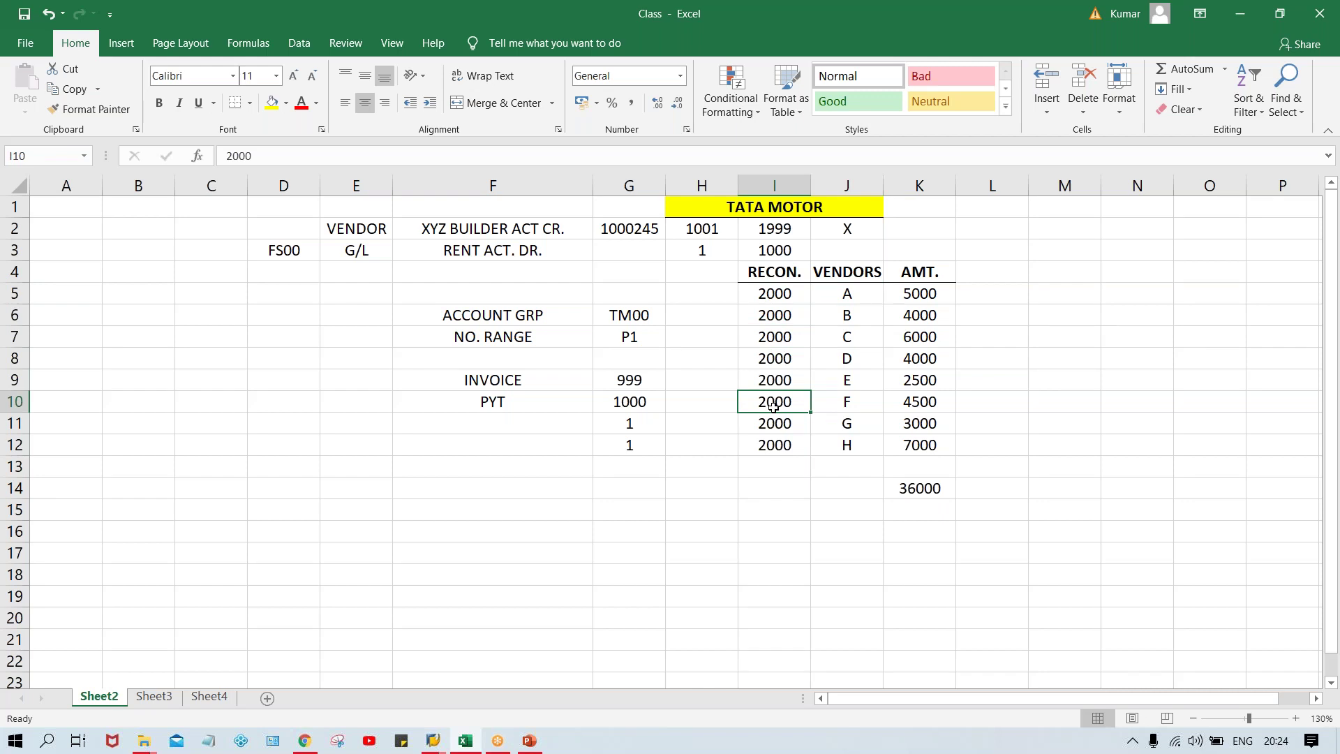
left_click(925, 300)
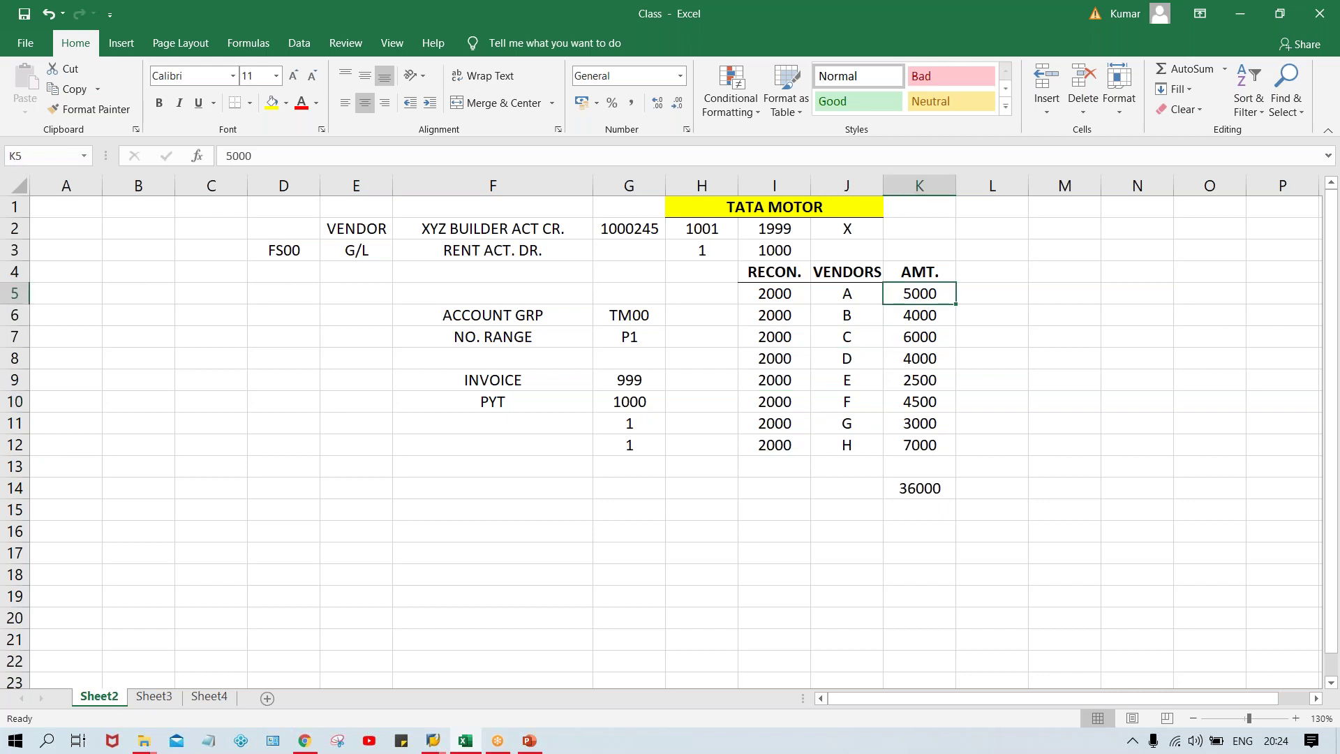
left_click(850, 295)
left_click(787, 294)
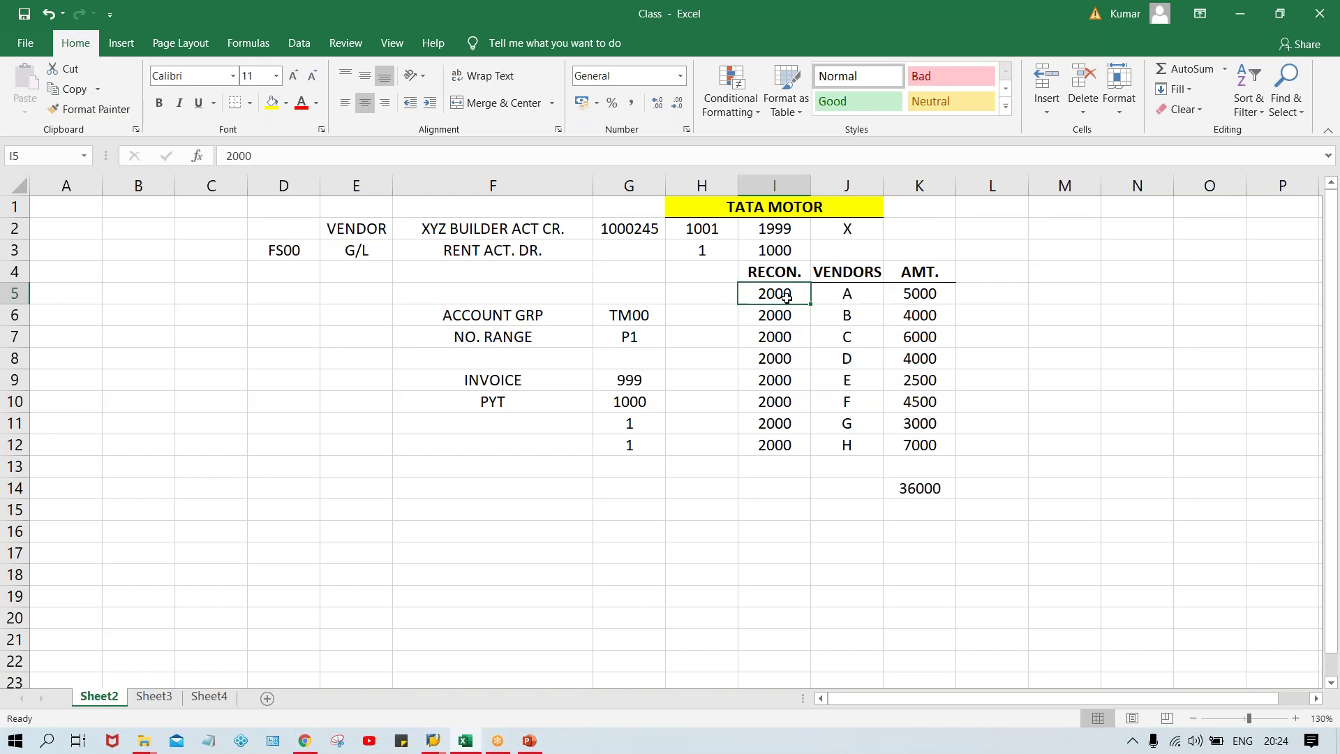
left_click(930, 316)
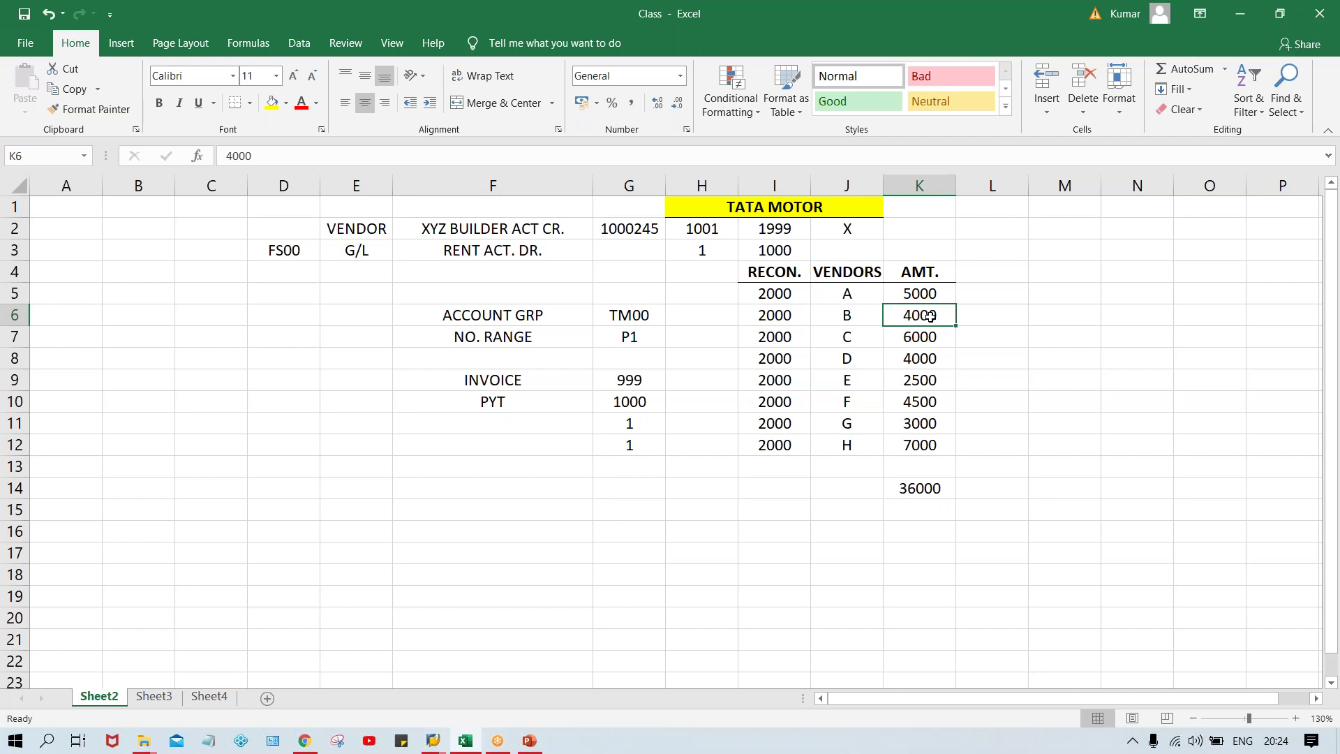
Step: Trace vendors B and C and the amounts in K5:K12 to their reconciliation account entries in column I
left_click(839, 320)
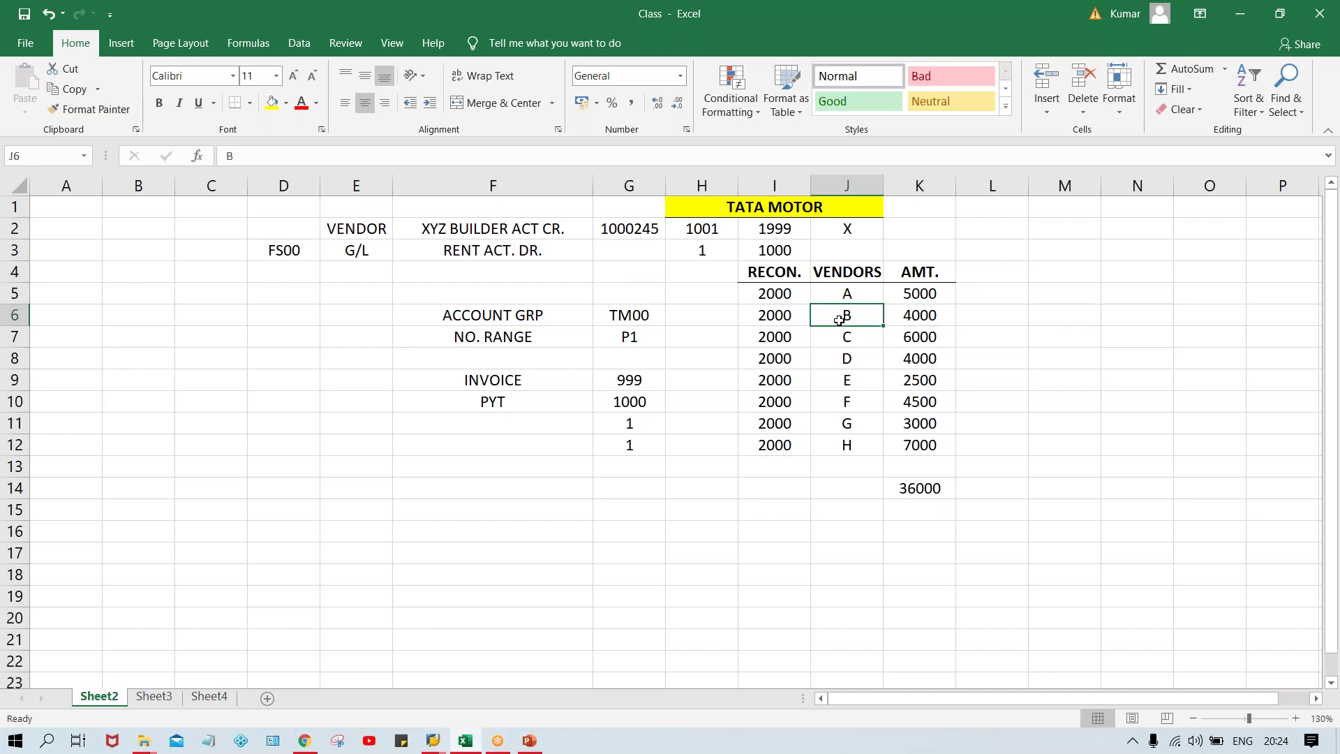
left_click(747, 317)
left_click(919, 337)
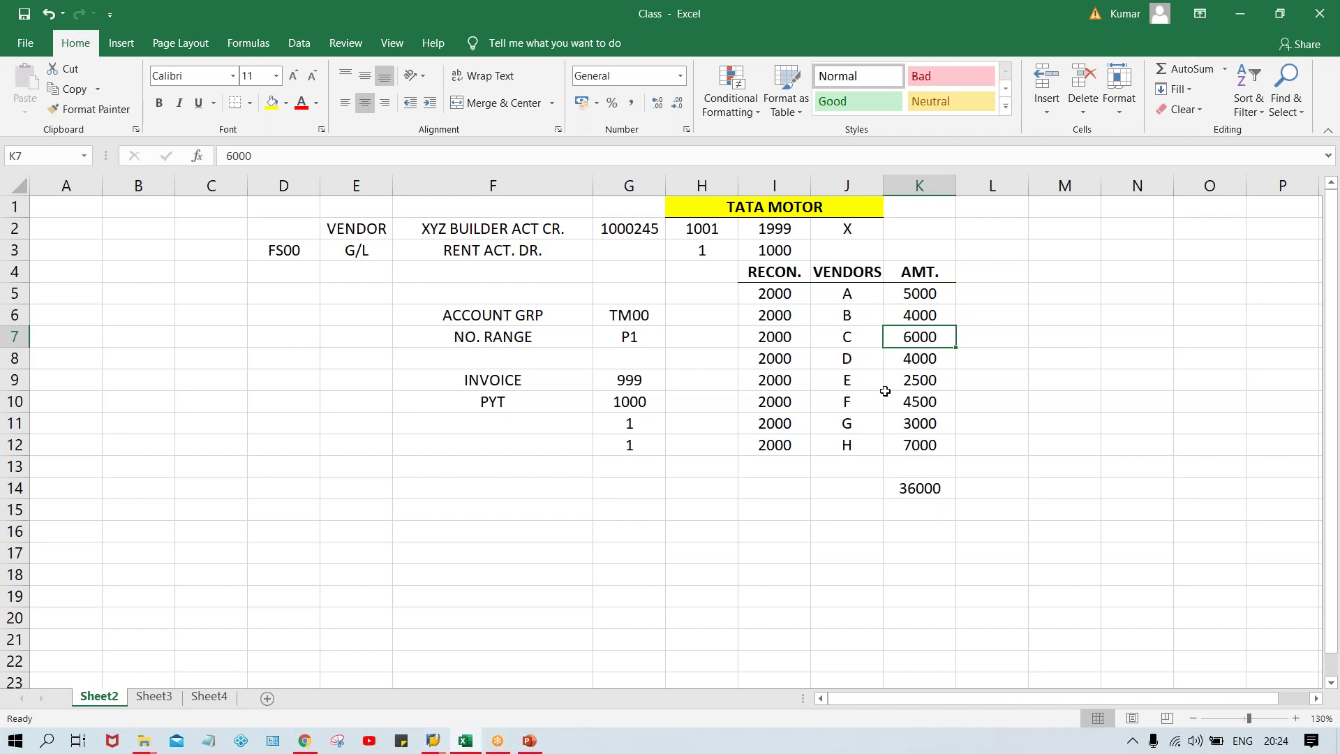
left_click(849, 337)
left_click(784, 337)
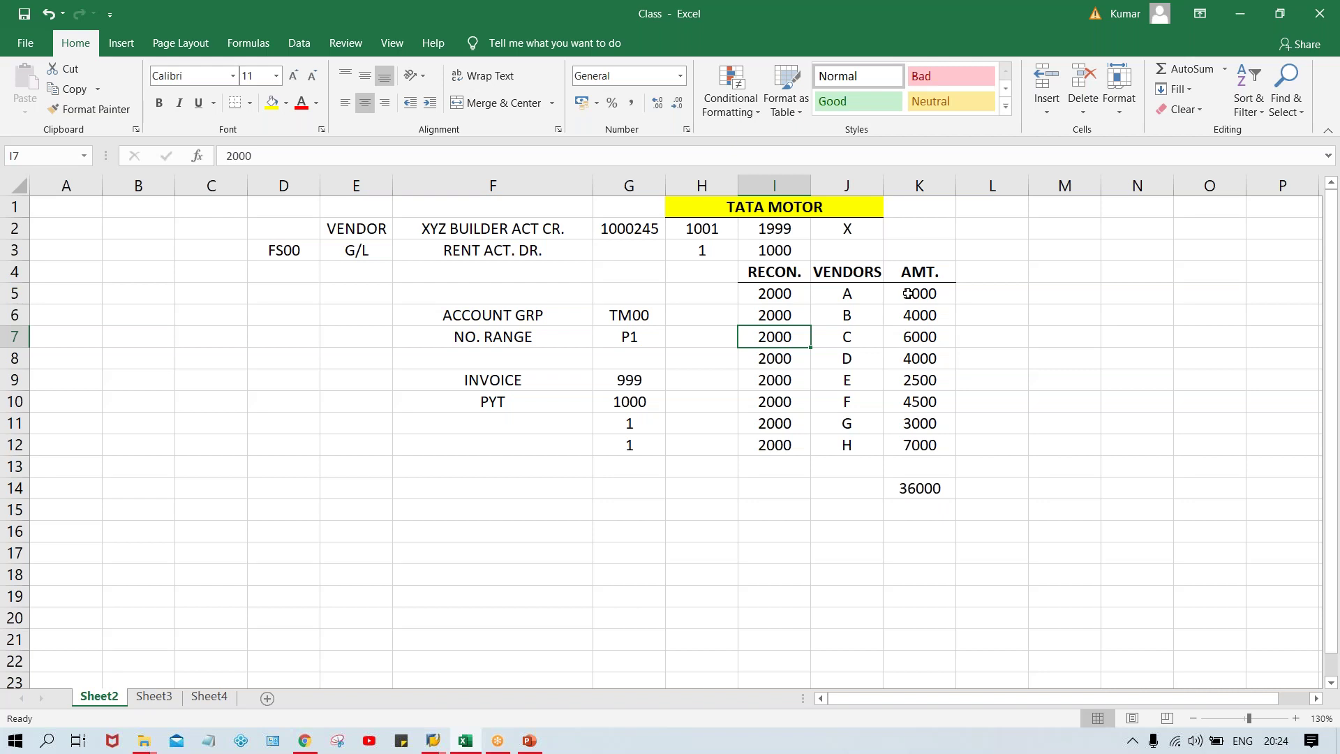
left_click_drag(912, 293, 936, 451)
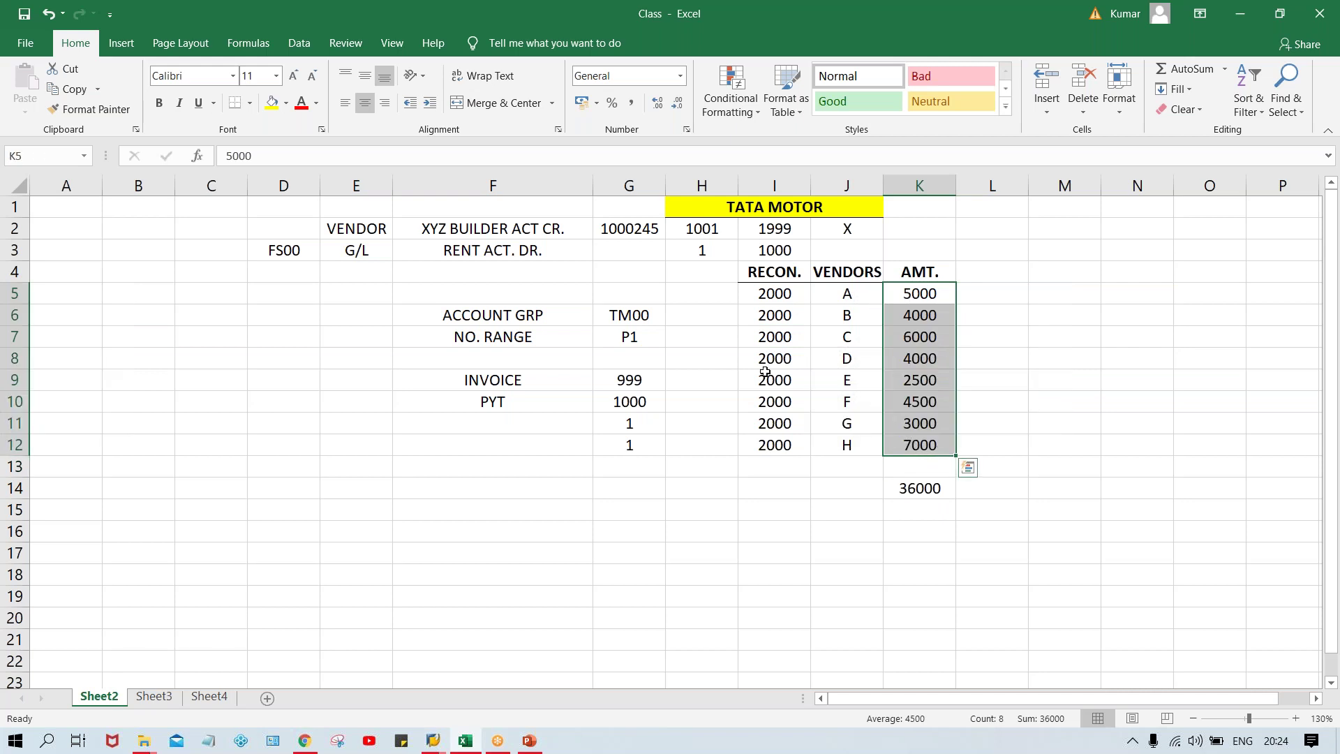
left_click(767, 295)
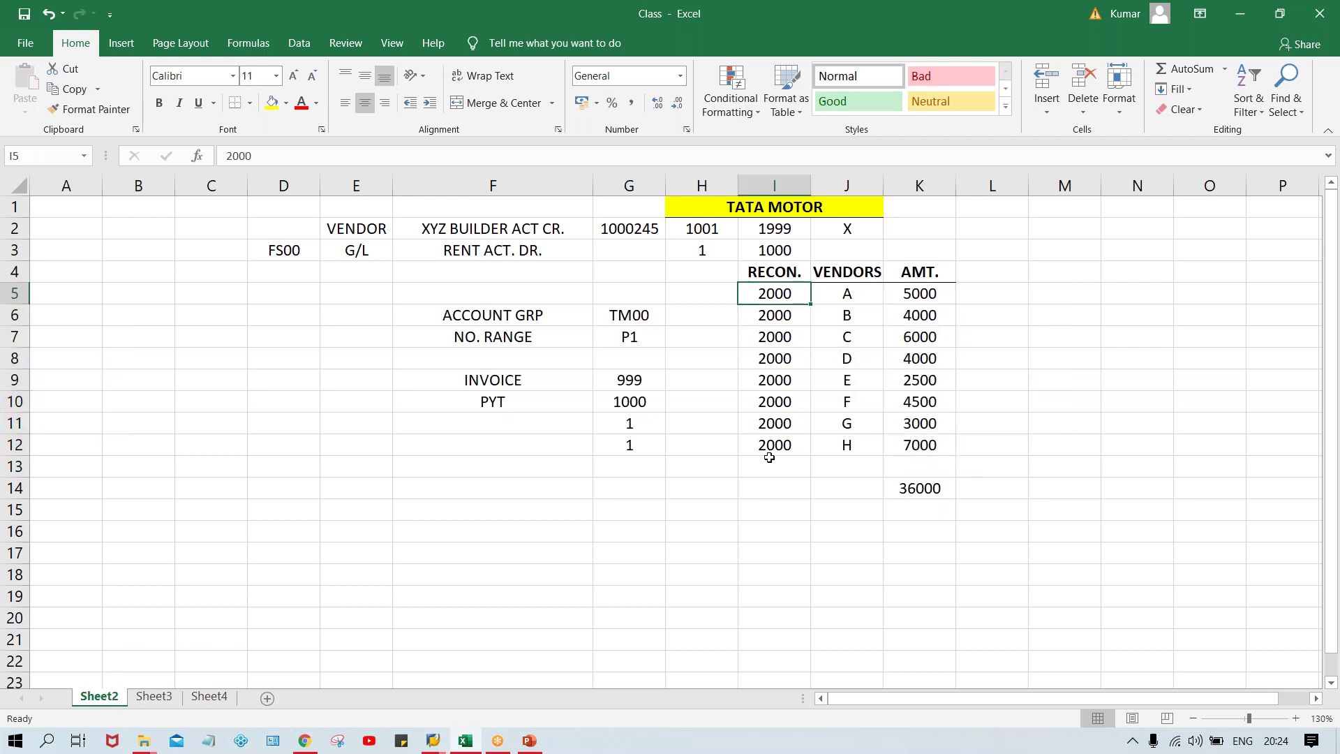
left_click(771, 331)
Step: Enter 36000 in I14 as the total for the reconciliation account
left_click(775, 490)
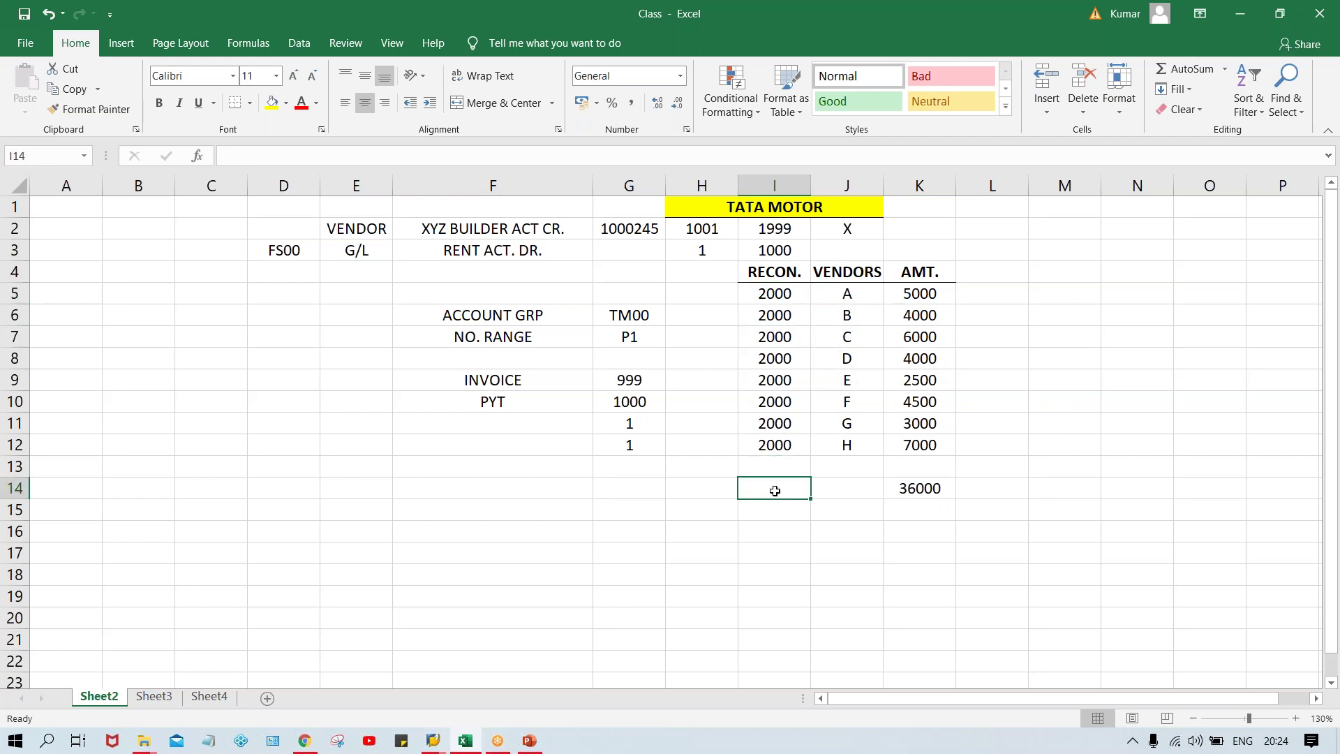
type("36000")
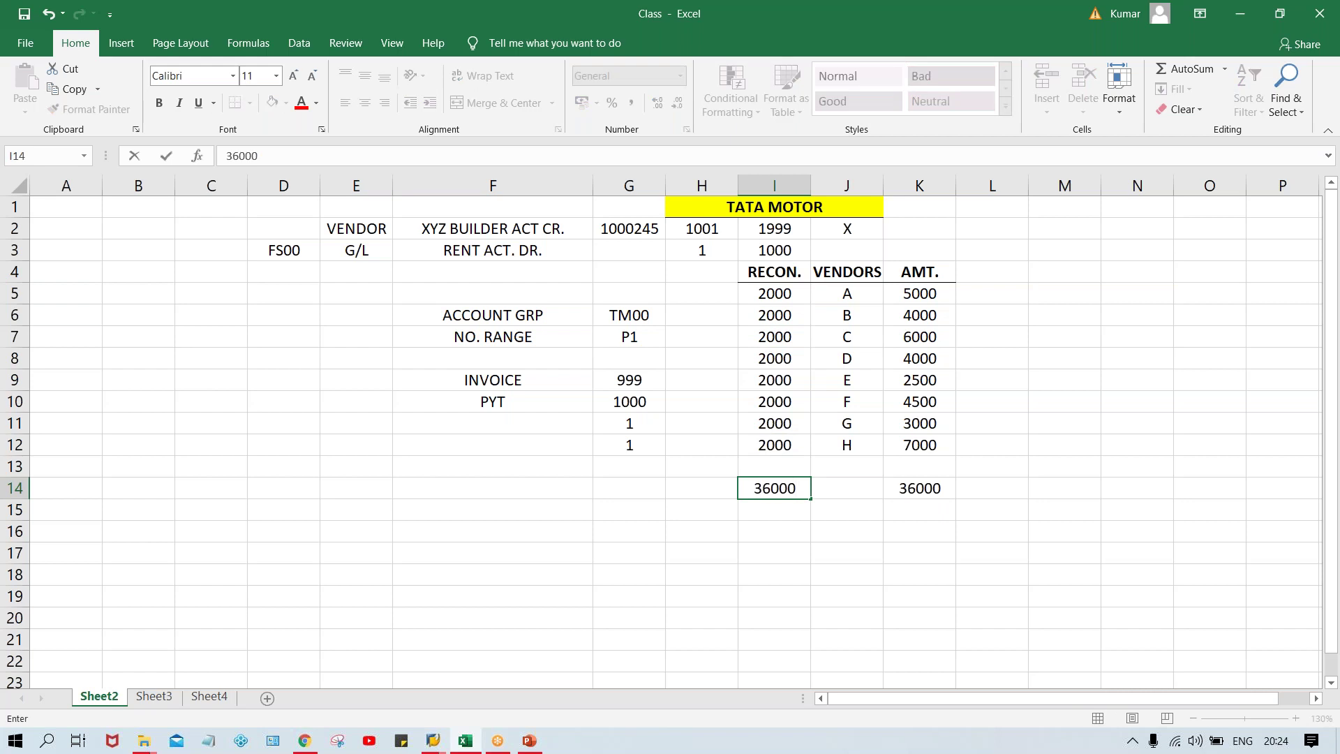
key("Return")
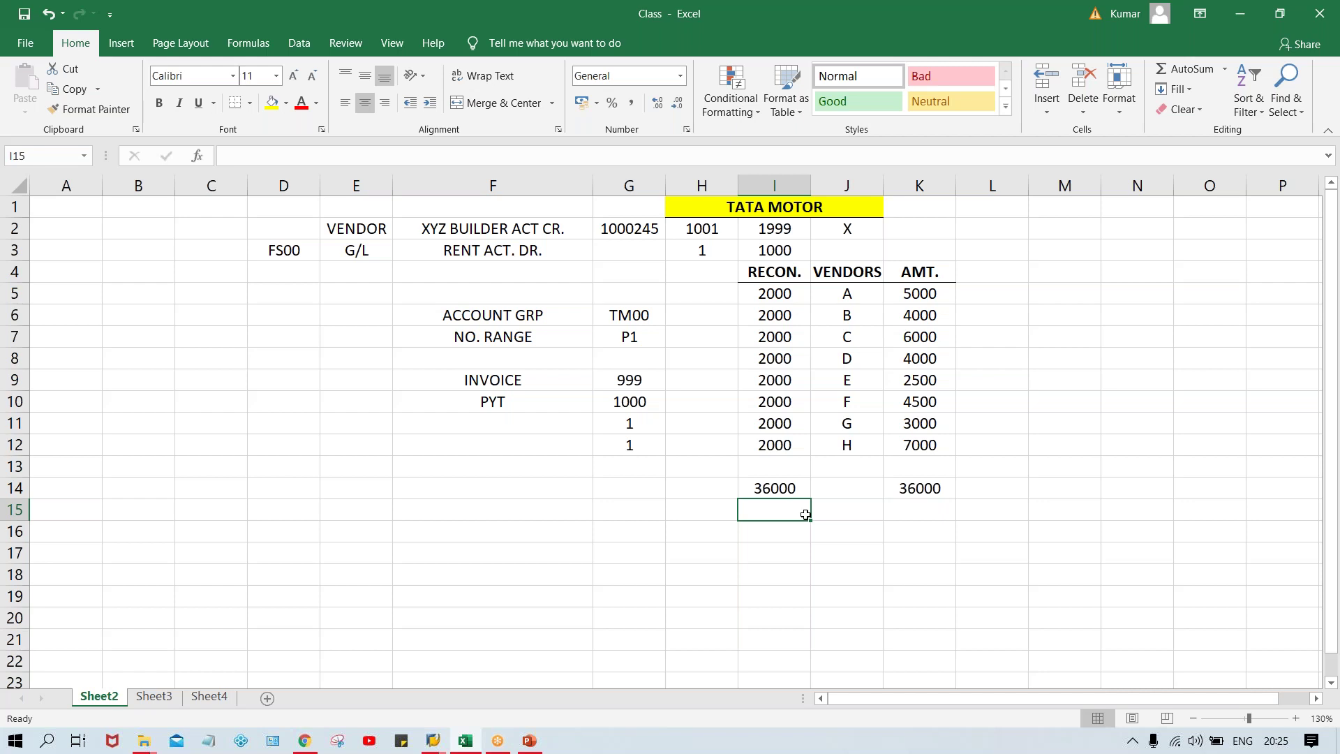
Step: Compare the reconciliation account total in I14 with the individual vendor amounts in column K
left_click(779, 487)
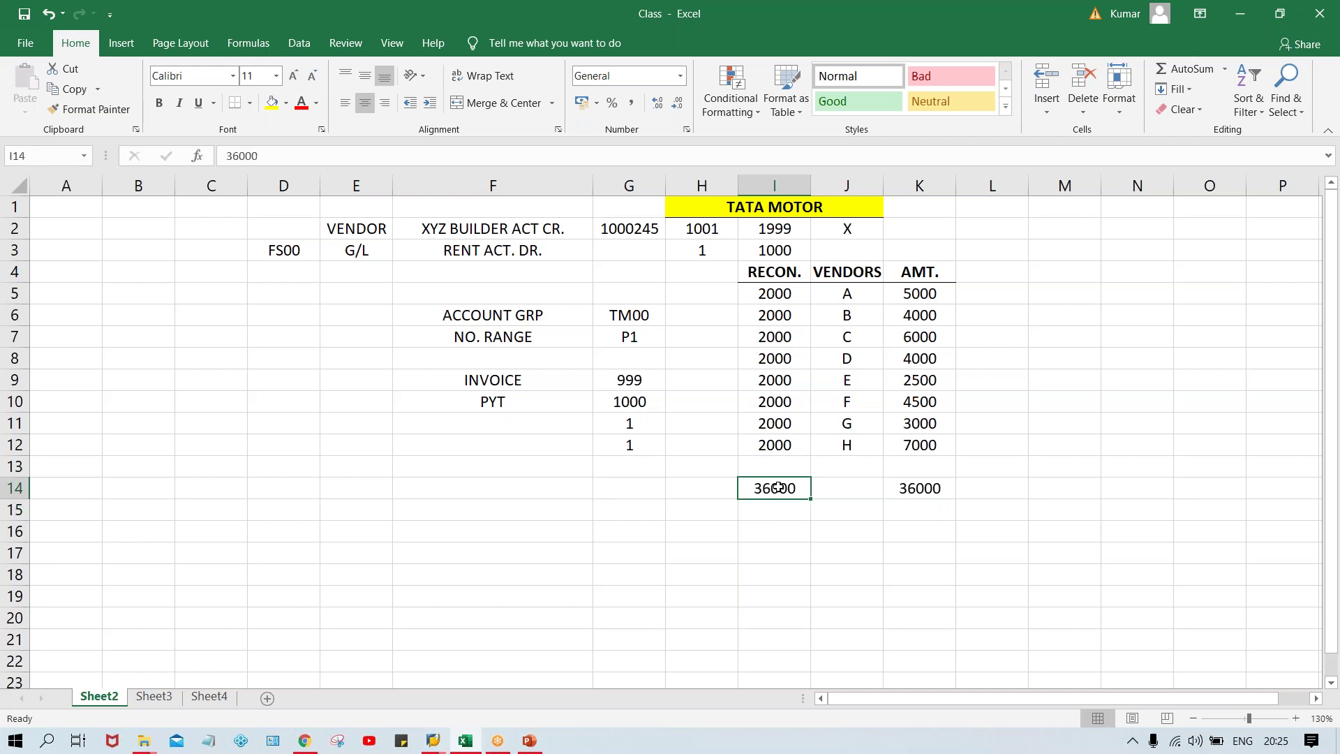
left_click_drag(912, 293, 915, 446)
left_click(773, 450)
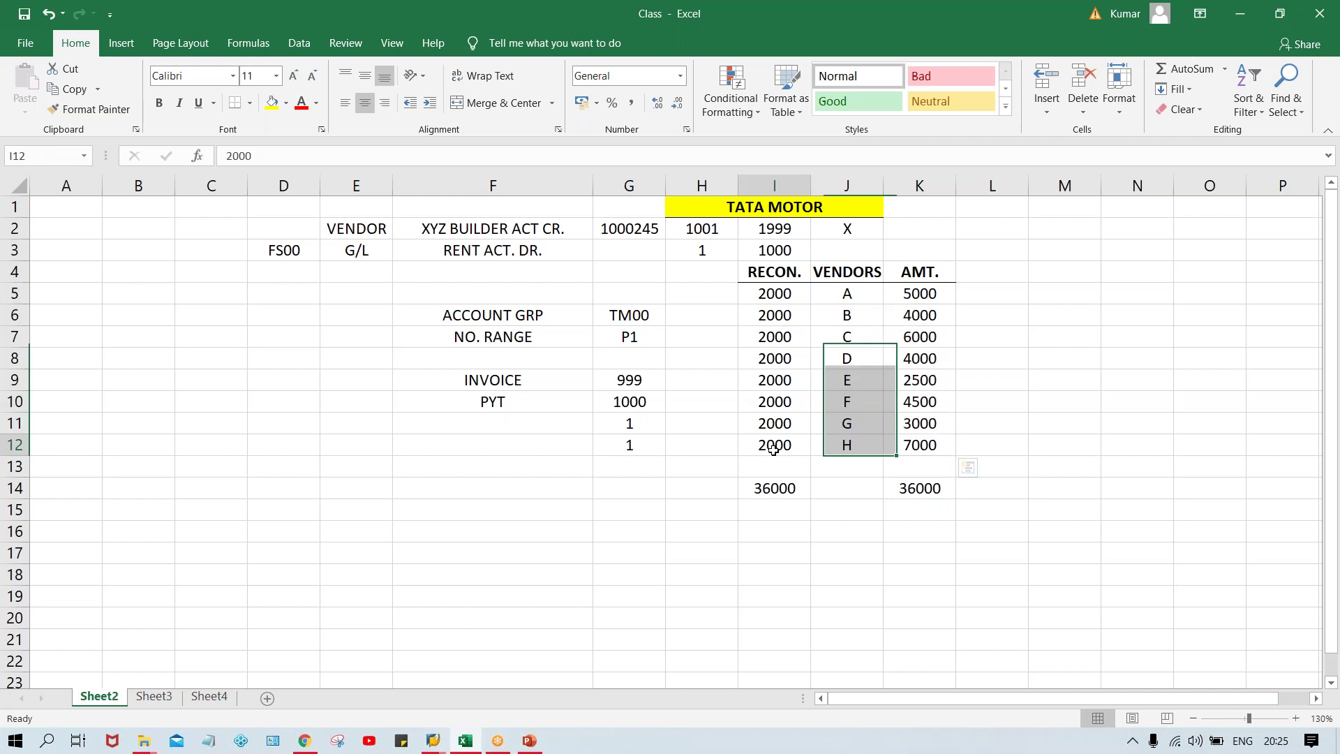
left_click(772, 488)
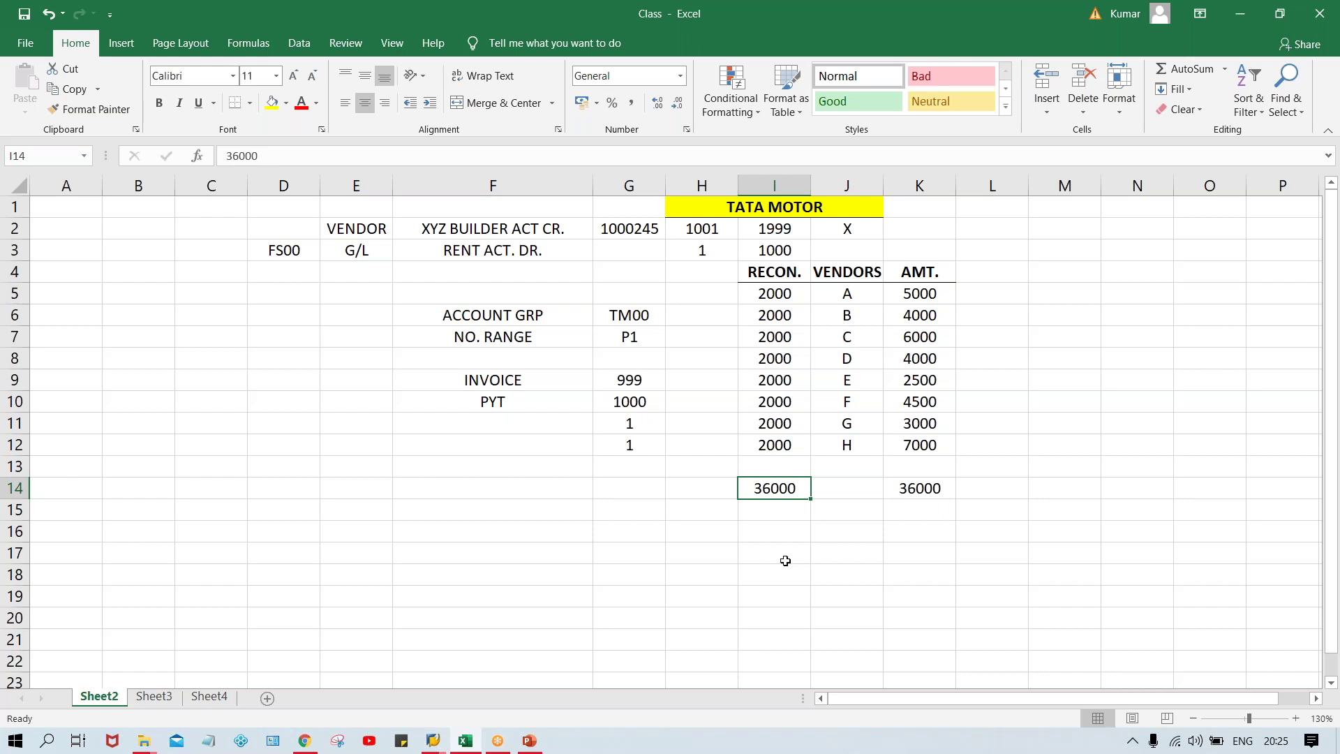
left_click(765, 450)
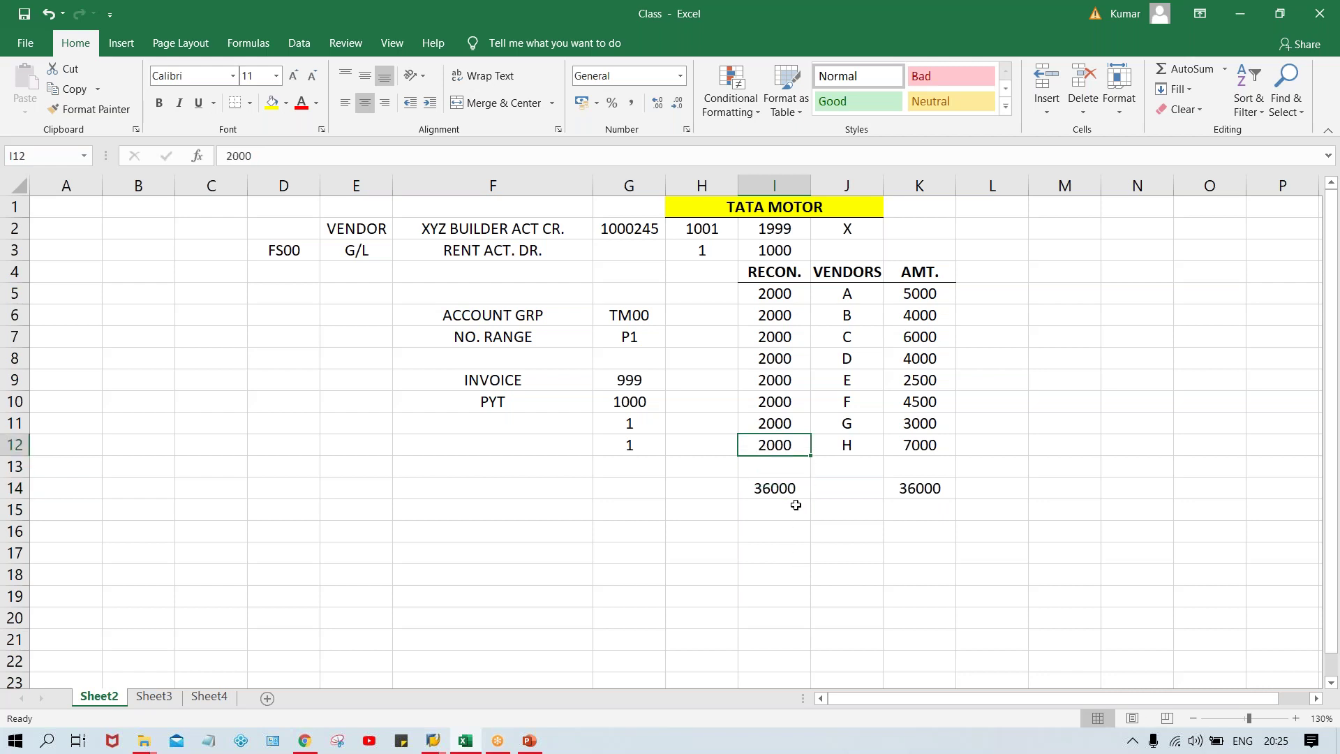
left_click(773, 488)
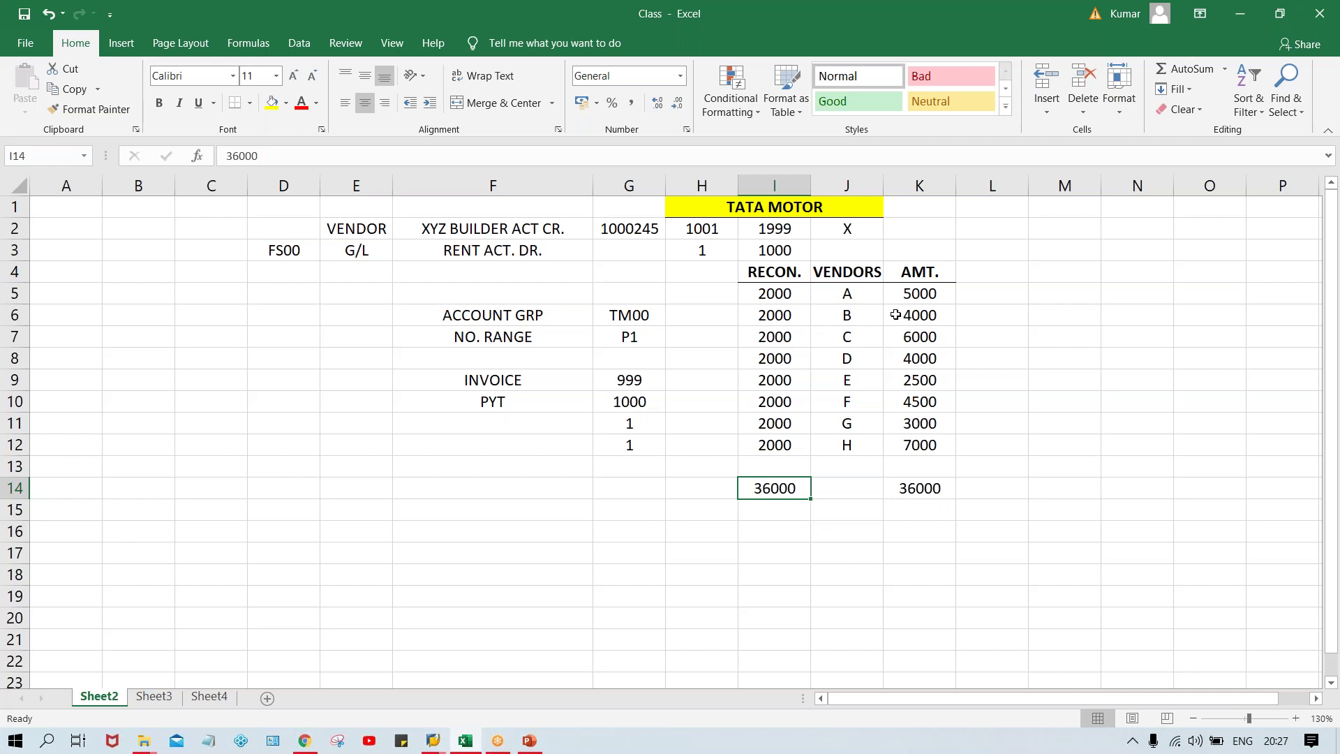
left_click(923, 302)
left_click(922, 313)
left_click(920, 335)
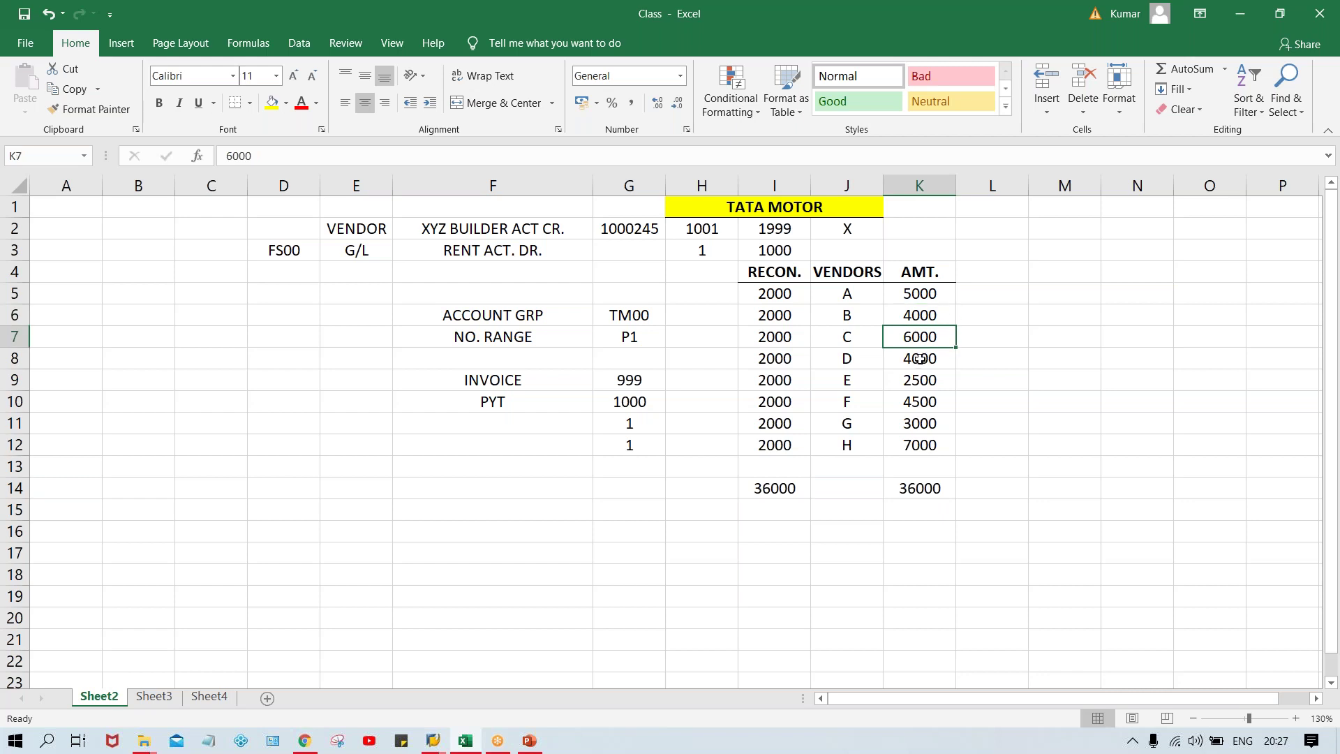
left_click(920, 357)
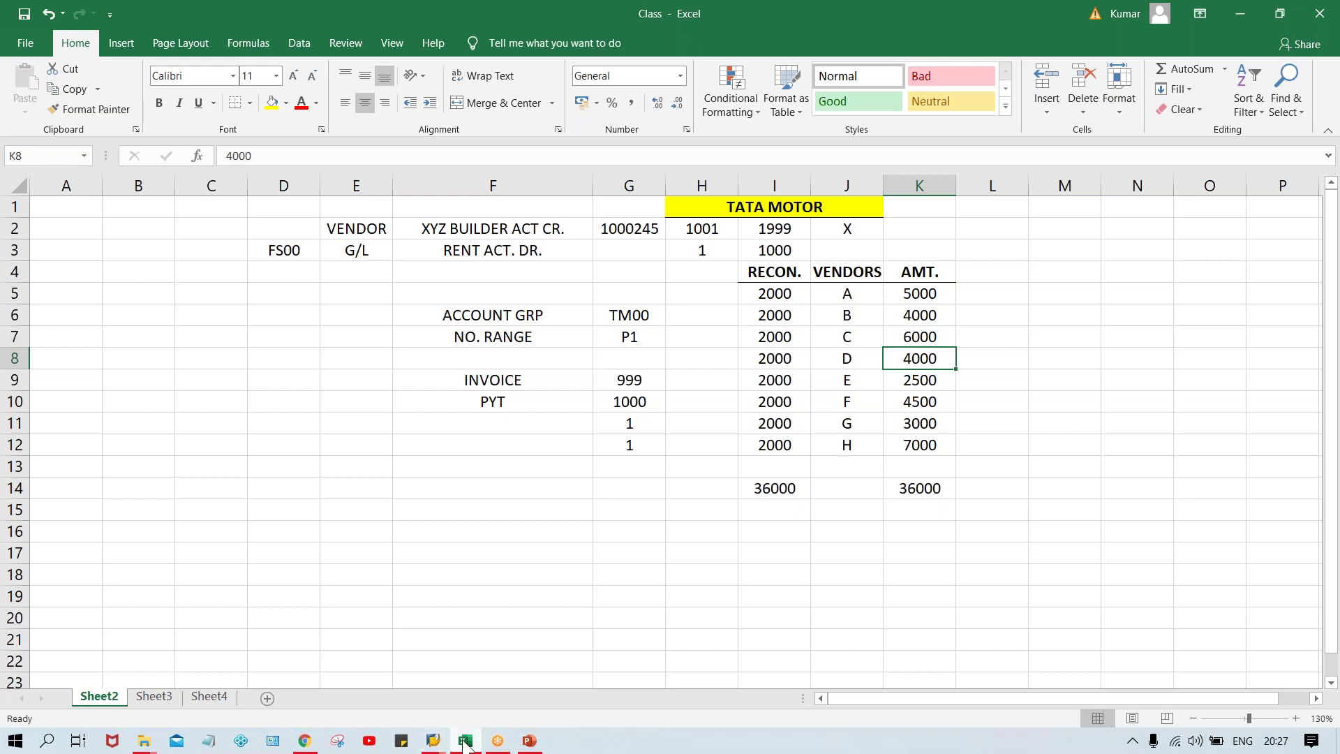
Step: Check the Account payable transaction list in PowerPoint, and switch to the SAP session for assigning vendor account groups to number ranges
left_click(529, 741)
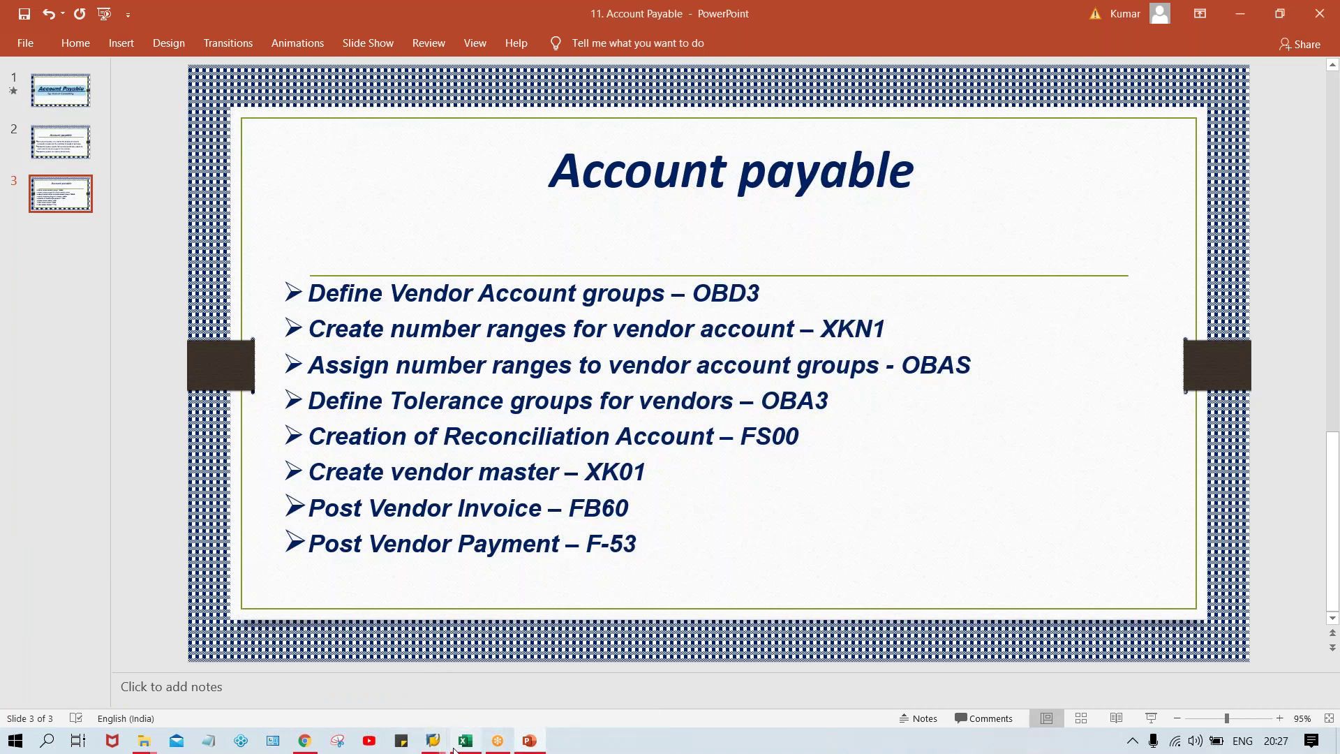
mouse_move(442, 746)
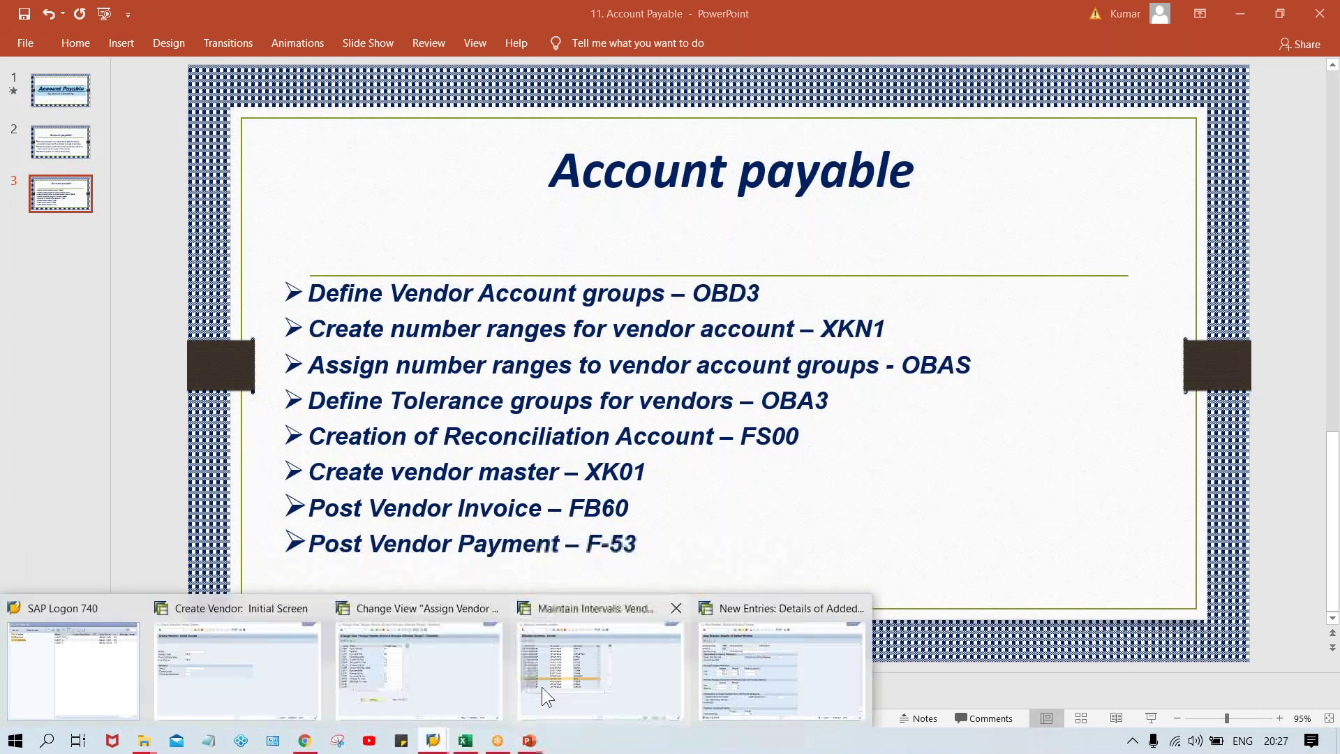
left_click(469, 694)
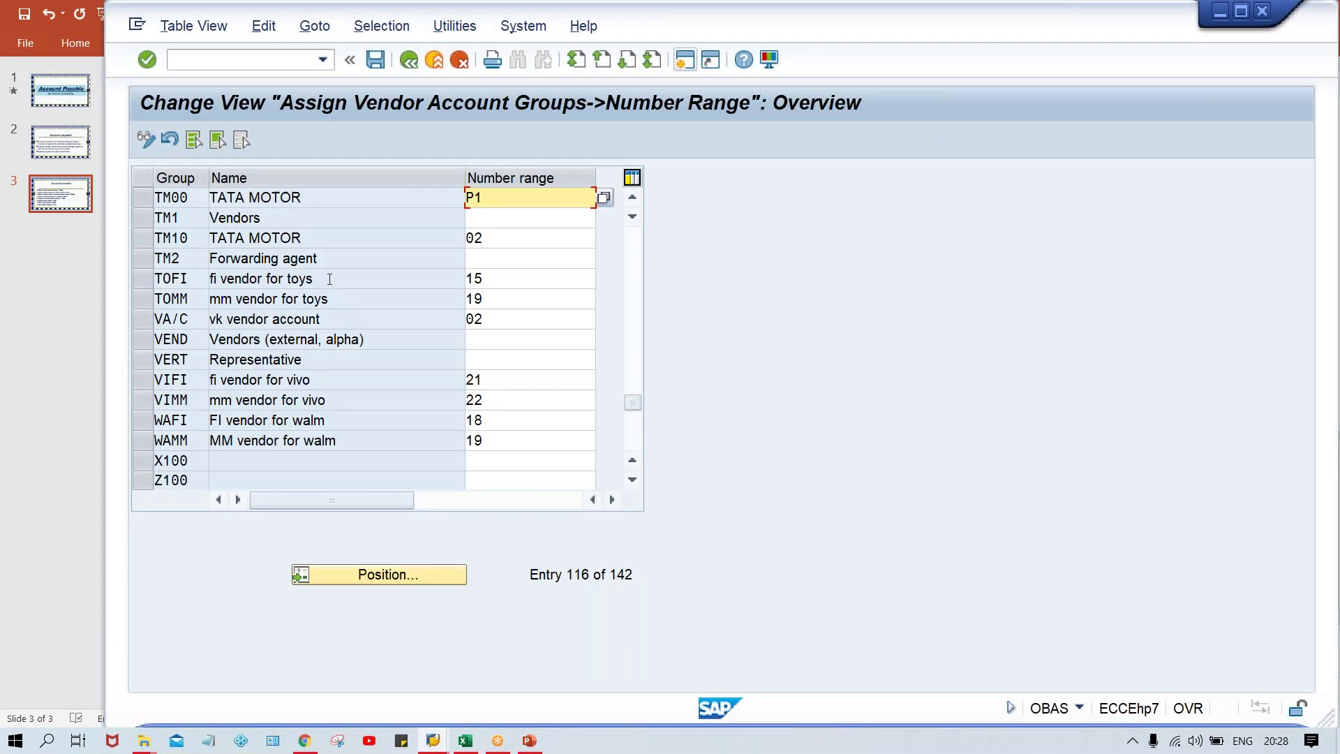
Step: Try to open transaction FS00 from the number range assignment session using /NFS00, and decline the detailed error description
left_click(221, 54)
type("/NF")
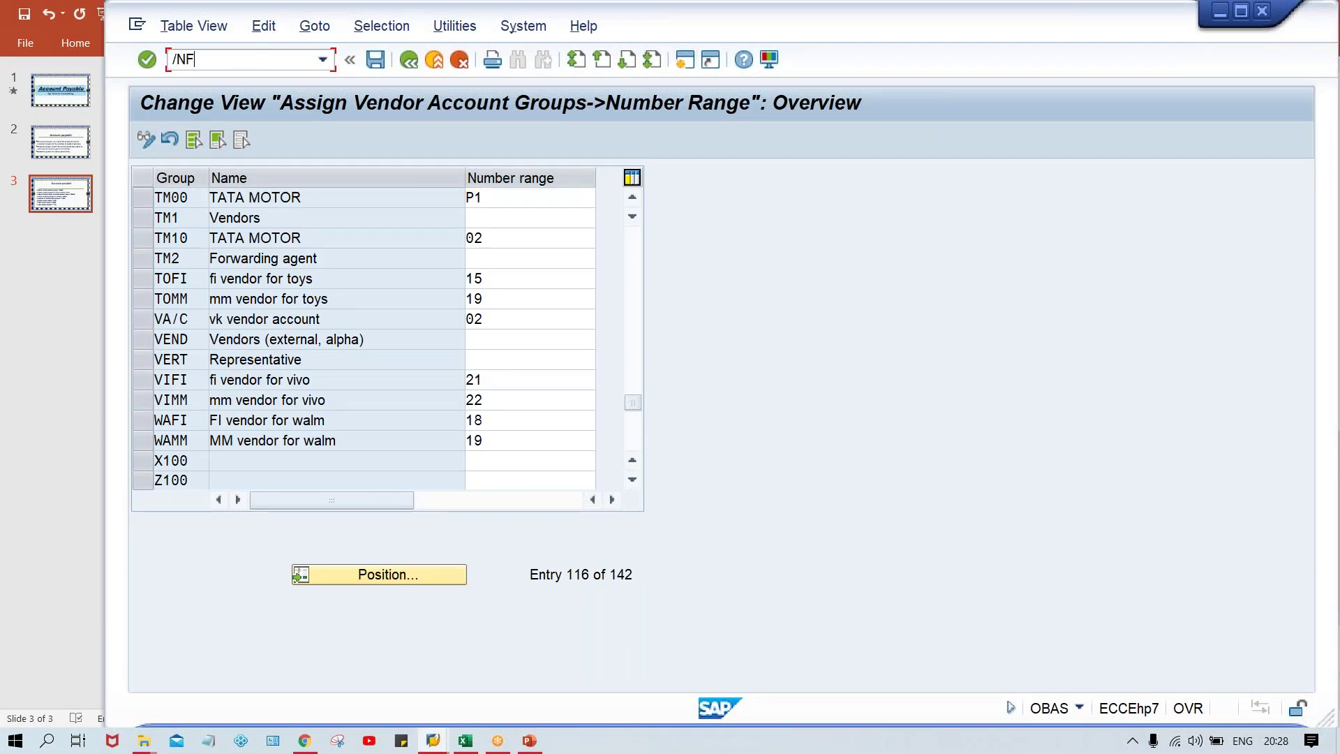
type("S00")
key("Return")
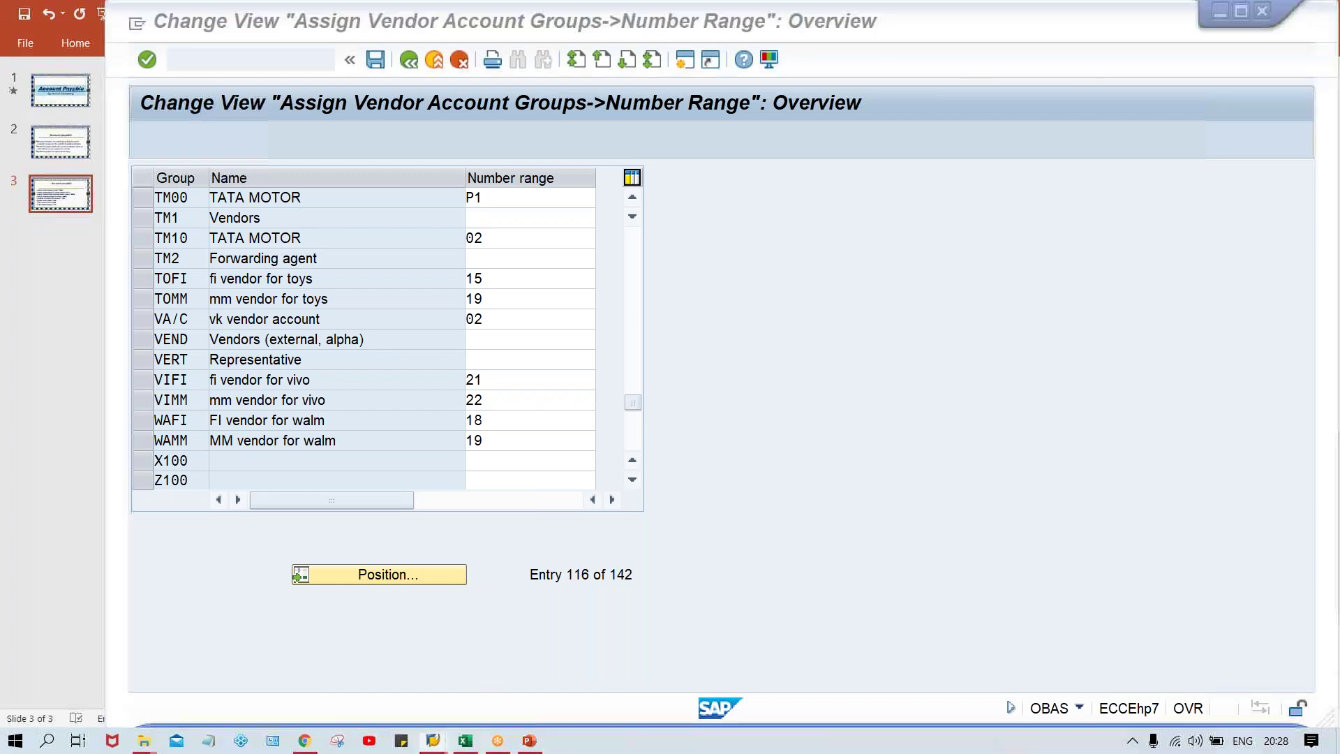
mouse_move(433, 742)
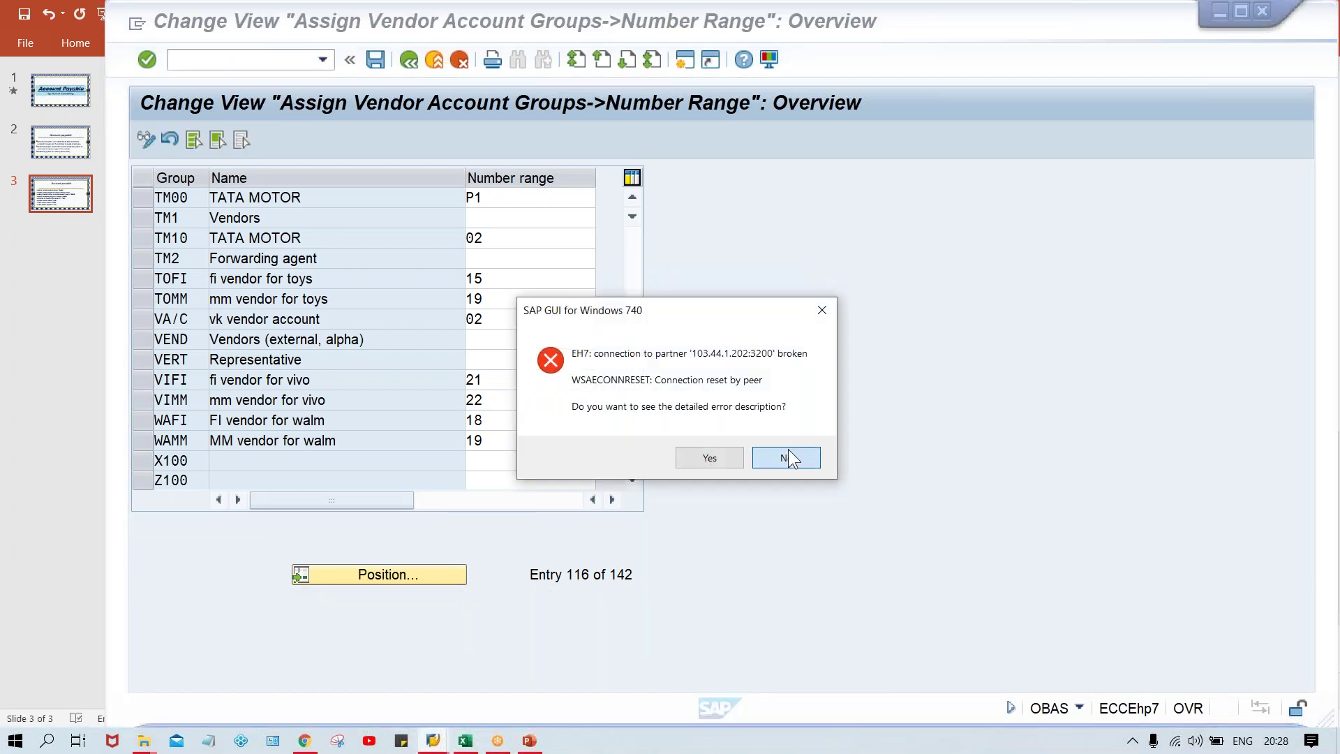
left_click(787, 457)
Step: Switch to SAP Logon 740, maximize its window and open the SAP_2 connection
left_click(432, 741)
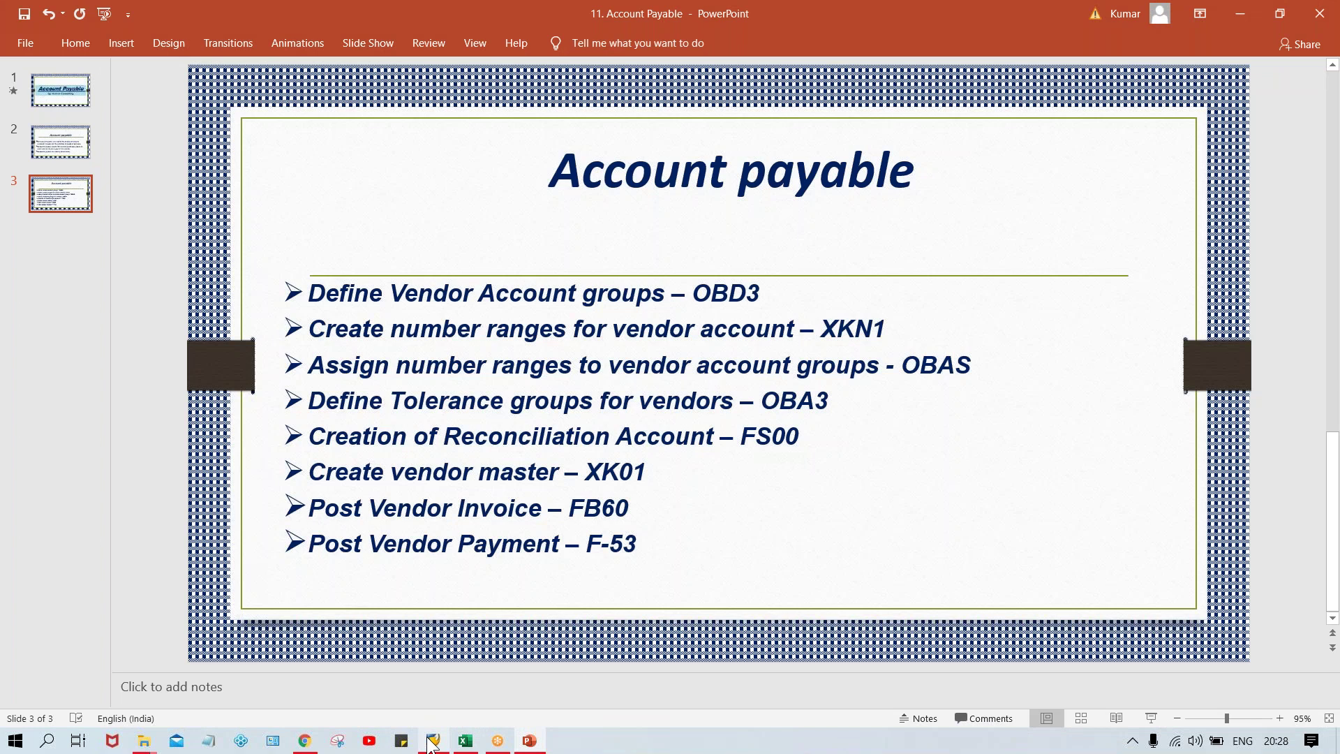
left_click(391, 663)
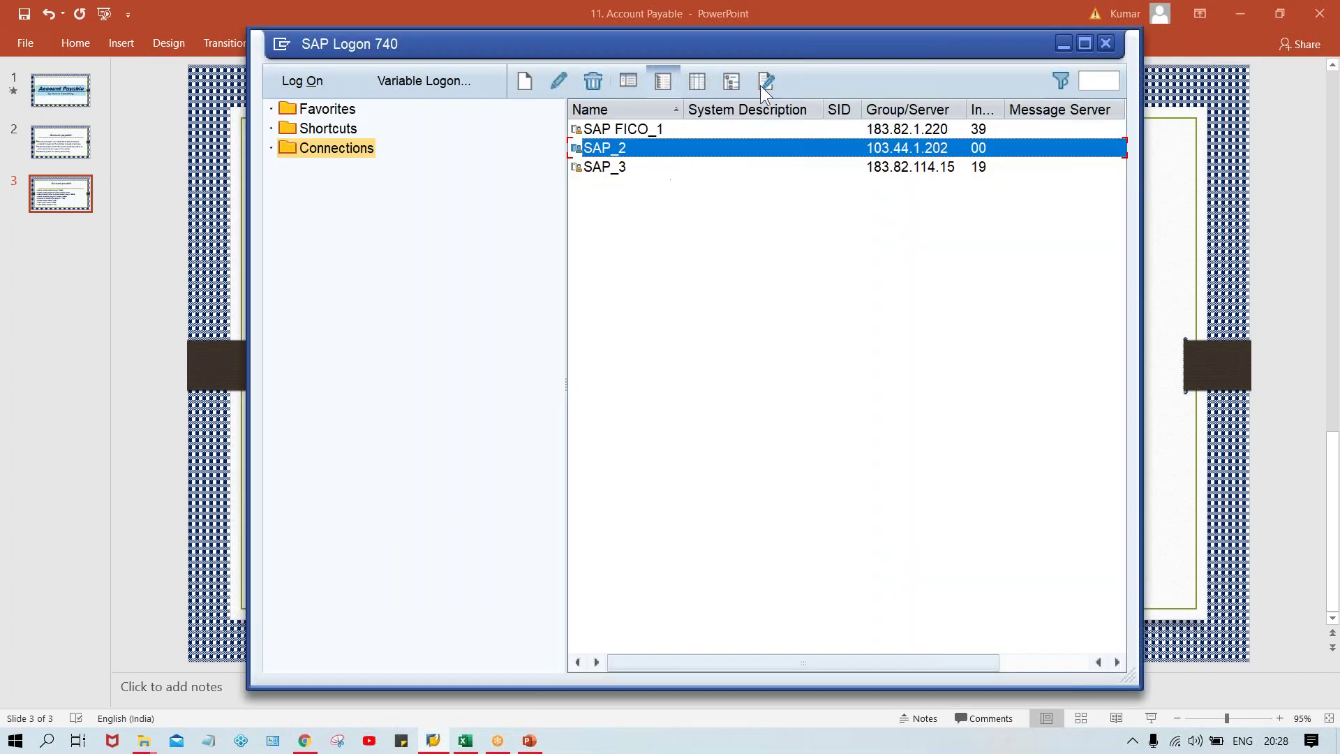
double_click(790, 41)
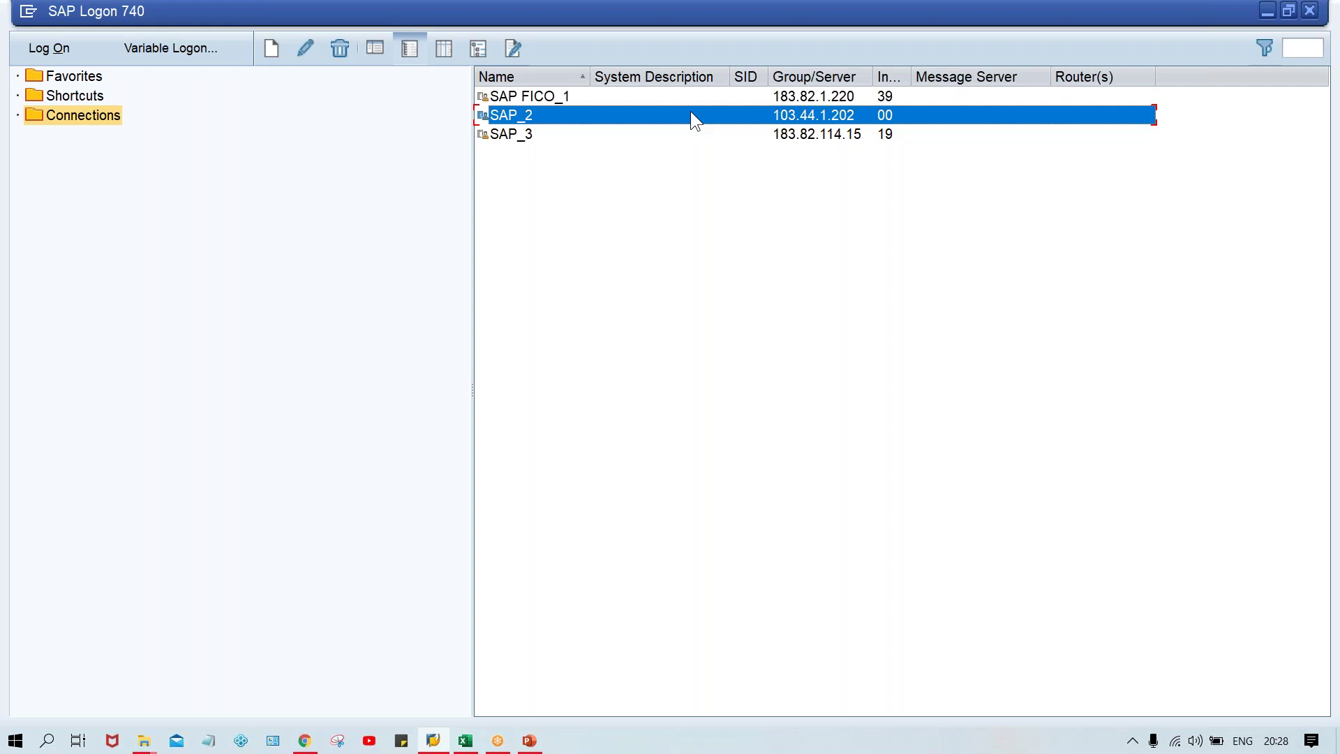
double_click(691, 114)
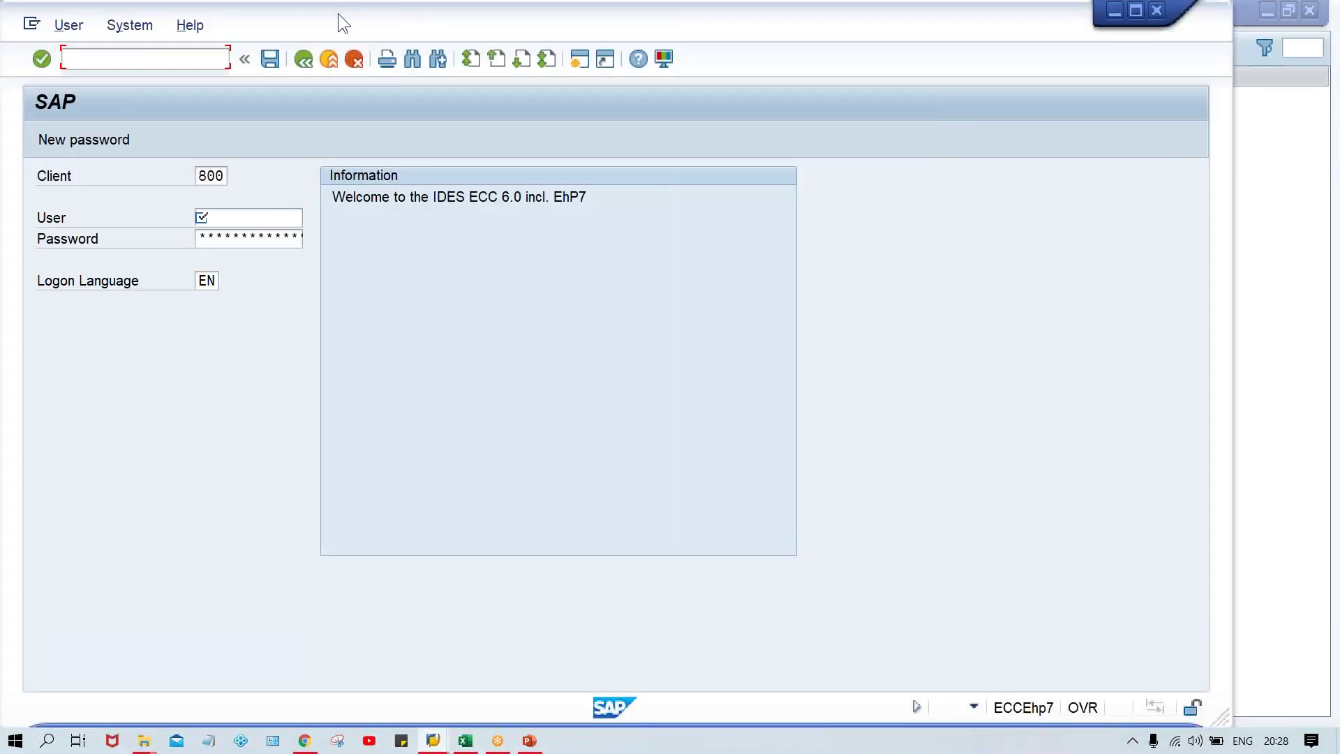
Step: Log on to client 800 with the user name and the account password
left_click(209, 217)
key("Down")
key("Return")
key("Tab")
type("*************")
key("Caps_Lock")
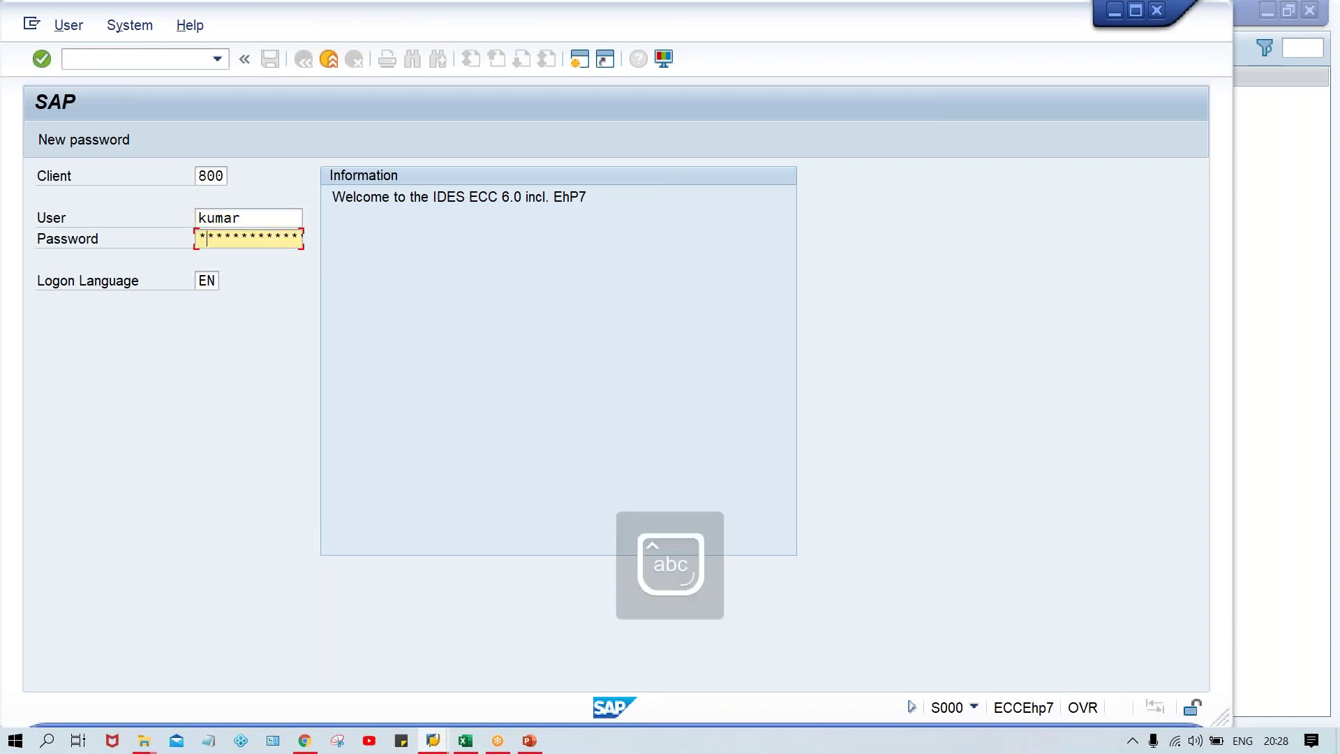
key("Right")
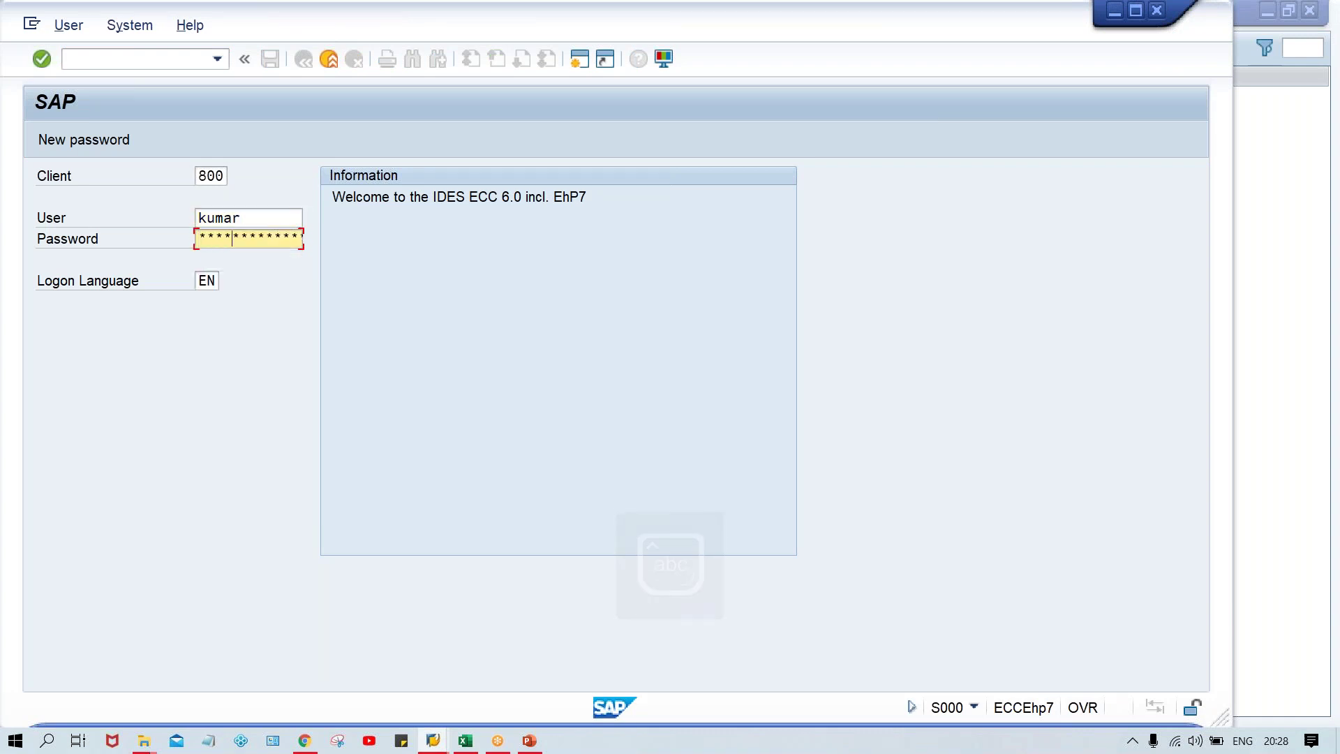
key("Return")
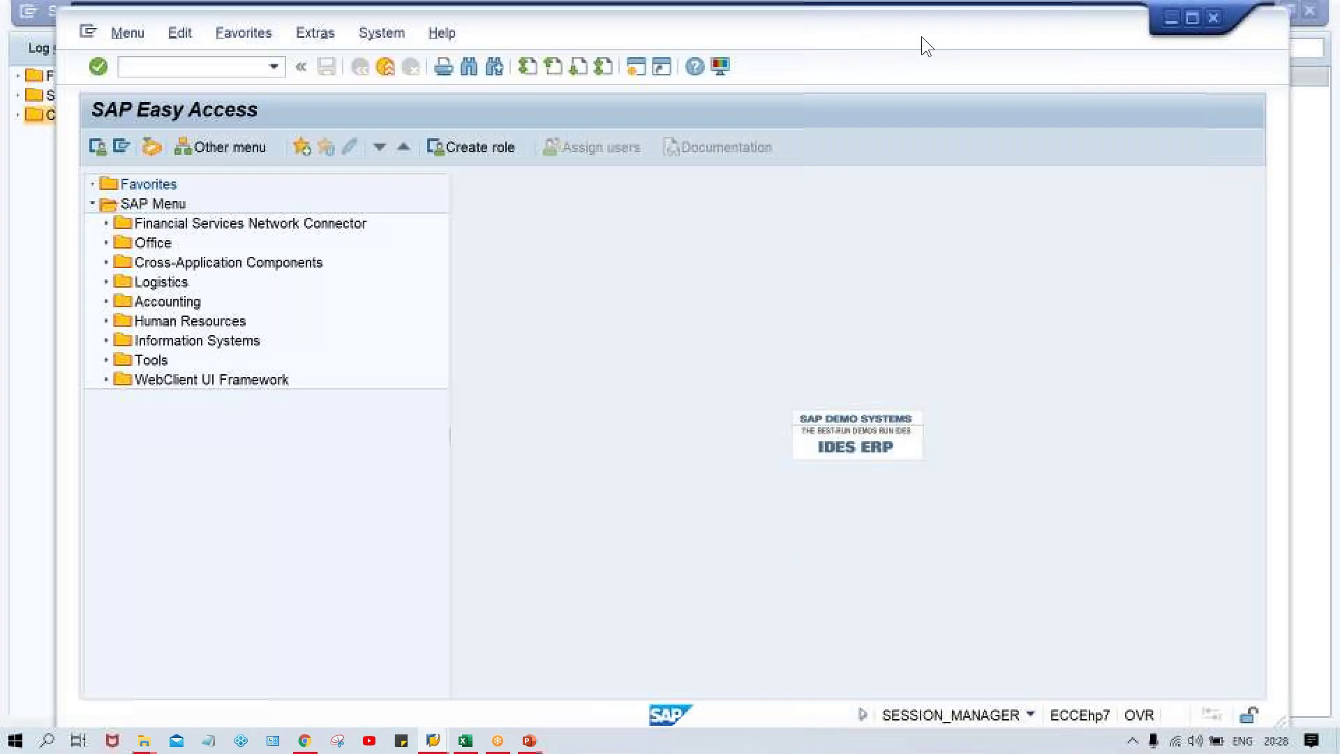
Step: Open transaction FS00 to edit G/L accounts centrally
type("f")
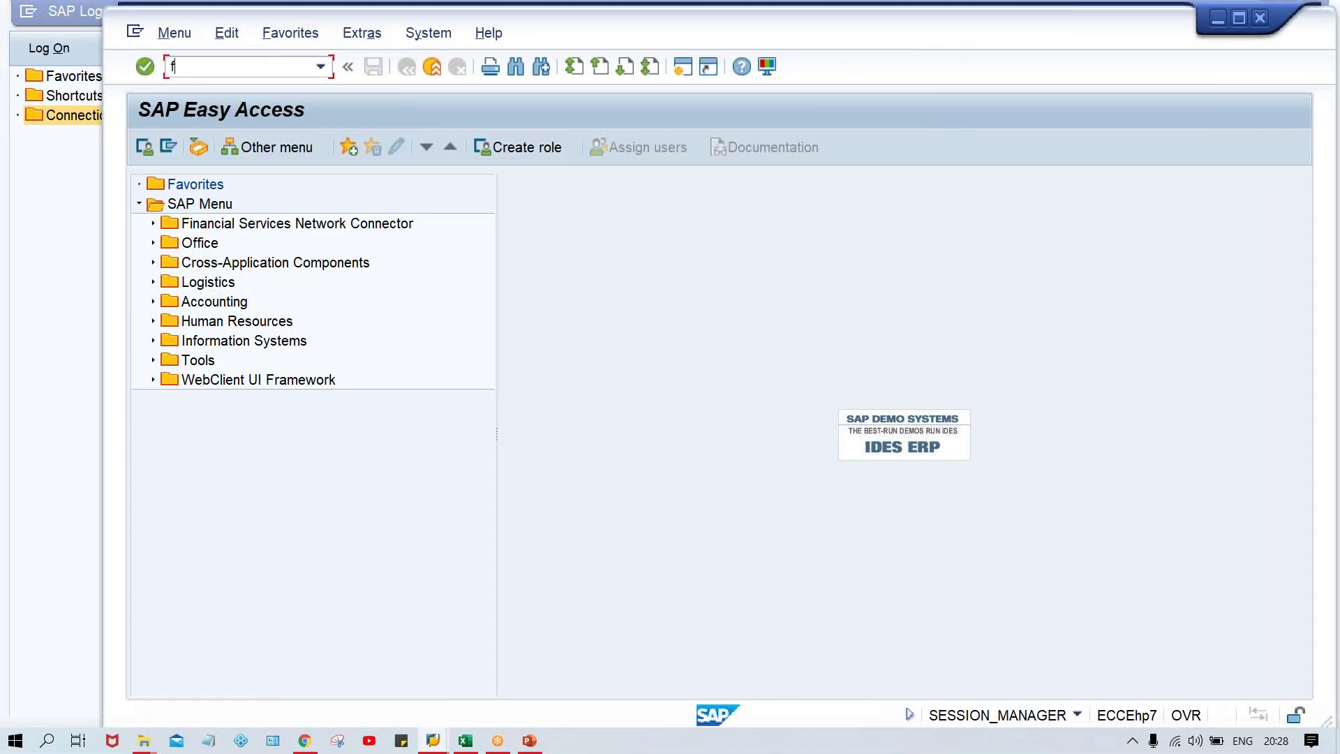
type("s00")
key("Return")
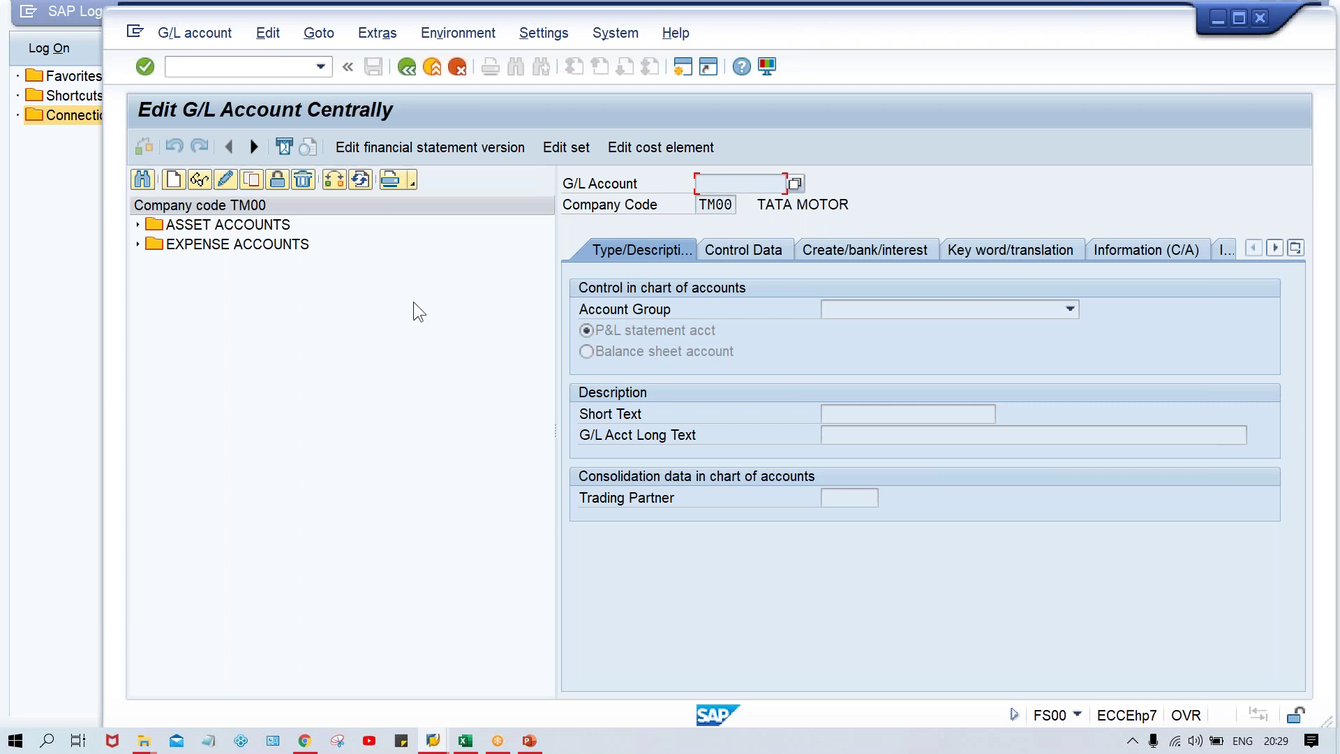
Step: Open an additional SAP session and start transaction OBD4 for the G/L account groups
left_click(682, 72)
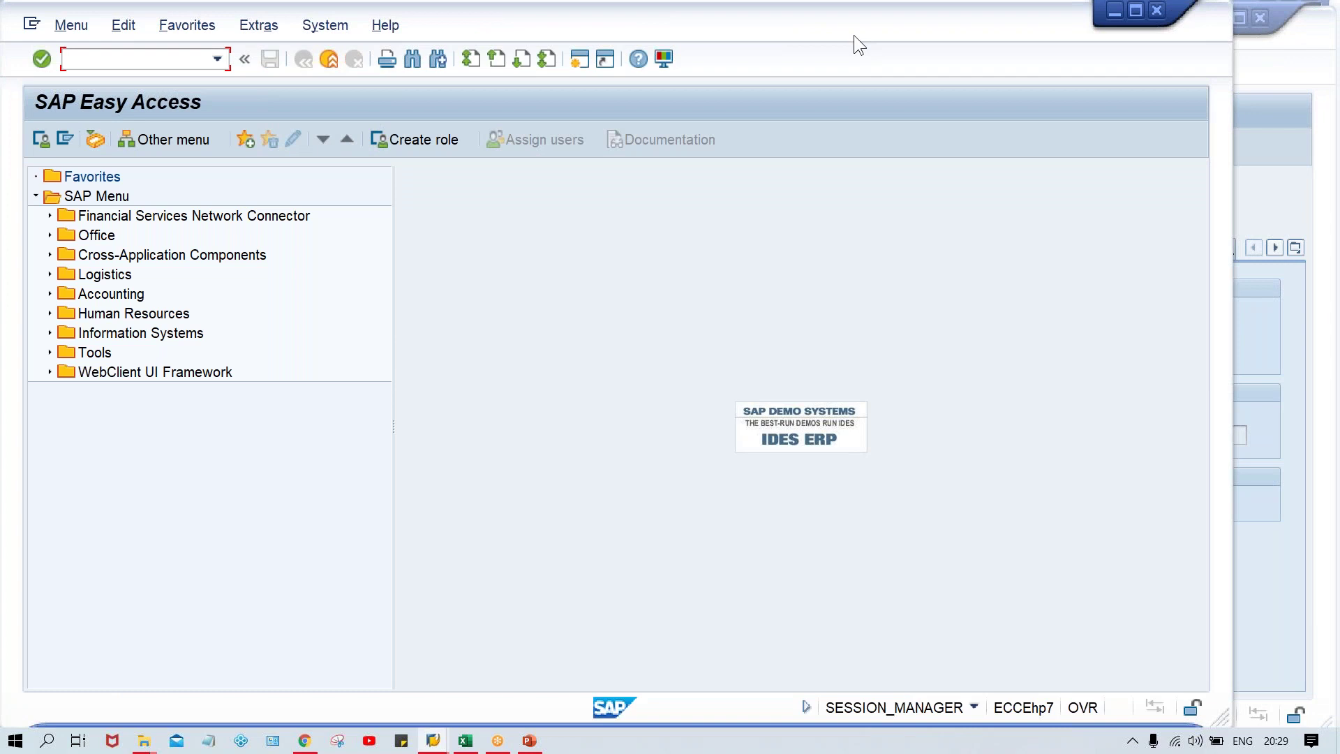
left_click_drag(853, 35, 959, 46)
type("OBD")
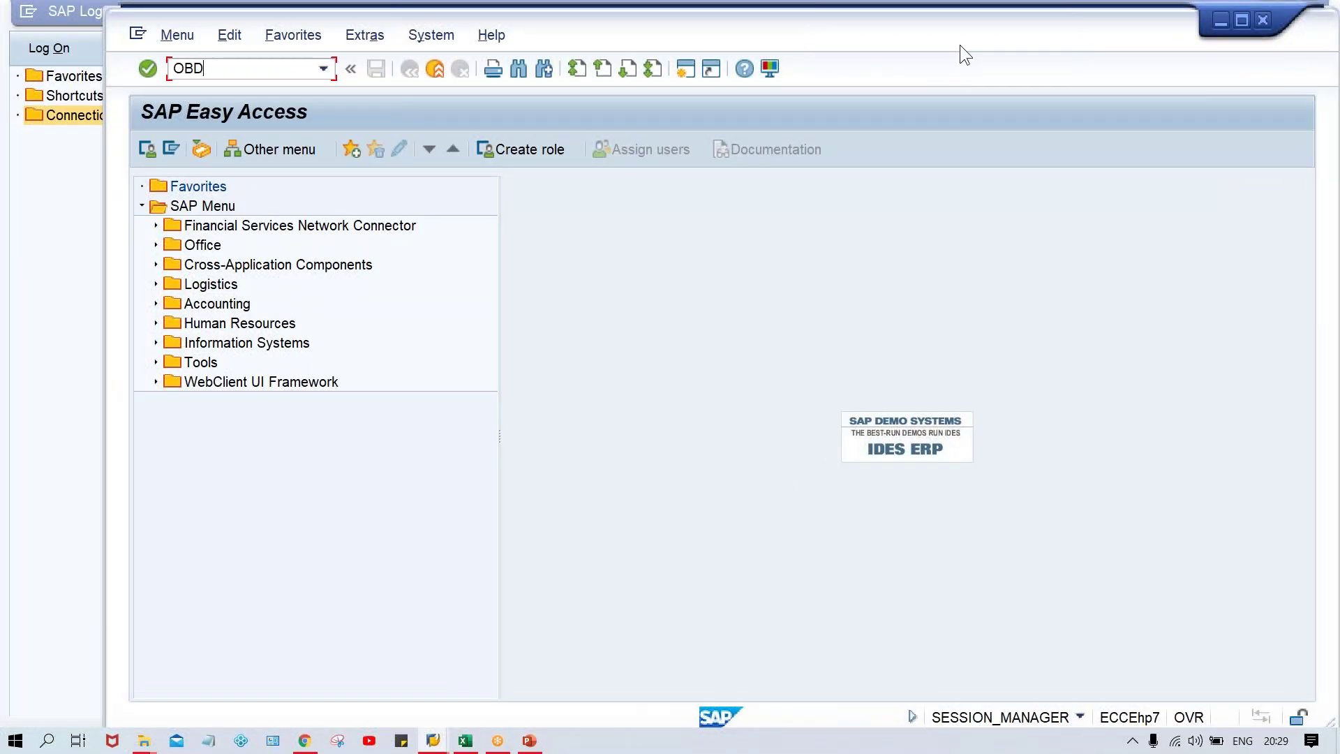
type("4")
key("Return")
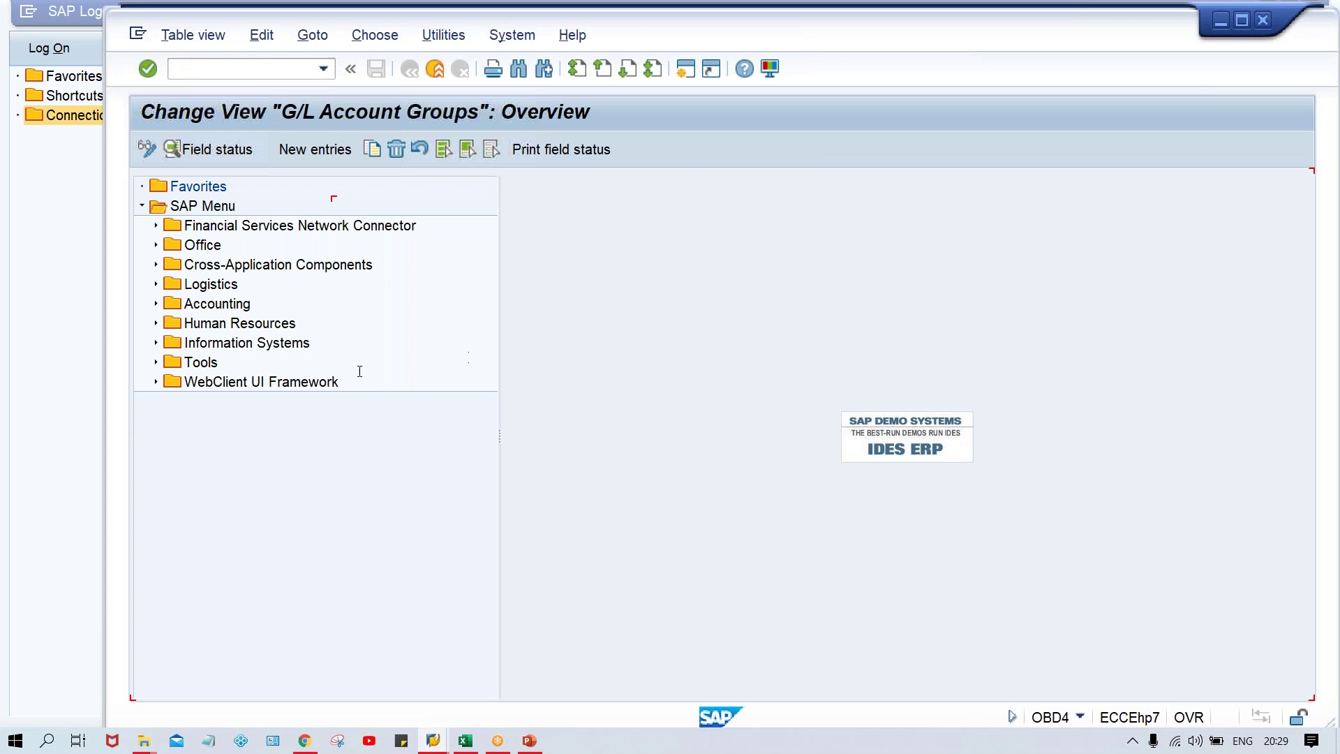
Step: Position the G/L account groups list at chart of accounts TCOA
left_click(388, 680)
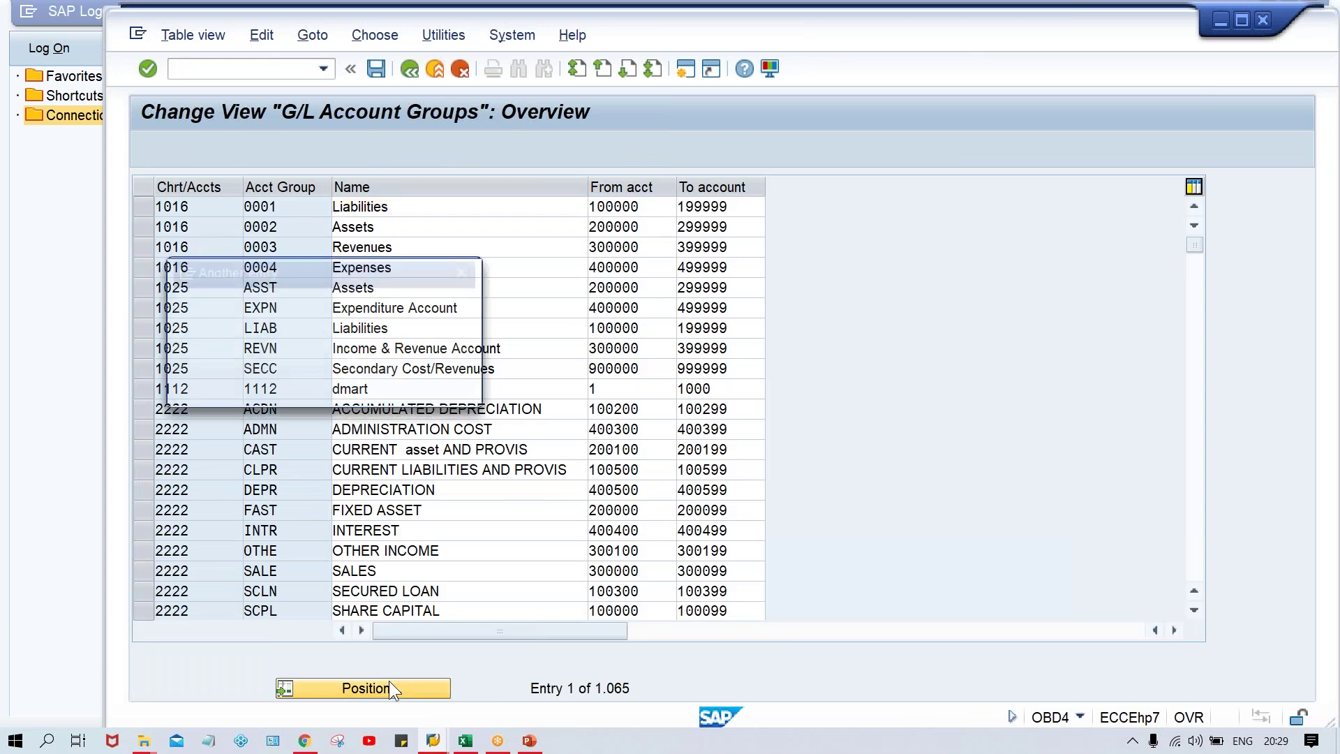
type("TC")
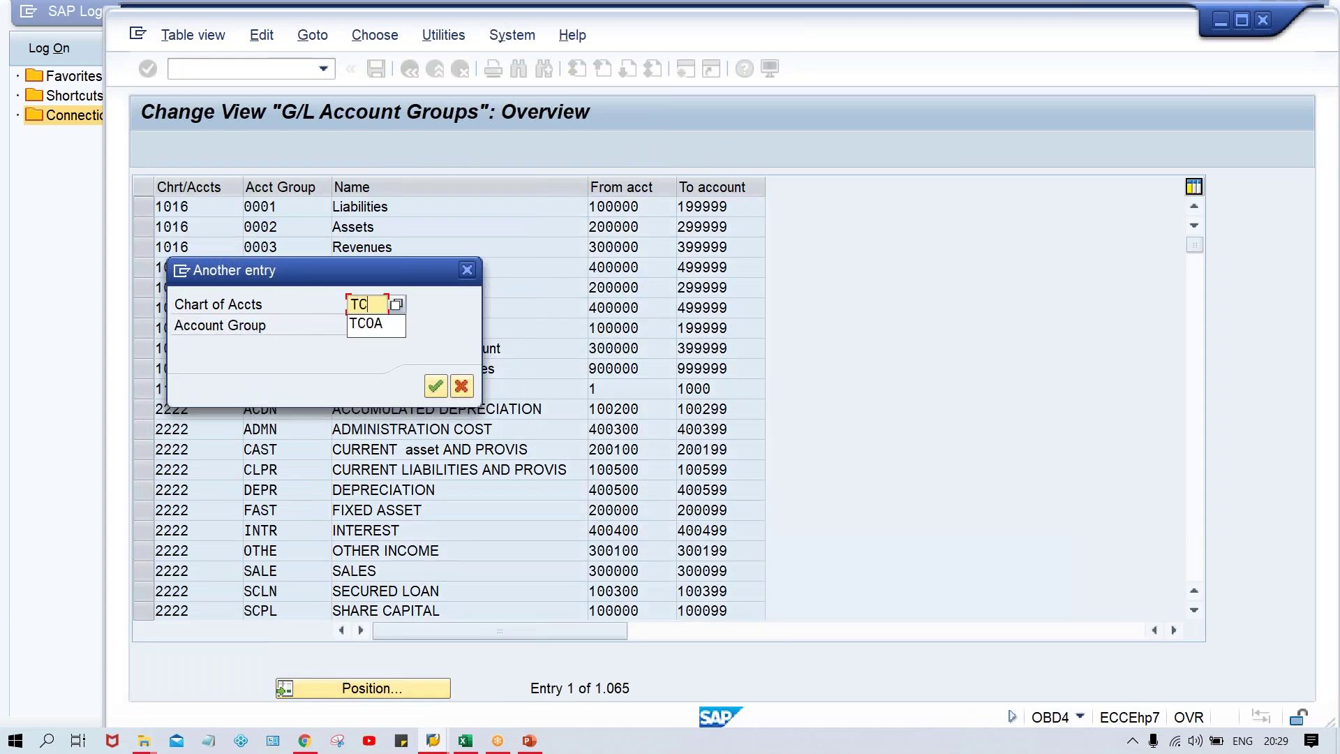
type("OA")
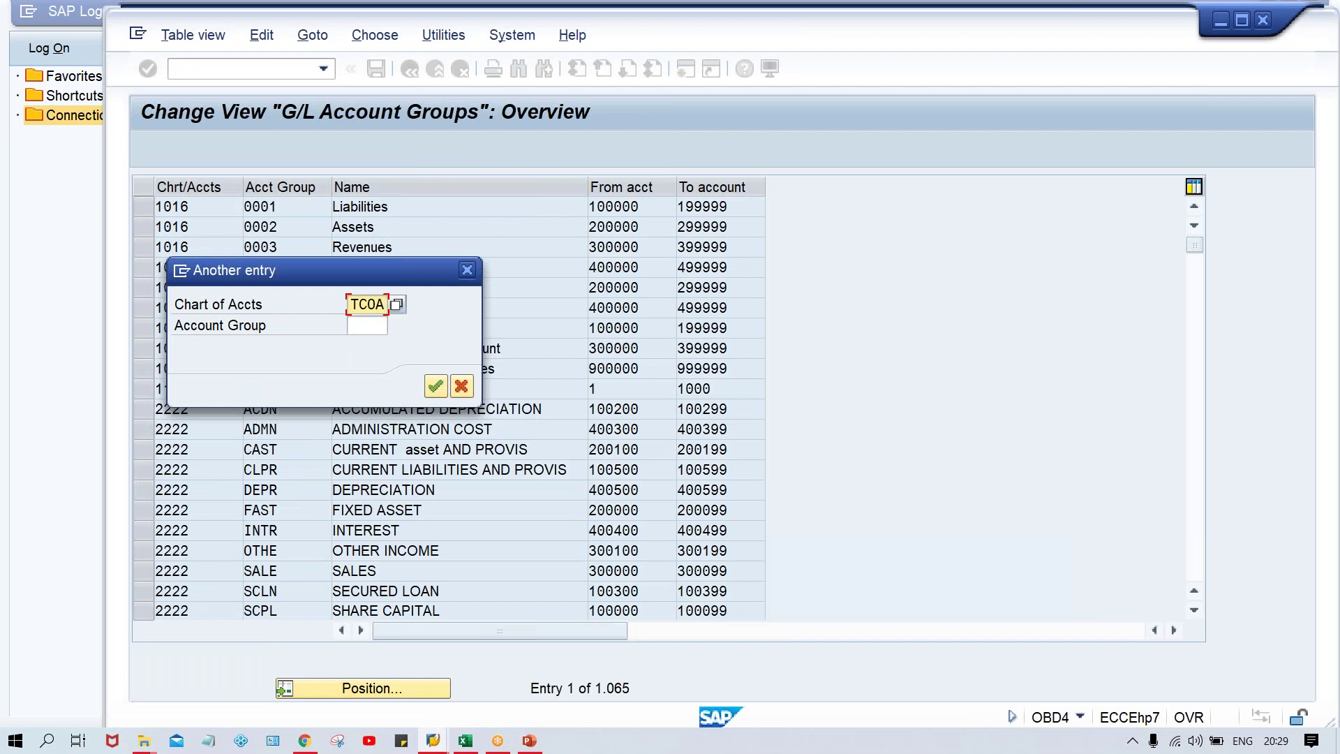
key("Return")
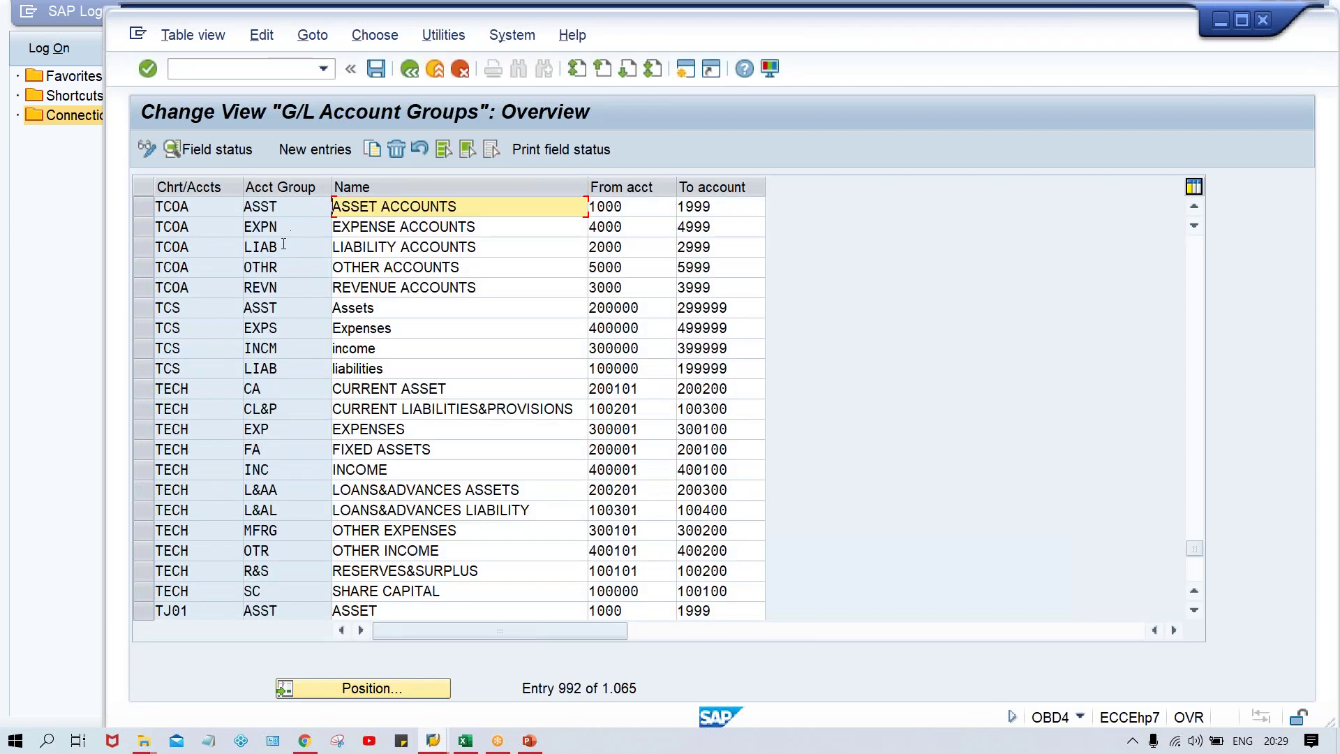
Step: Check the from and to account numbers of TCOA's liability account group
left_click_drag(137, 206, 139, 247)
left_click(289, 249)
left_click(141, 220)
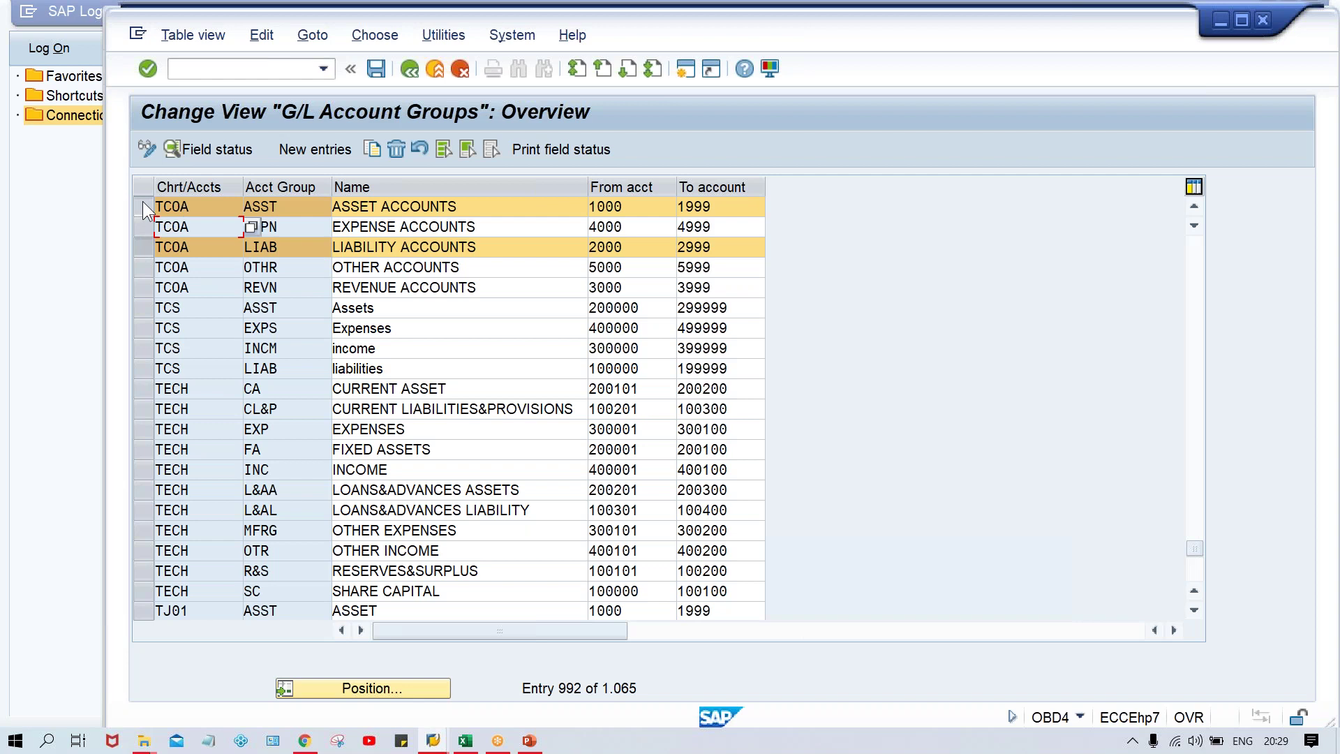
left_click(143, 201)
left_click(648, 252)
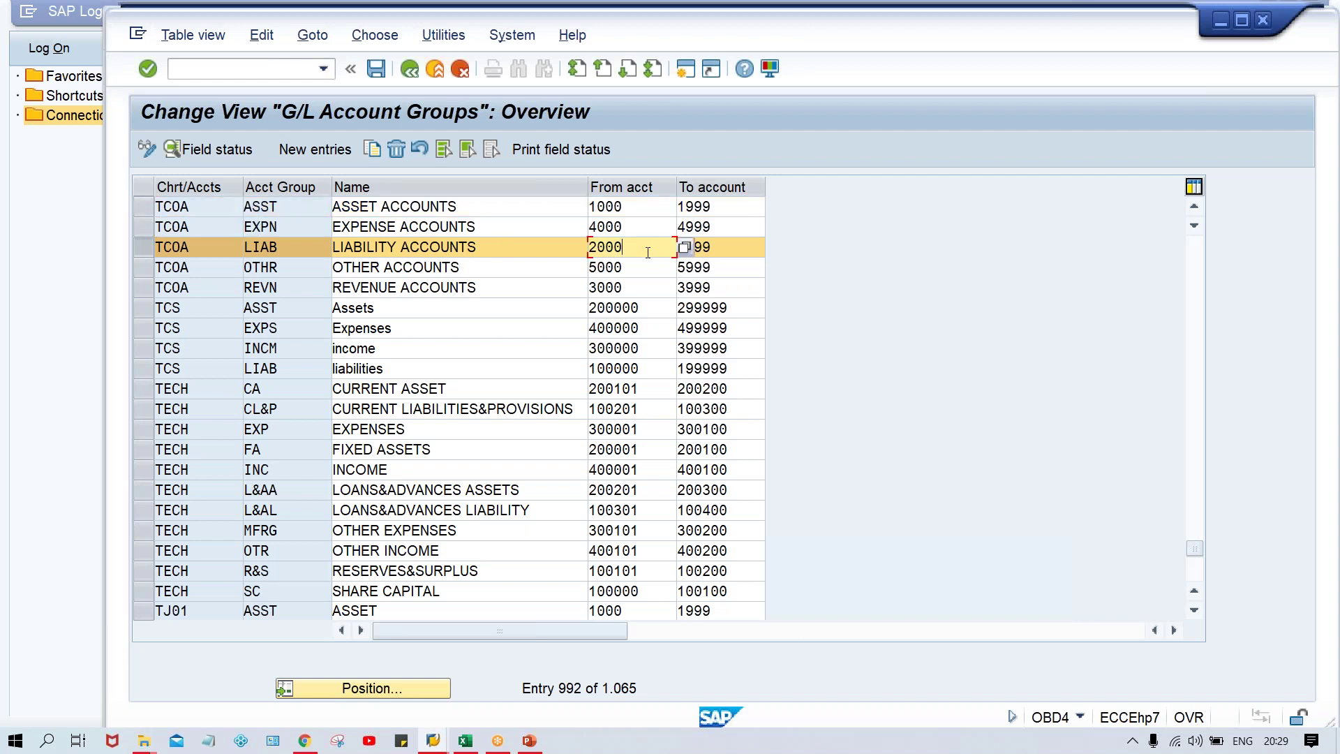
left_click(733, 250)
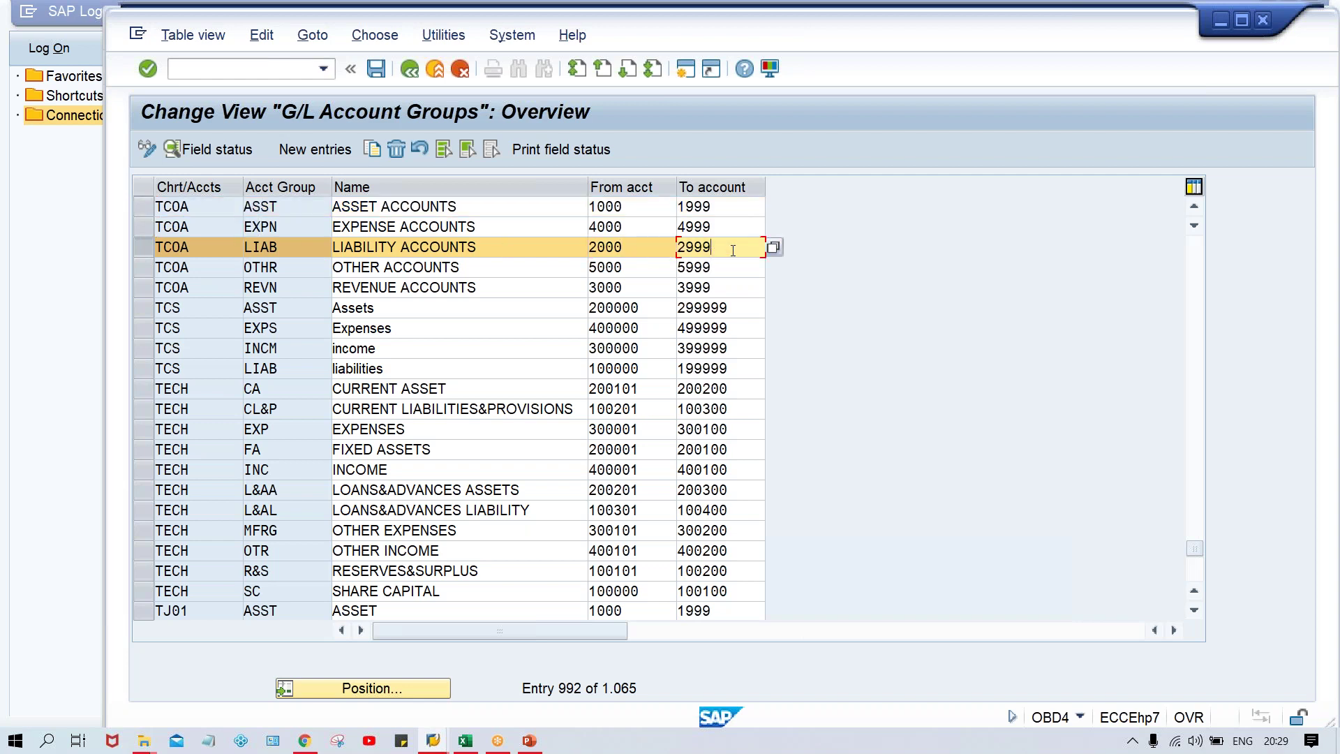
Step: Switch to the FS00 session and start creating G/L account 2000 for company code TM00
left_click(433, 740)
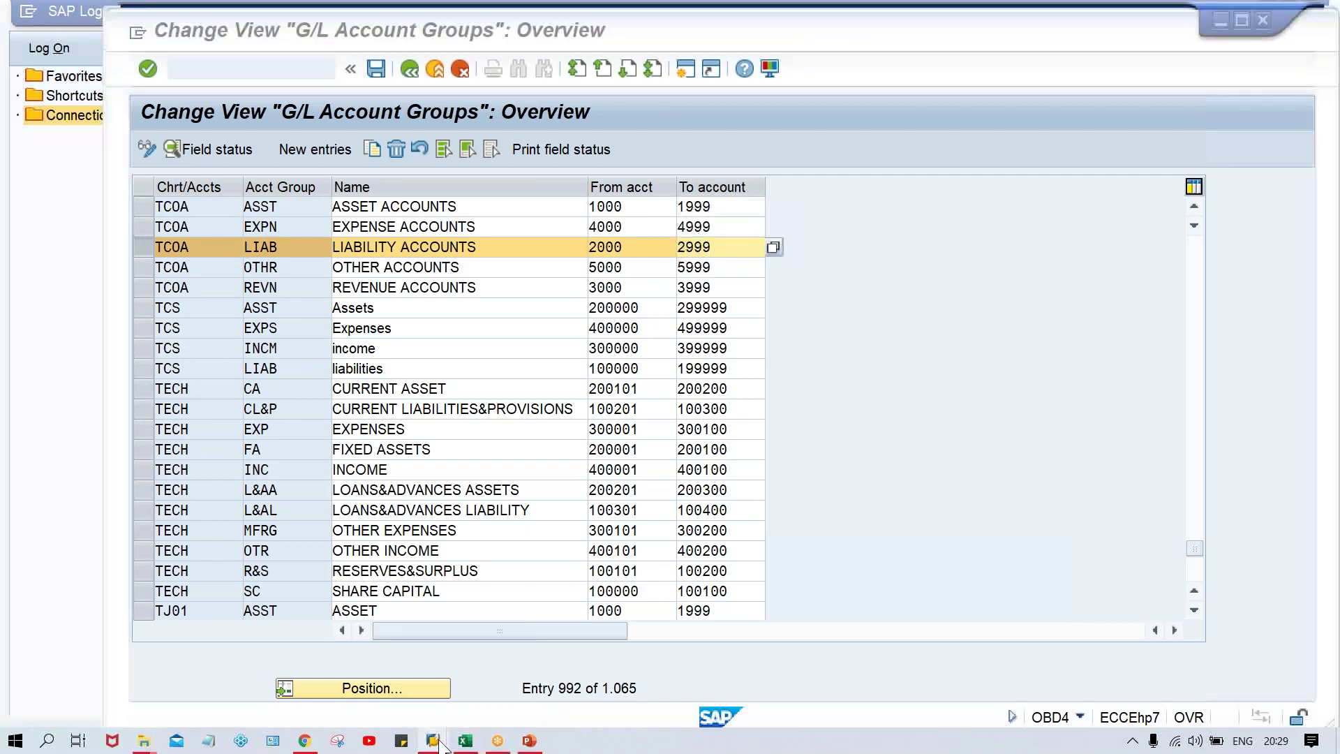
left_click(459, 676)
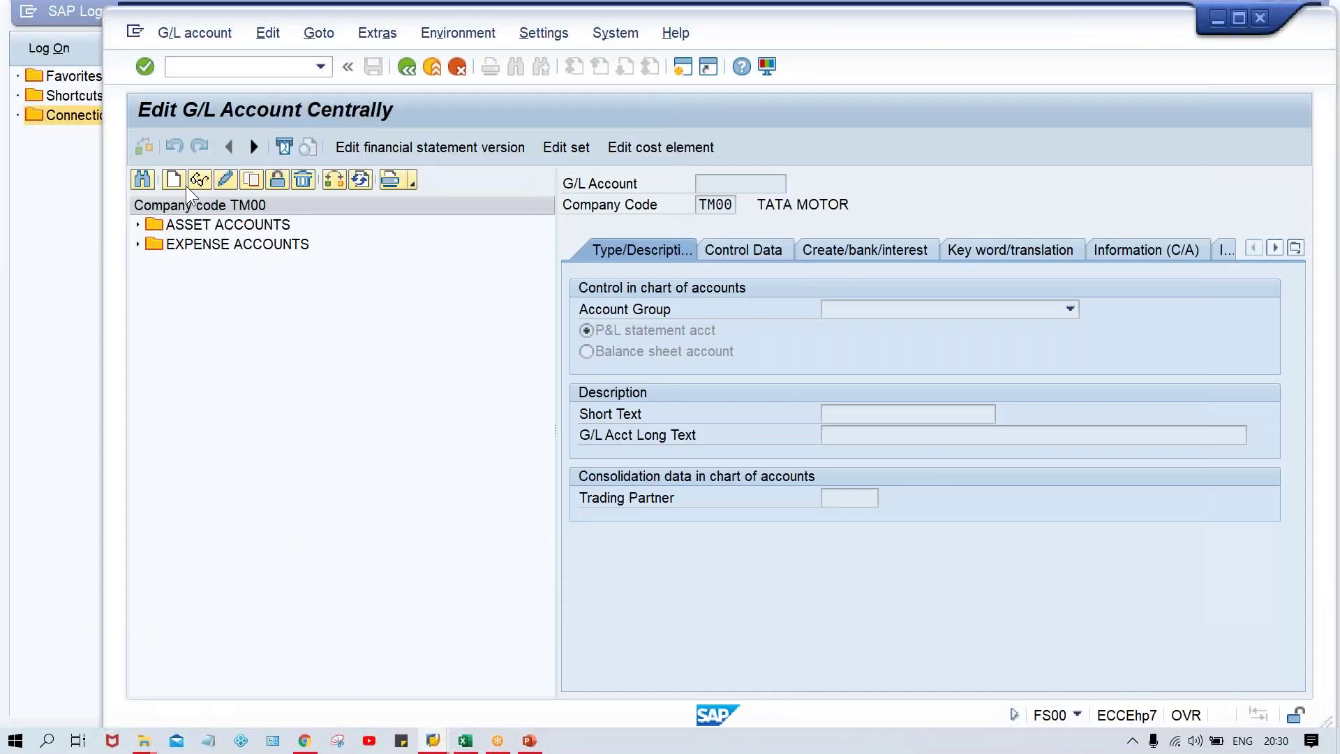
left_click(174, 179)
type("2600")
key("Return")
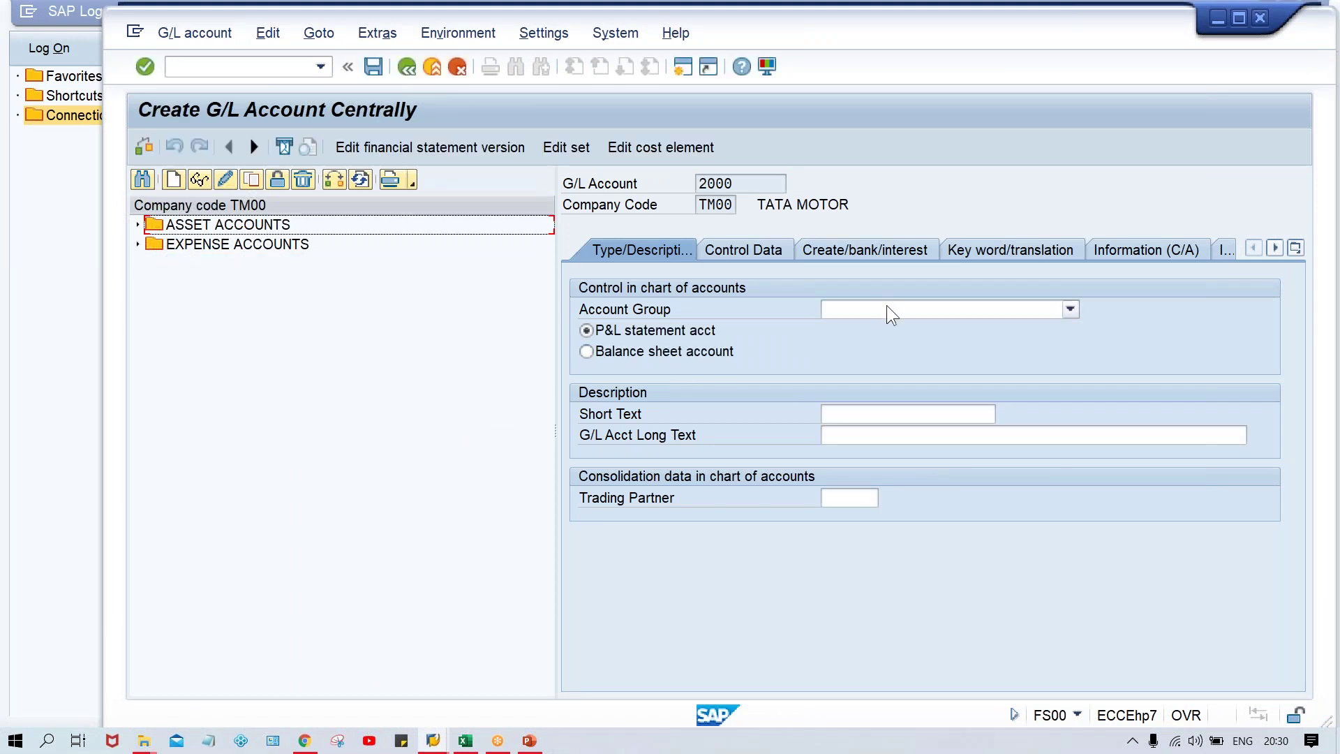
Step: Assign the new G/L account to the LIABILITY ACCOUNTS group and make it a balance sheet account
left_click(886, 307)
left_click(894, 374)
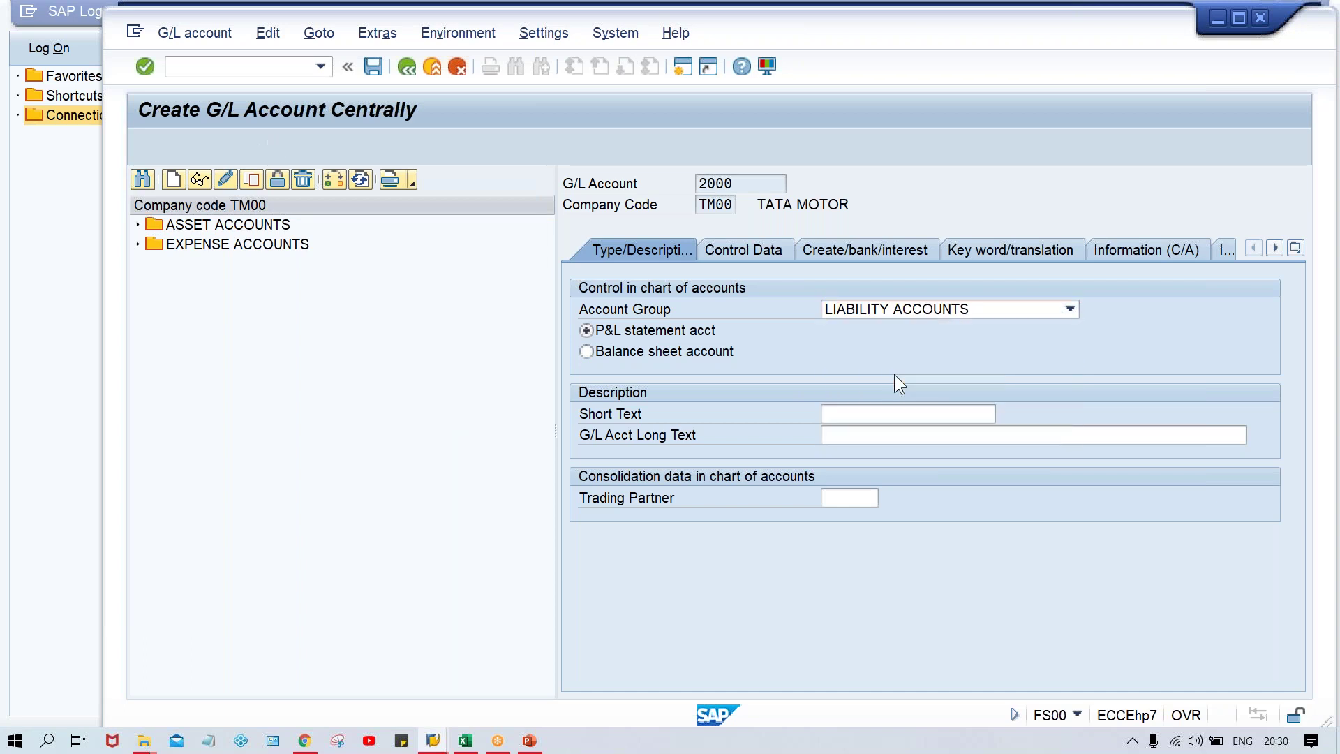
left_click(684, 355)
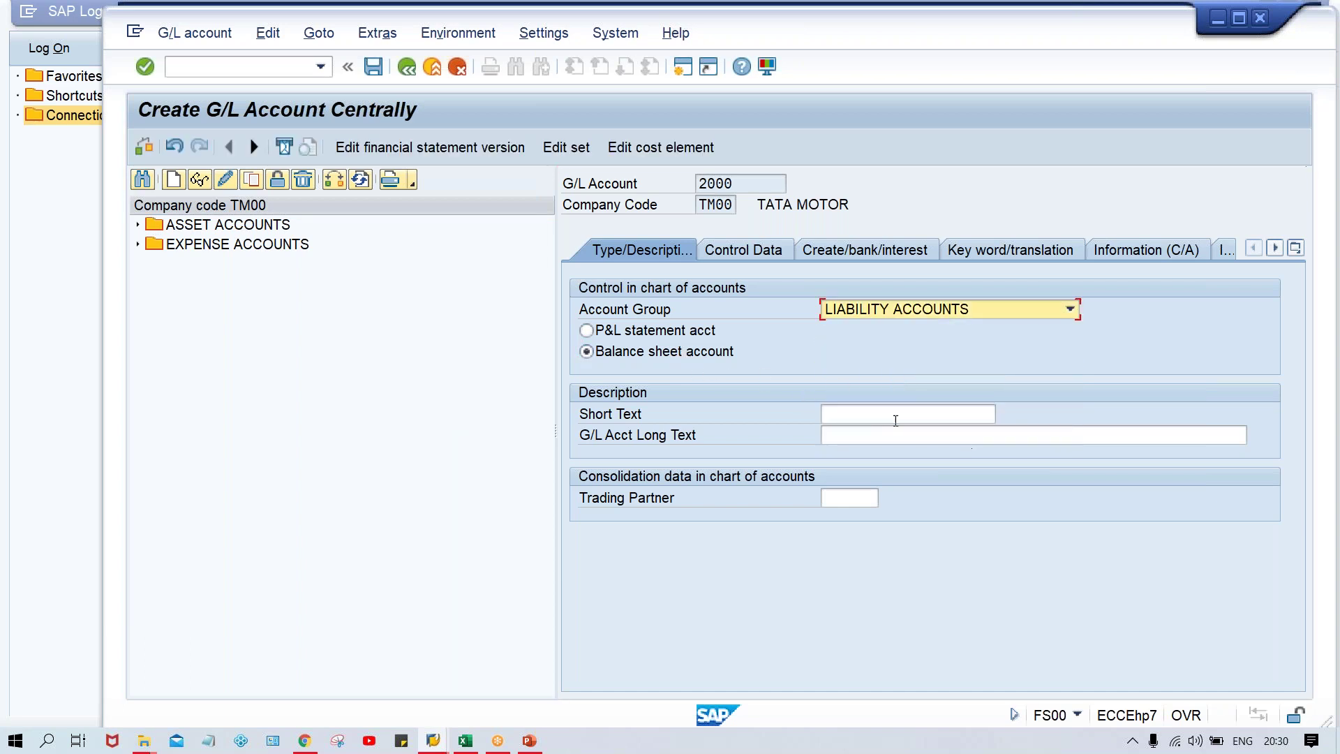
Step: Enter ACCOUNT PAYABLE as both the short text and the long text of the G/L account
left_click(870, 411)
type("A")
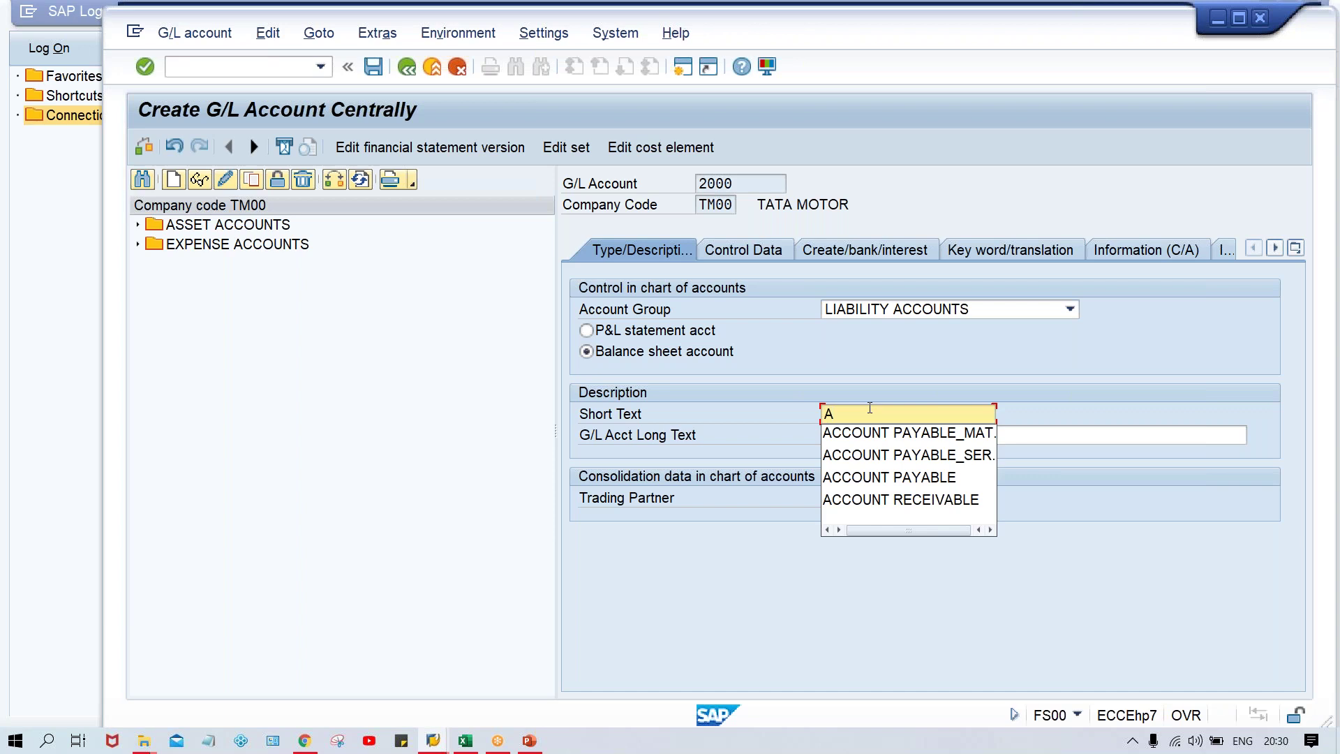
key("Down")
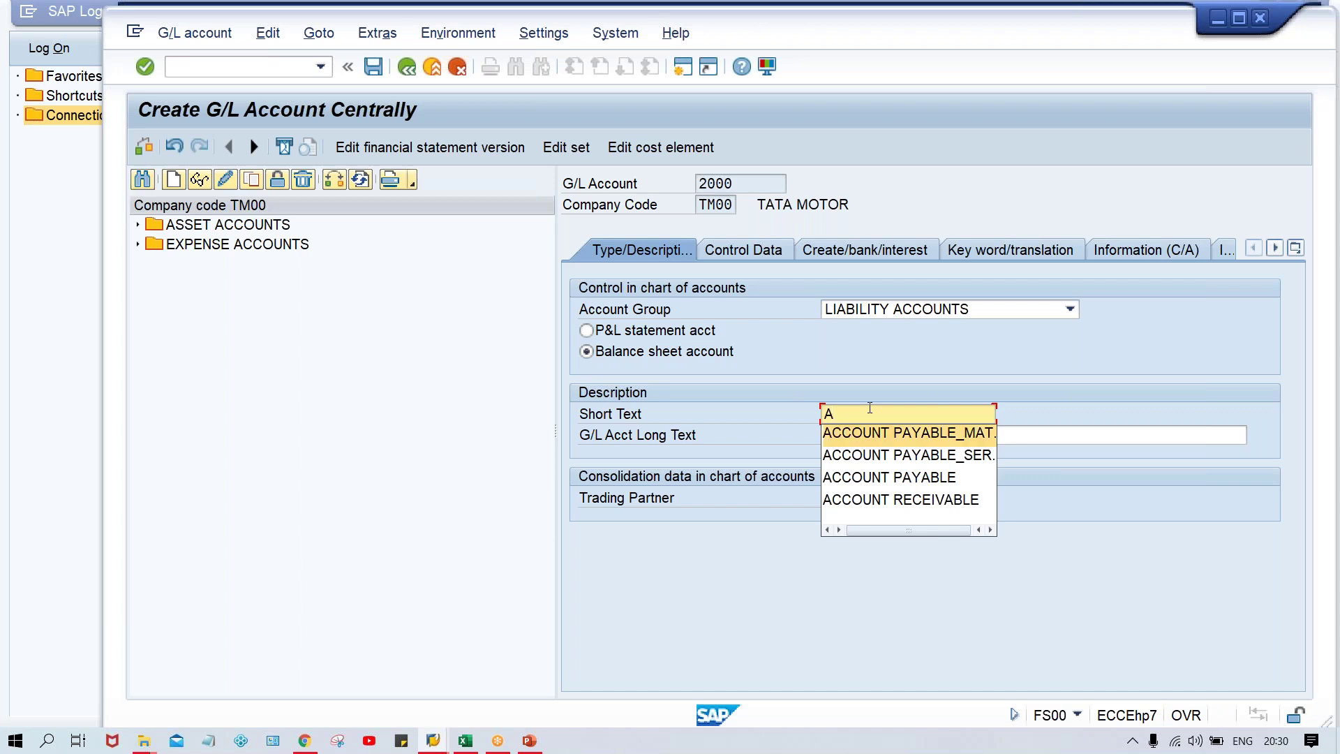
key("Return")
key("BackSpace")
key("BackSpace")
key("BackSpace")
key("BackSpace")
key("BackSpace")
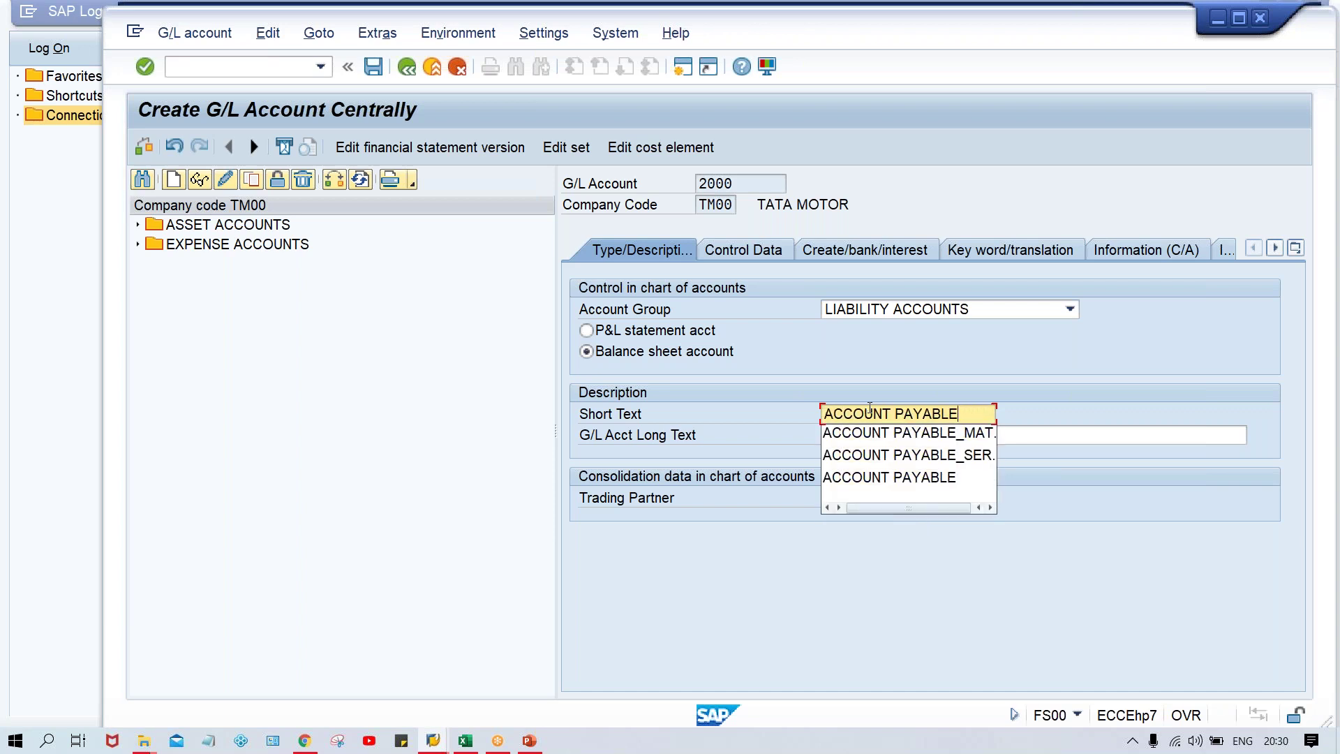
key("Tab")
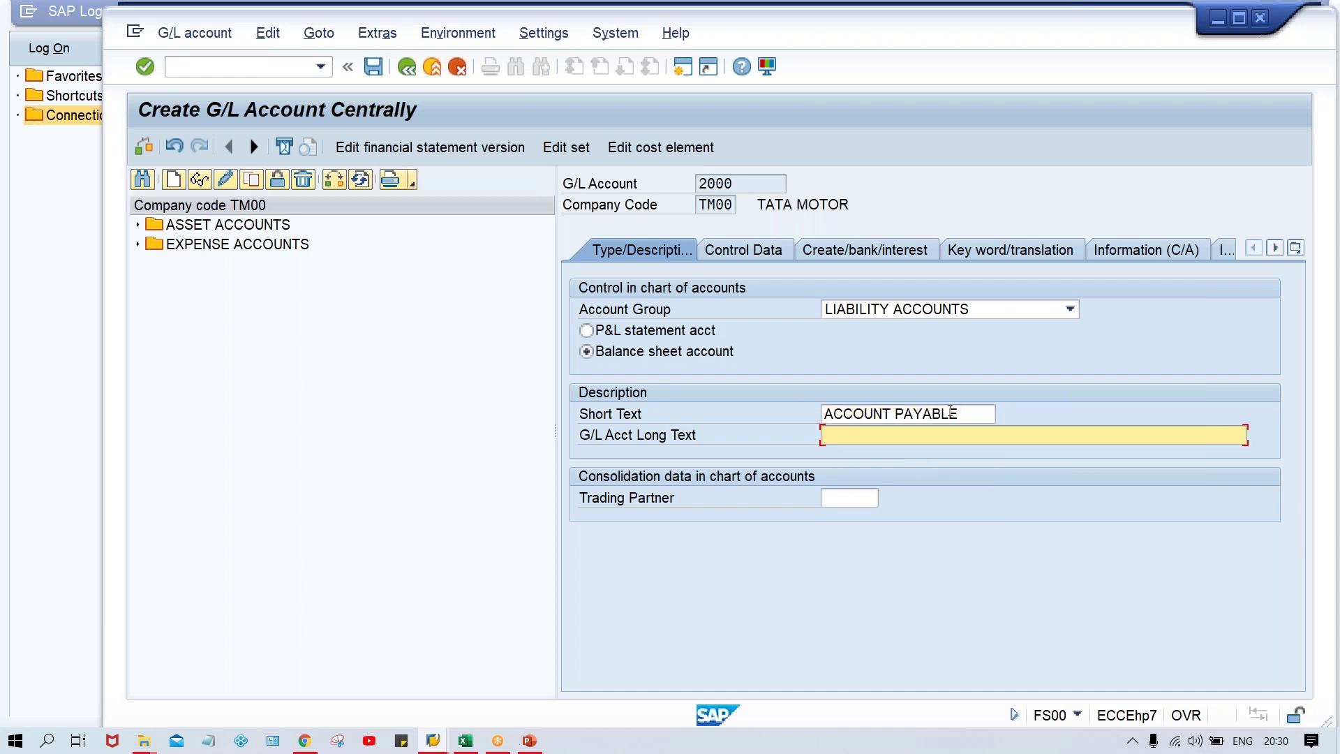
key("shift+Tab")
key("ctrl+c")
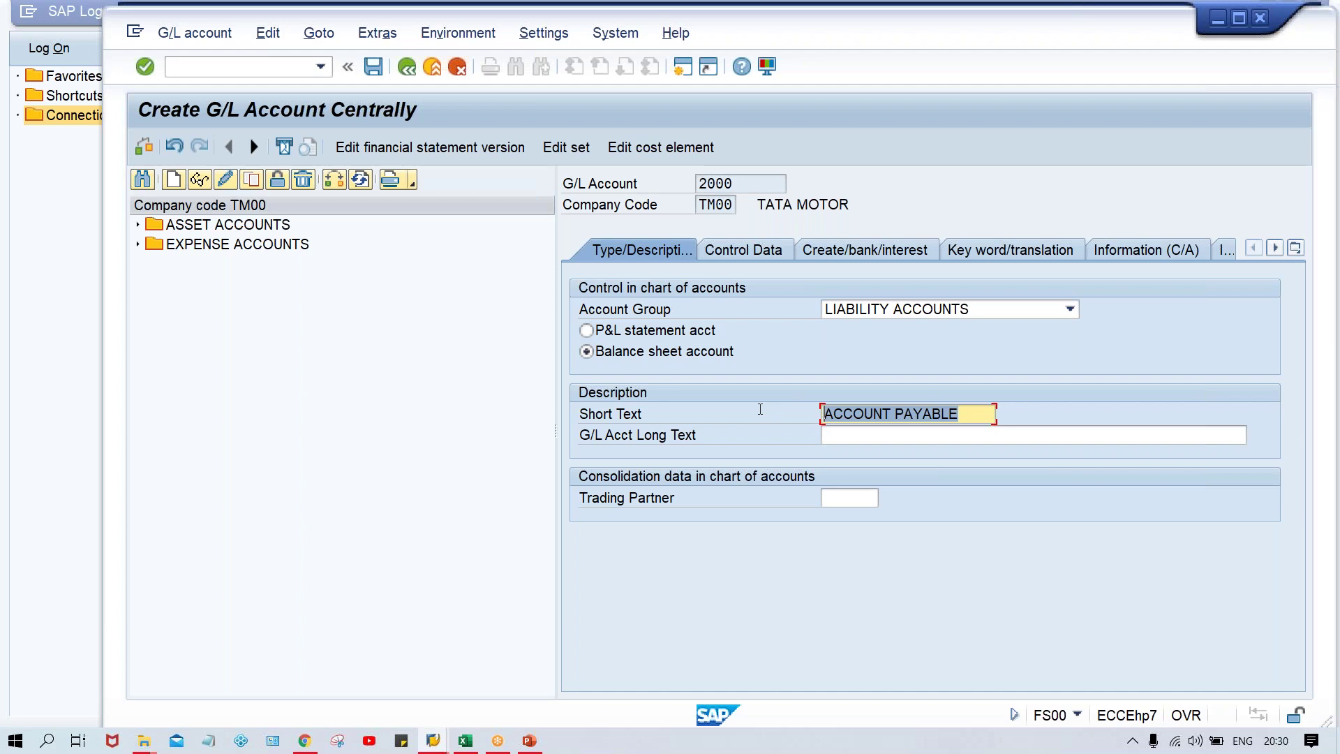
key("Tab")
key("ctrl+v")
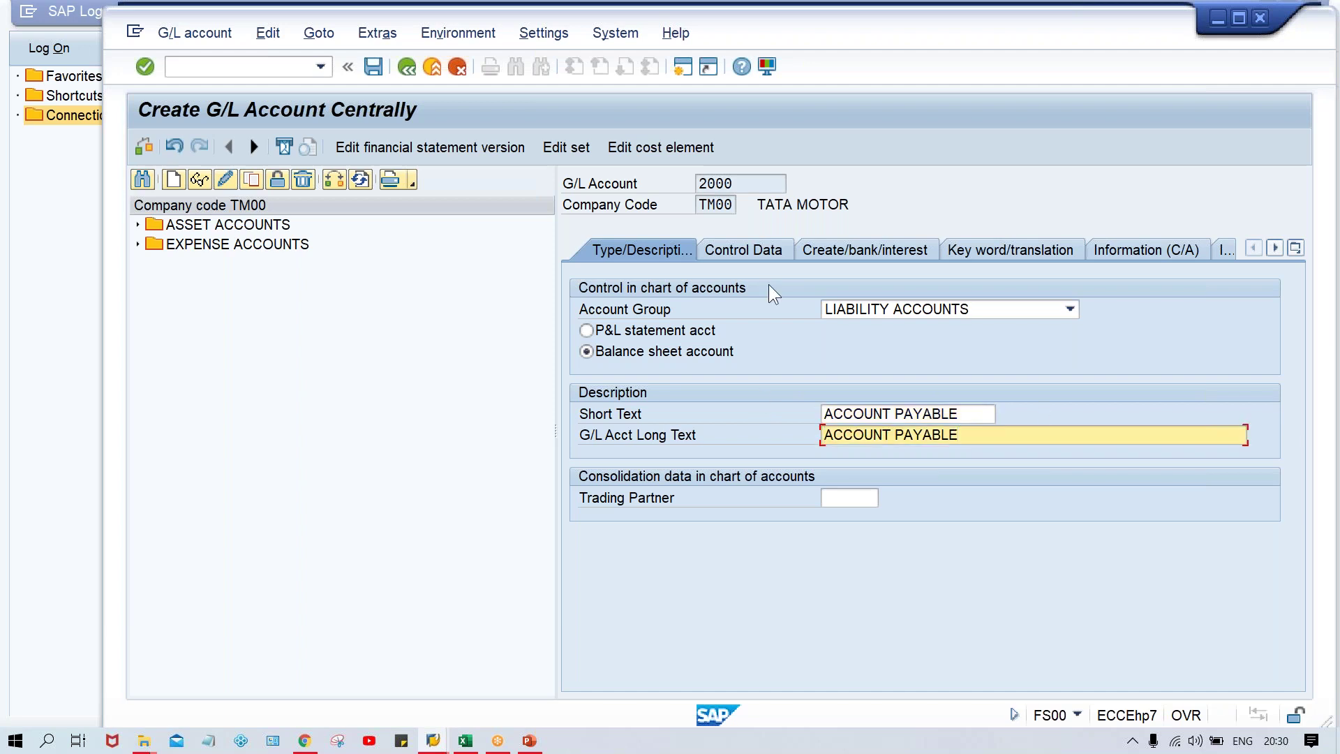
Step: Make the G/L account a reconciliation account for the Vendors account type in its control data
left_click(747, 251)
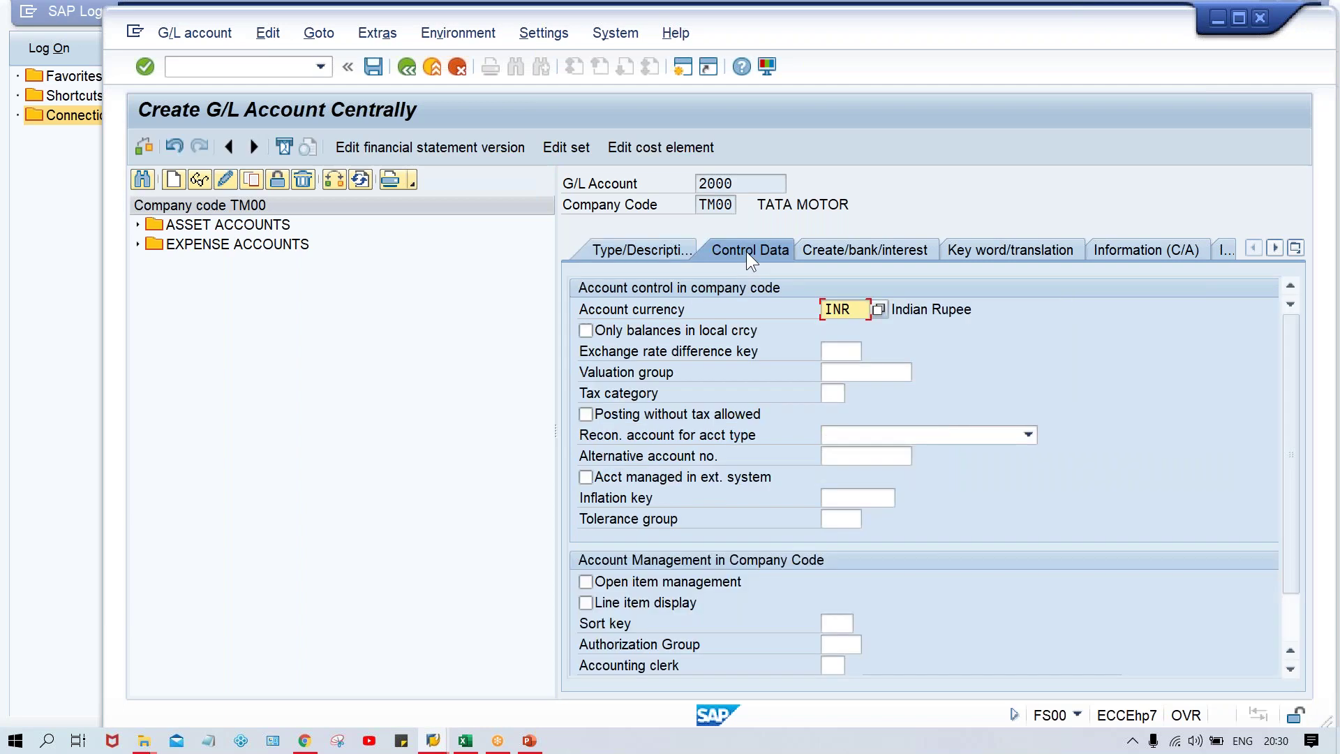
left_click(977, 437)
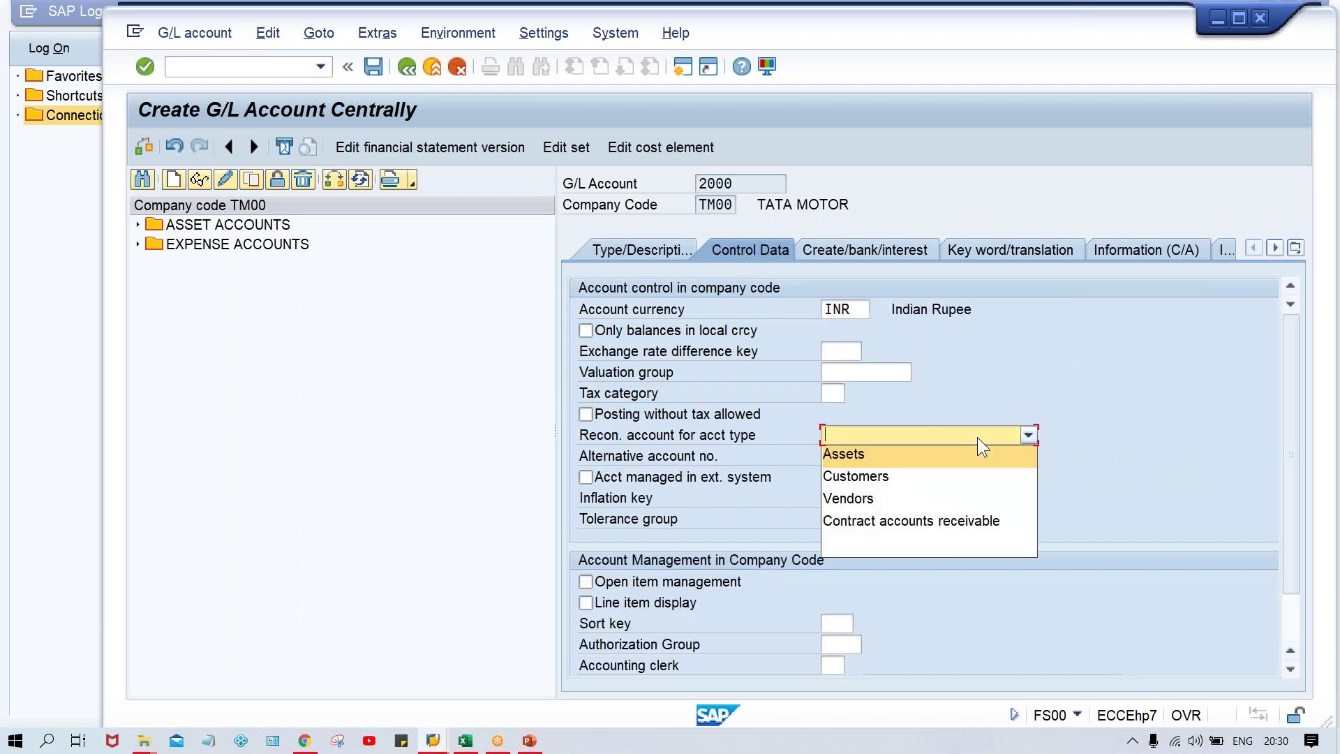
left_click(909, 499)
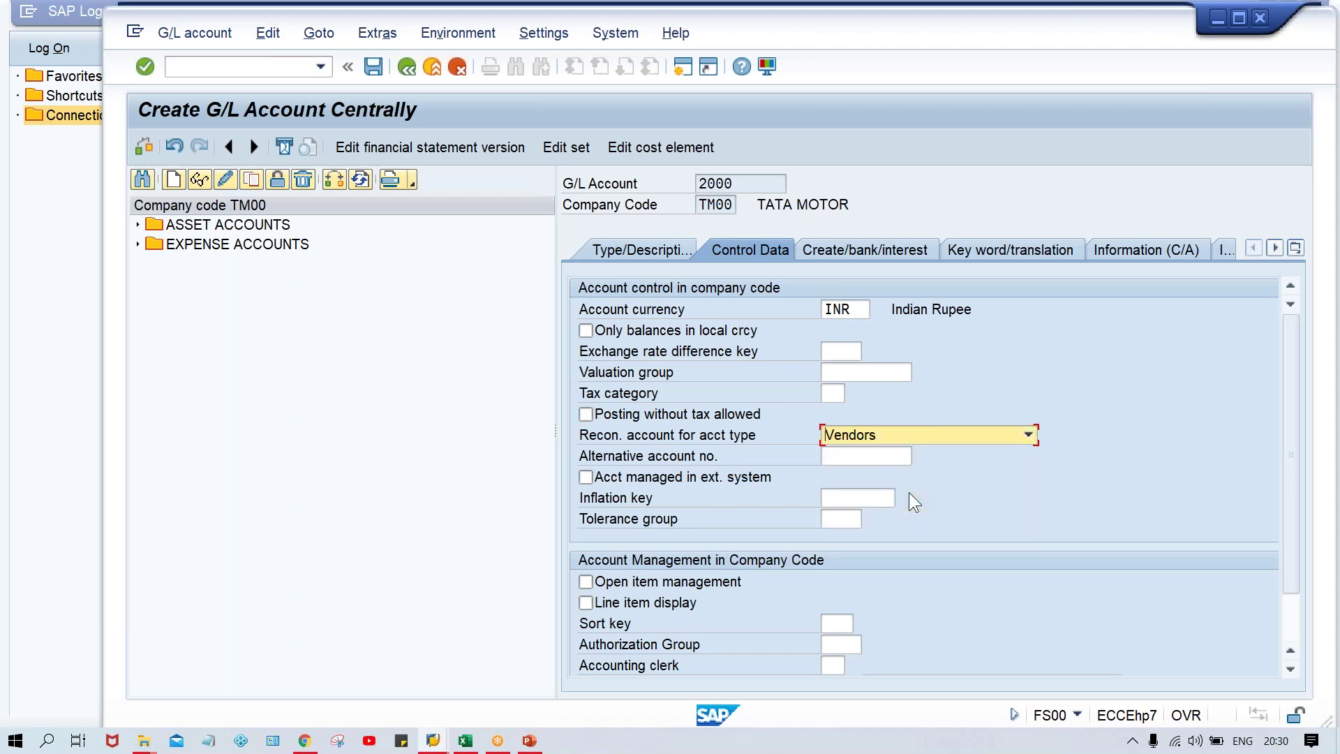
Step: Enable line item display for the account and set its sort key to 001
left_click(663, 602)
left_click(836, 619)
key("Down")
key("Down")
key("Down")
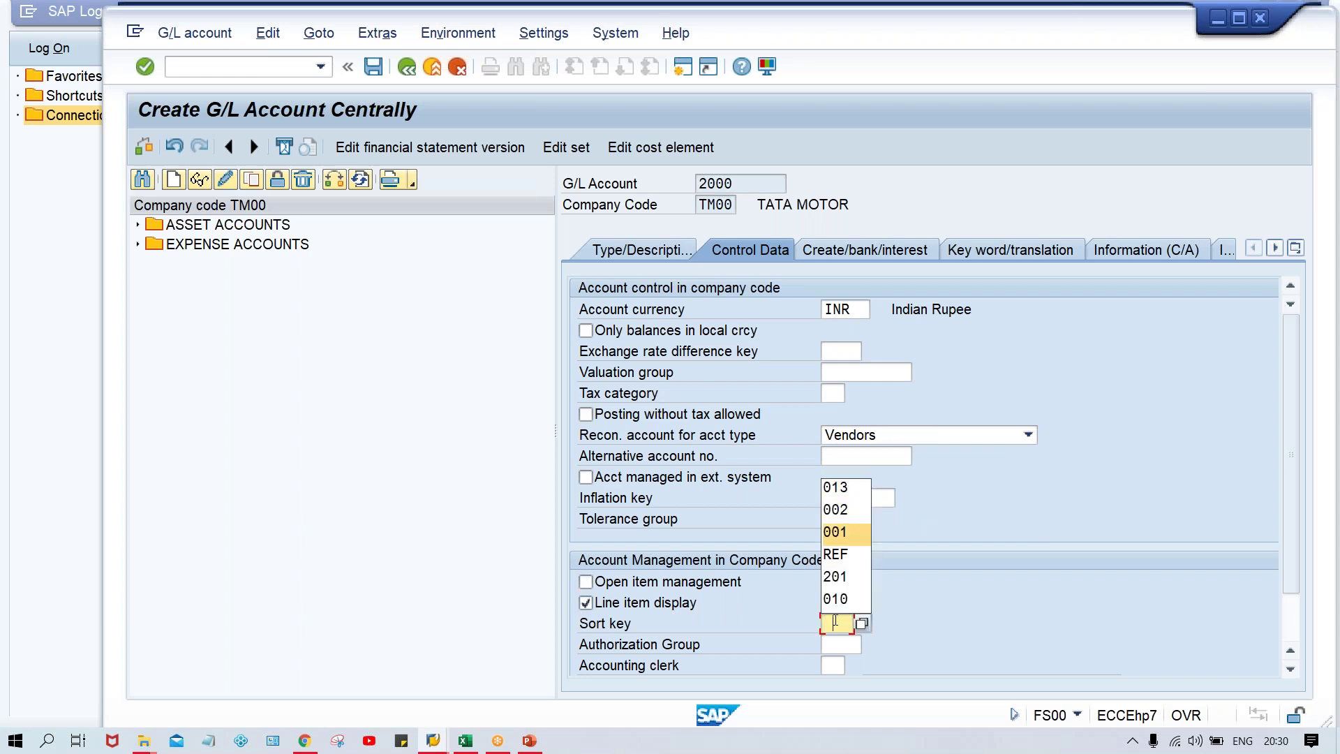
key("Return")
key("Return")
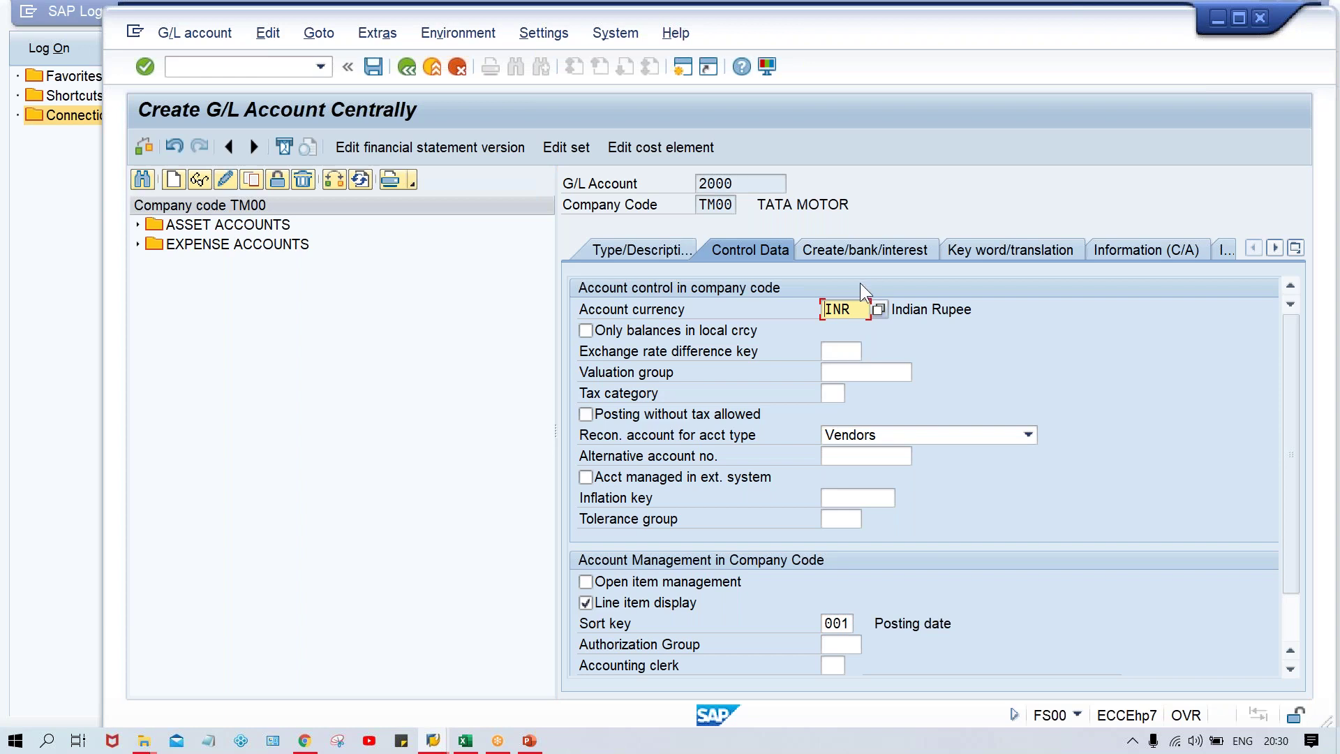
Step: Set the account's field status group to G001 and save the new G/L account
left_click(868, 254)
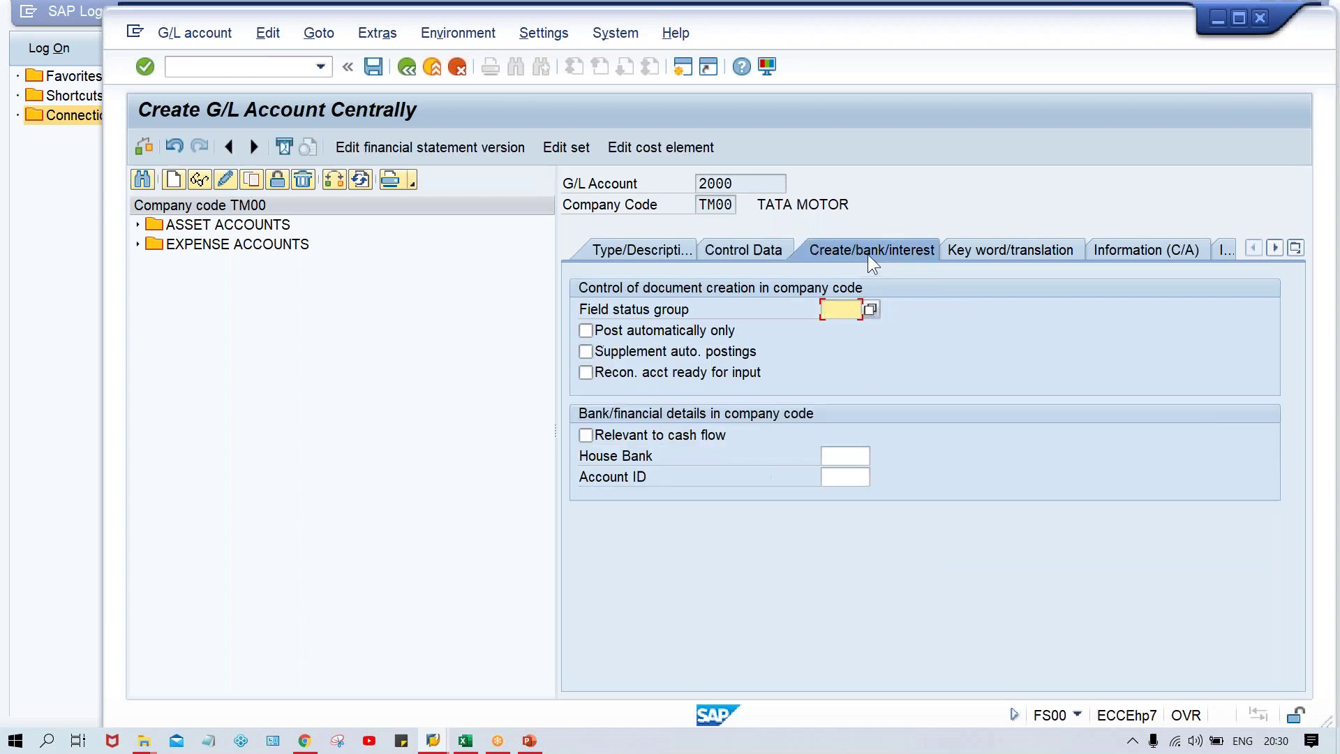
left_click(830, 326)
key("Down")
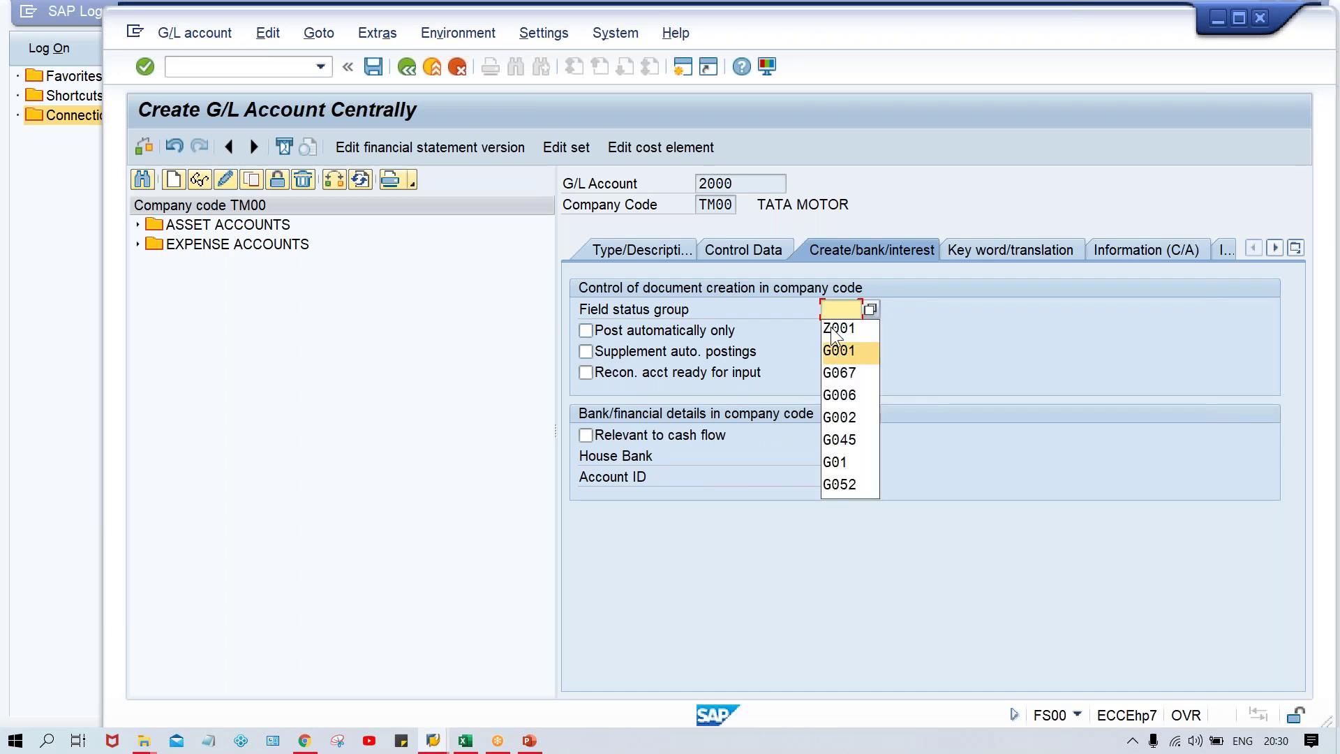
key("Return")
key("Return")
key("ctrl+s")
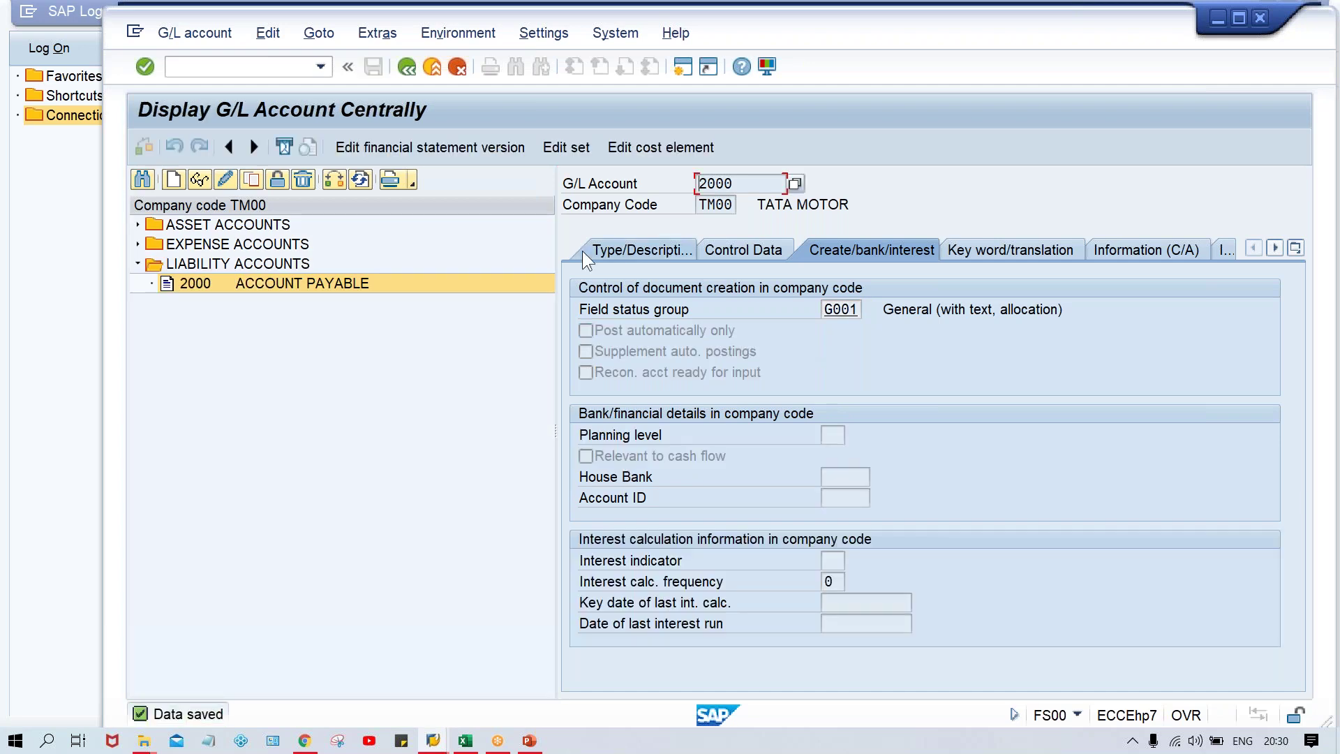
Step: Change the field status group of G/L account 2000 to G067 and save the account
left_click(226, 180)
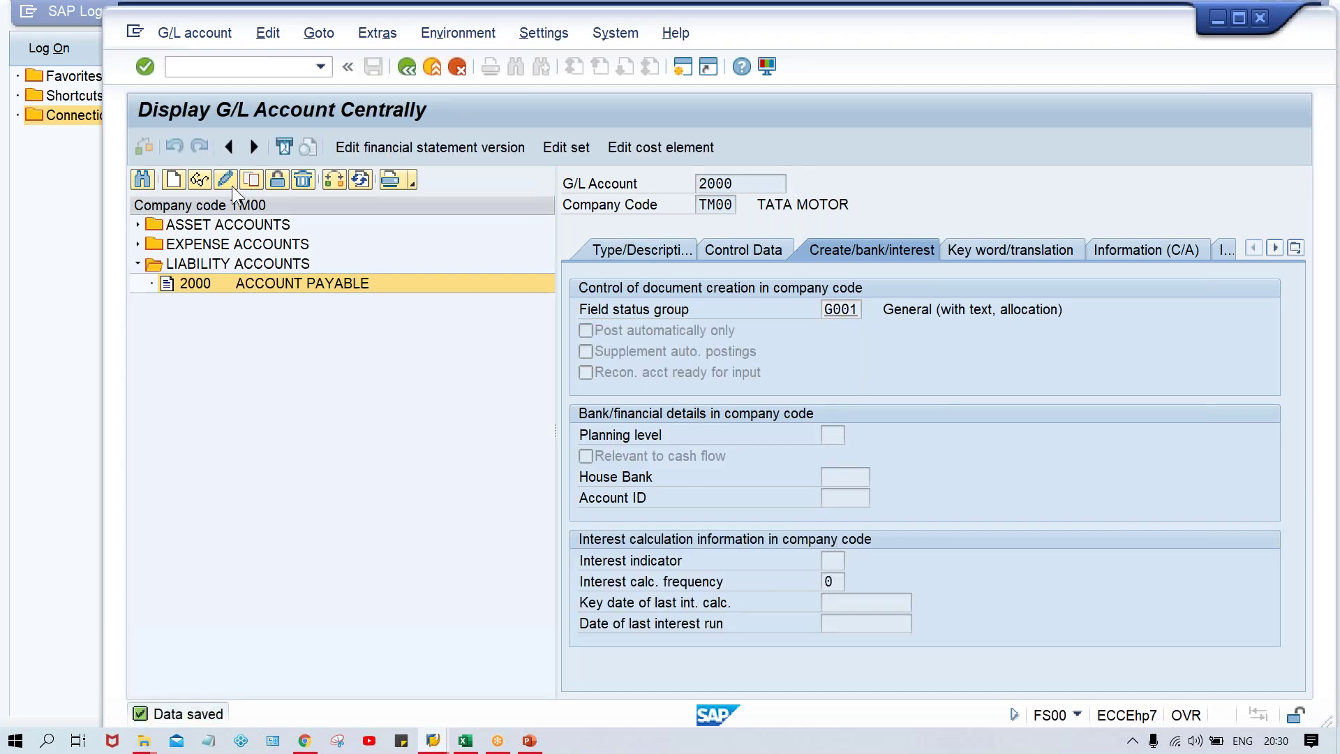
left_click(852, 308)
key("BackSpace")
key("BackSpace")
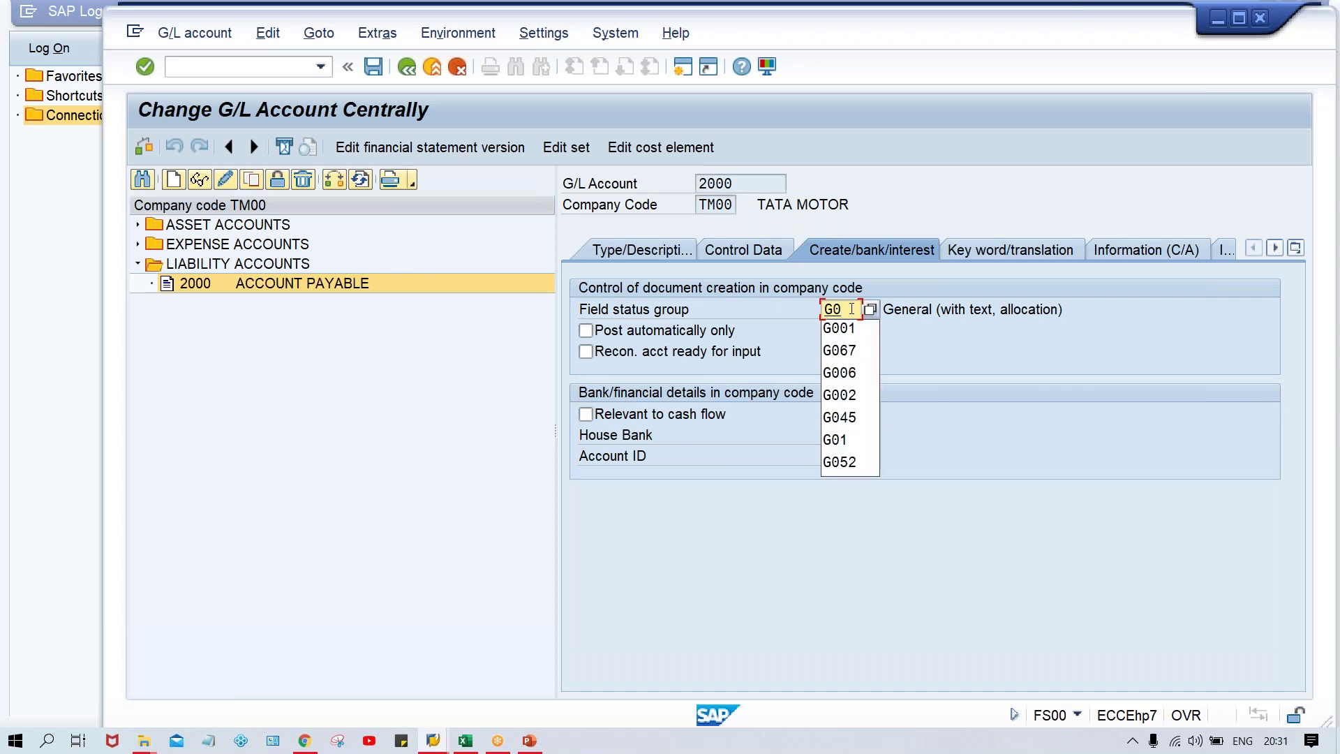
type("67")
key("Return")
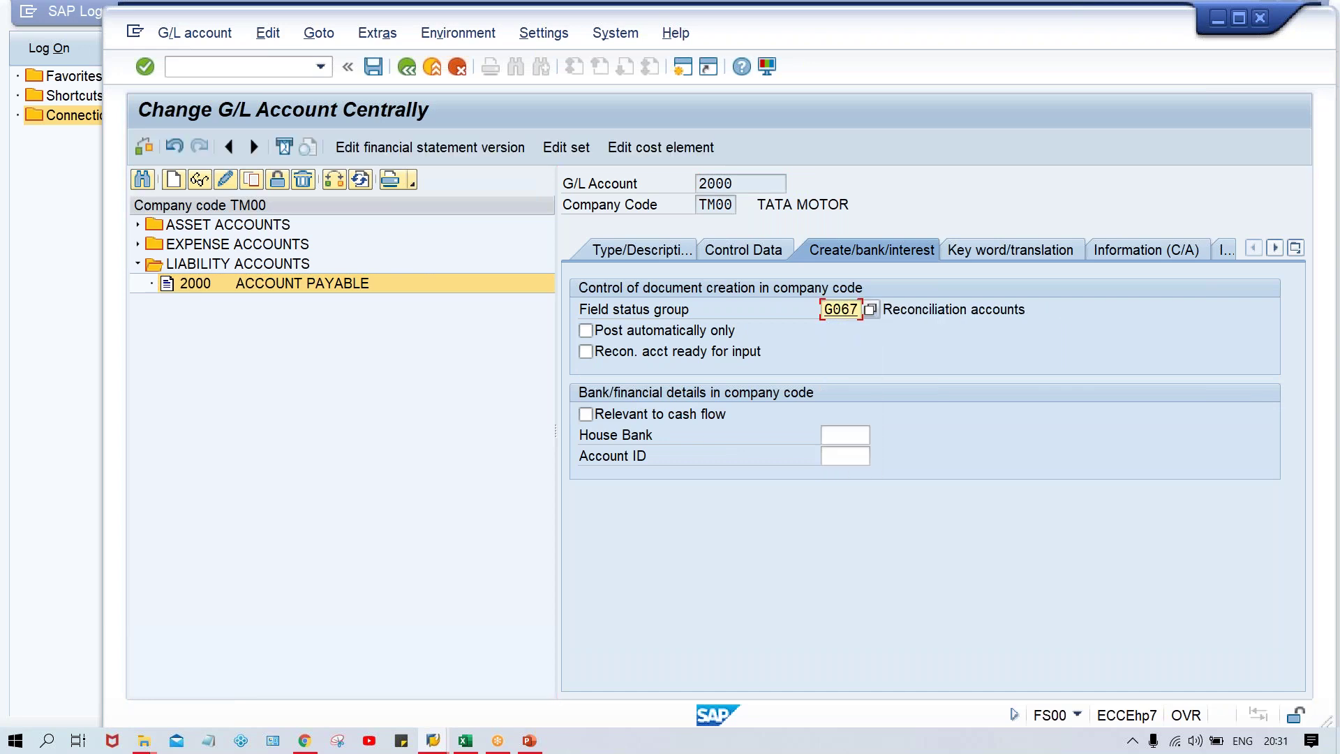
key("ctrl+s")
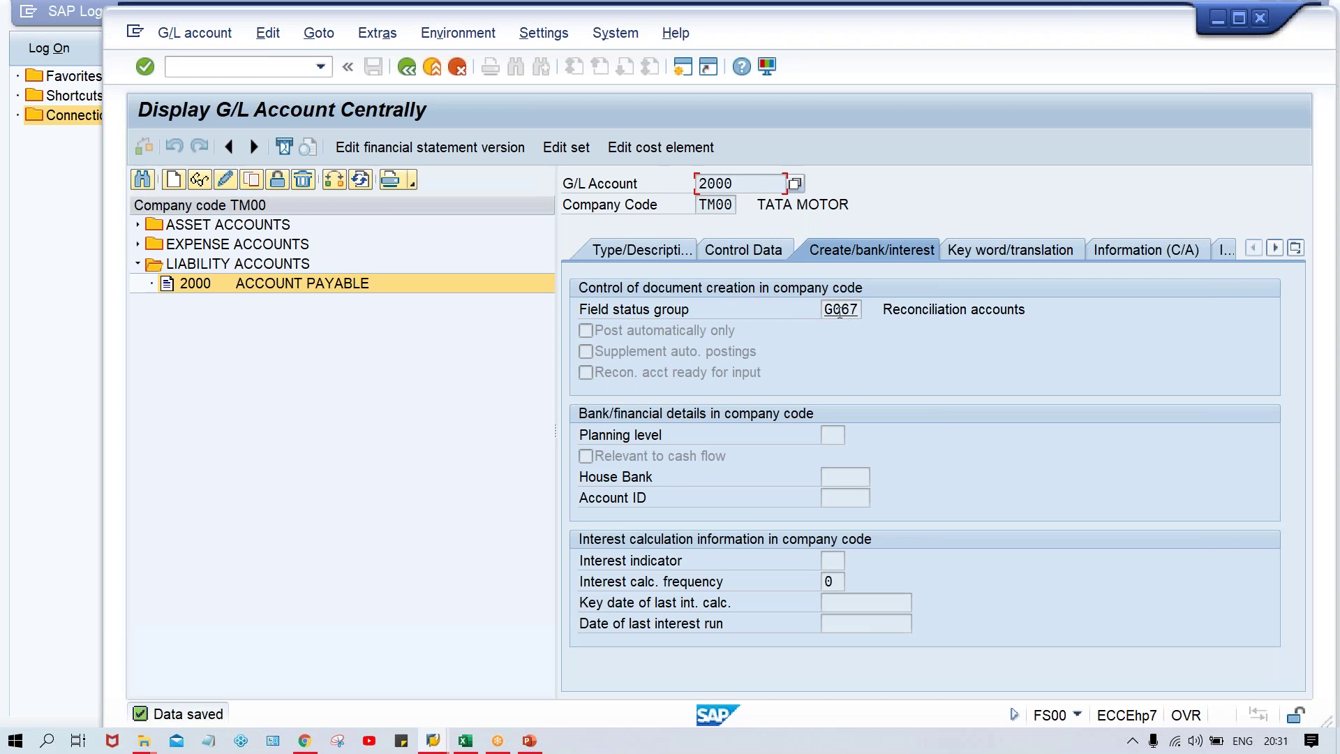
Step: Review the saved account's type and description data, and switch to the Account payable slide in PowerPoint
left_click(731, 241)
left_click(642, 246)
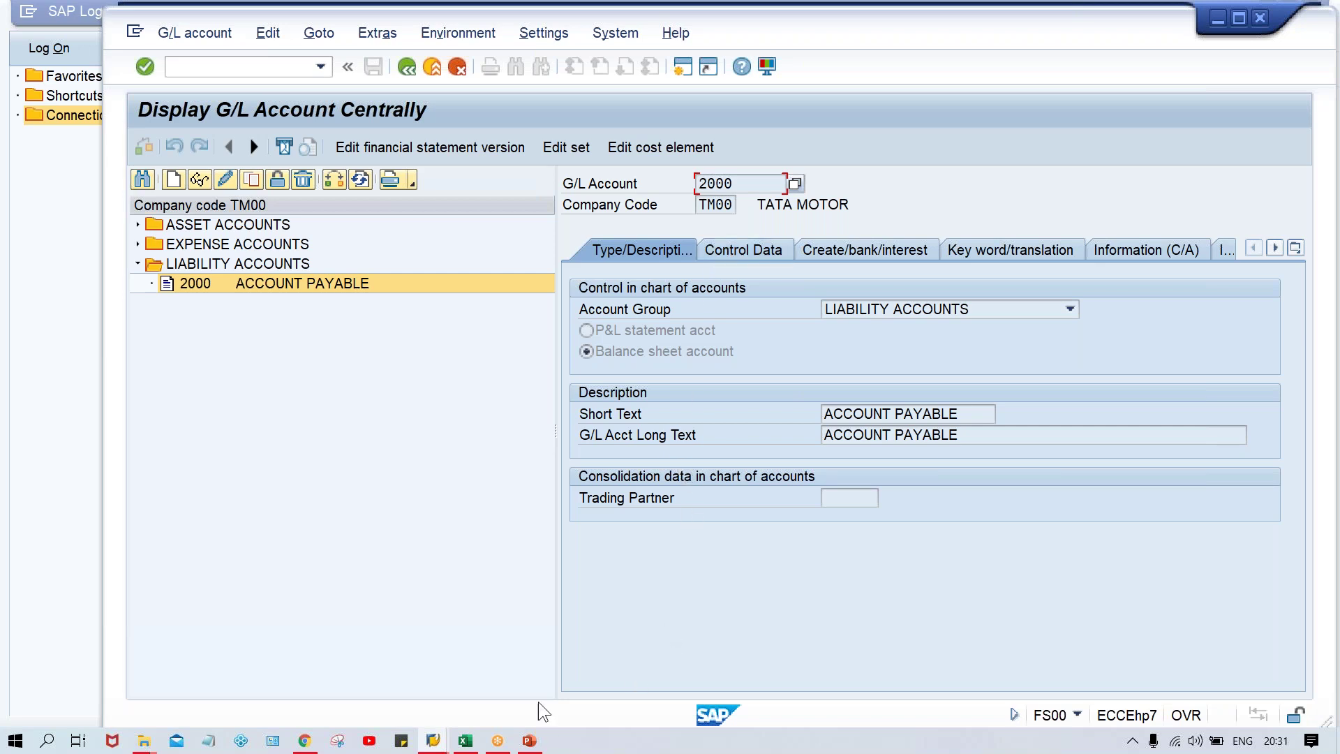
left_click(532, 743)
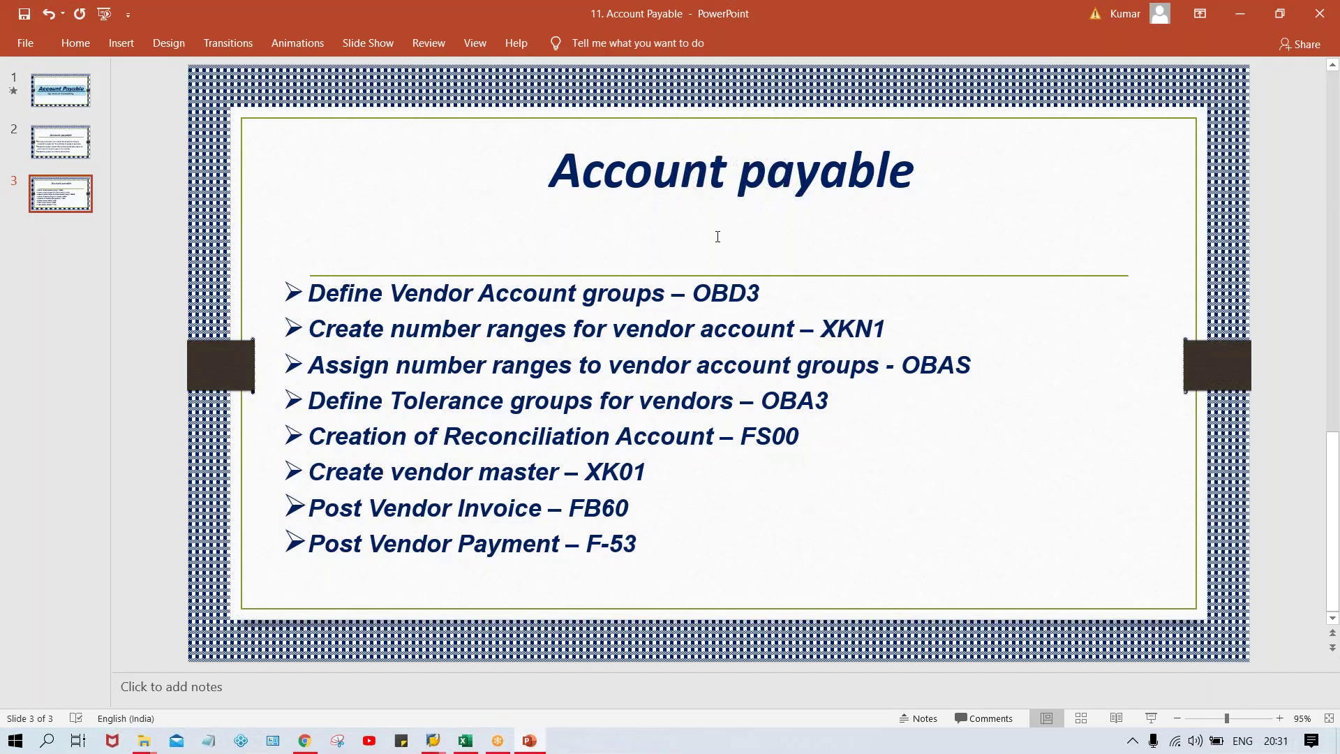